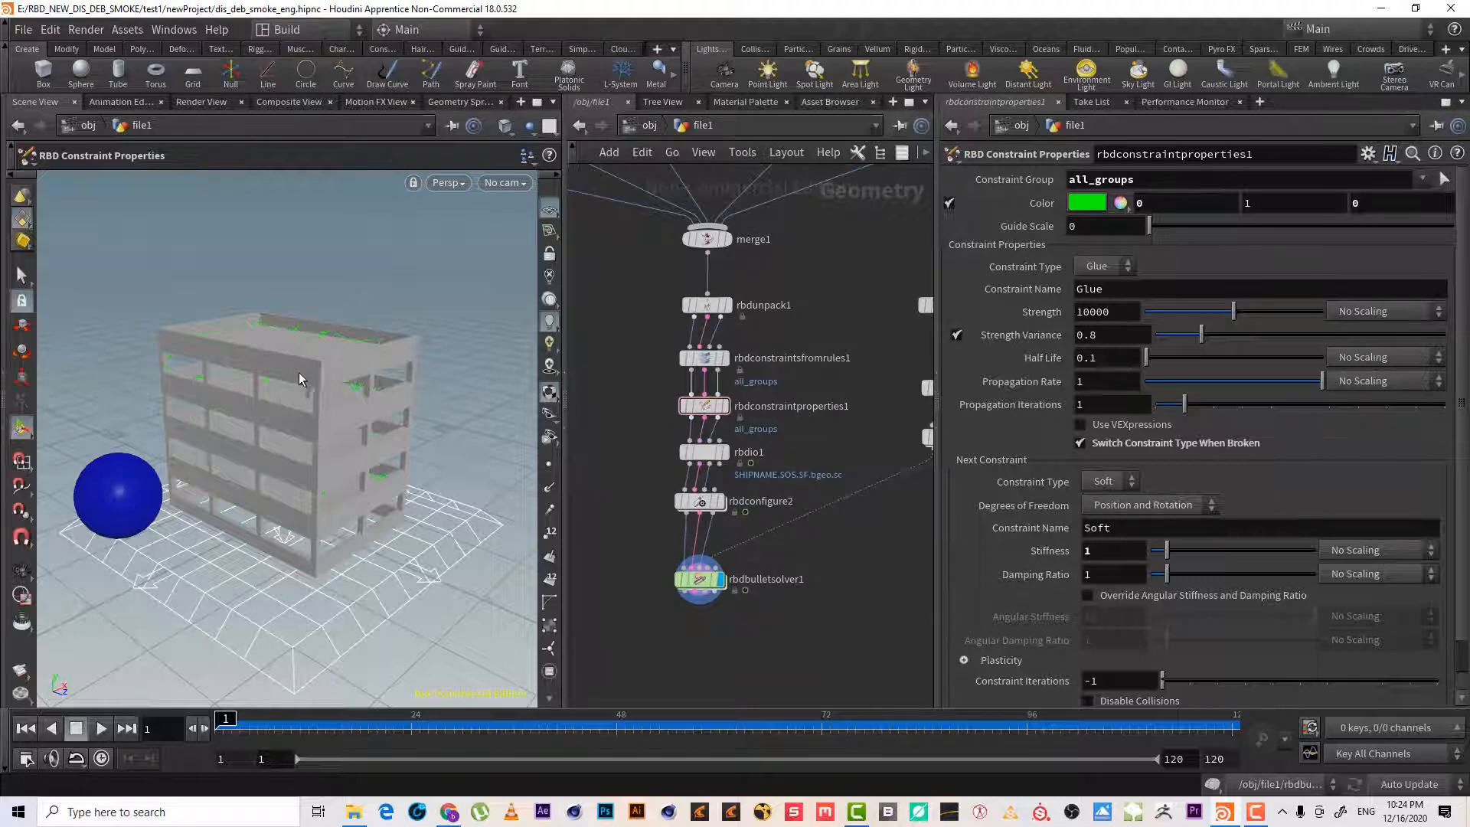
# Select rbdconfigure2 and move the rbdio1 node down, closer to rbdconfigure2
pyautogui.scroll(2, 639, 498)
pyautogui.moveTo(642, 523); pyautogui.dragTo(724, 522)
pyautogui.moveTo(729, 440); pyautogui.dragTo(719, 486)
pyautogui.scroll(3, 789, 430)
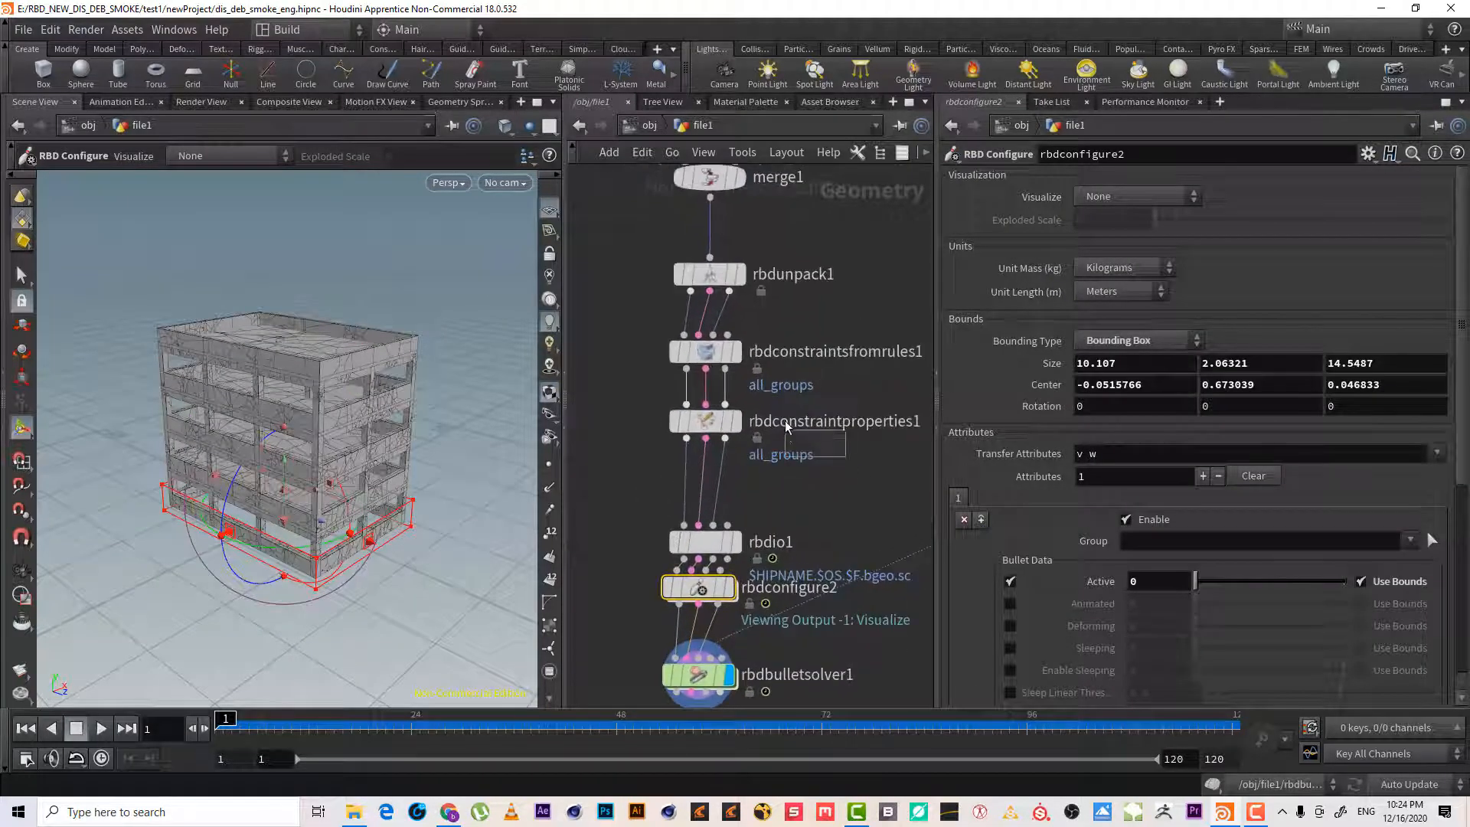
# Clear the Group Name of the rbdconstraintsfromrules1 node, removing all_groups
pyautogui.click(682, 352)
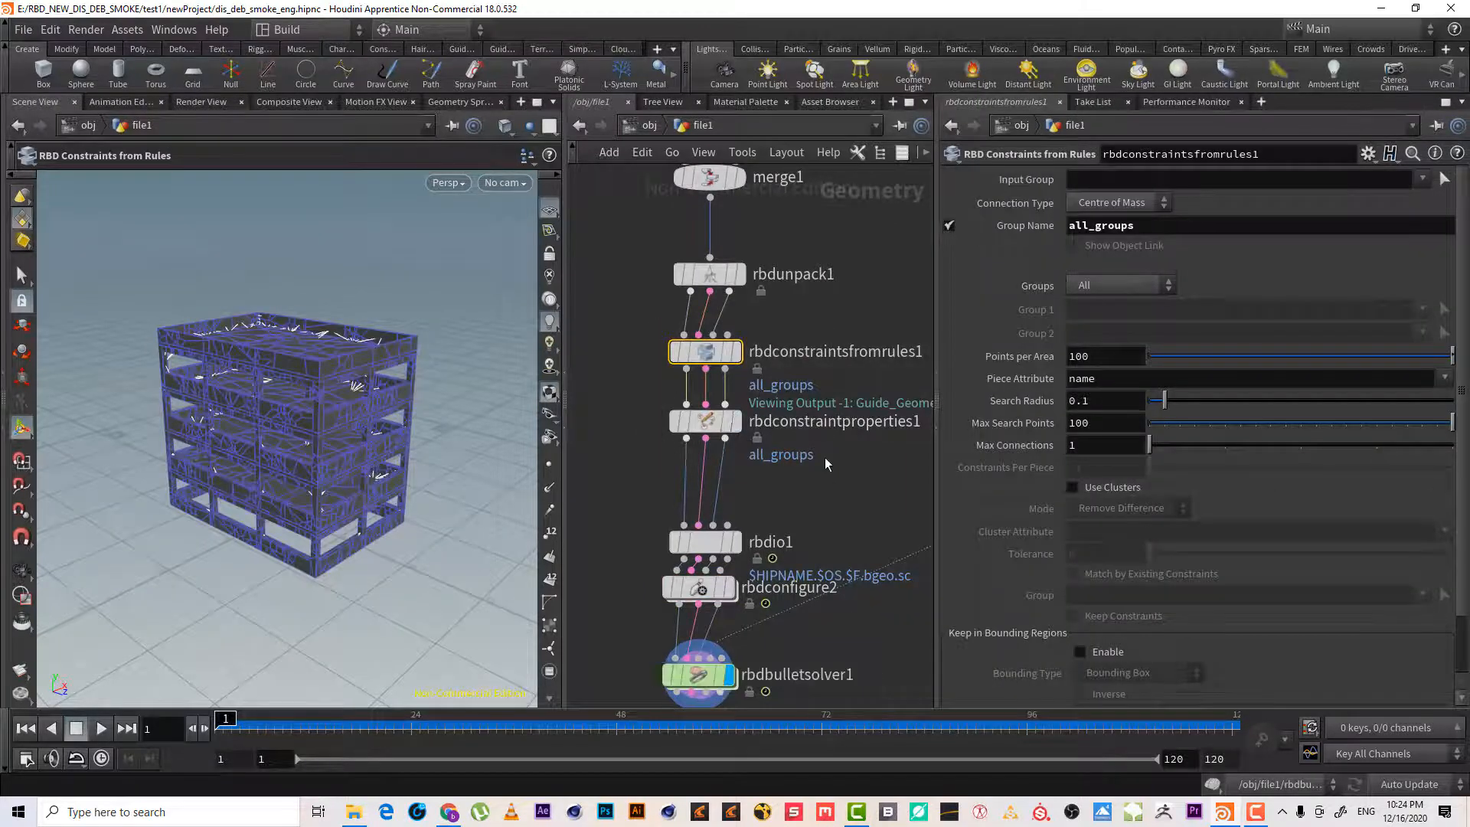
pyautogui.moveTo(845, 457); pyautogui.dragTo(636, 397)
pyautogui.click(705, 351)
pyautogui.doubleClick(1182, 221)
pyautogui.press('BackSpace')
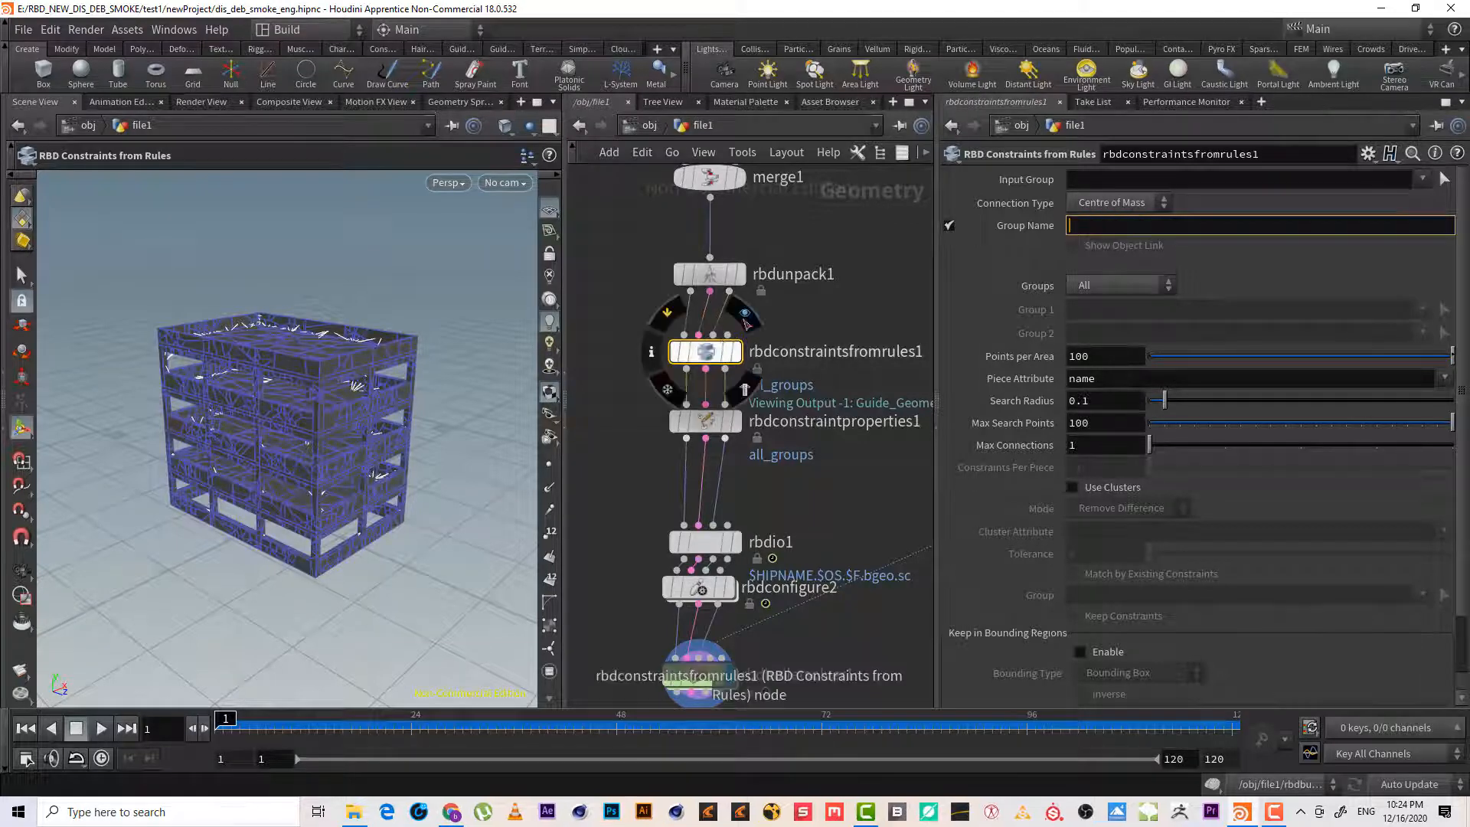
pyautogui.click(863, 317)
# Examine the fractured columns of the building through the rbdmaterialfracture1 node
pyautogui.keyDown('alt'); pyautogui.moveTo(407, 361); pyautogui.dragTo(364, 360); pyautogui.keyUp('alt')
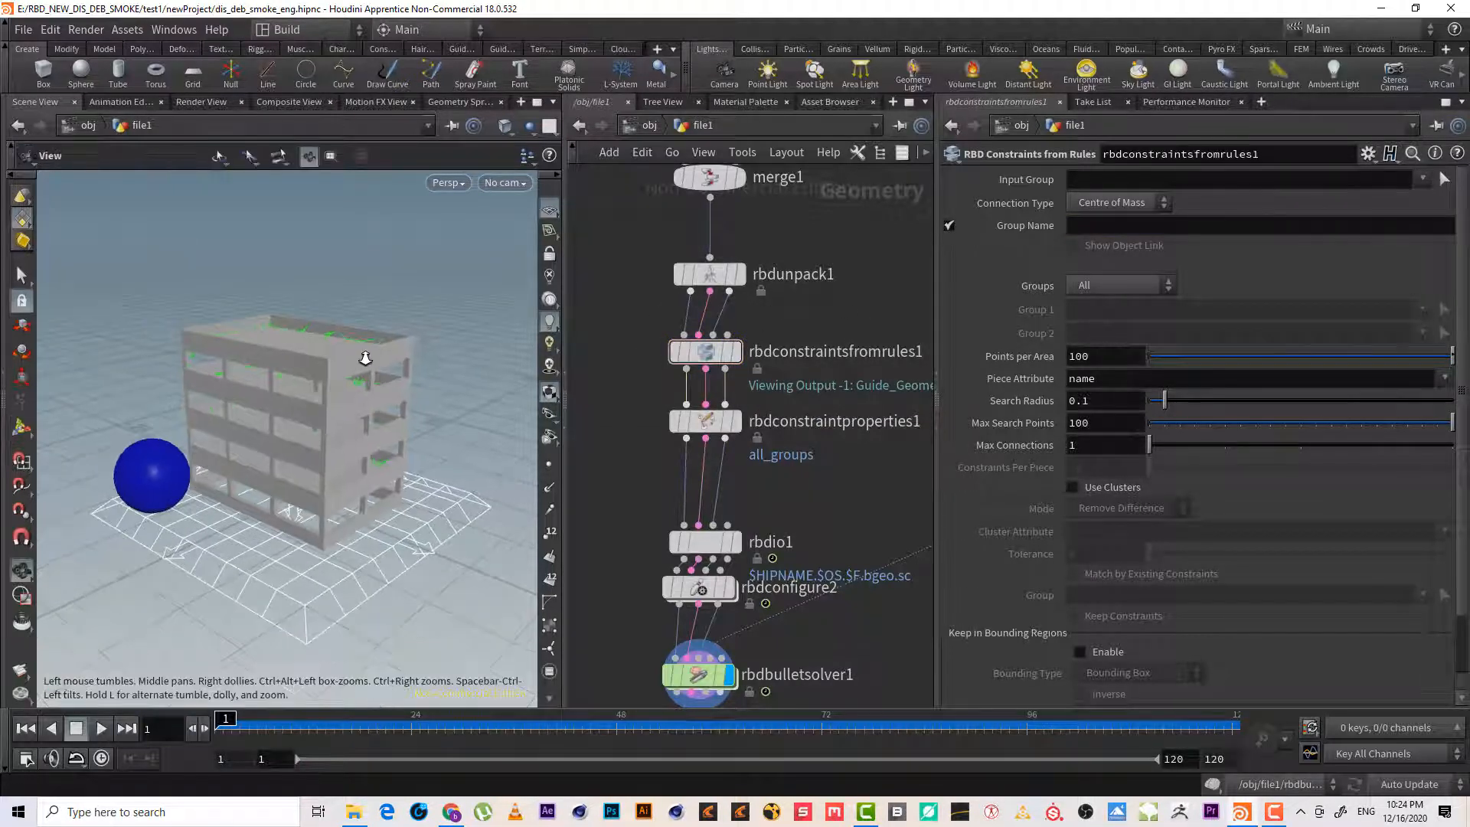
pyautogui.moveTo(822, 254); pyautogui.dragTo(818, 467, button='middle')
pyautogui.scroll(-5, 817, 468)
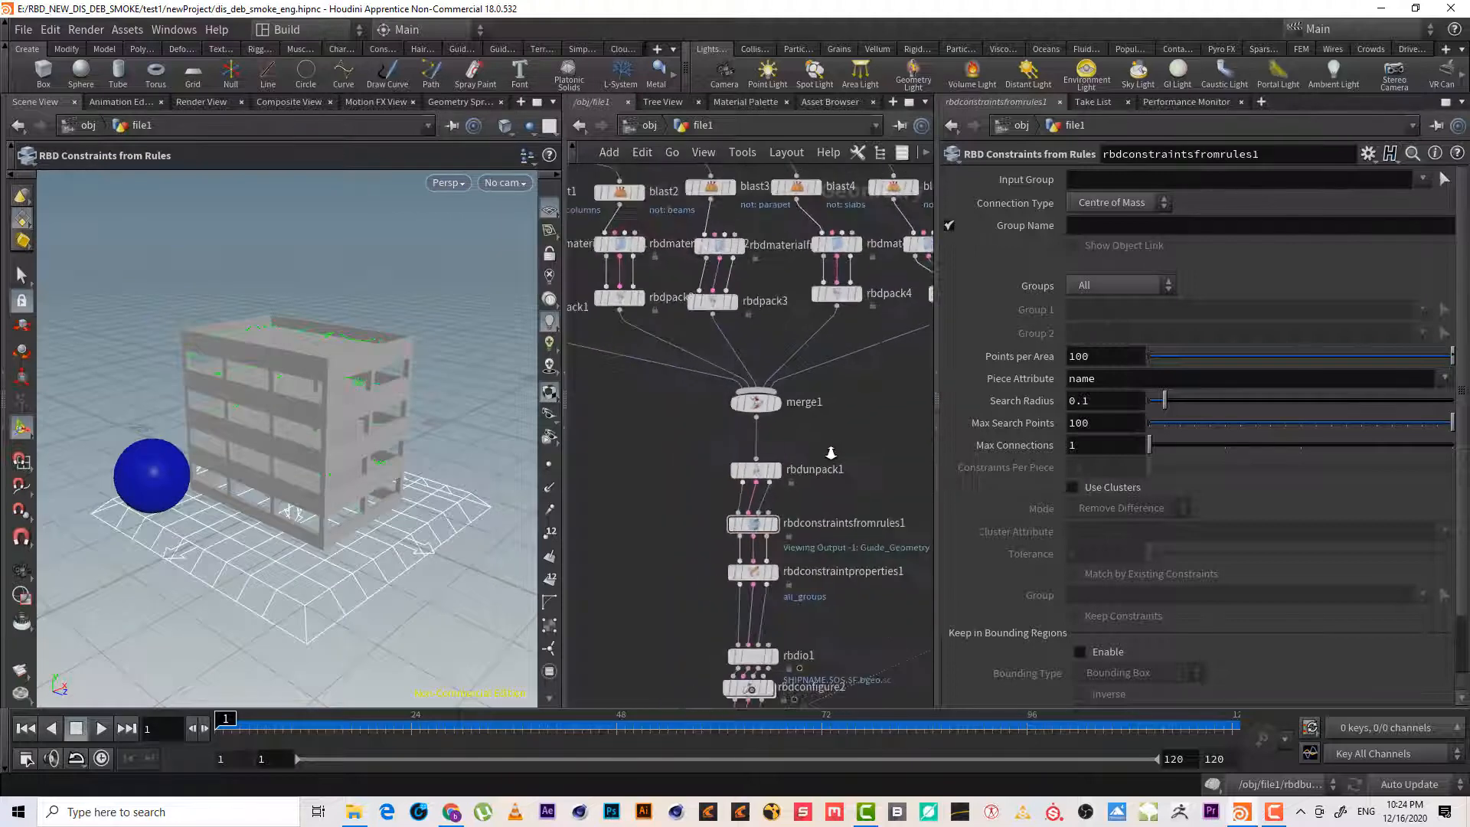
pyautogui.keyDown('alt'); pyautogui.moveTo(330, 375); pyautogui.dragTo(450, 383, button='right'); pyautogui.keyUp('alt')
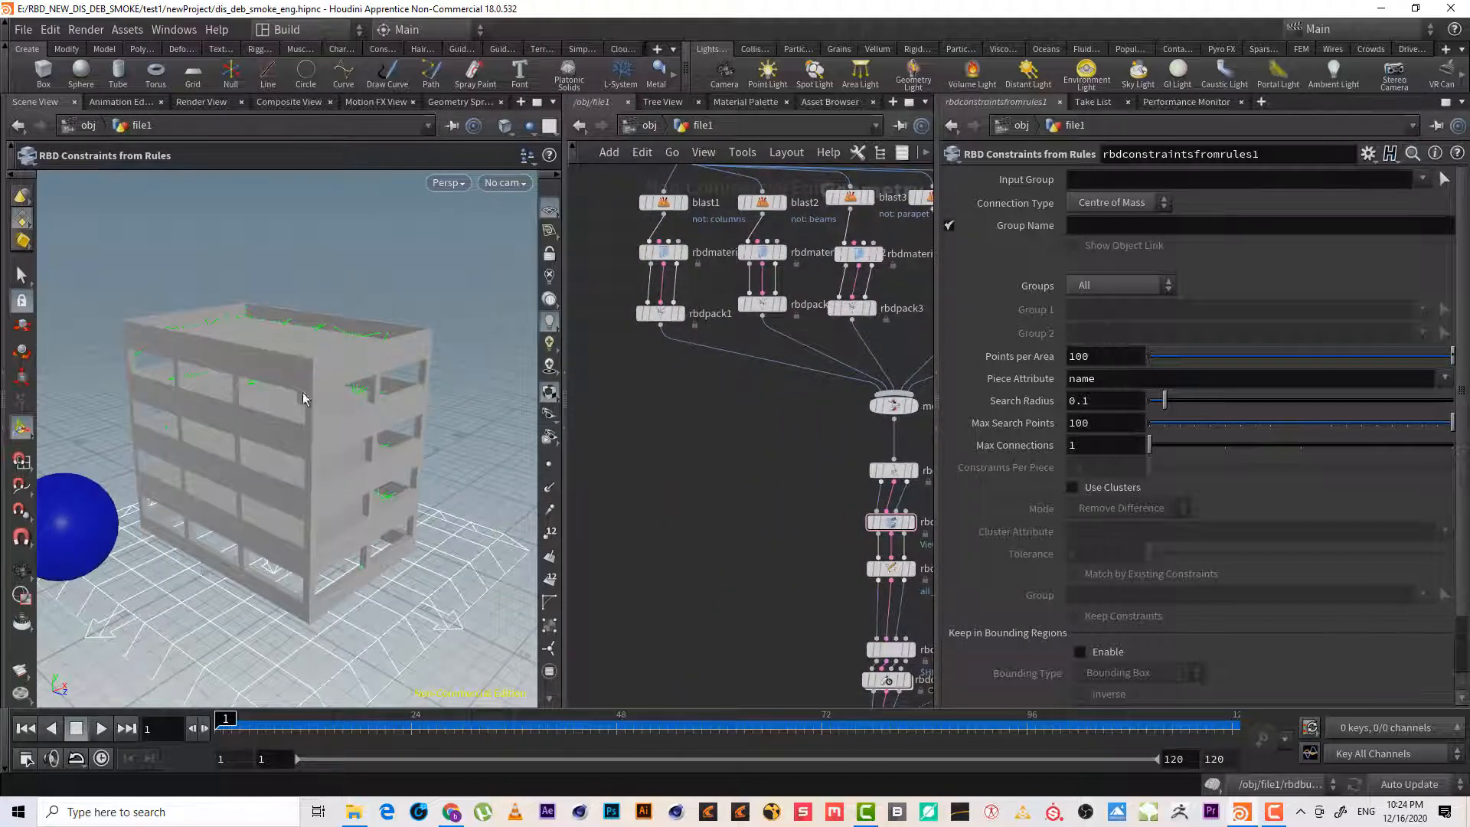
pyautogui.moveTo(684, 353); pyautogui.dragTo(693, 449, button='middle')
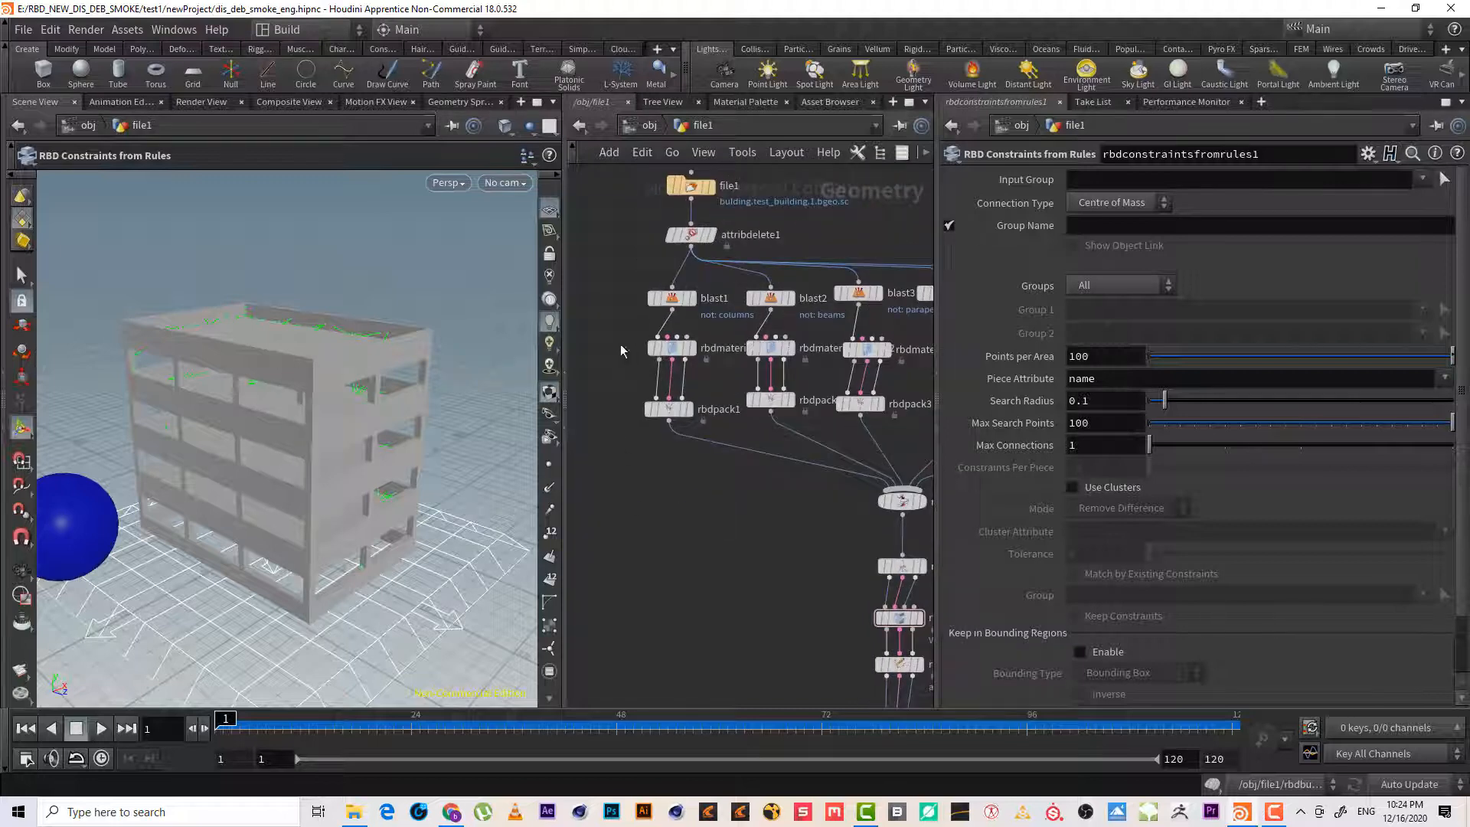
pyautogui.moveTo(740, 333); pyautogui.dragTo(739, 334)
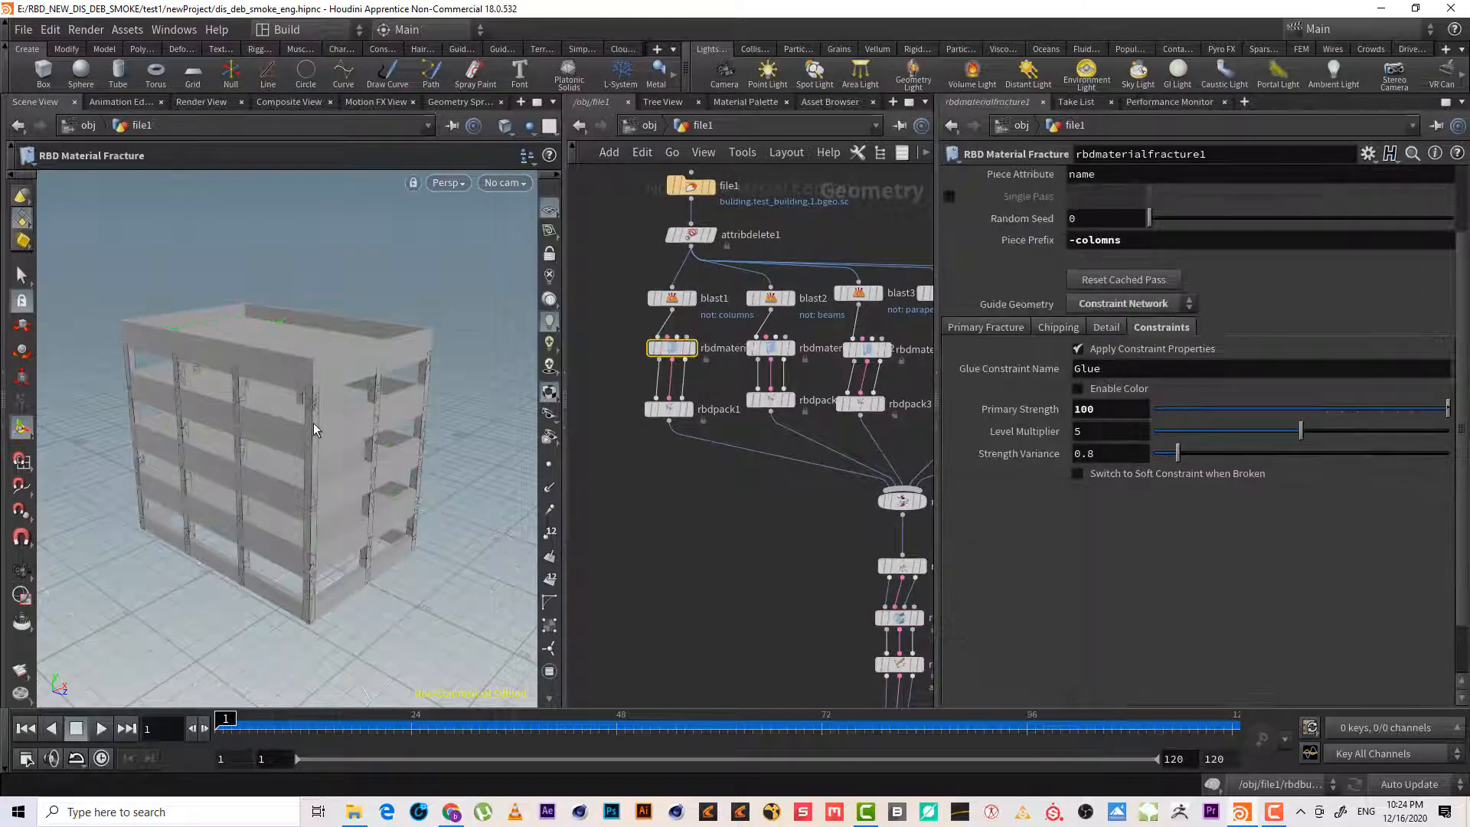
pyautogui.moveTo(323, 455); pyautogui.dragTo(400, 413, button='right')
pyautogui.moveTo(401, 413)
pyautogui.mouseDown()
pyautogui.moveTo(450, 410)
pyautogui.moveTo(425, 398)
pyautogui.moveTo(401, 417)
pyautogui.mouseUp()
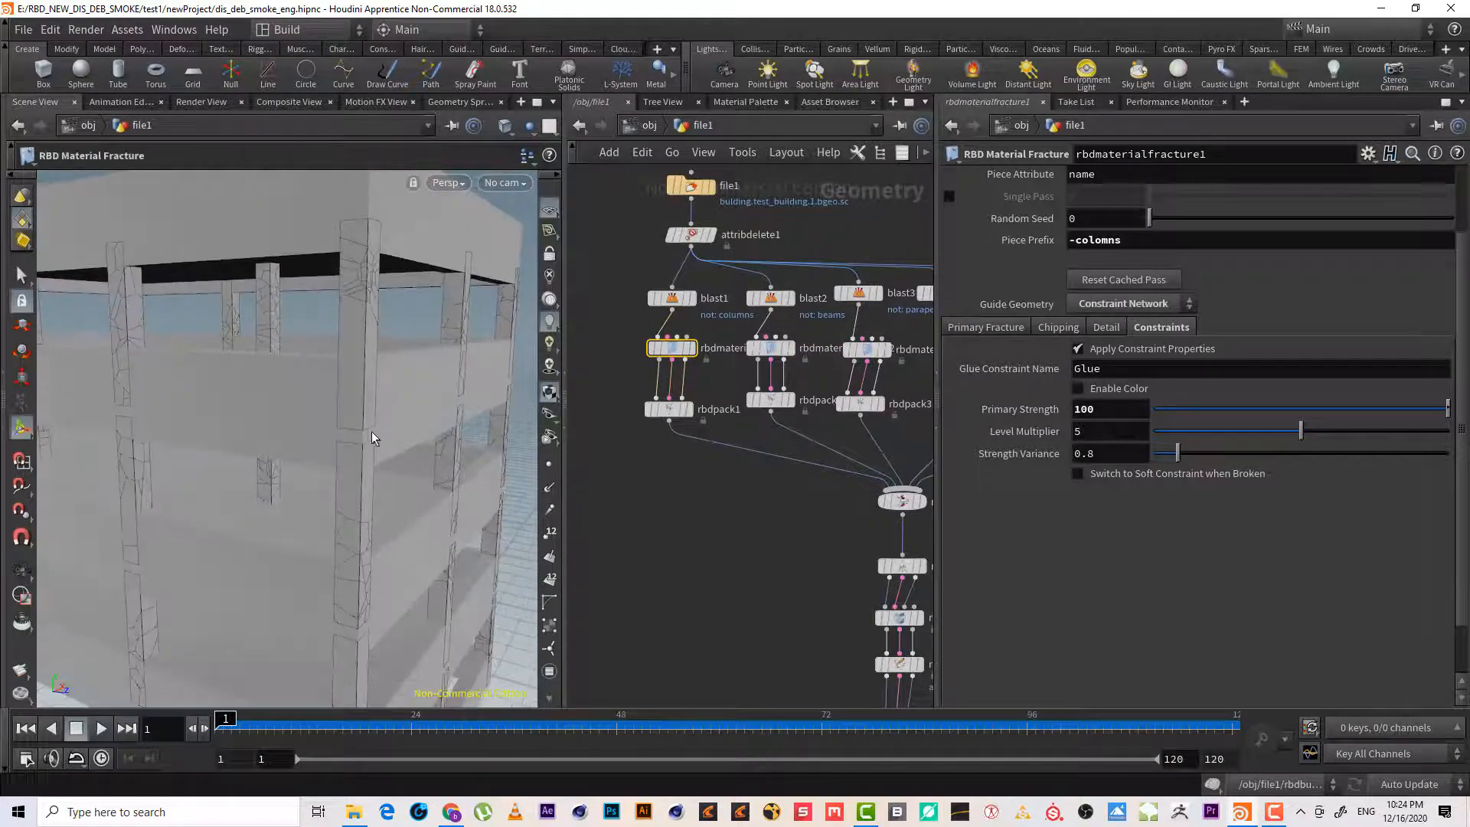
# Compare the fractured beams of rbdmaterialfracture2 with the fractured columns of rbdmaterialfracture1
pyautogui.moveTo(737, 375); pyautogui.dragTo(801, 327)
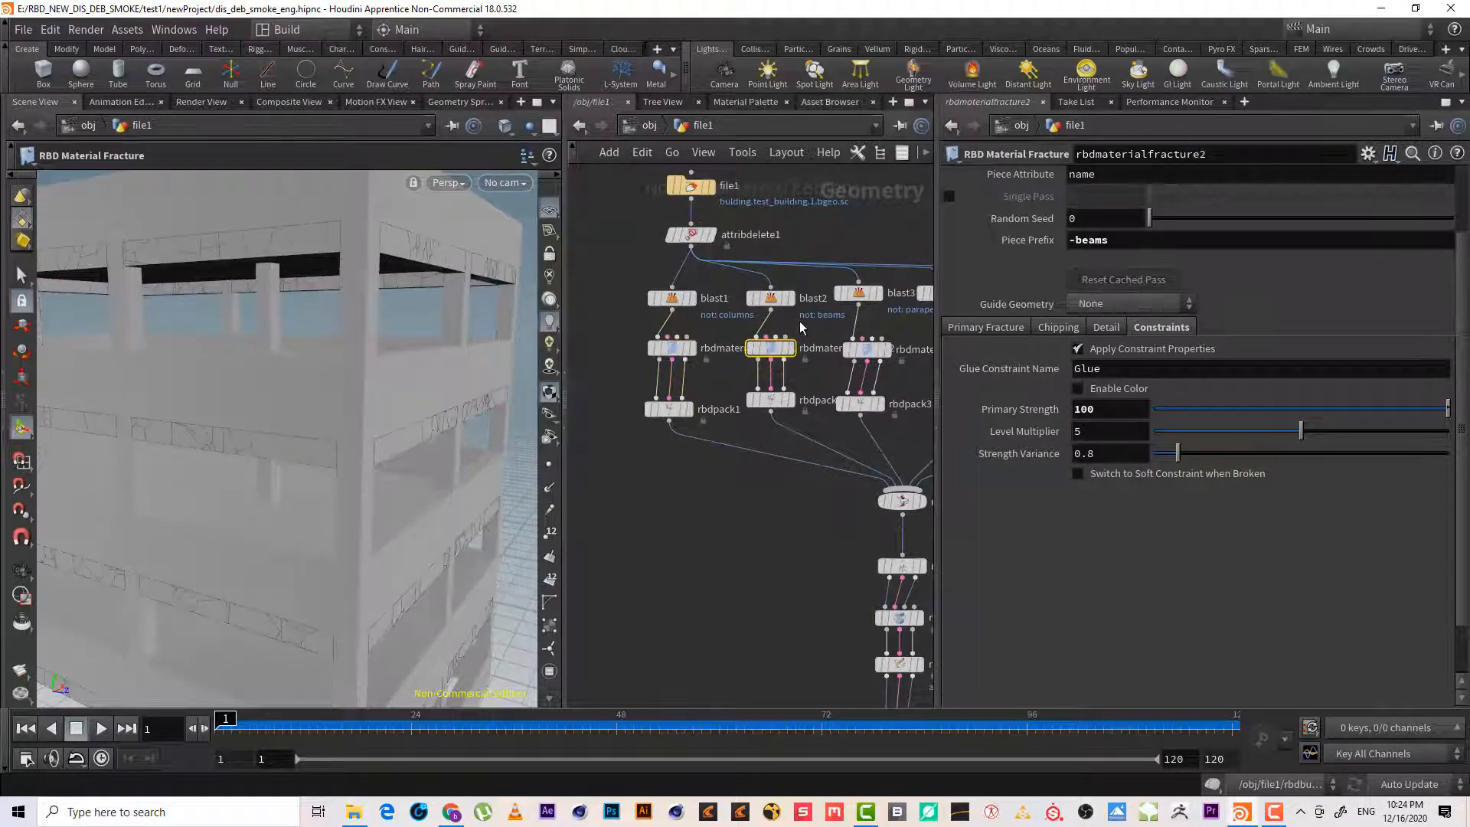
pyautogui.keyDown('shift'); pyautogui.click(671, 349); pyautogui.keyUp('shift')
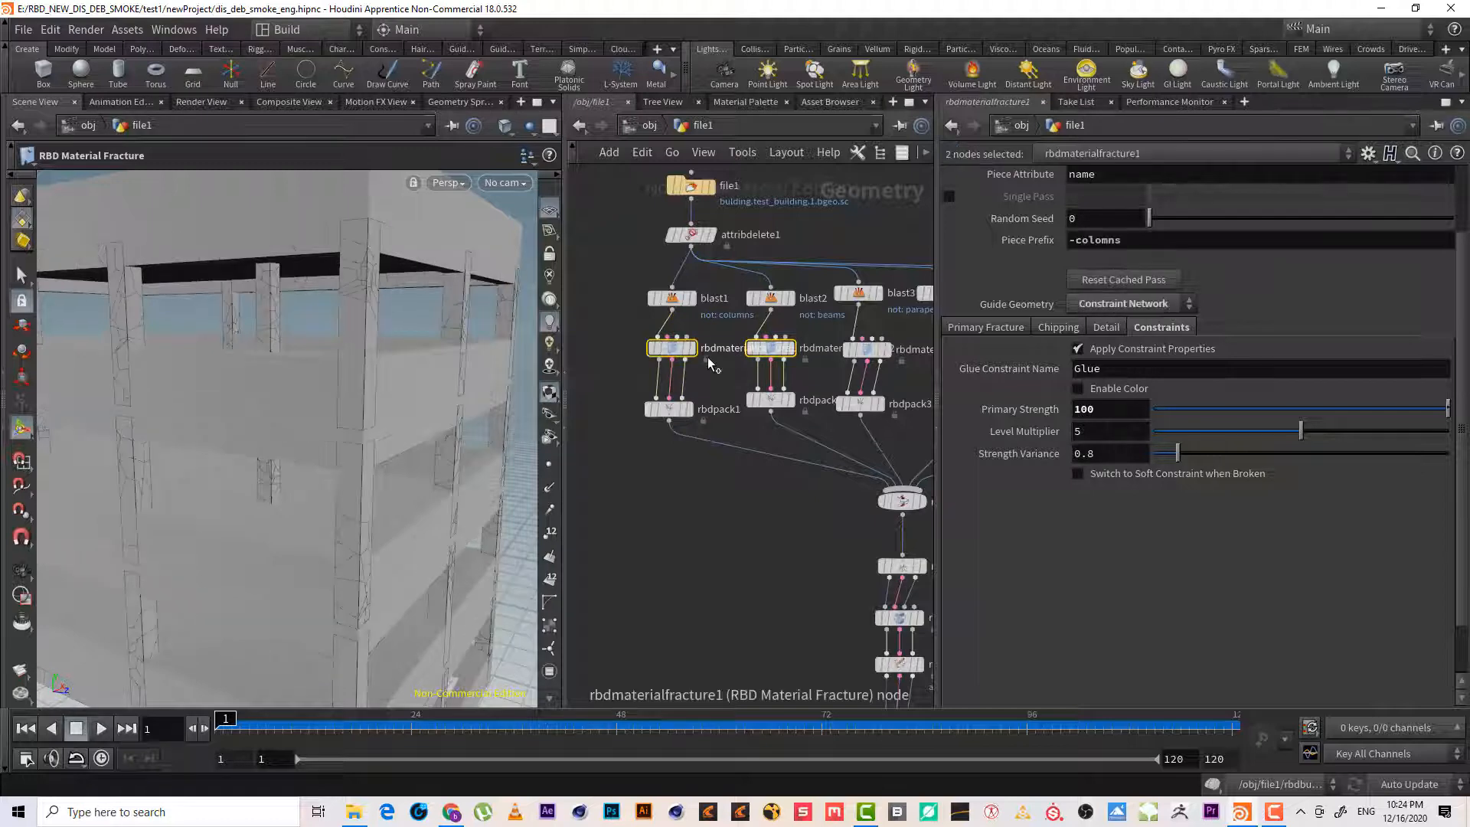
pyautogui.keyDown('shift'); pyautogui.click(773, 346); pyautogui.keyUp('shift')
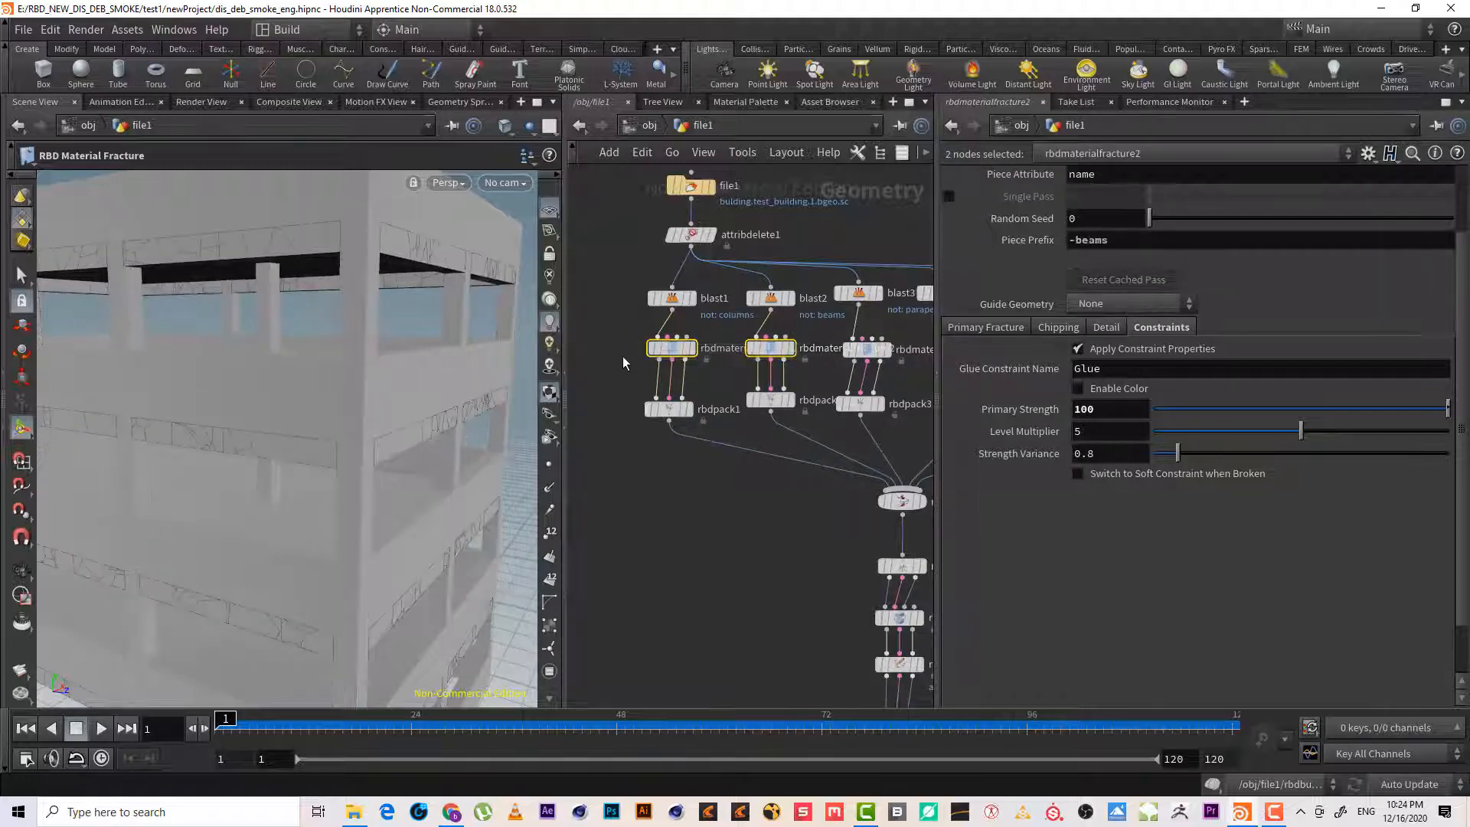
pyautogui.moveTo(711, 332); pyautogui.dragTo(711, 331)
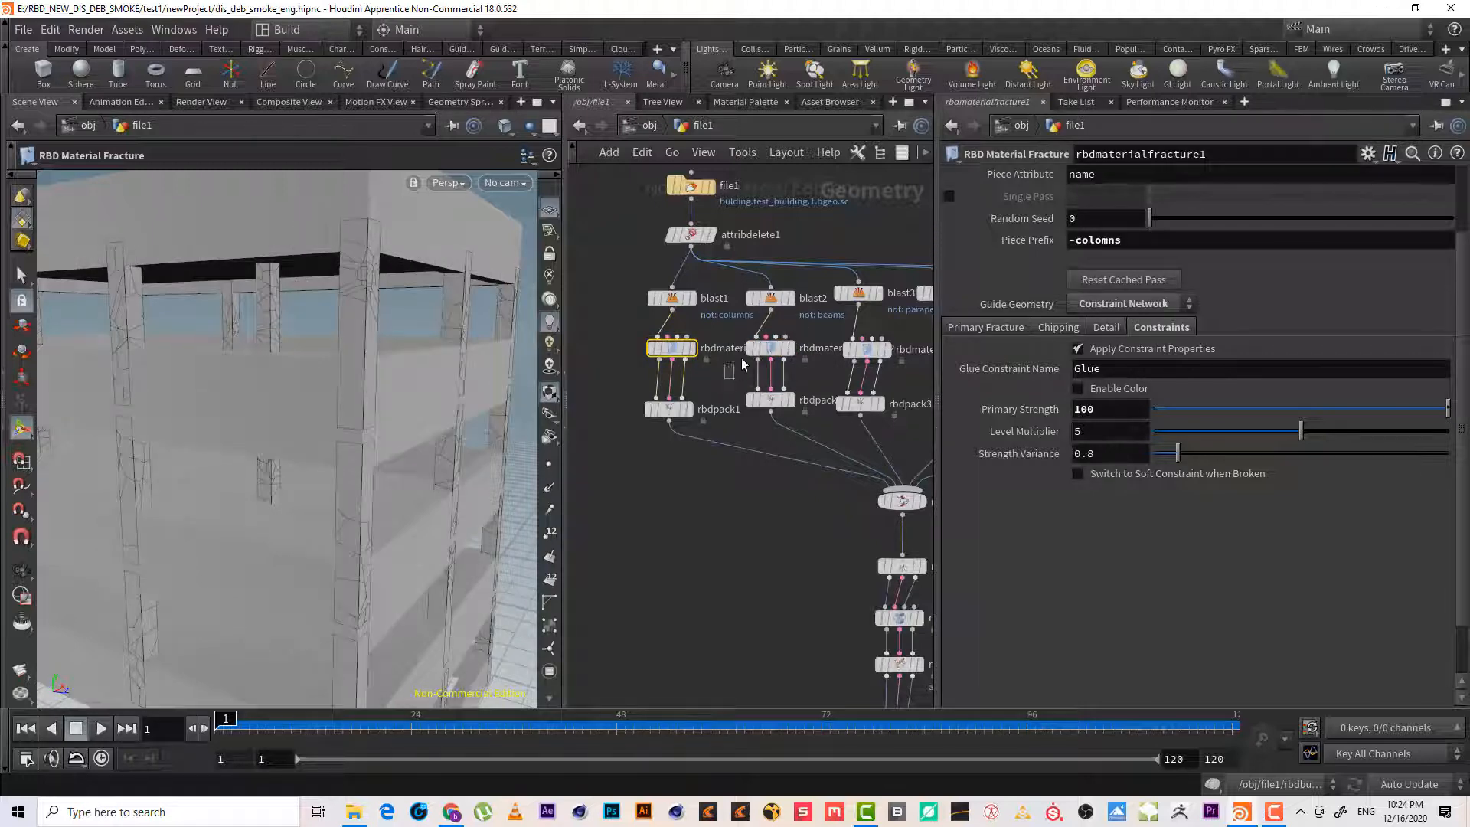
pyautogui.click(771, 347)
pyautogui.moveTo(621, 358); pyautogui.dragTo(718, 344)
pyautogui.keyDown('alt'); pyautogui.moveTo(285, 383); pyautogui.dragTo(323, 382); pyautogui.keyUp('alt')
pyautogui.scroll(-3, 322, 382)
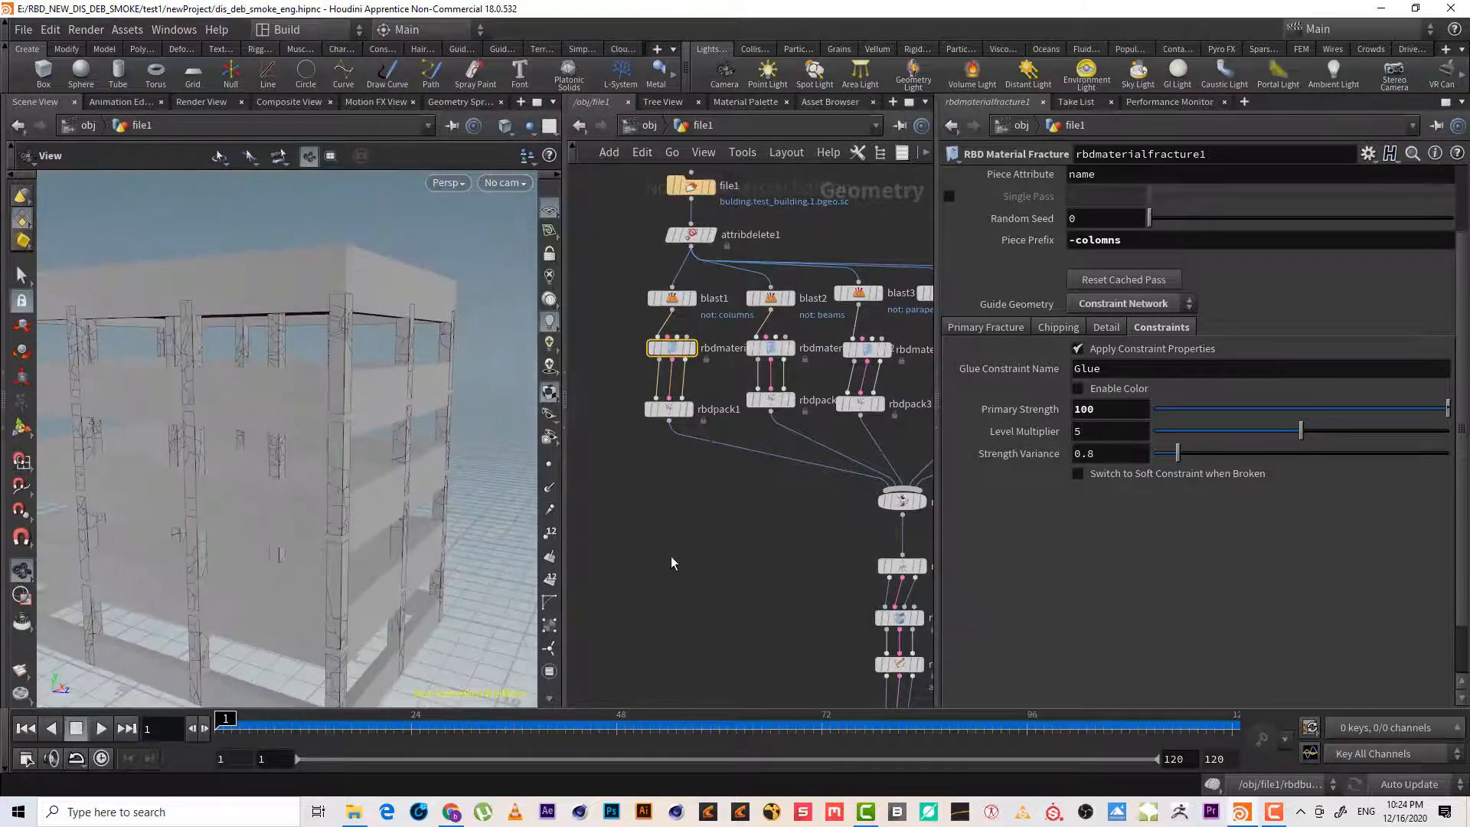
# Inspect the fractured walls through rbdmaterialfracture5 and shift the blast5 node slightly to its right in the network
pyautogui.moveTo(669, 562); pyautogui.dragTo(532, 533, button='middle')
pyautogui.moveTo(585, 460); pyautogui.dragTo(533, 467, button='middle')
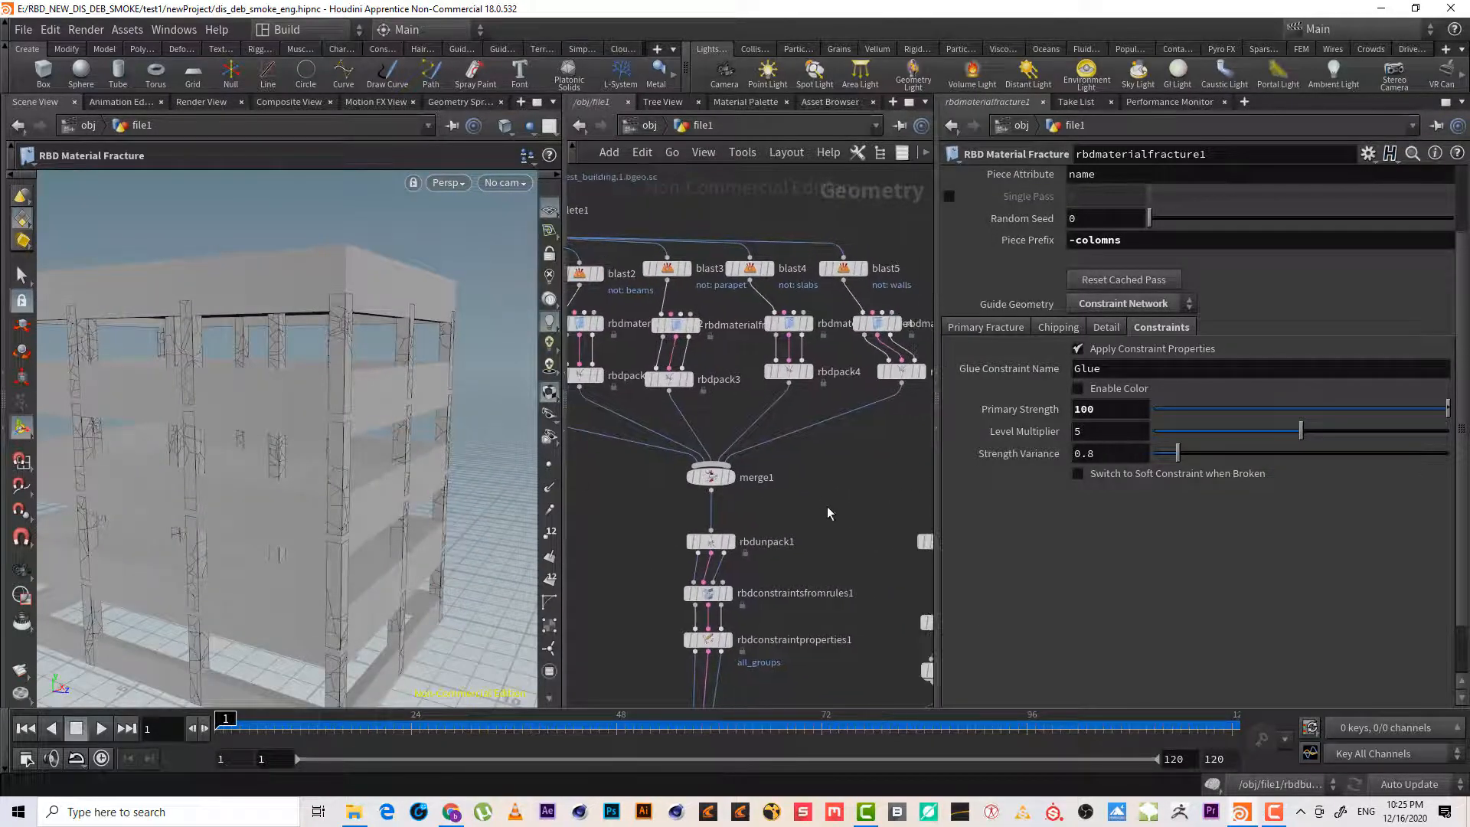
pyautogui.moveTo(830, 511); pyautogui.dragTo(735, 509, button='middle')
pyautogui.moveTo(874, 433); pyautogui.dragTo(792, 374)
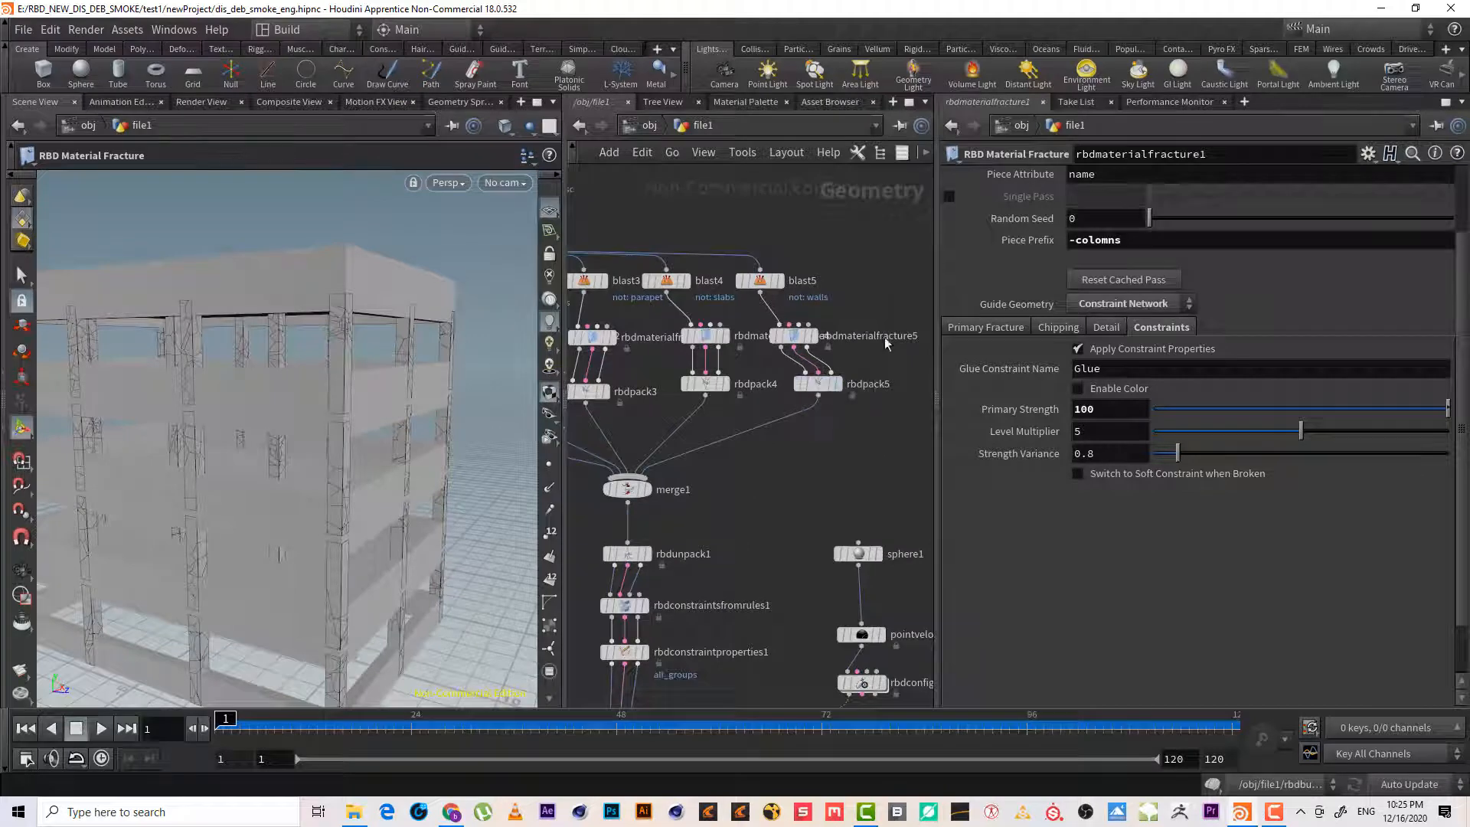
pyautogui.click(793, 335)
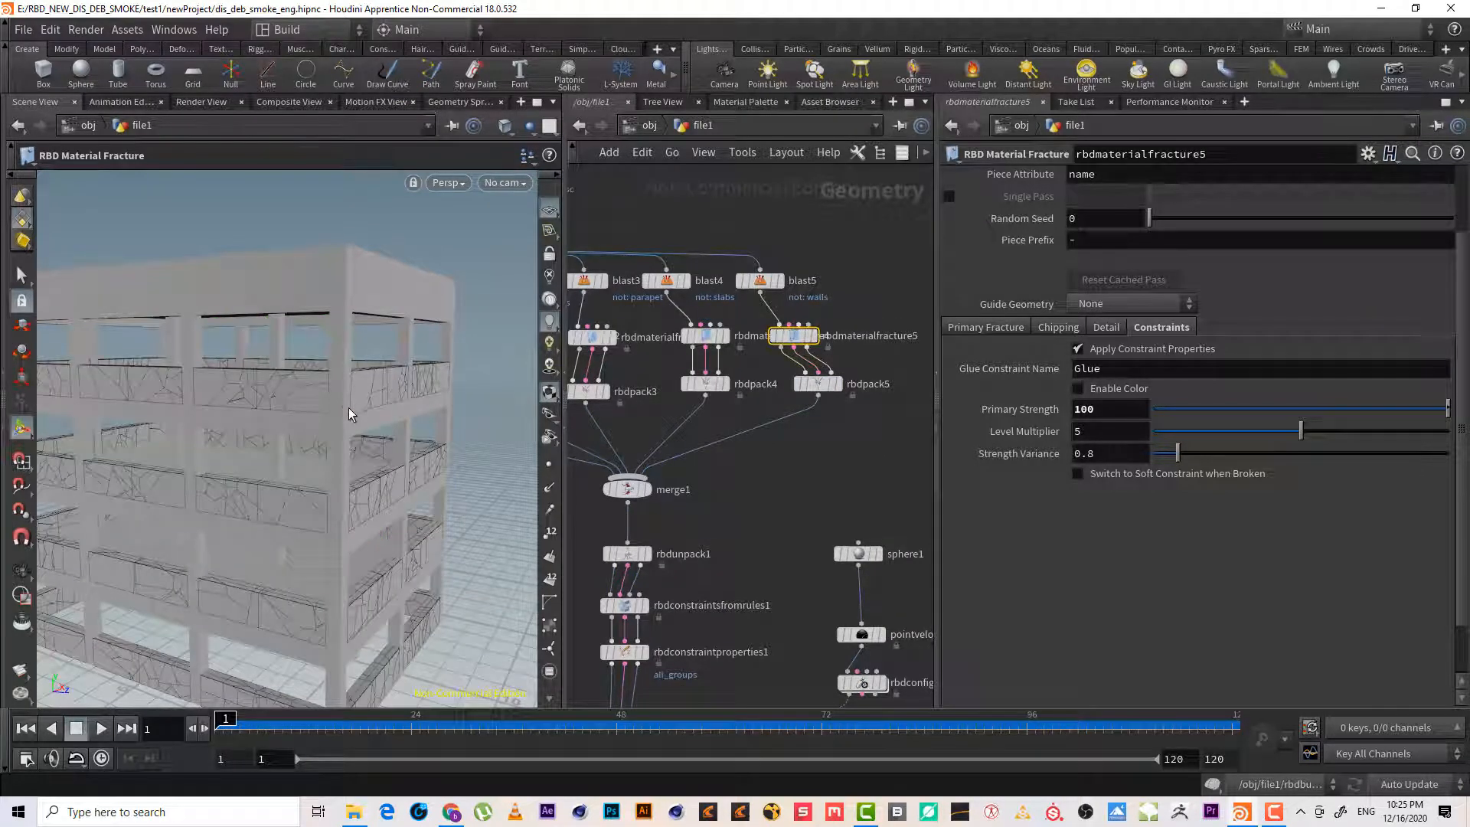
pyautogui.keyDown('alt'); pyautogui.moveTo(347, 407); pyautogui.dragTo(402, 407); pyautogui.keyUp('alt')
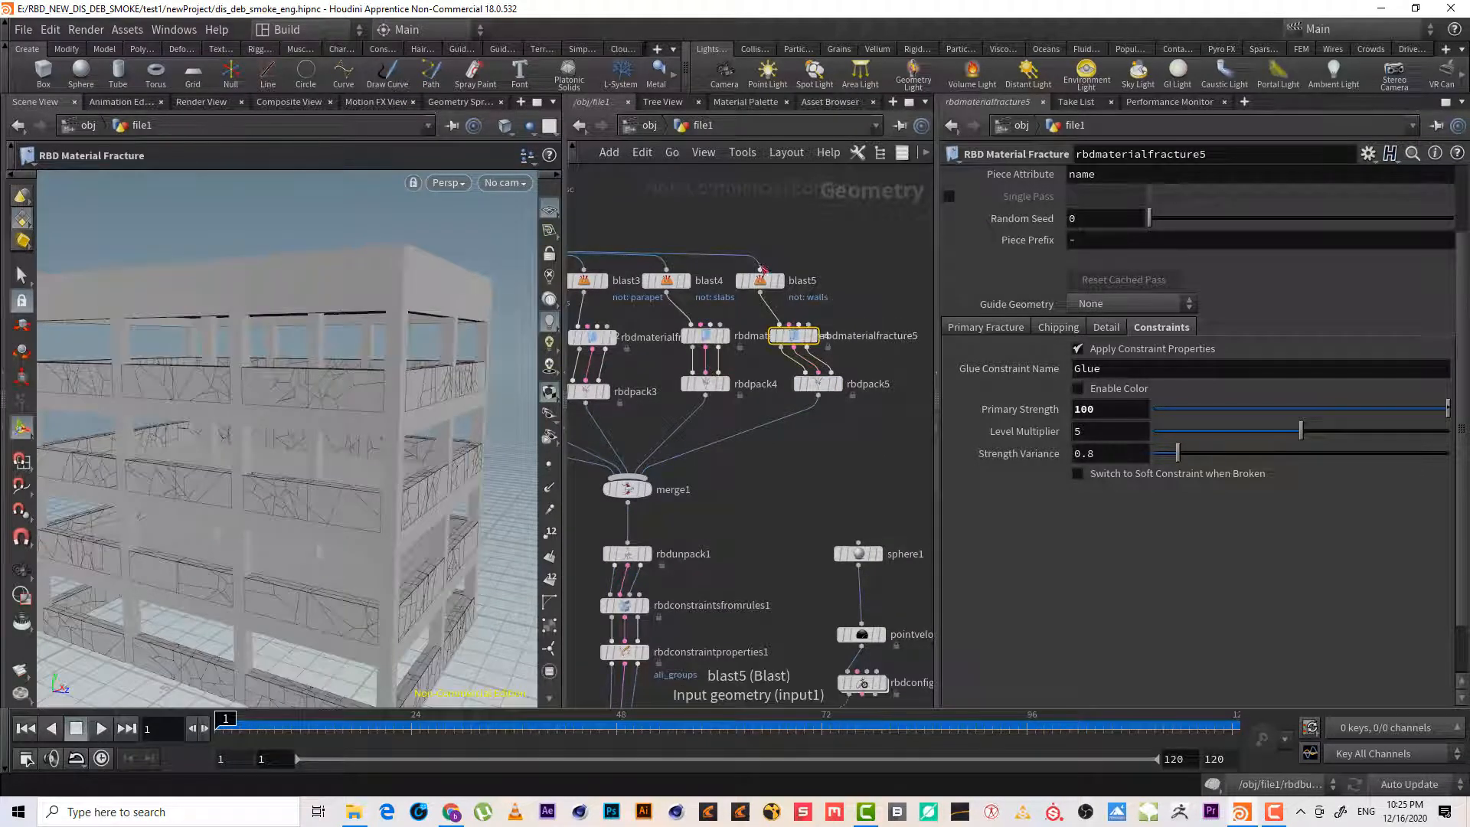
pyautogui.moveTo(762, 282); pyautogui.dragTo(820, 271)
pyautogui.moveTo(821, 442); pyautogui.dragTo(1025, 446, button='middle')
pyautogui.moveTo(764, 494); pyautogui.dragTo(803, 497, button='middle')
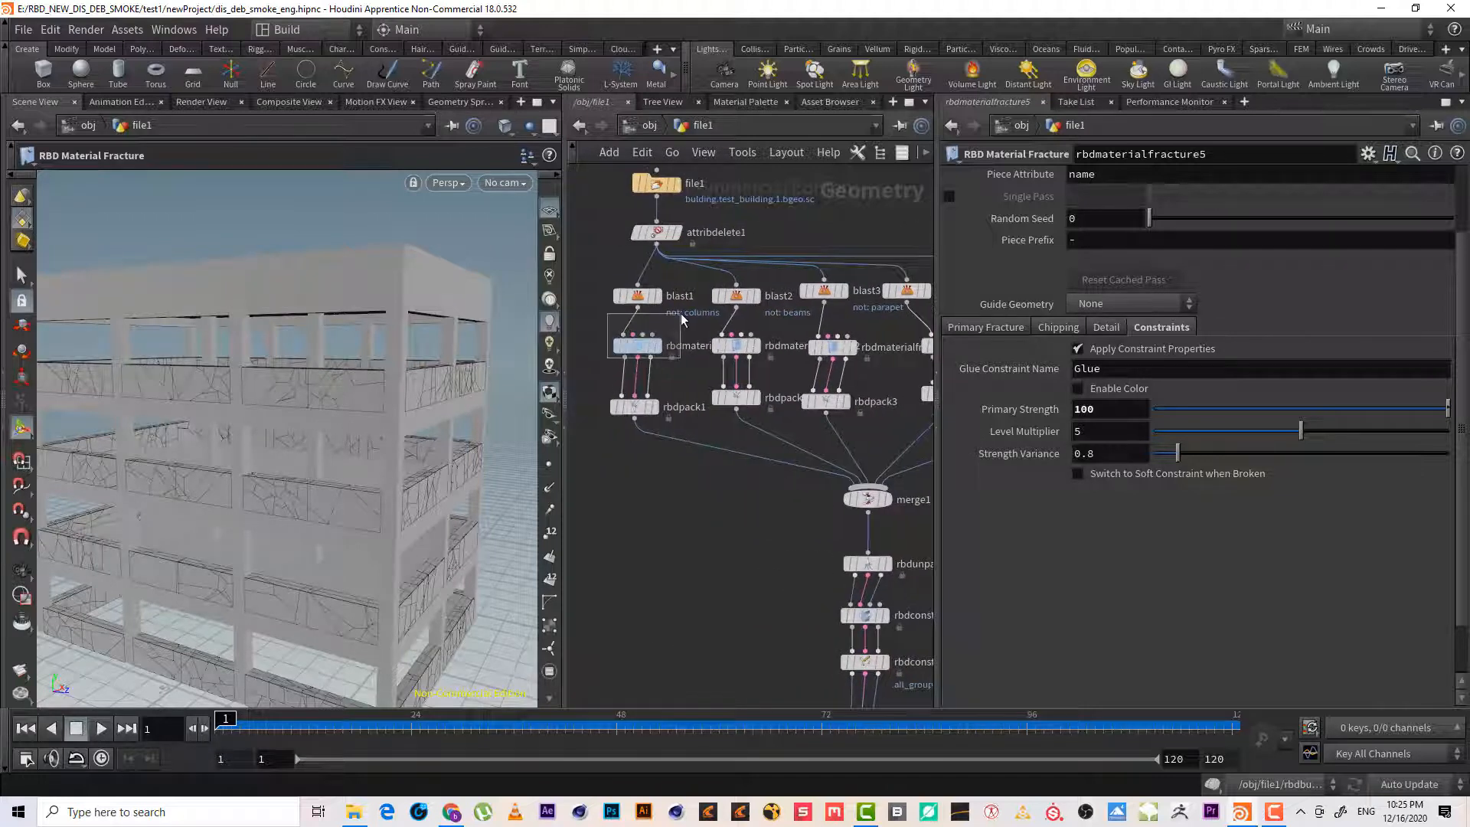
# Compare the column fracture of rbdmaterialfracture1 with the wall fracture of rbdmaterialfracture5
pyautogui.click(637, 345)
pyautogui.moveTo(705, 393); pyautogui.dragTo(573, 435, button='middle')
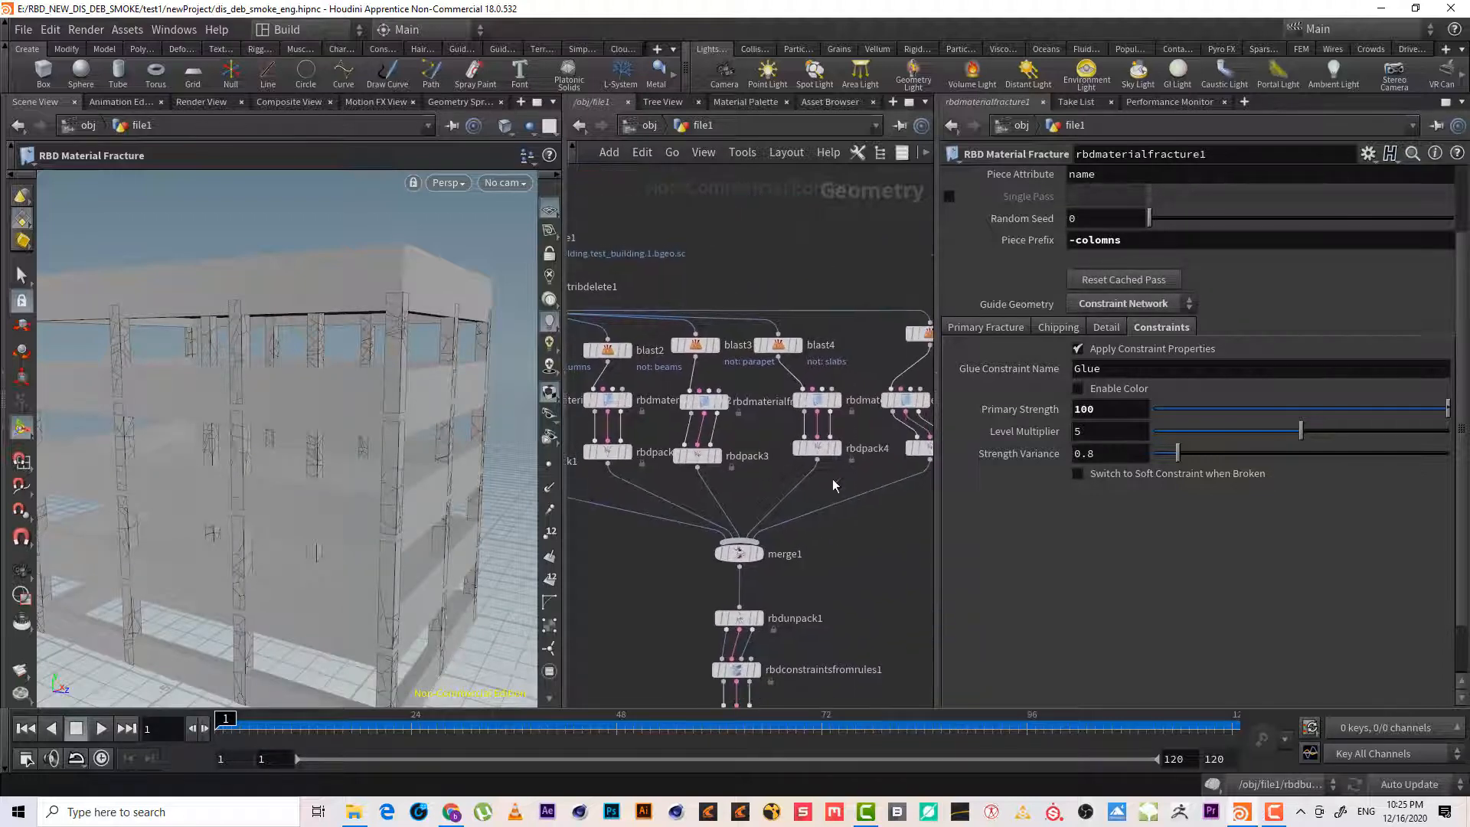
pyautogui.moveTo(842, 481); pyautogui.dragTo(694, 485, button='middle')
pyautogui.moveTo(860, 432); pyautogui.dragTo(735, 385)
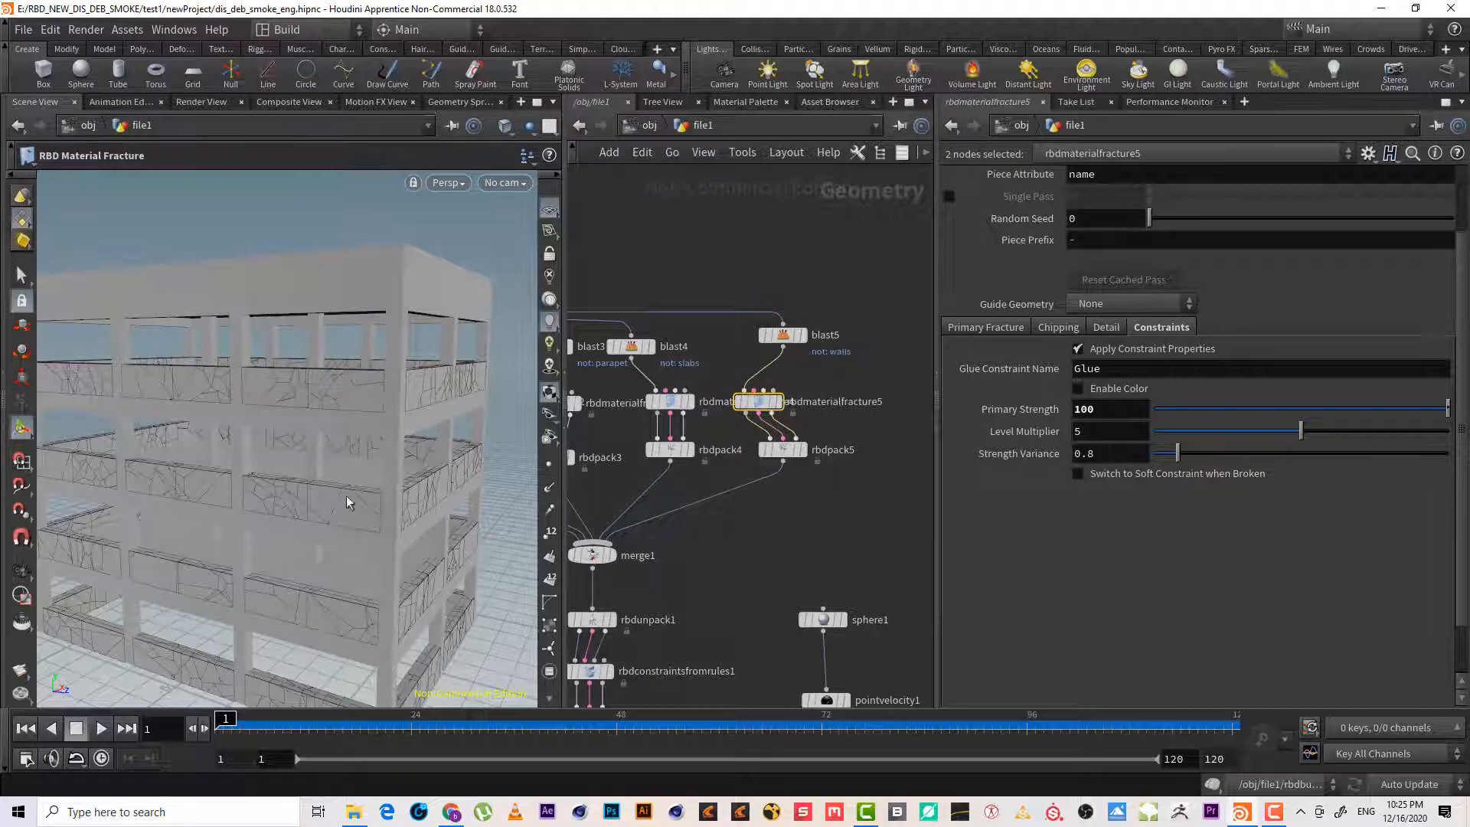
pyautogui.click(807, 494)
# On rbdconstraintsfromrules1, set Groups to All to Group and choose columns as Group 1
pyautogui.moveTo(796, 505); pyautogui.dragTo(946, 353, button='middle')
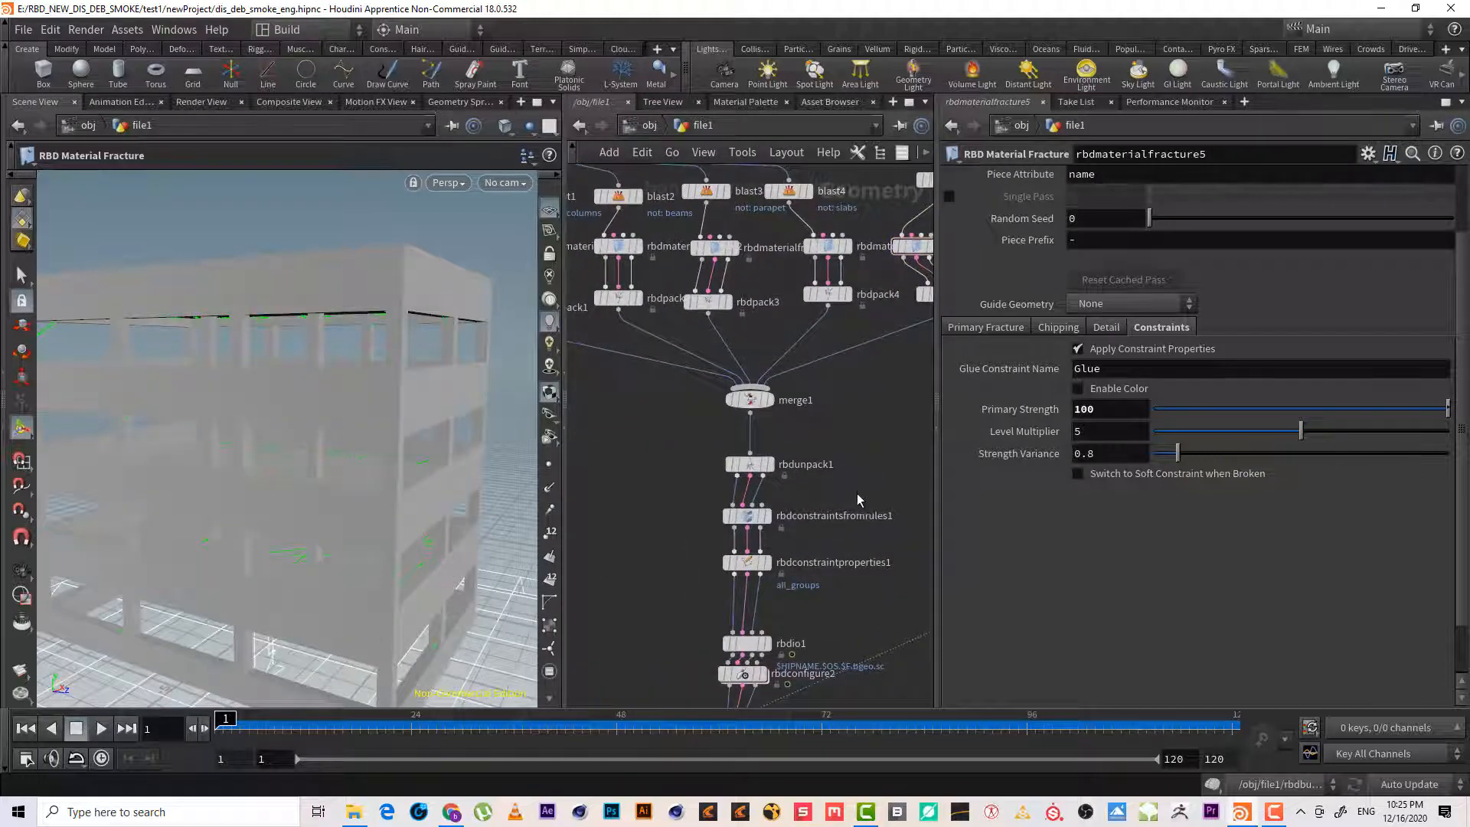
pyautogui.click(746, 515)
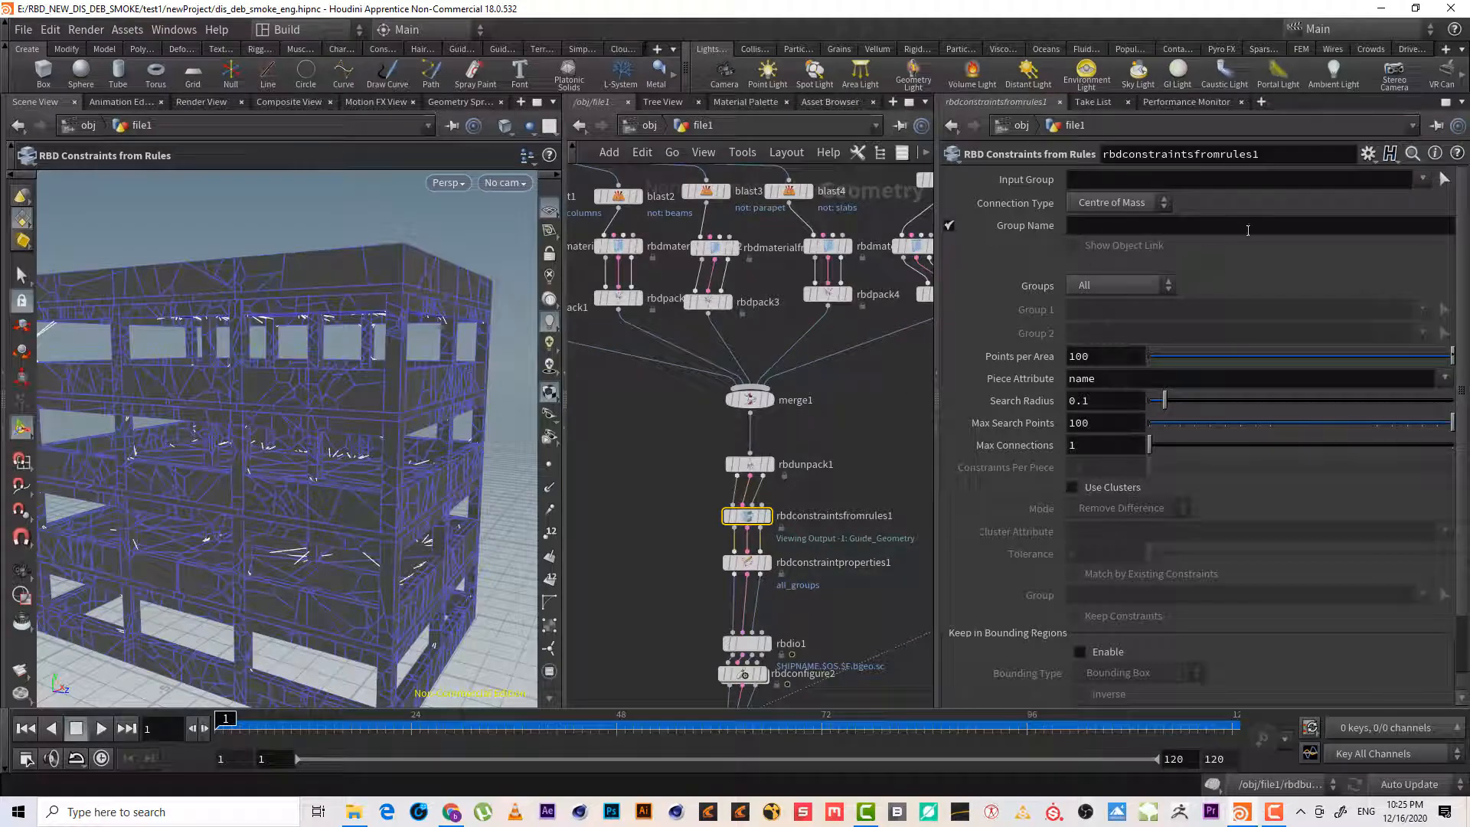
pyautogui.click(1127, 286)
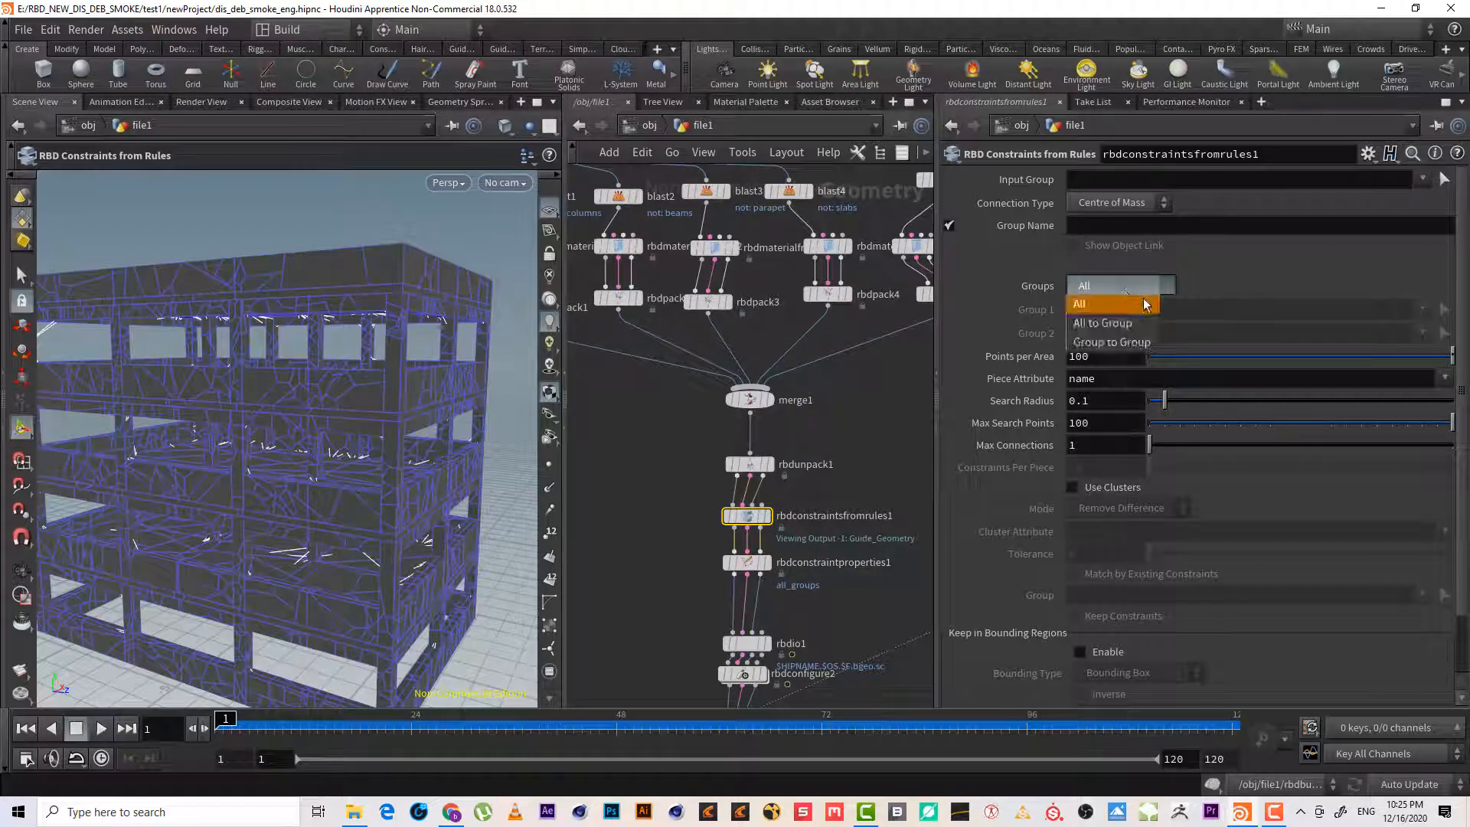
pyautogui.click(1139, 322)
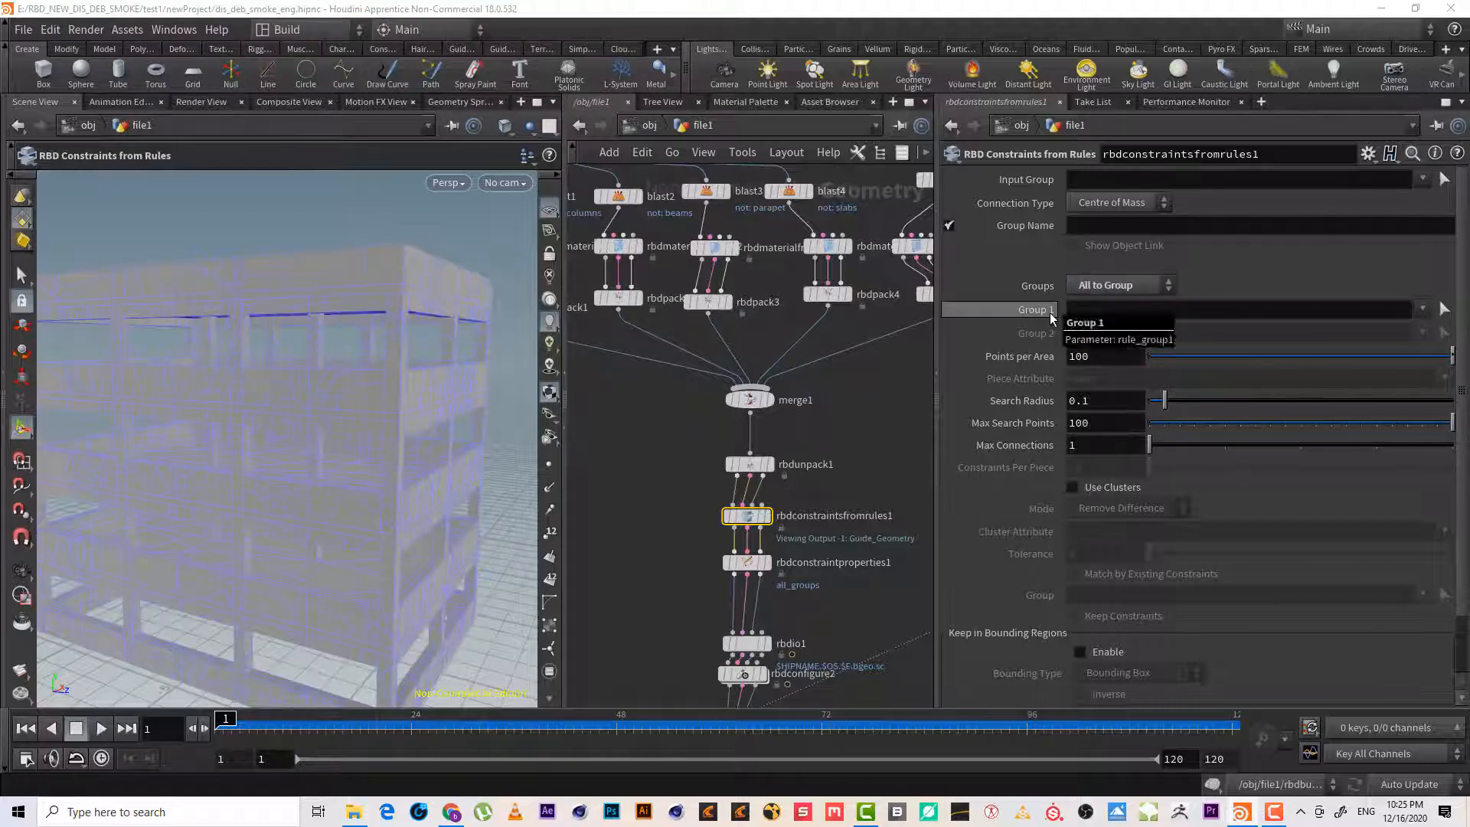
pyautogui.moveTo(323, 374)
pyautogui.keyDown('alt'); pyautogui.mouseDown()
pyautogui.moveTo(322, 426)
pyautogui.moveTo(323, 376)
pyautogui.moveTo(181, 430)
pyautogui.moveTo(325, 397)
pyautogui.mouseUp(); pyautogui.keyUp('alt')
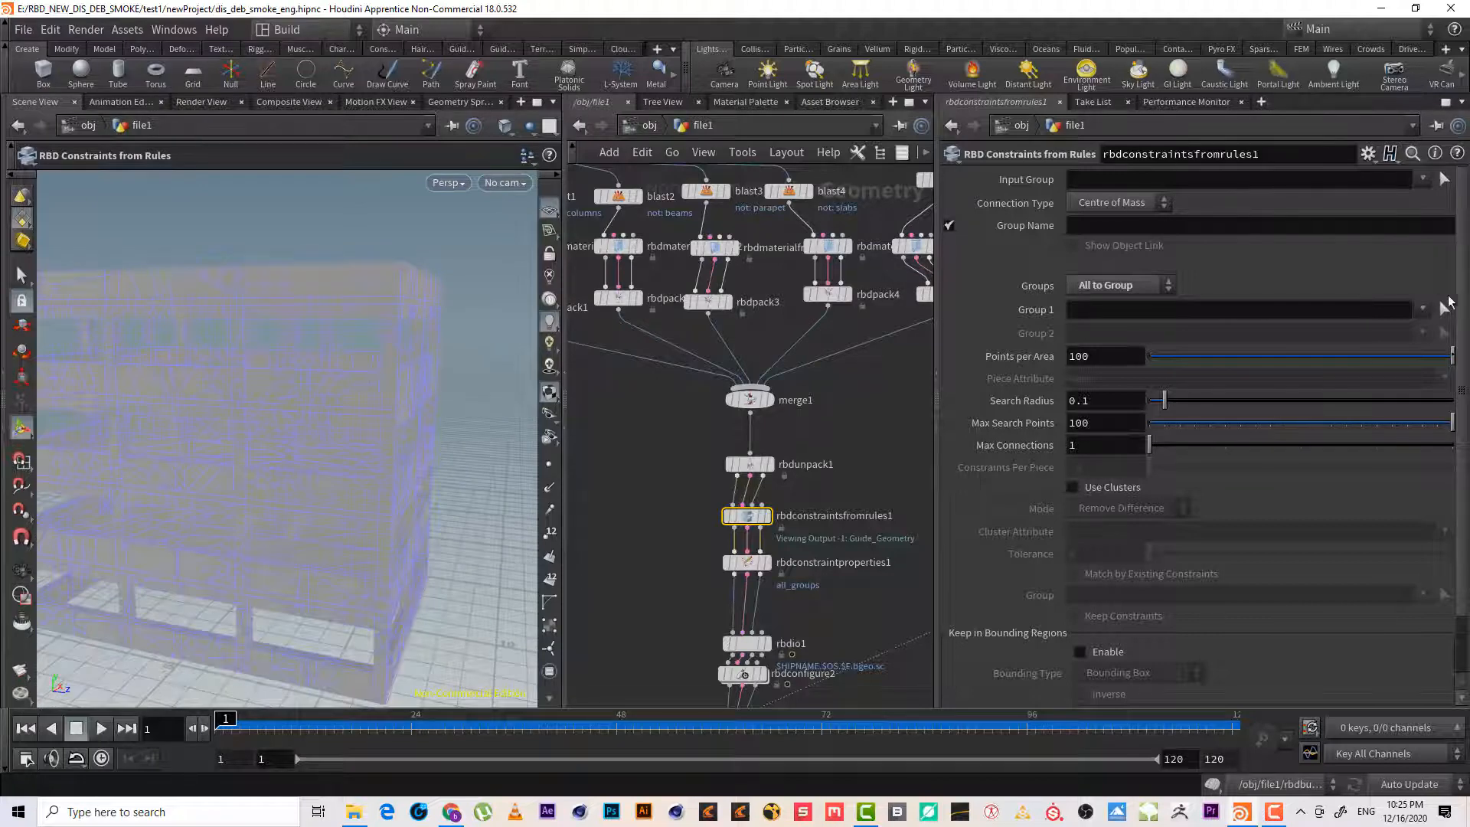
pyautogui.click(1422, 310)
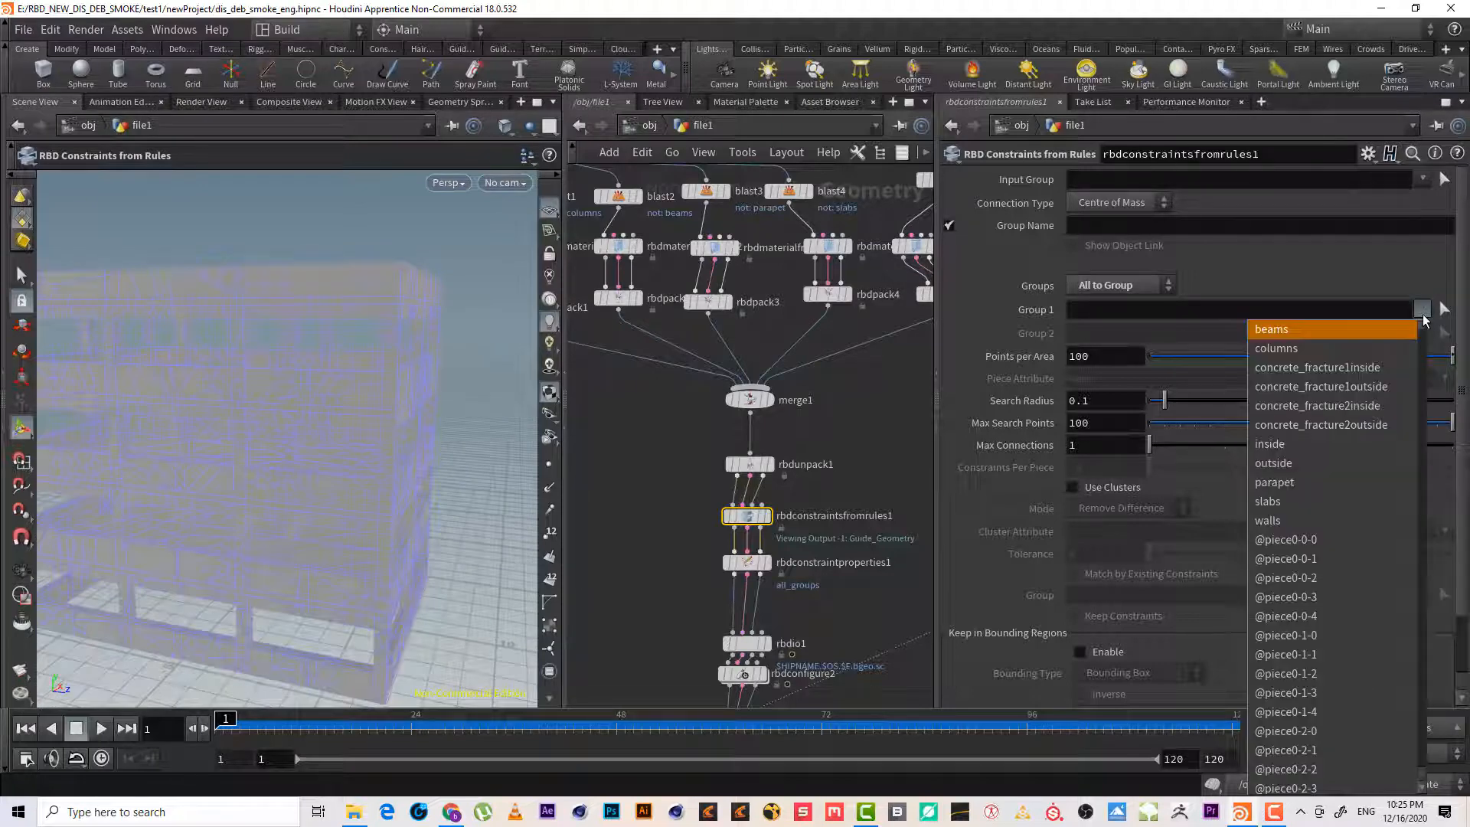
pyautogui.click(1332, 348)
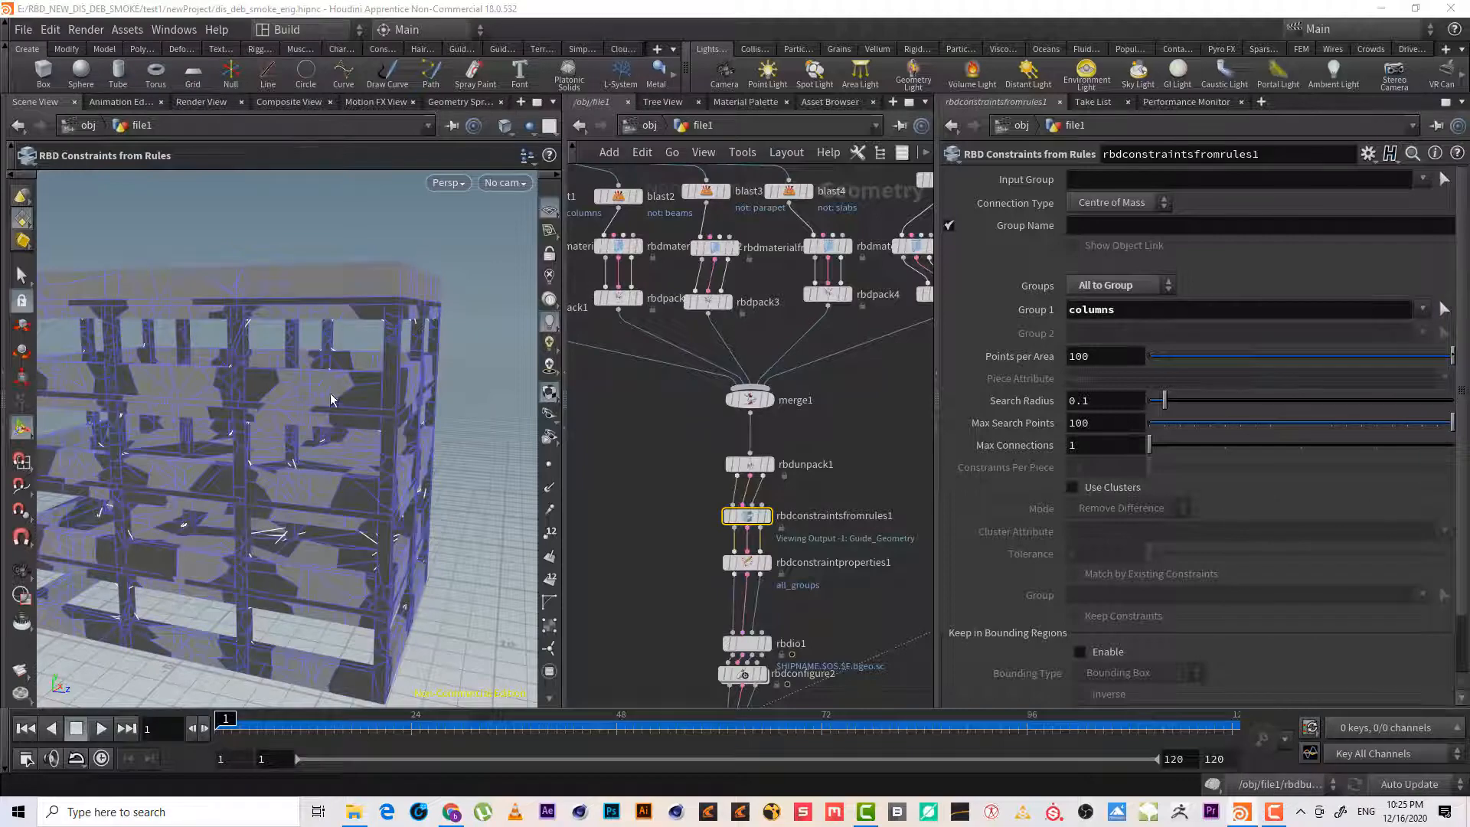
pyautogui.keyDown('alt'); pyautogui.moveTo(331, 399); pyautogui.dragTo(331, 368); pyautogui.keyUp('alt')
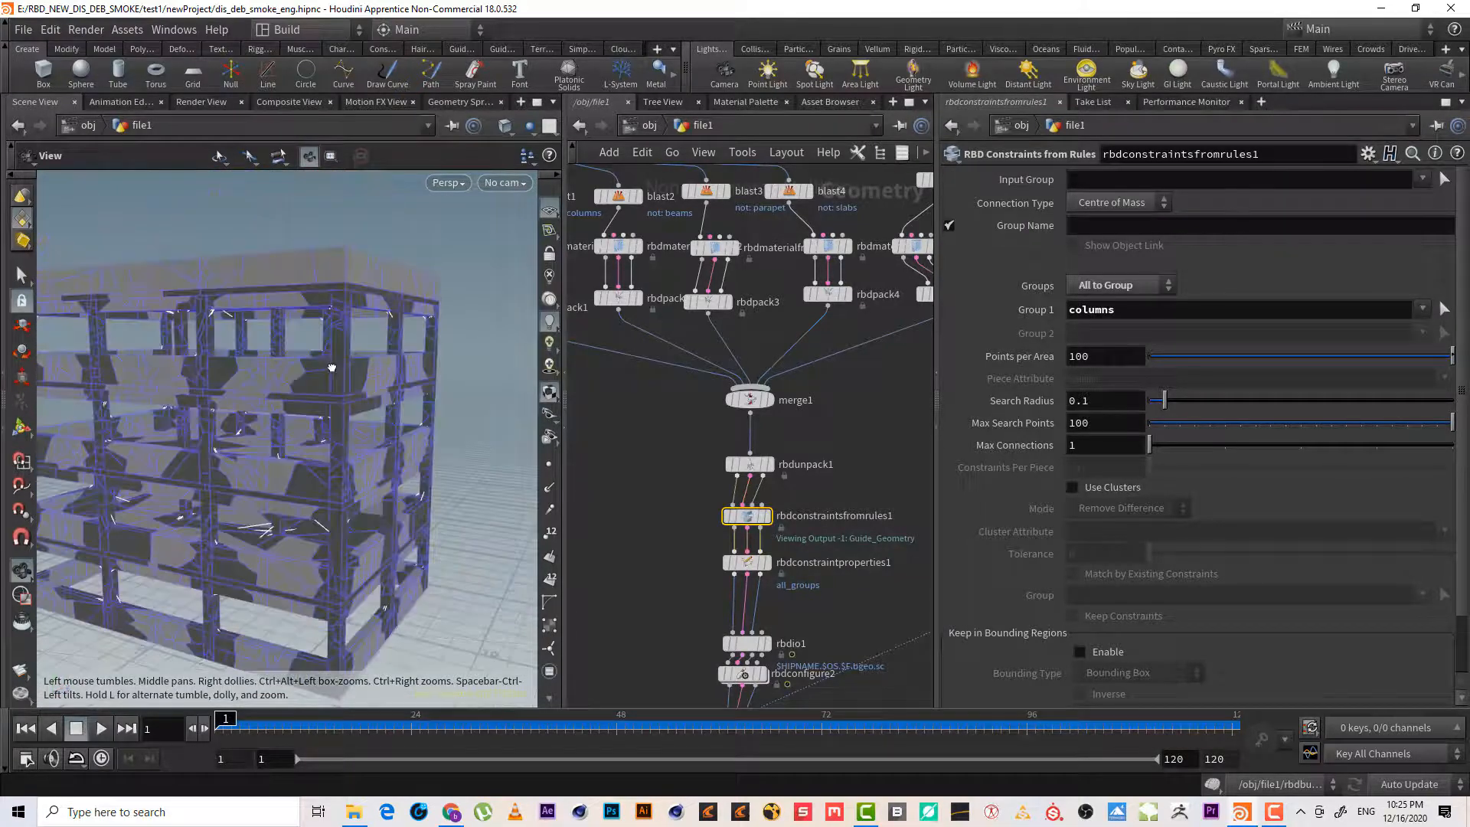
pyautogui.moveTo(256, 345); pyautogui.dragTo(328, 328, button='right')
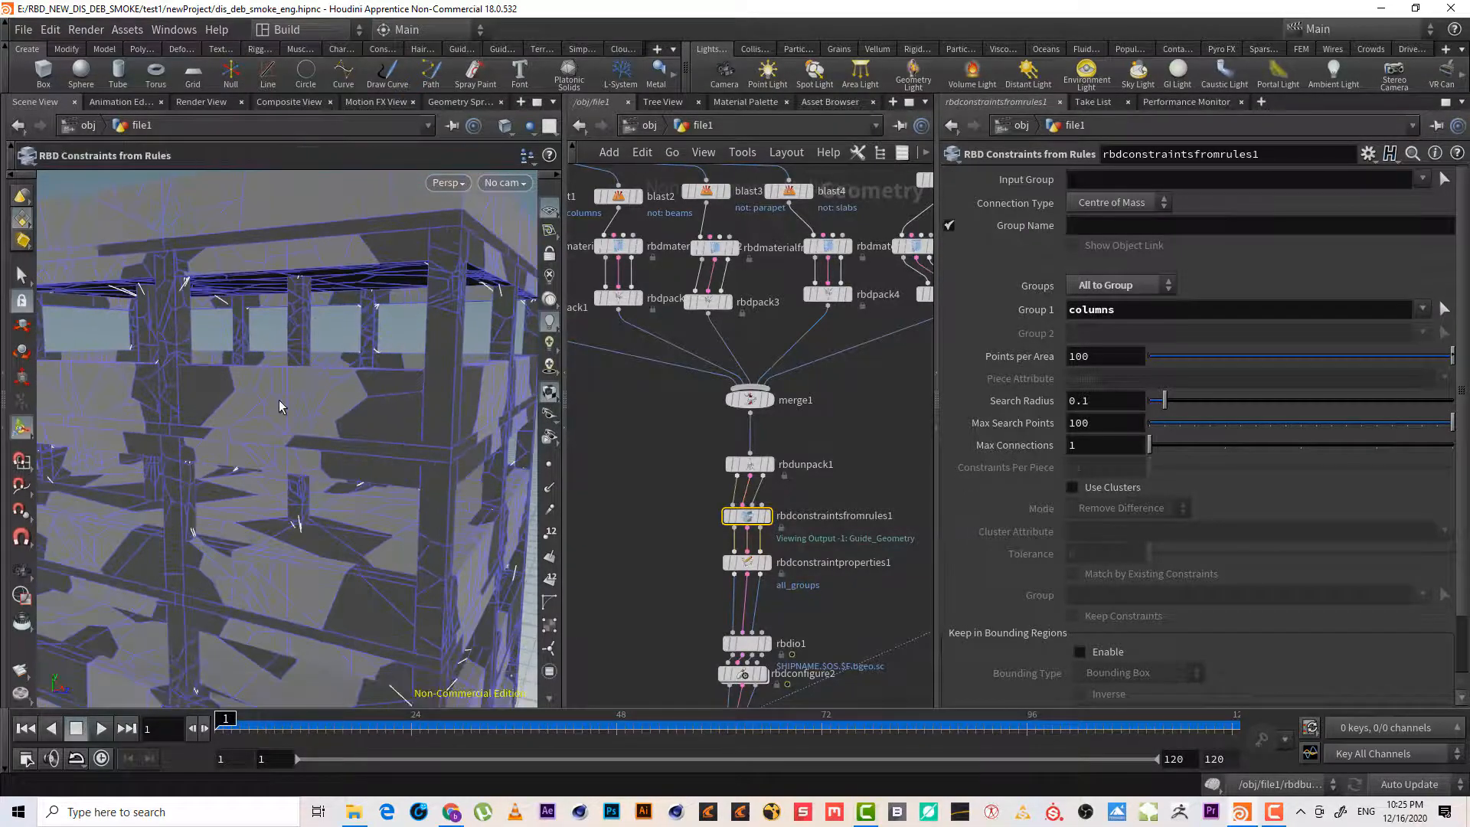
pyautogui.moveTo(268, 418); pyautogui.dragTo(277, 436)
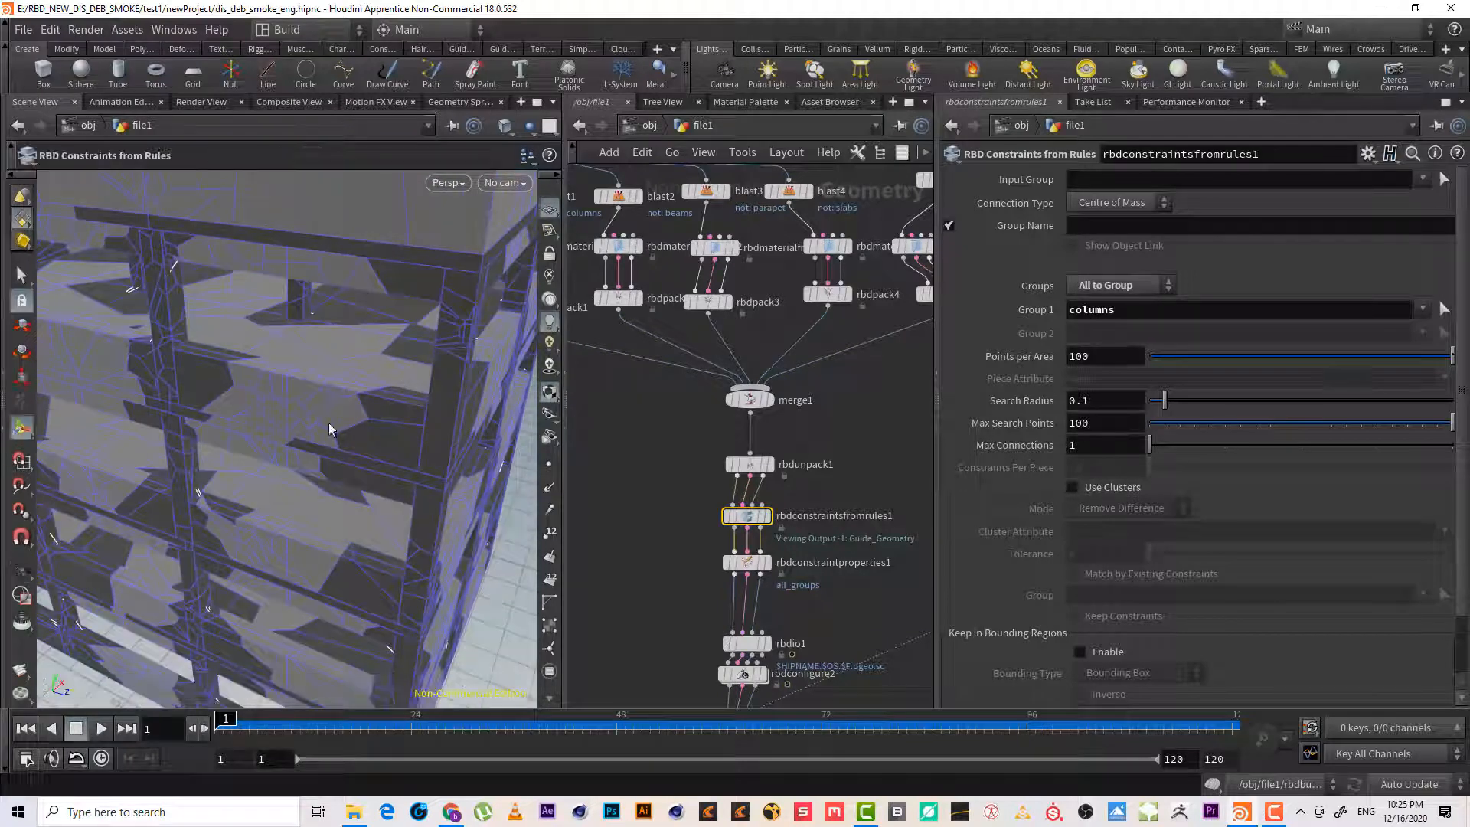
pyautogui.moveTo(337, 388); pyautogui.dragTo(273, 432)
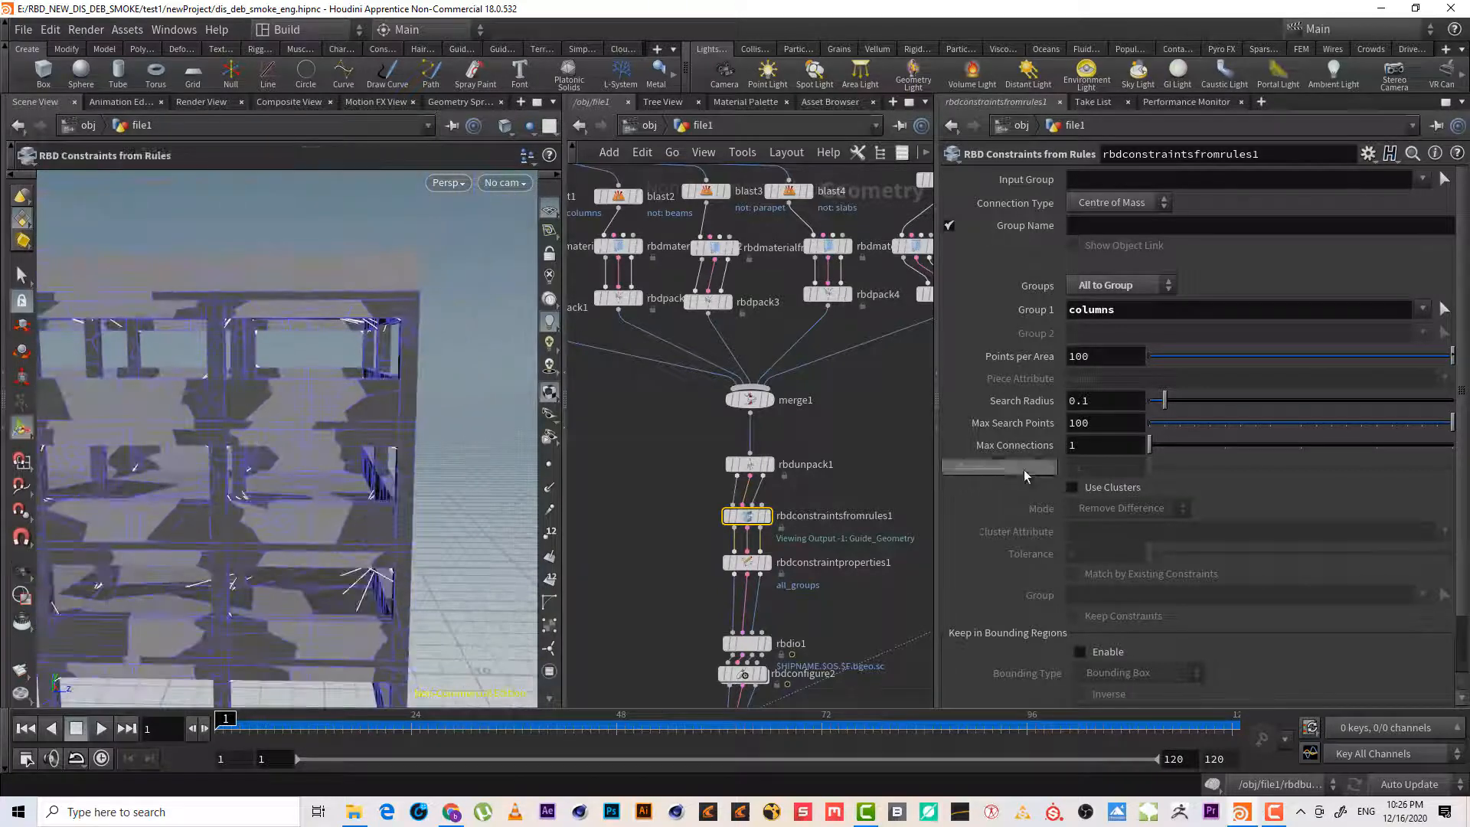
# Cut the wire connecting the sphere branch to rbdbulletsolver1 and reselect the rbdconstraintsfromrules1 node
pyautogui.moveTo(867, 416); pyautogui.dragTo(850, 218, button='middle')
pyautogui.moveTo(841, 582); pyautogui.dragTo(659, 520)
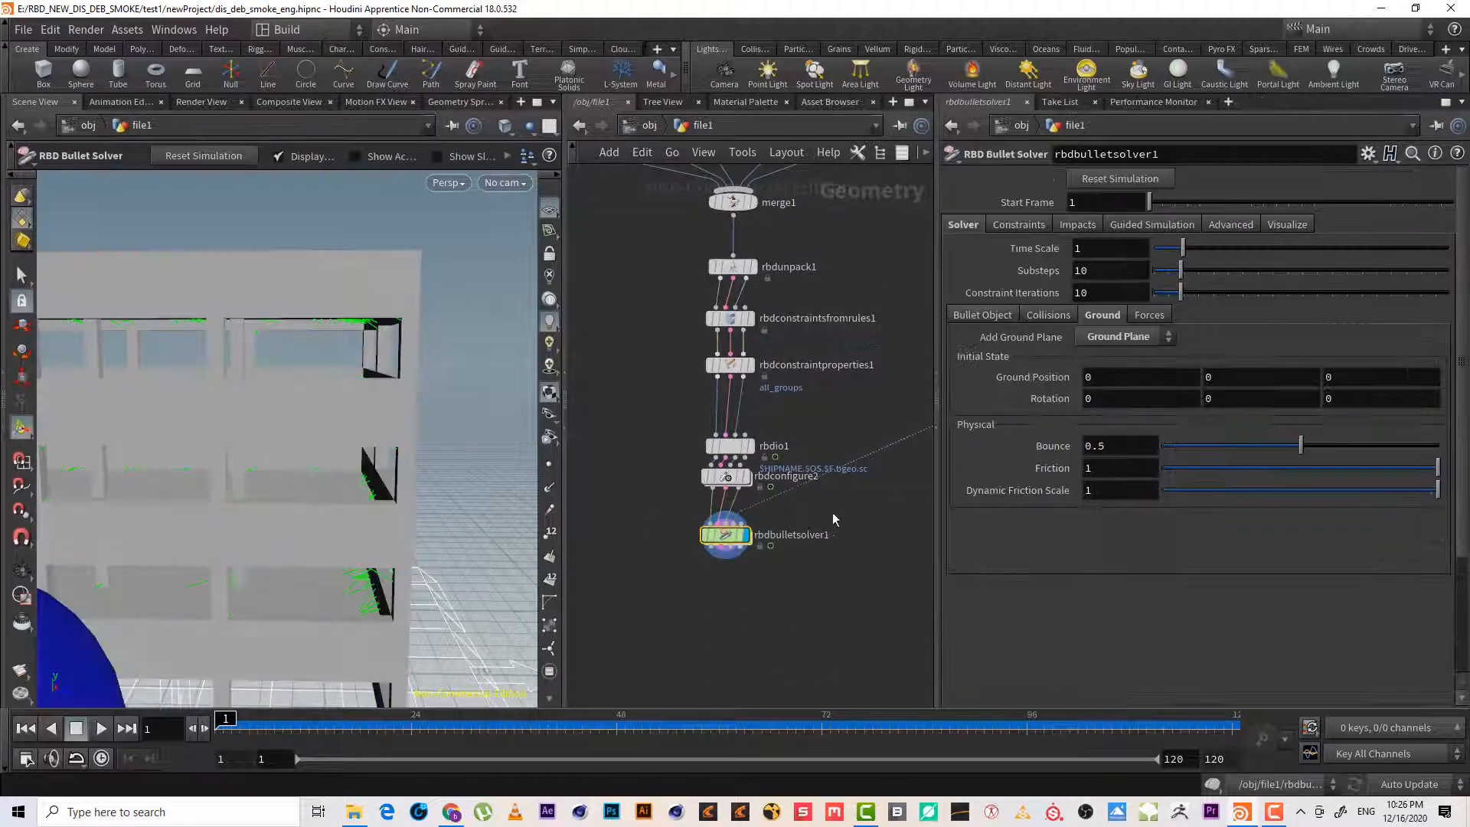
pyautogui.moveTo(845, 463); pyautogui.dragTo(772, 475, button='middle')
pyautogui.press('y')
pyautogui.moveTo(797, 417)
pyautogui.mouseDown()
pyautogui.moveTo(891, 551)
pyautogui.moveTo(811, 477)
pyautogui.mouseUp()
pyautogui.moveTo(751, 304); pyautogui.dragTo(779, 349, button='middle')
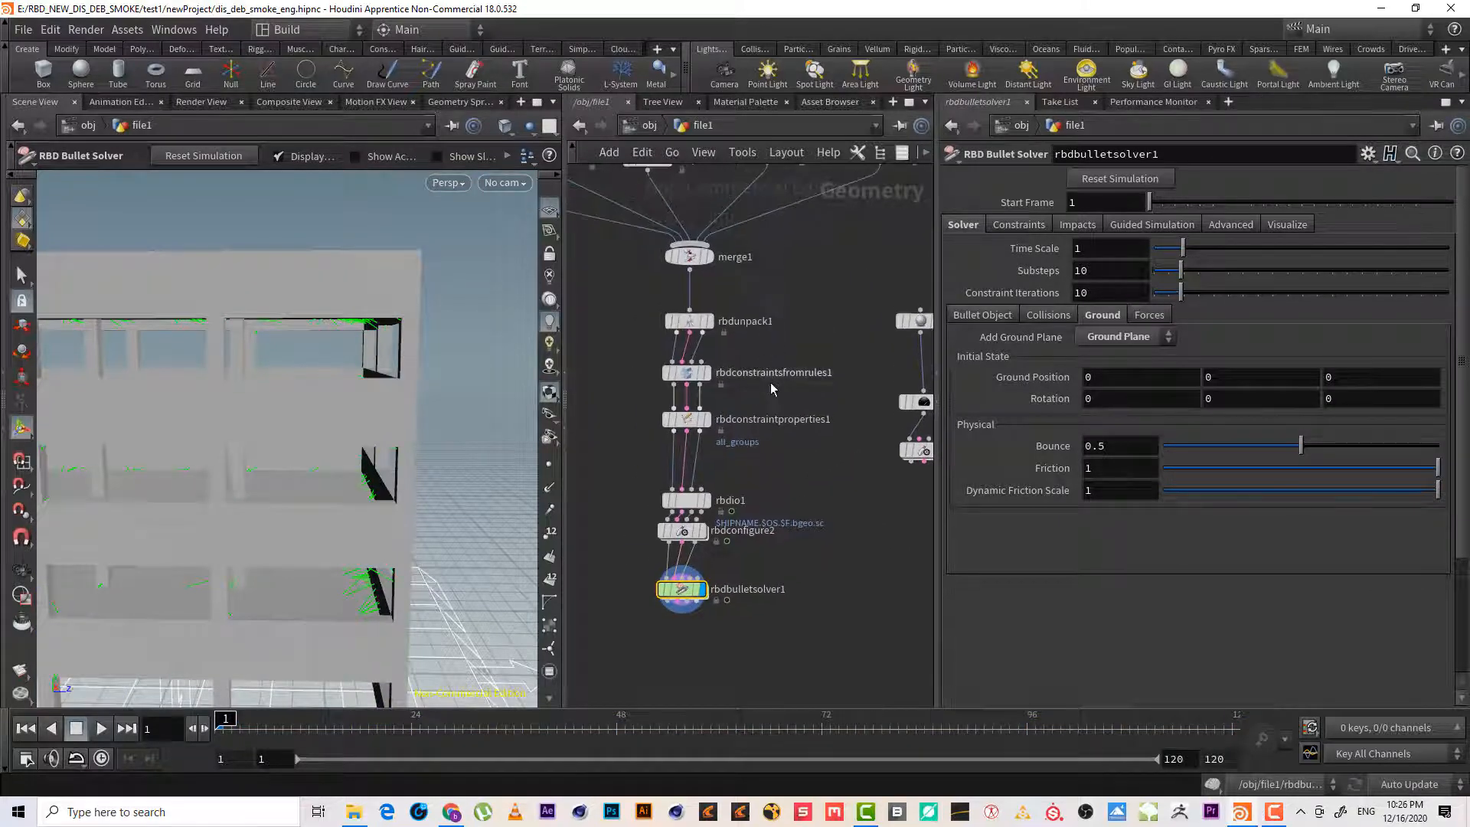
pyautogui.moveTo(619, 339); pyautogui.dragTo(725, 380)
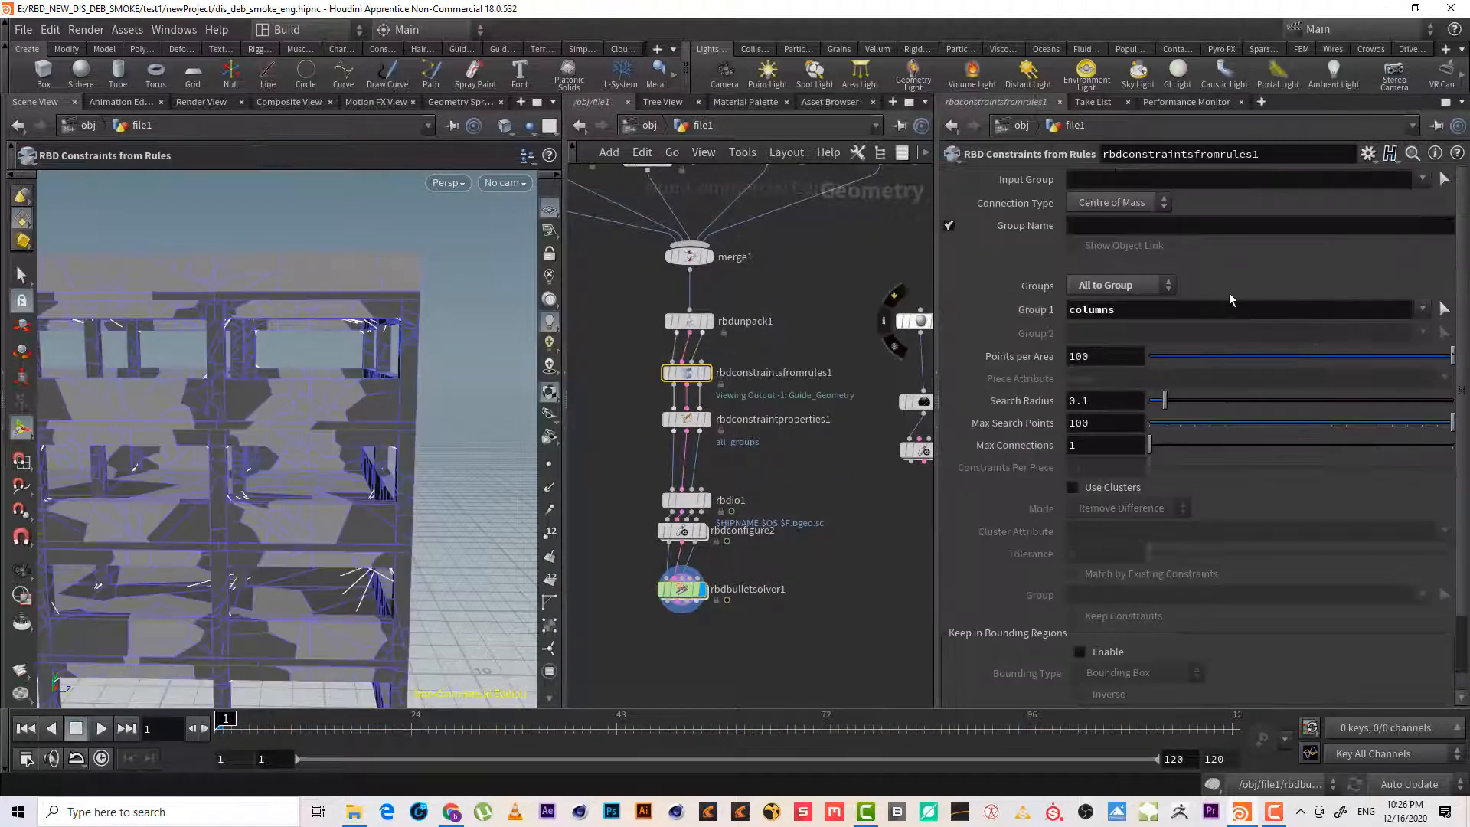
# Name the constraint group all_coloms on rbdconstraintsfromrules1
pyautogui.click(1133, 225)
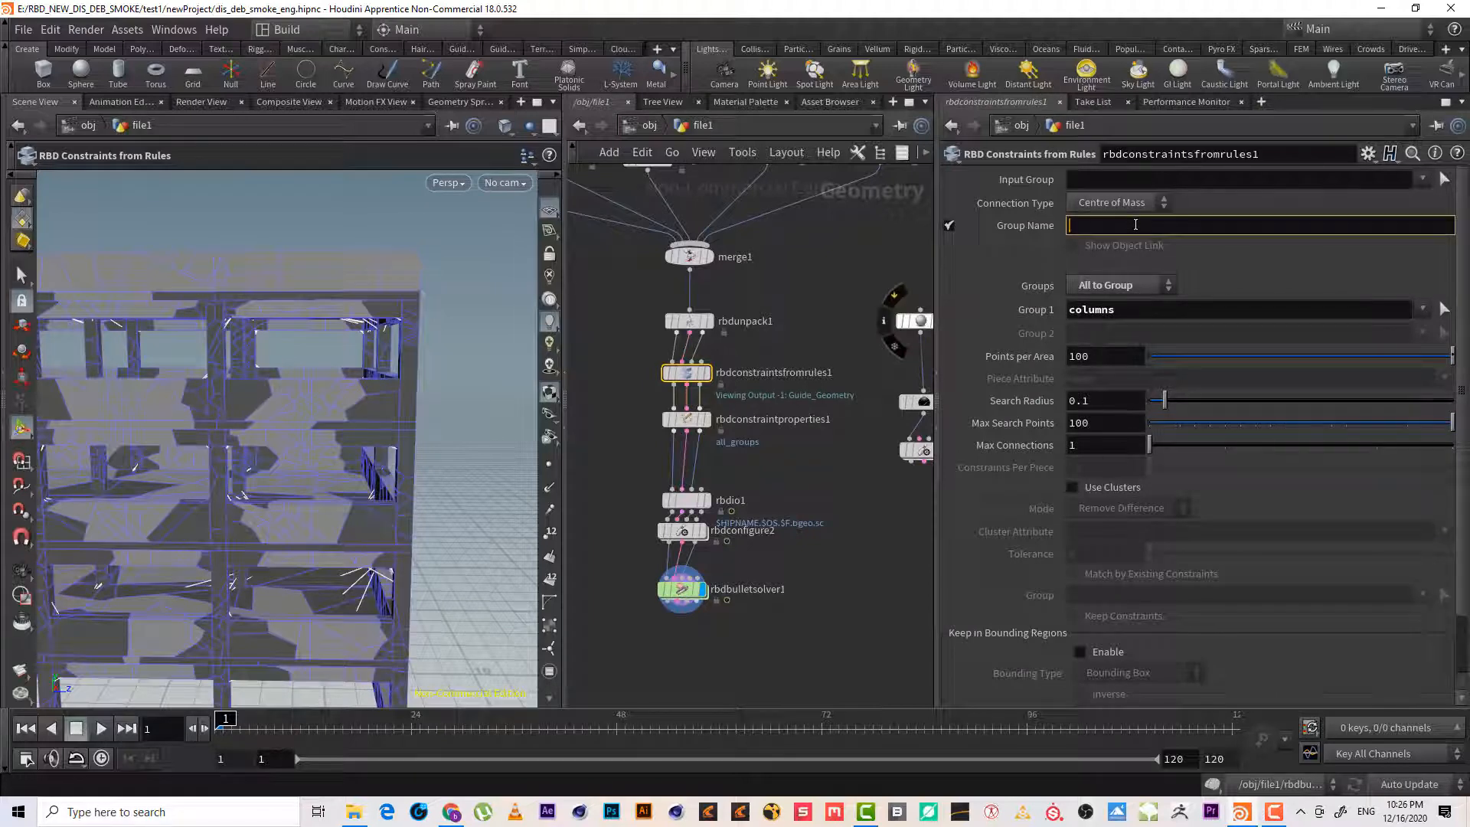
pyautogui.write('all_colo')
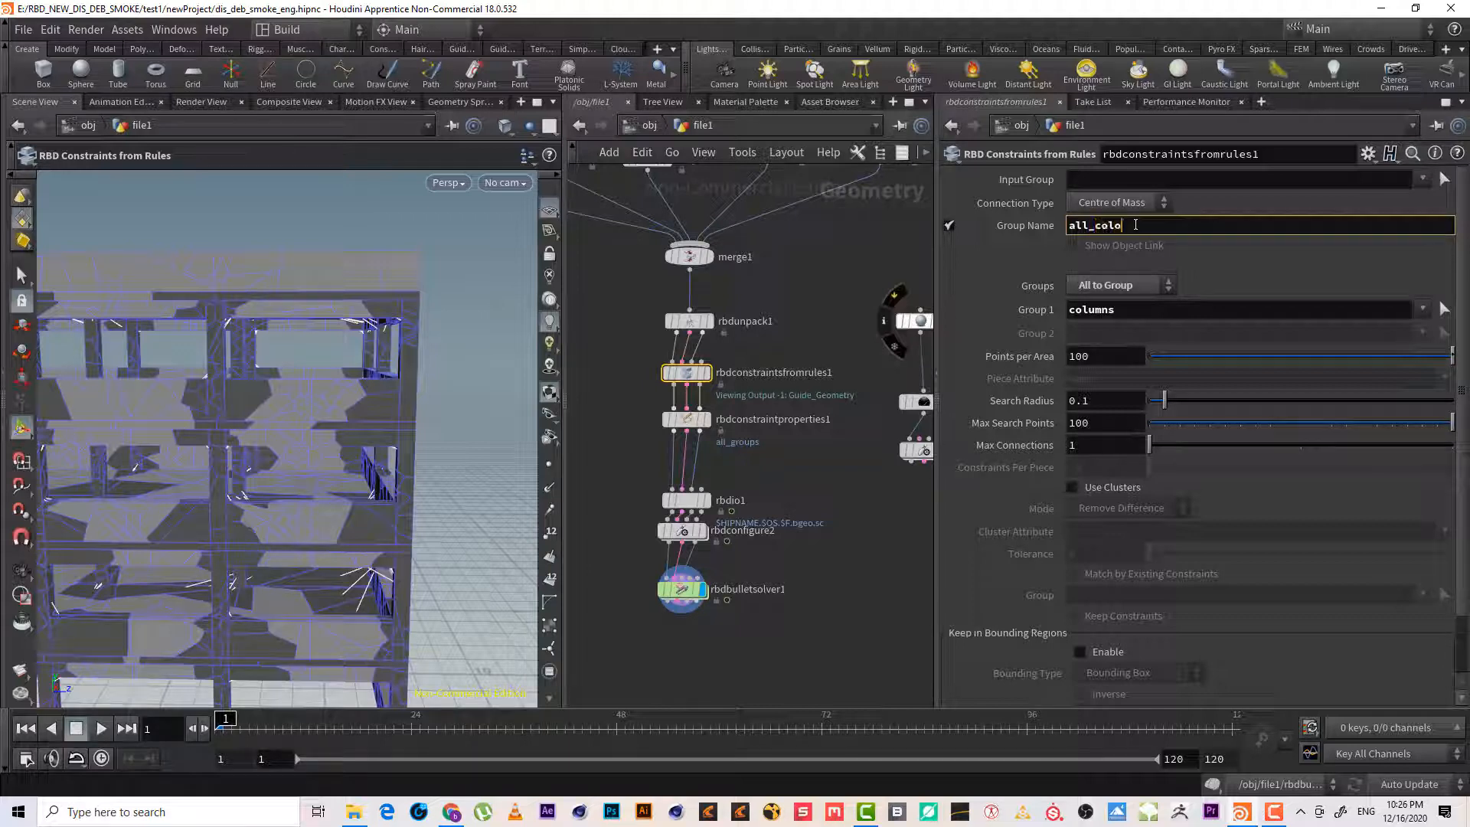
pyautogui.write('ms')
pyautogui.press('Return')
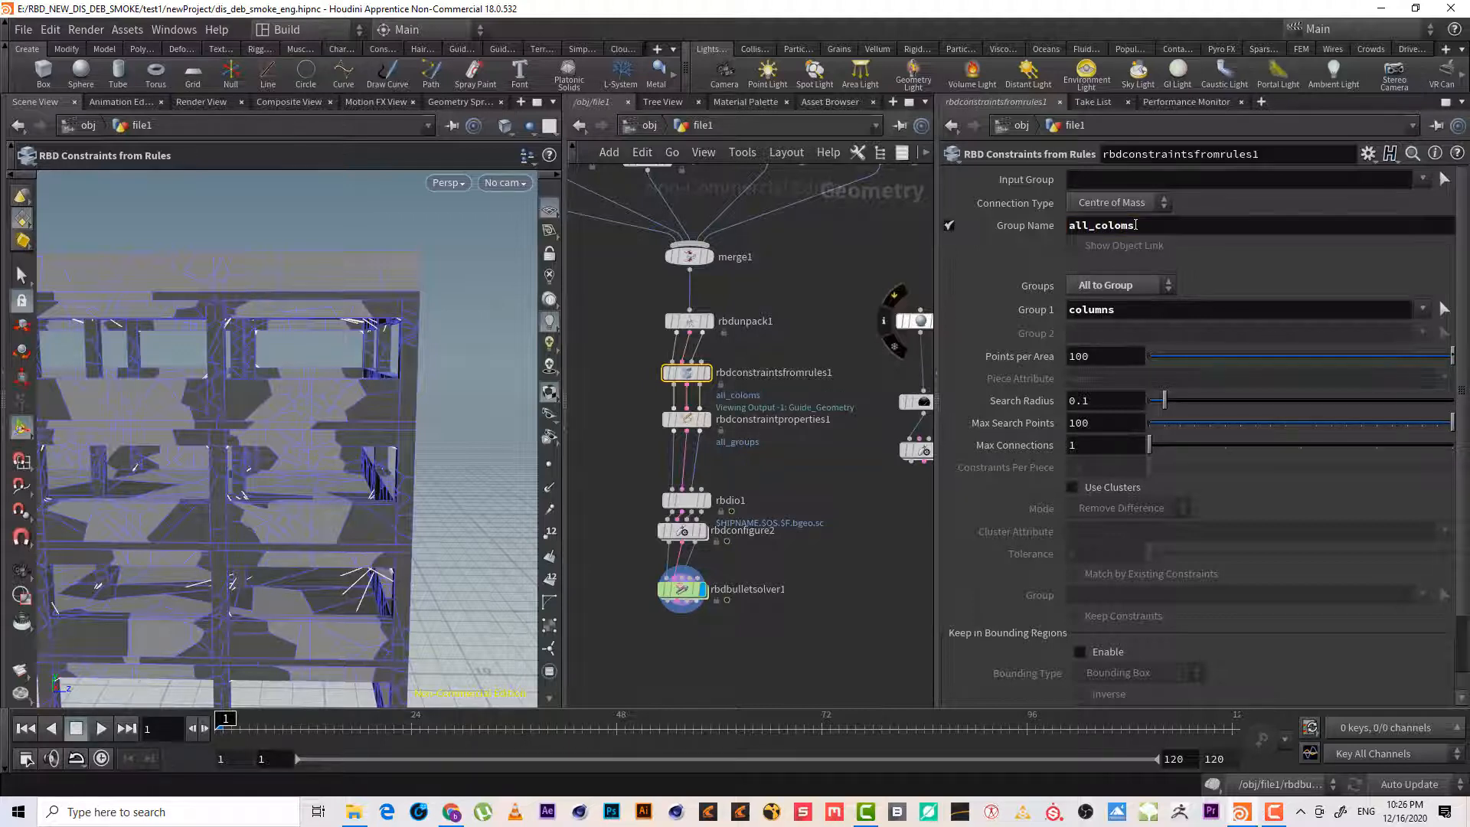
# Replace the Constraint Group on rbdconstraintproperties1 with all_coloms
pyautogui.click(804, 419)
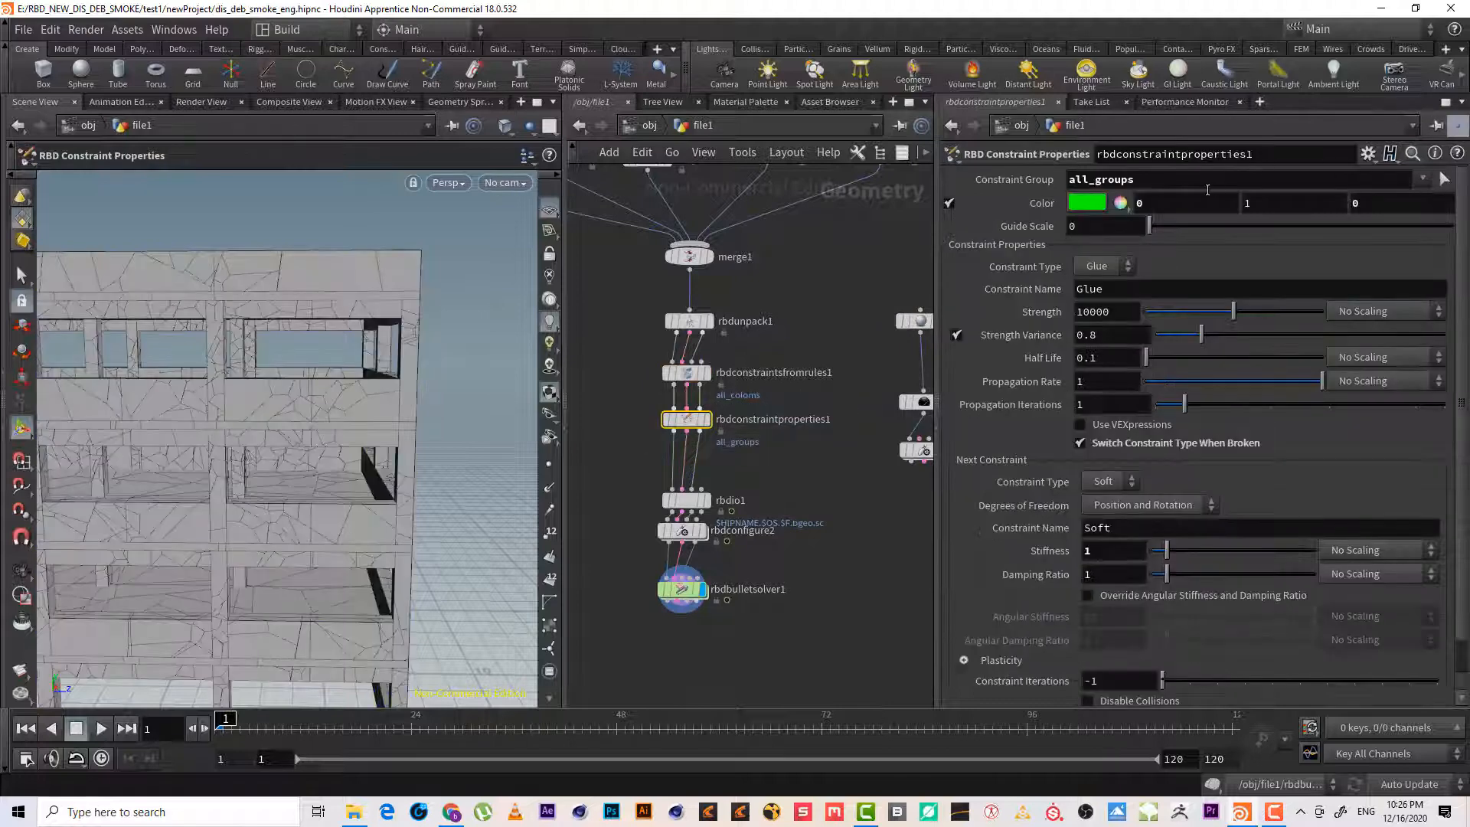
pyautogui.click(1125, 179)
pyautogui.press('BackSpace')
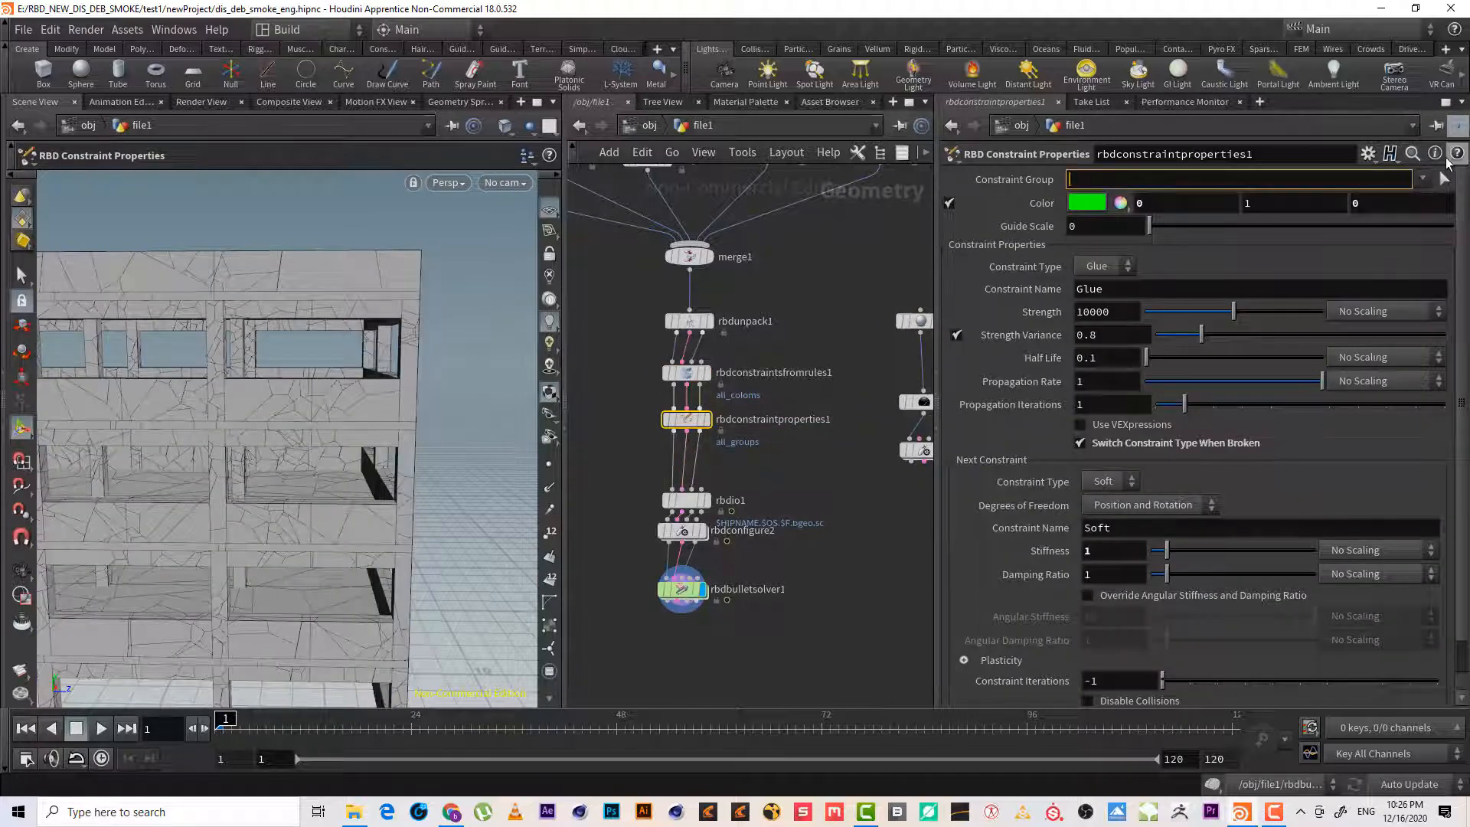
pyautogui.click(1424, 181)
pyautogui.click(1392, 197)
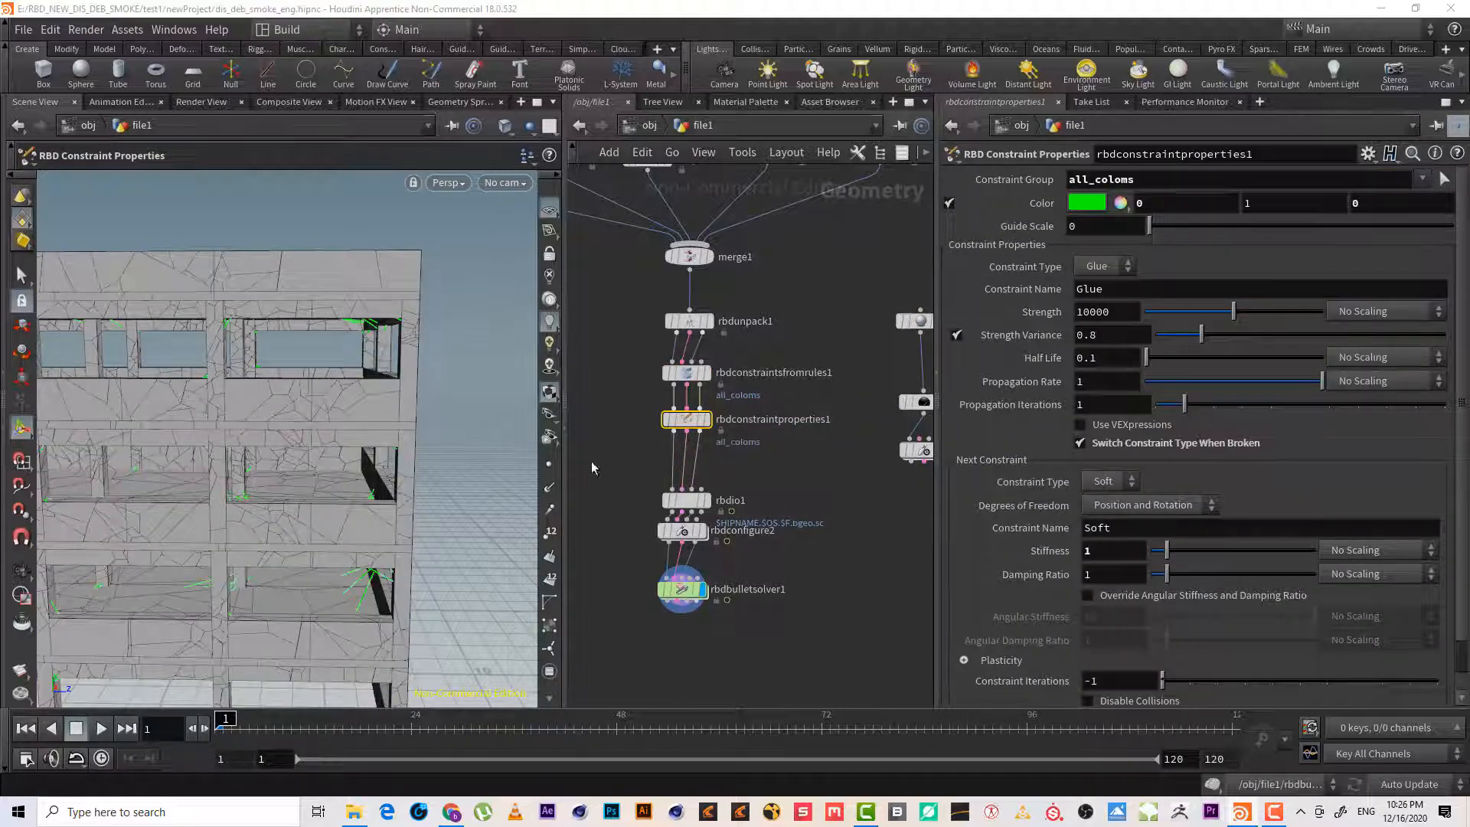
# Play the first frames of the simulation with the sphere disconnected, stop it, and return to frame 1
pyautogui.keyDown('alt'); pyautogui.moveTo(361, 409); pyautogui.dragTo(322, 410); pyautogui.keyUp('alt')
pyautogui.moveTo(754, 585); pyautogui.dragTo(750, 494, button='middle')
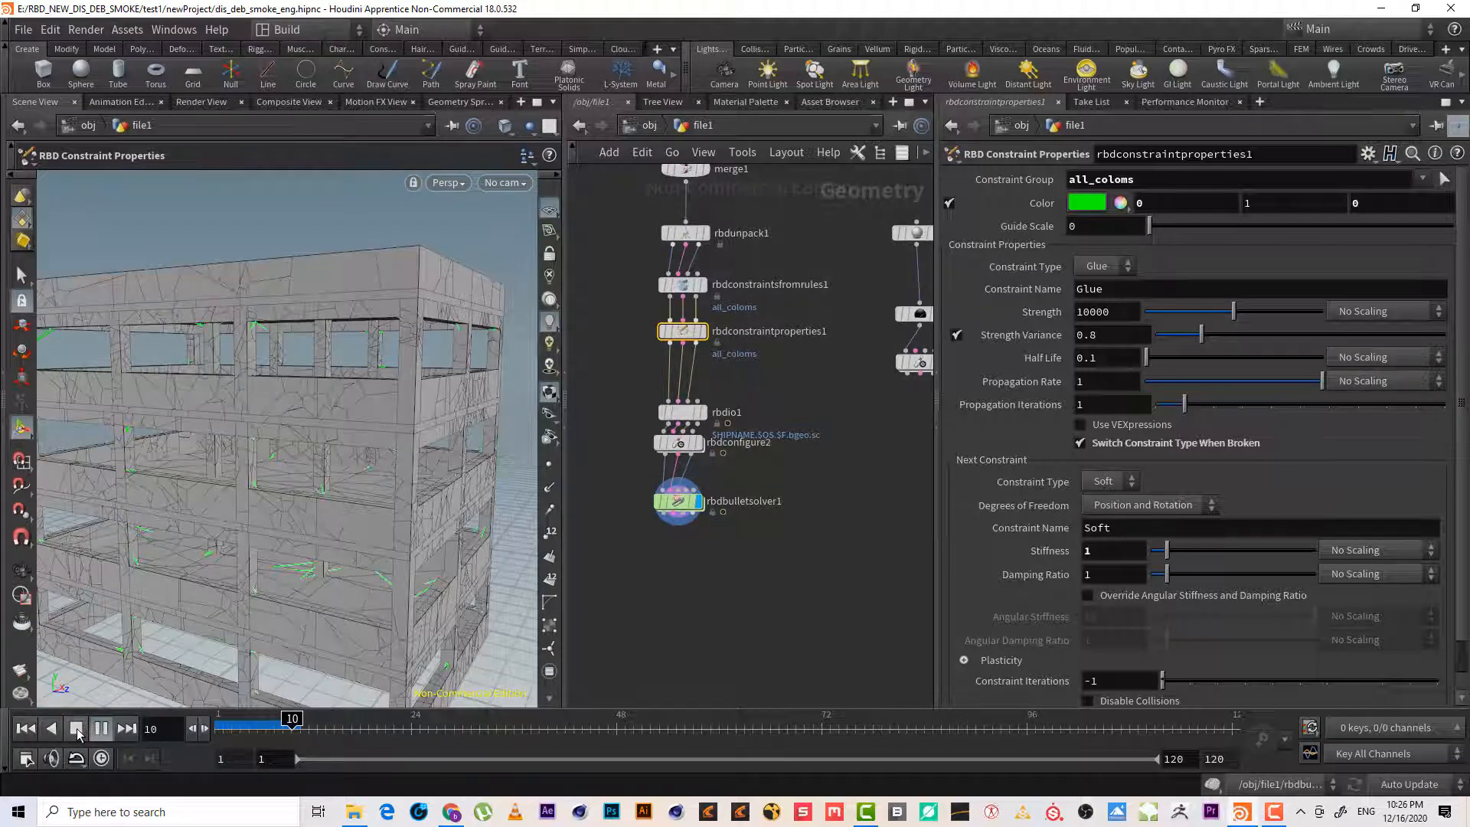
pyautogui.click(76, 729)
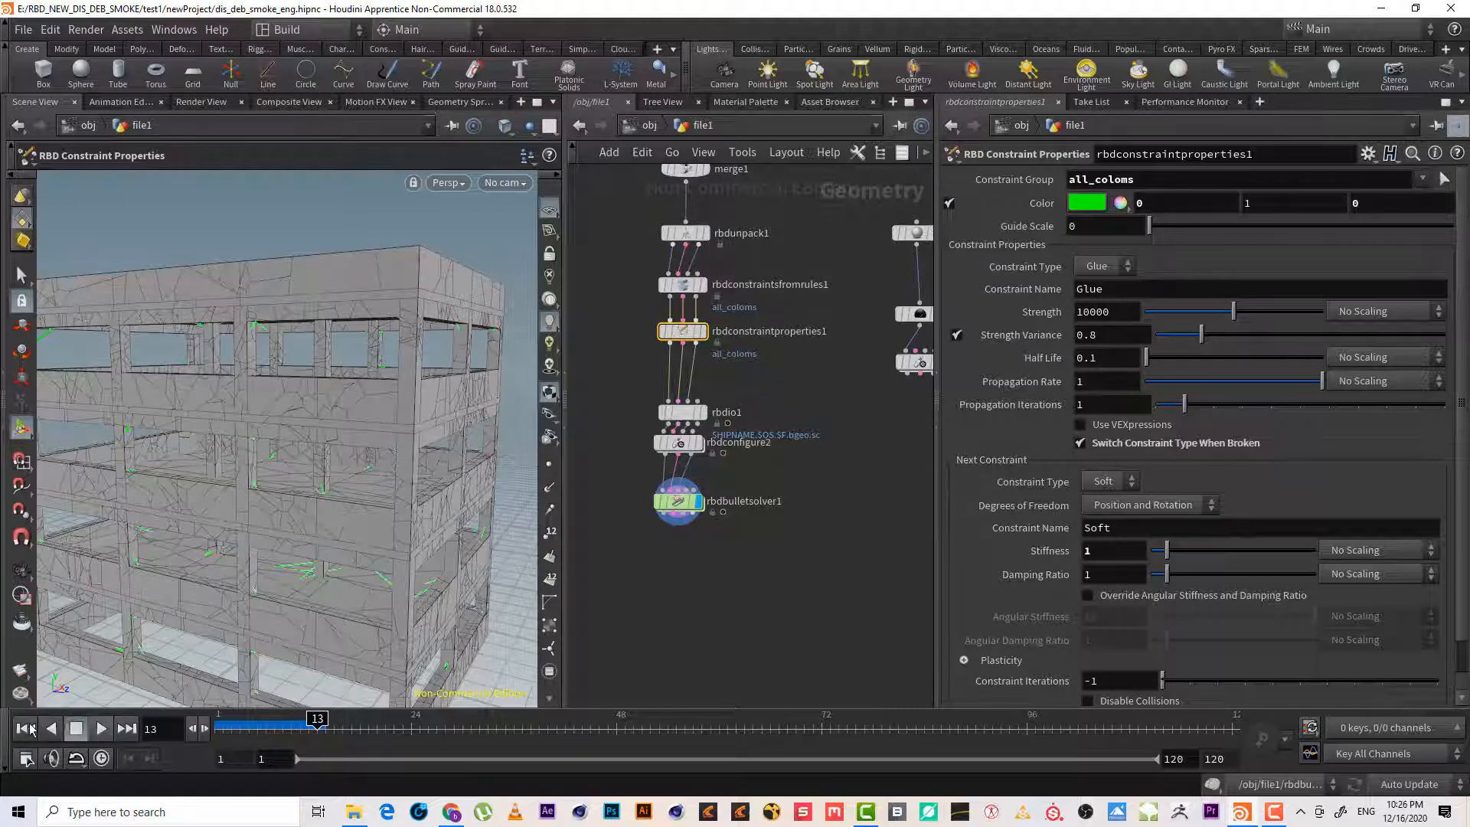
pyautogui.click(25, 728)
pyautogui.keyDown('alt'); pyautogui.moveTo(248, 411); pyautogui.dragTo(299, 387); pyautogui.keyUp('alt')
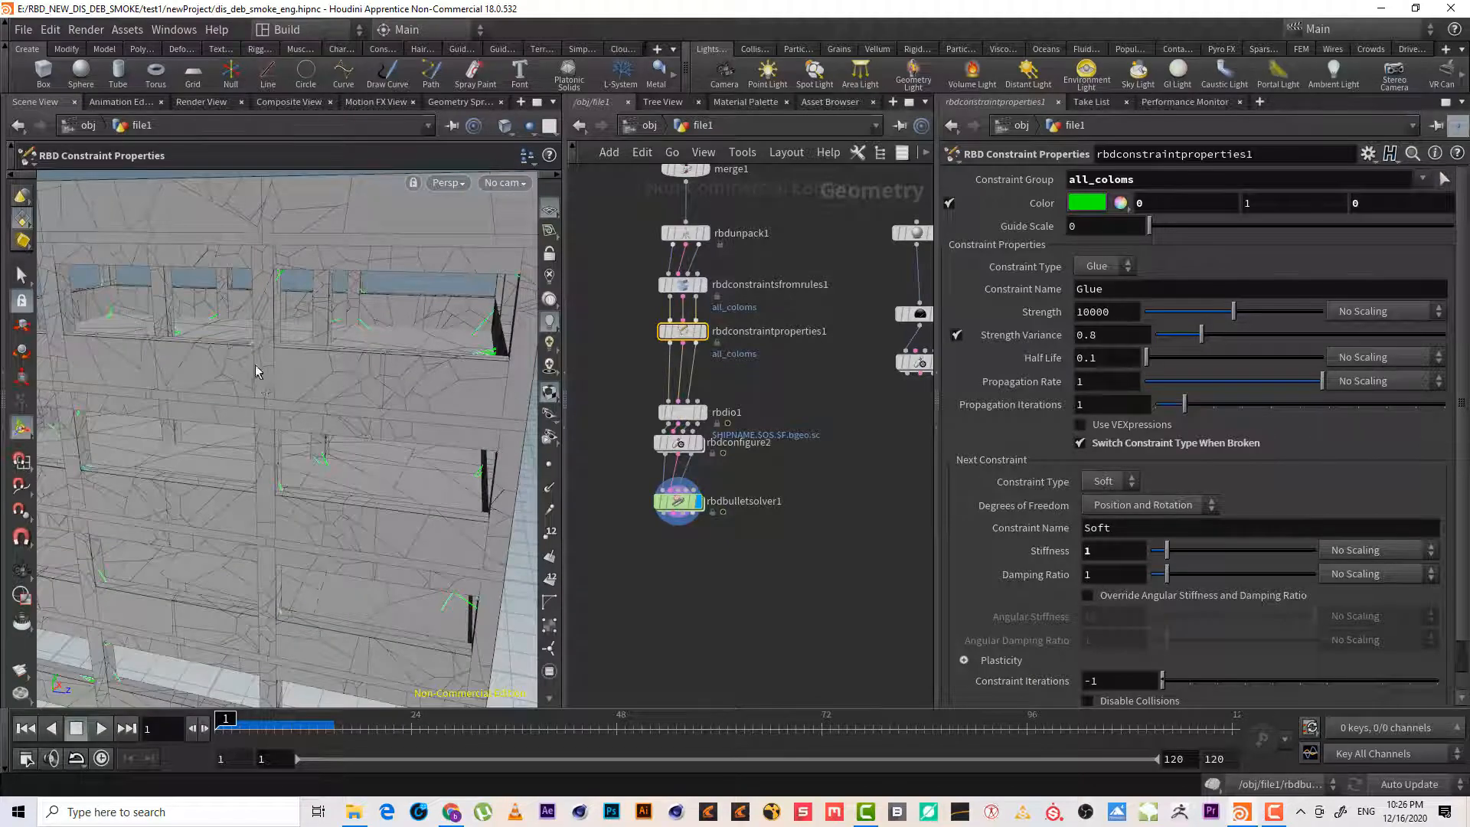
# Move the rbdio1 and rbdconfigure2 nodes up, closer beneath rbdconstraintproperties1
pyautogui.press('space')
pyautogui.moveTo(282, 379); pyautogui.dragTo(362, 387)
pyautogui.moveTo(682, 413); pyautogui.dragTo(682, 378)
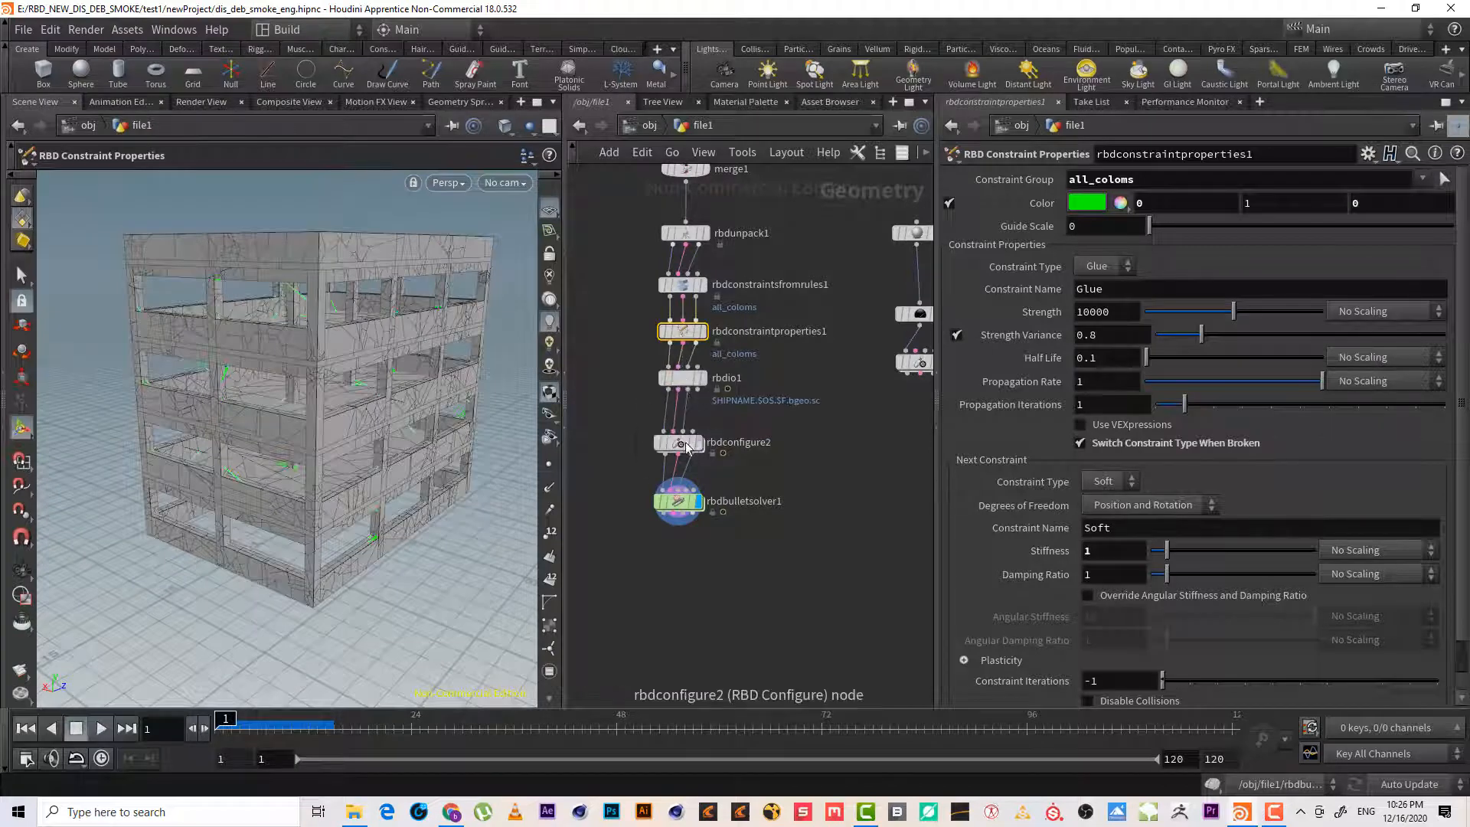
pyautogui.moveTo(687, 448); pyautogui.dragTo(687, 436)
# Examine the column constraint lines across the building with rbdbulletsolver1 selected
pyautogui.click(678, 501)
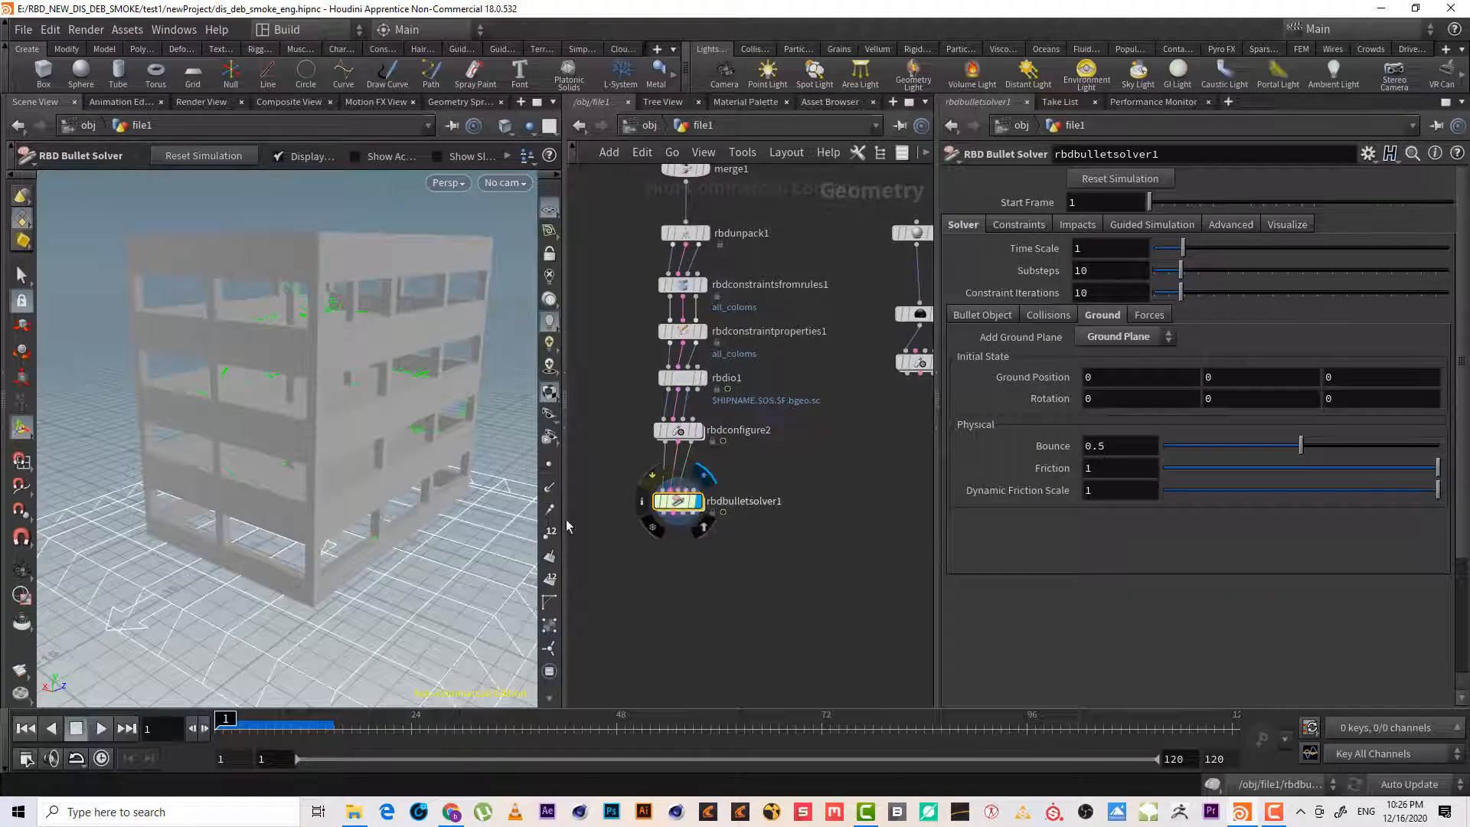
pyautogui.press('space')
pyautogui.scroll(4, 414, 429)
pyautogui.moveTo(426, 423); pyautogui.dragTo(423, 451)
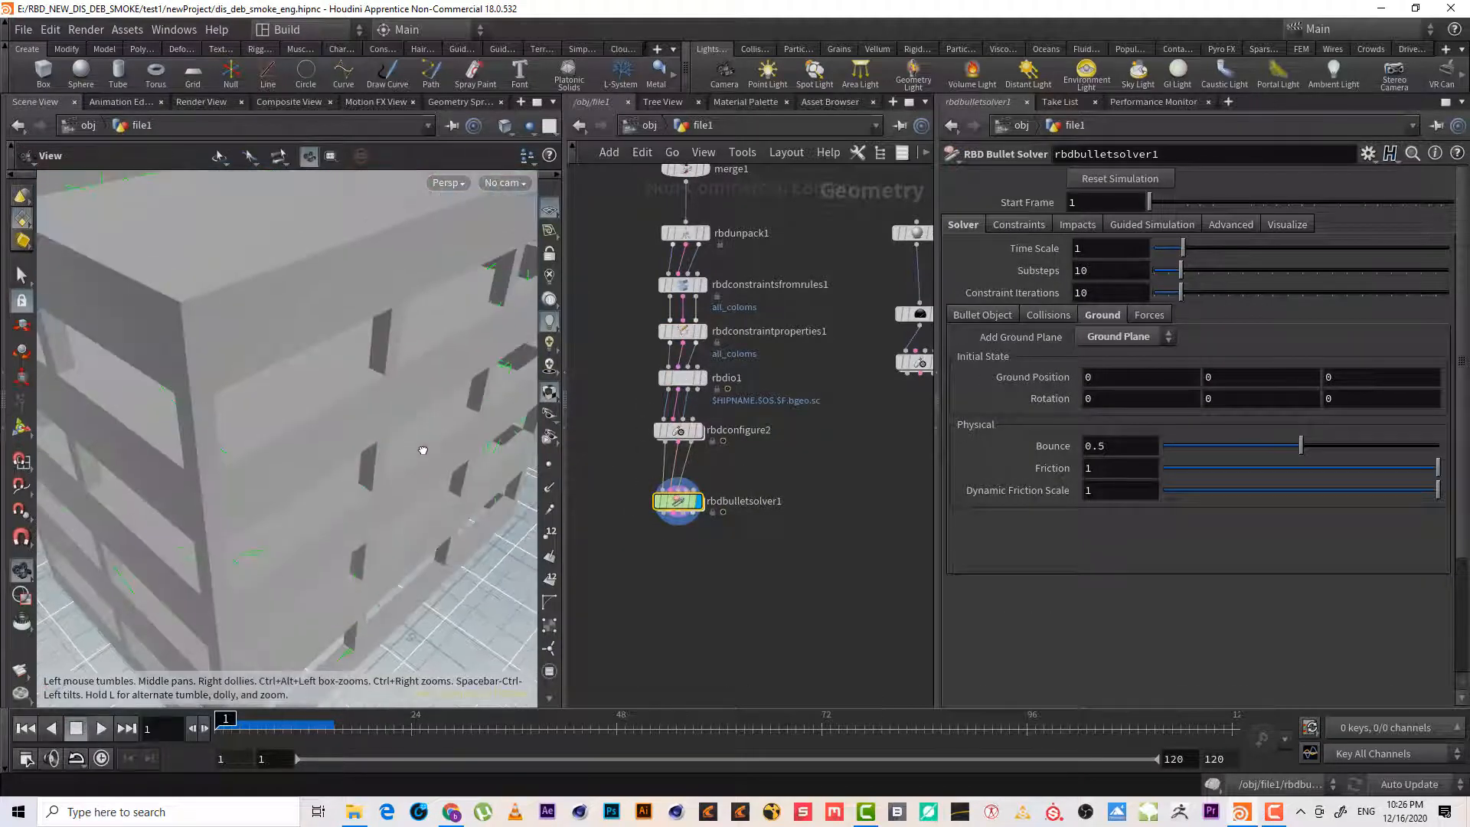
pyautogui.moveTo(422, 450); pyautogui.dragTo(354, 450, button='right')
pyautogui.press('space')
pyautogui.moveTo(387, 400); pyautogui.dragTo(494, 363, button='right')
pyautogui.press('space')
pyautogui.moveTo(233, 346); pyautogui.dragTo(291, 368)
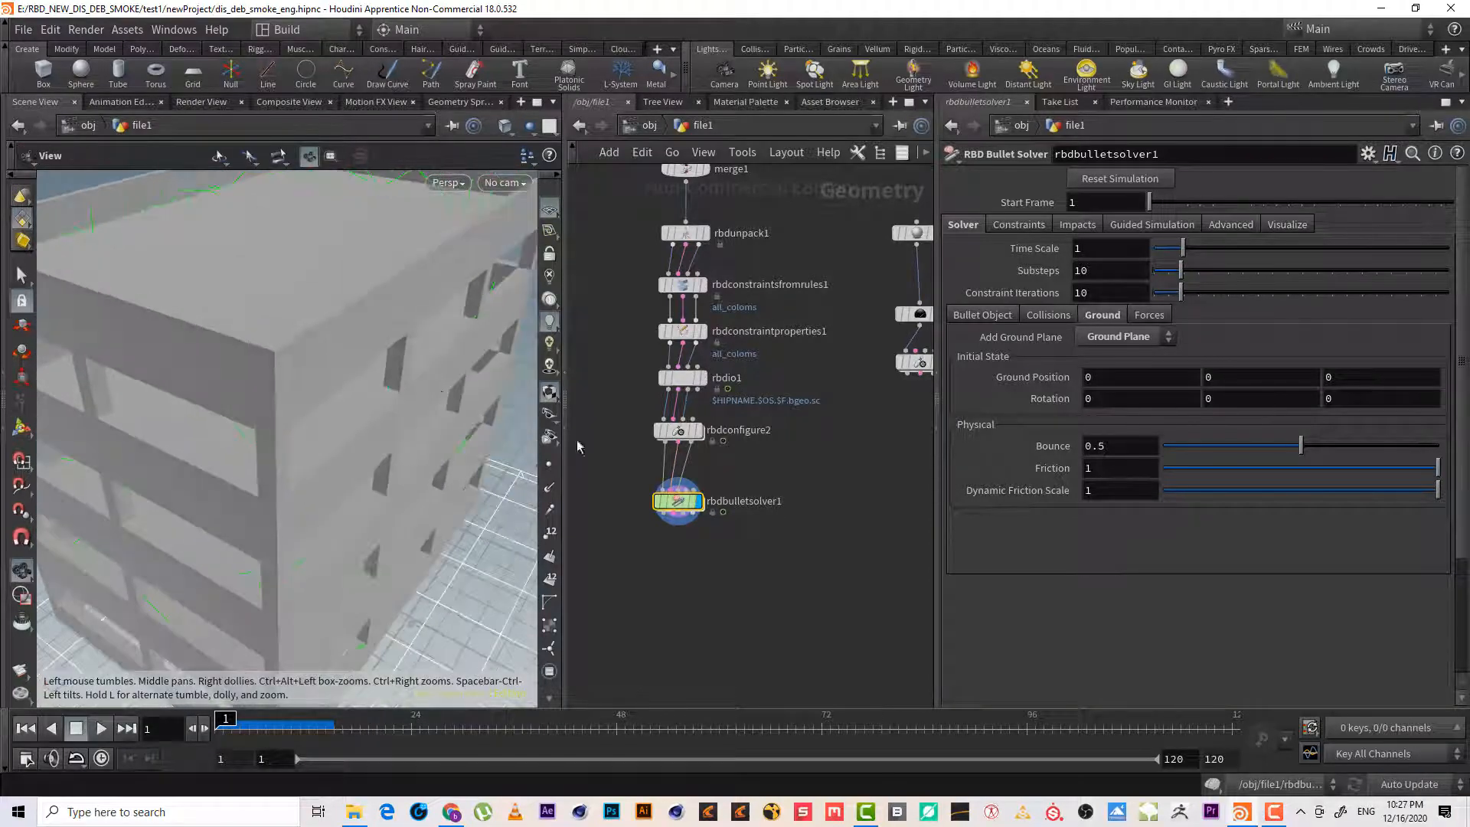
# Wire the sphere branch's RBD Configure output back into rbdbulletsolver1
pyautogui.scroll(-3, 796, 498)
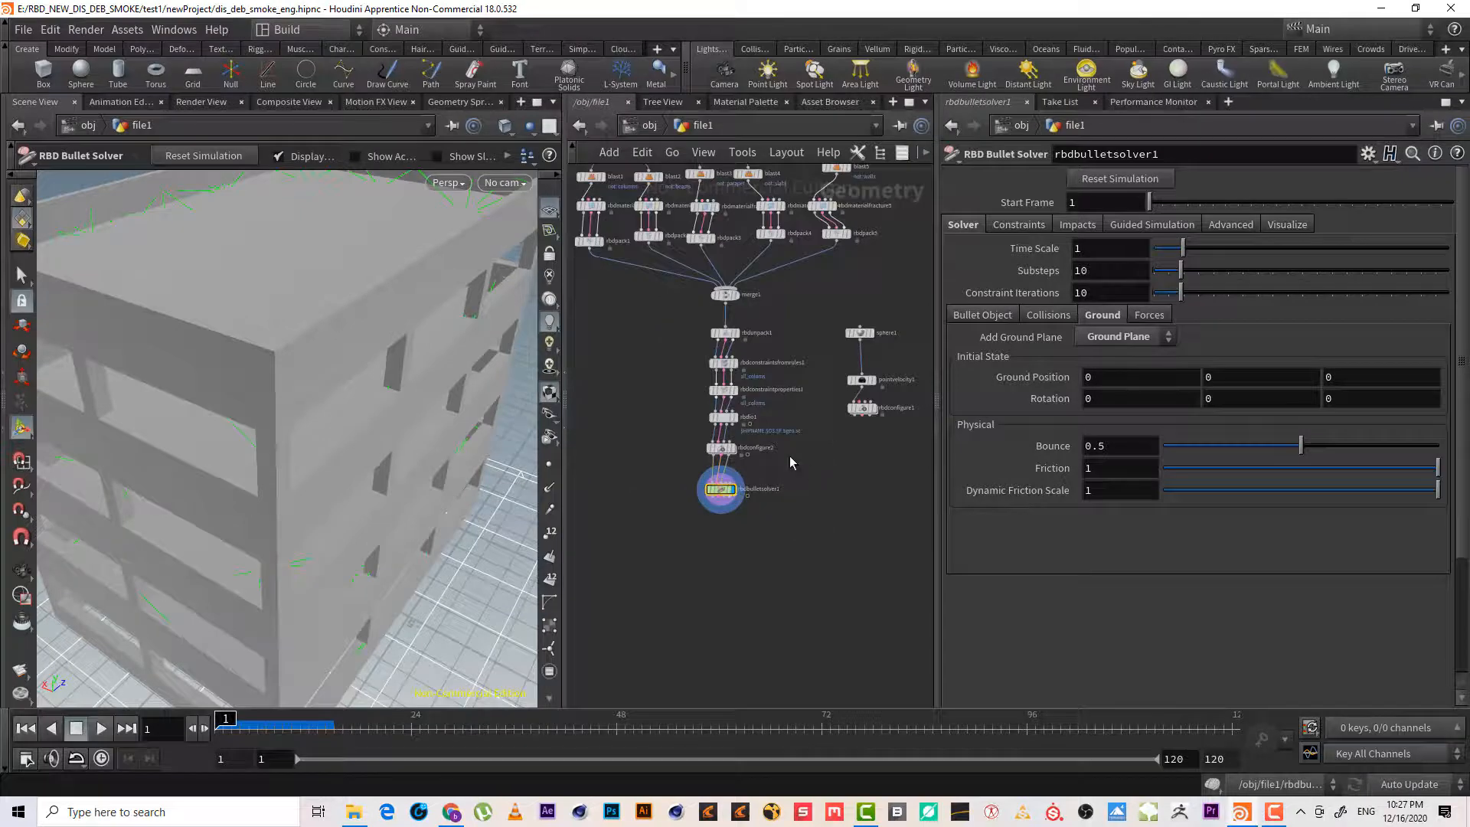
pyautogui.scroll(5, 857, 406)
pyautogui.click(840, 392)
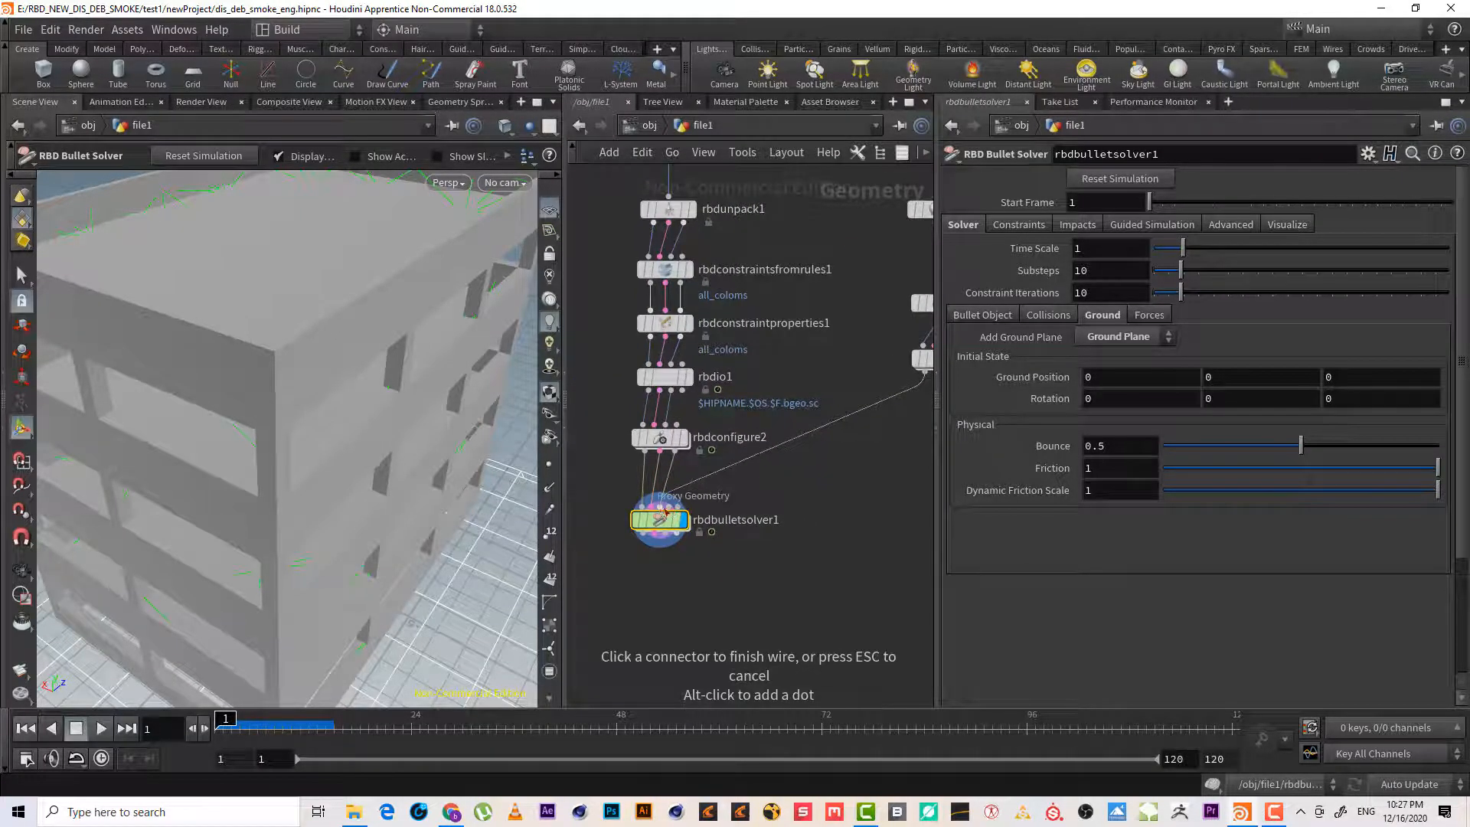
pyautogui.click(825, 450)
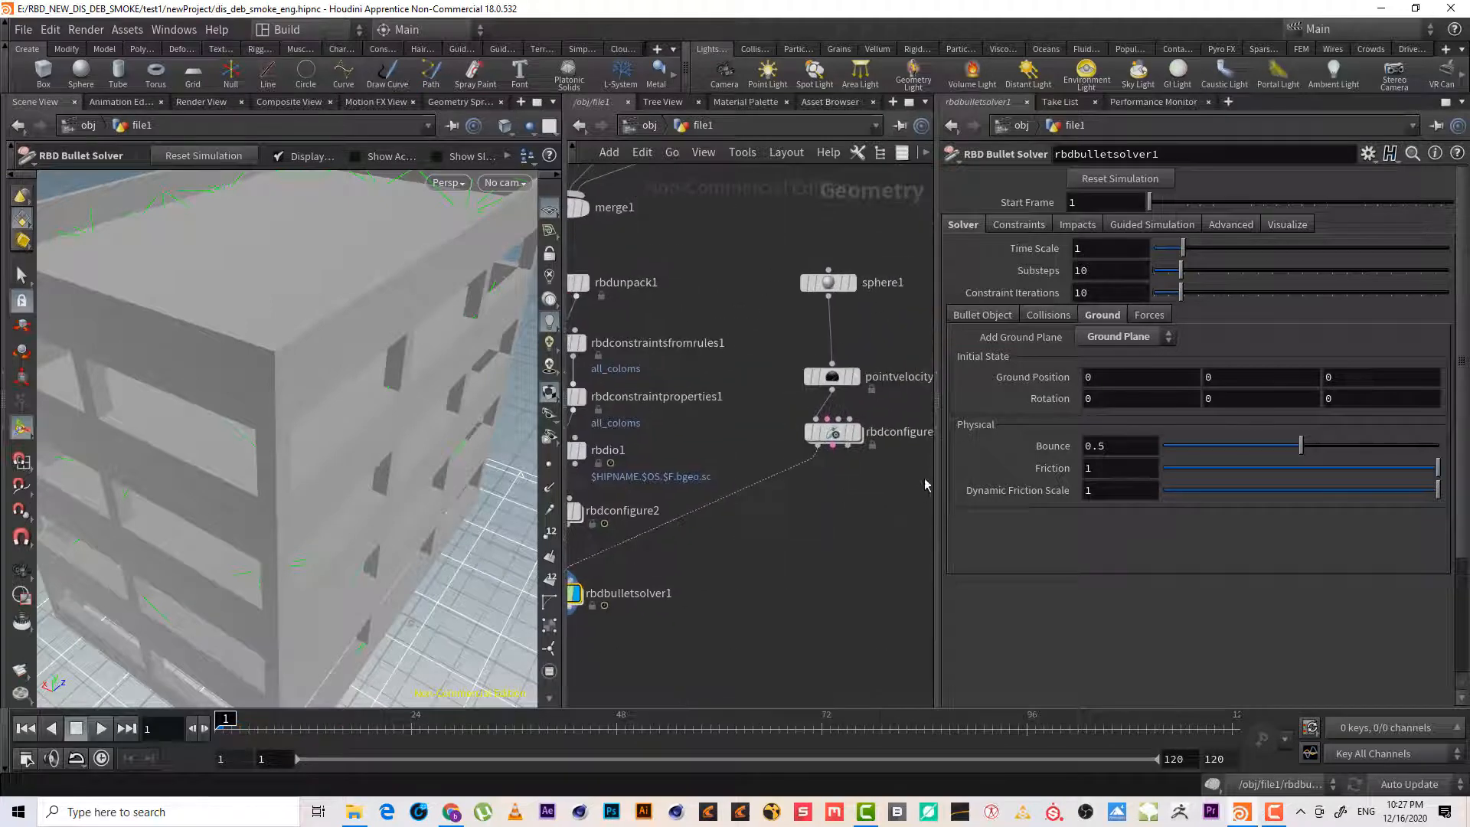
# Set the X component of Add Velocity on pointvelocity1 to 30 and check the sphere beside the building
pyautogui.click(831, 376)
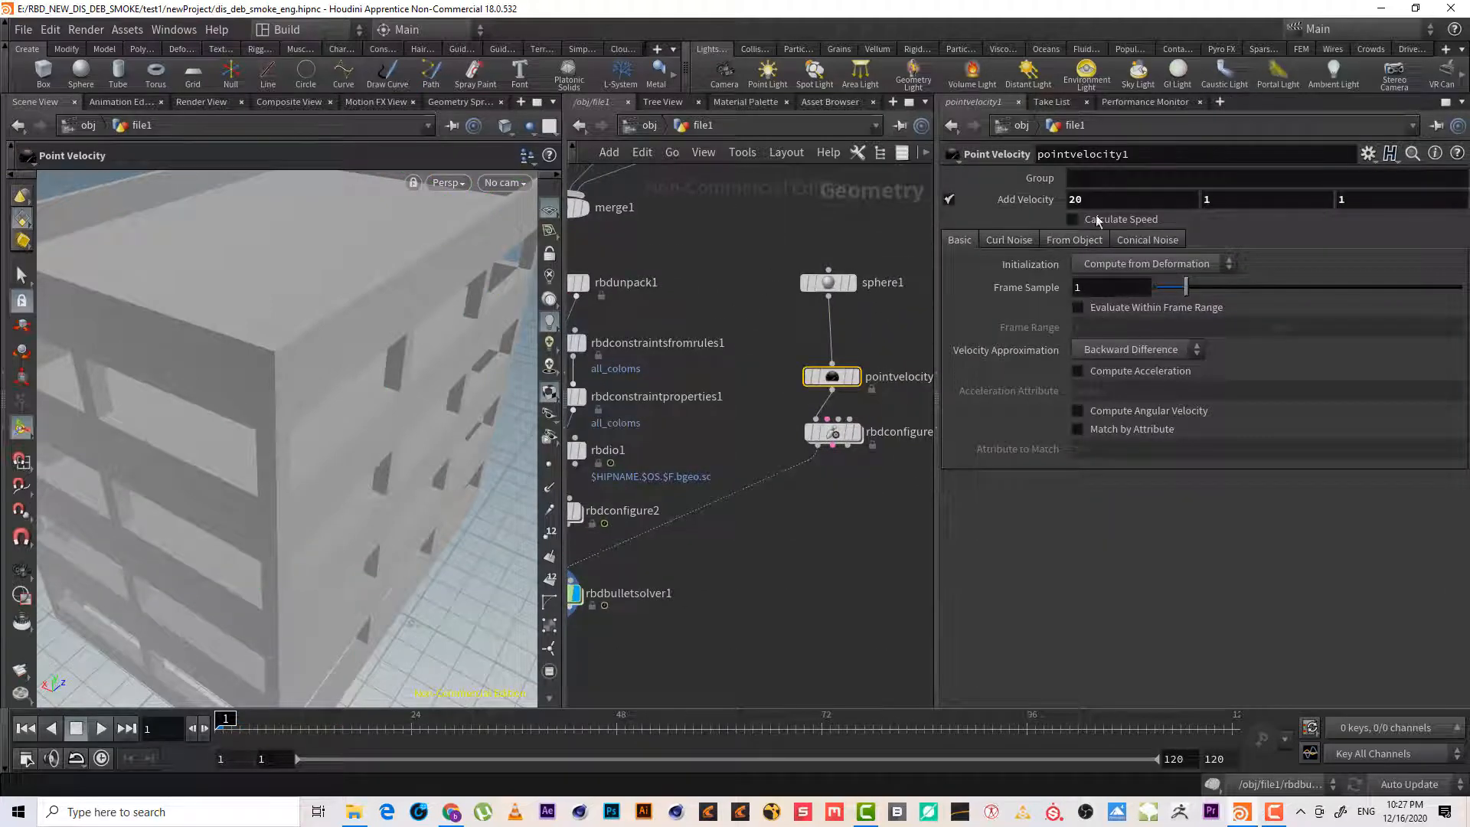
pyautogui.write('30')
pyautogui.press('Return')
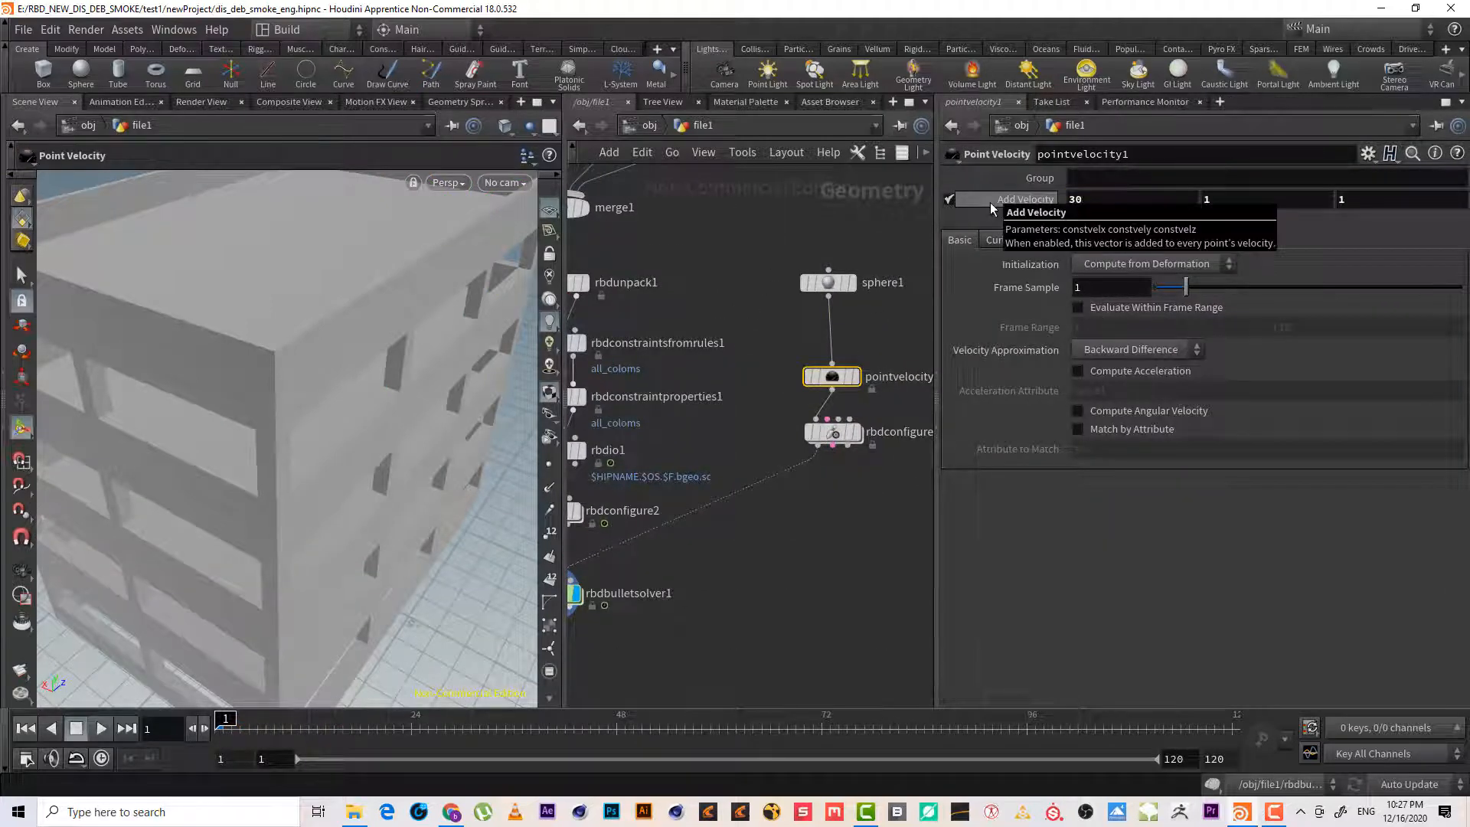
pyautogui.keyDown('alt'); pyautogui.moveTo(325, 512); pyautogui.dragTo(319, 482); pyautogui.keyUp('alt')
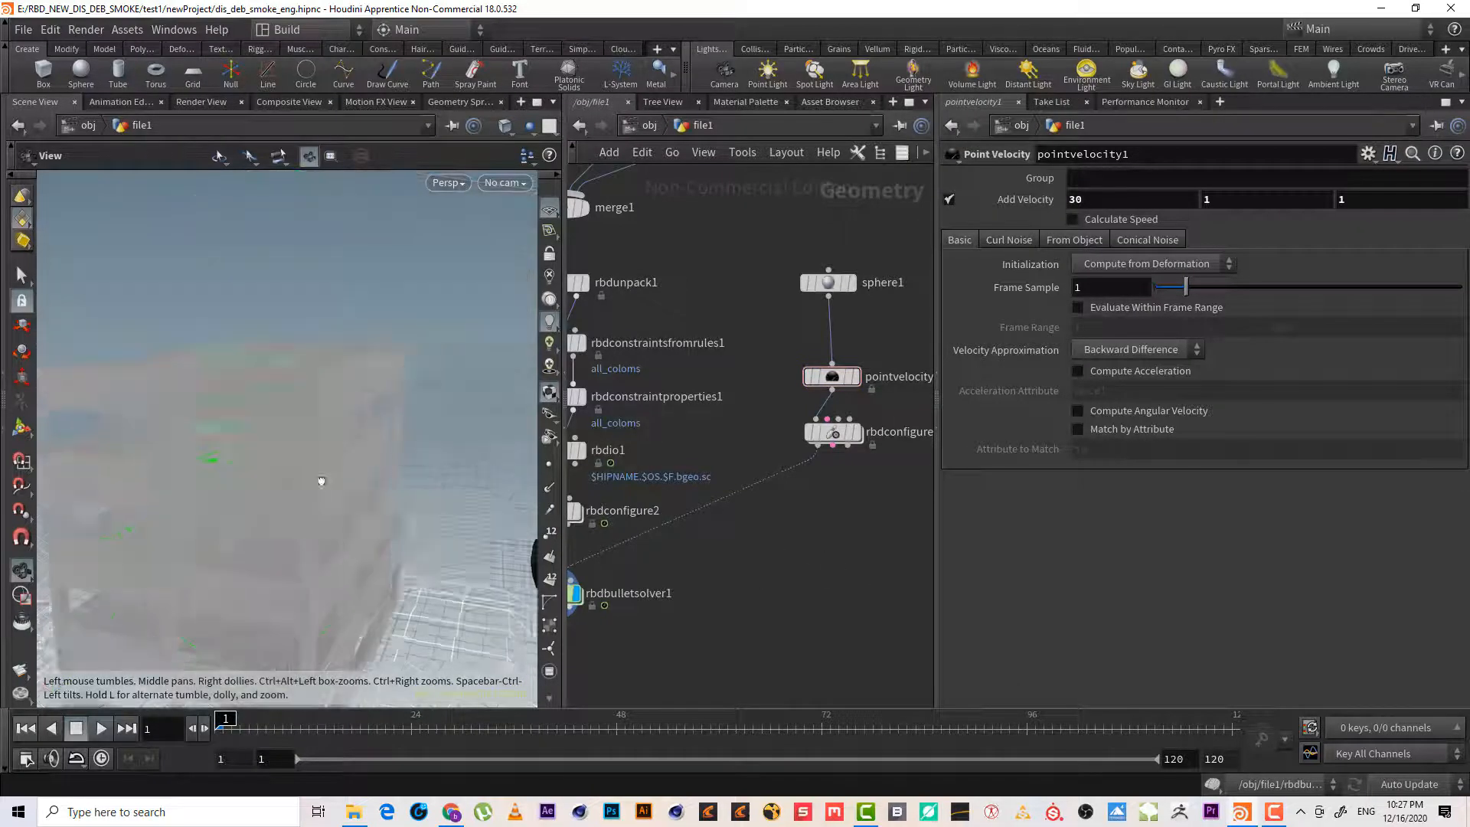
pyautogui.keyDown('alt'); pyautogui.moveTo(319, 482); pyautogui.dragTo(237, 515, button='right'); pyautogui.keyUp('alt')
pyautogui.keyDown('alt'); pyautogui.moveTo(236, 516); pyautogui.dragTo(223, 463); pyautogui.keyUp('alt')
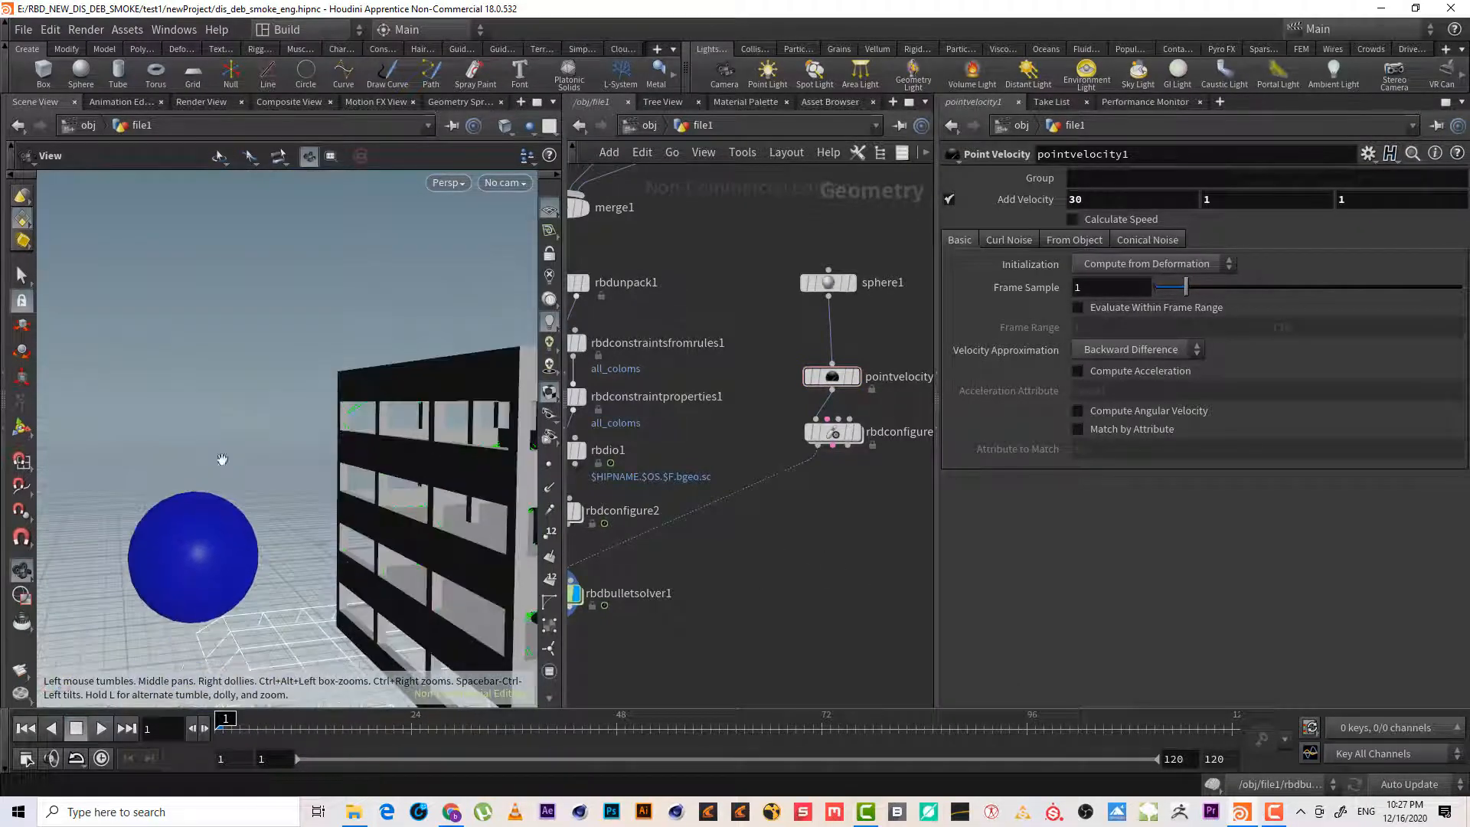
pyautogui.keyDown('alt'); pyautogui.moveTo(313, 480); pyautogui.dragTo(279, 467, button='middle'); pyautogui.keyUp('alt')
pyautogui.press('Return')
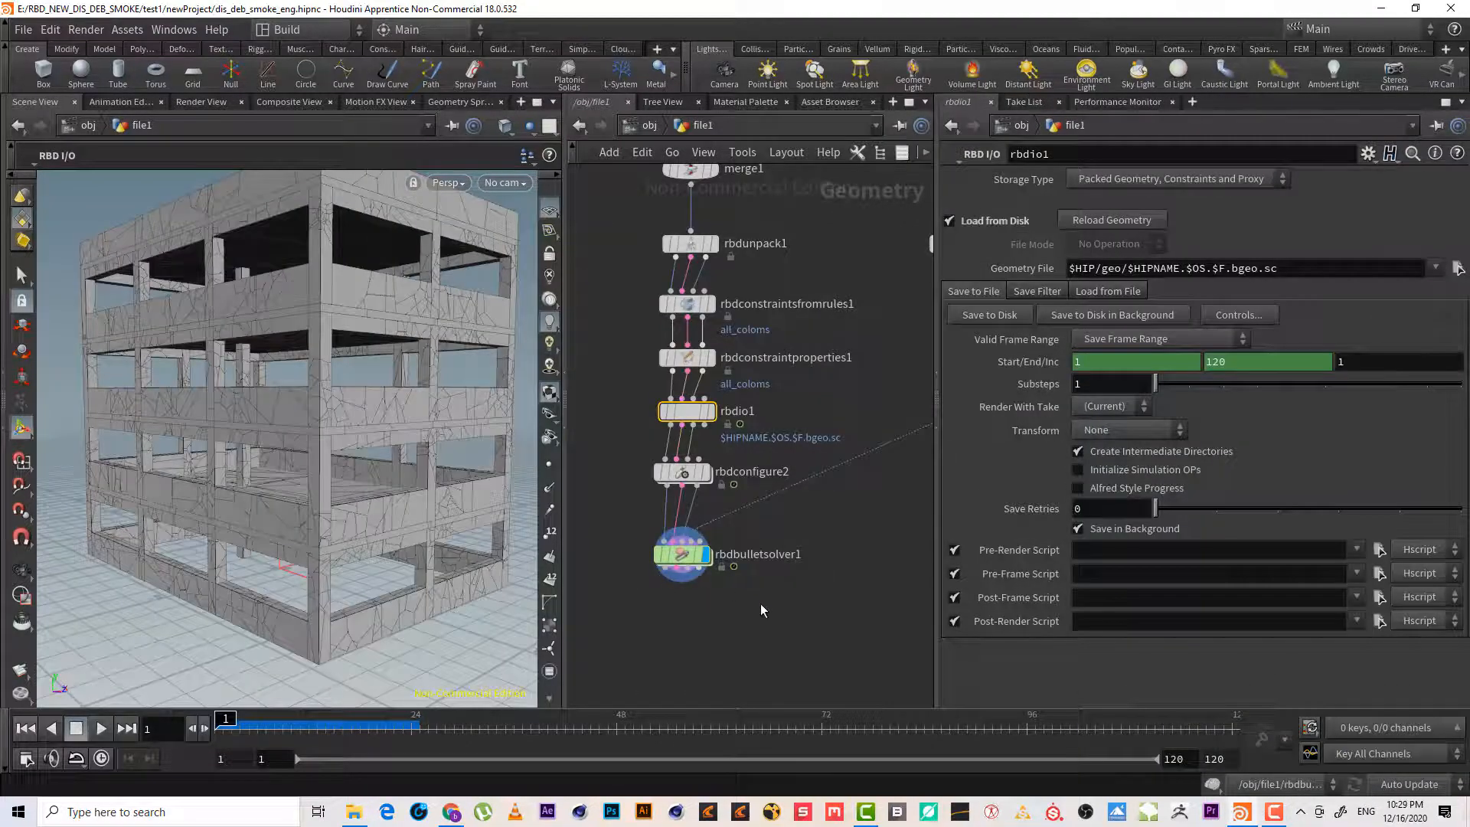
# Play the sphere impact simulation through rbdbulletsolver1 up to about frame 15 and return to frame 1
pyautogui.click(681, 554)
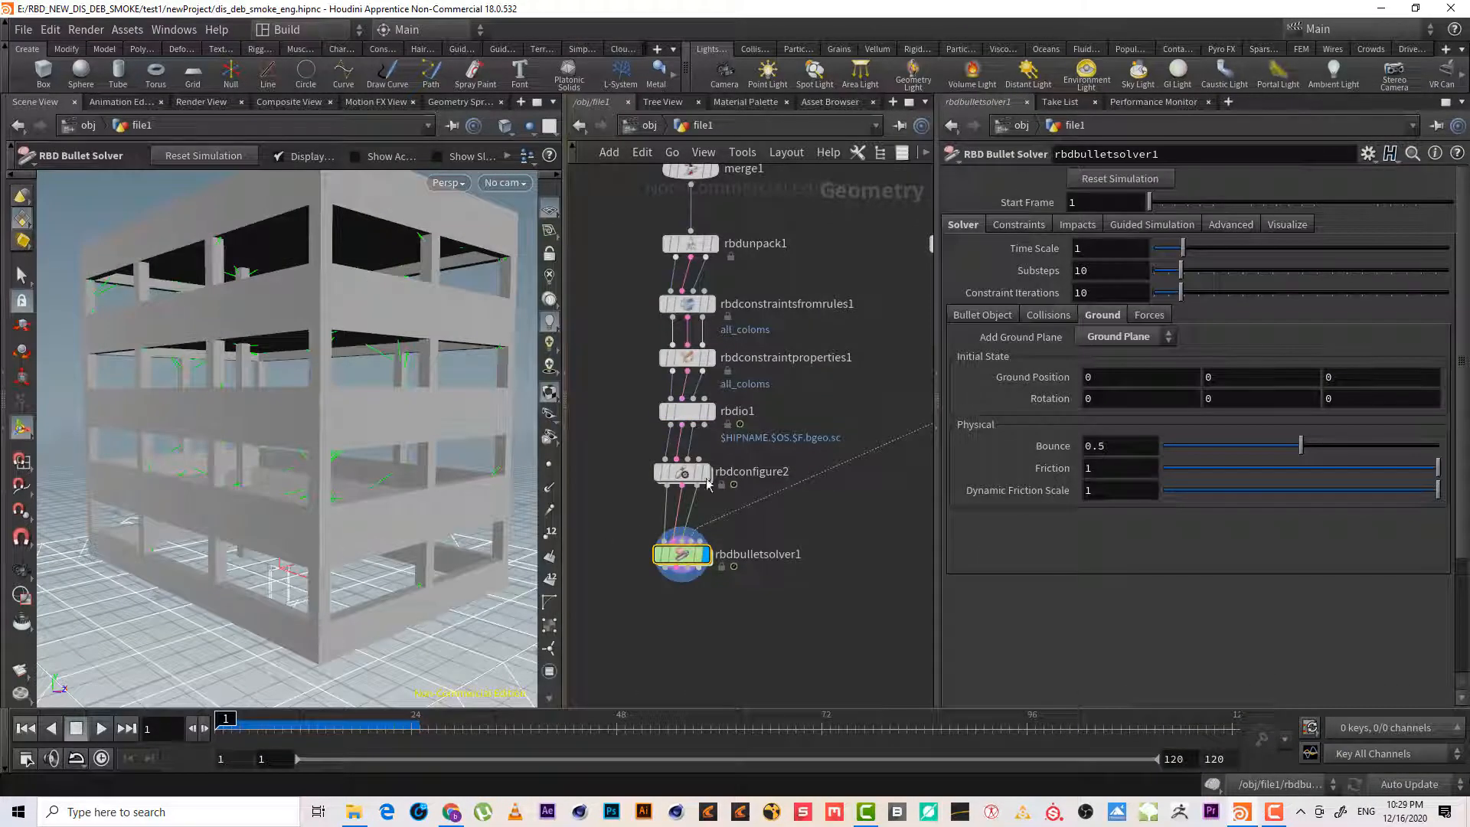
pyautogui.click(692, 411)
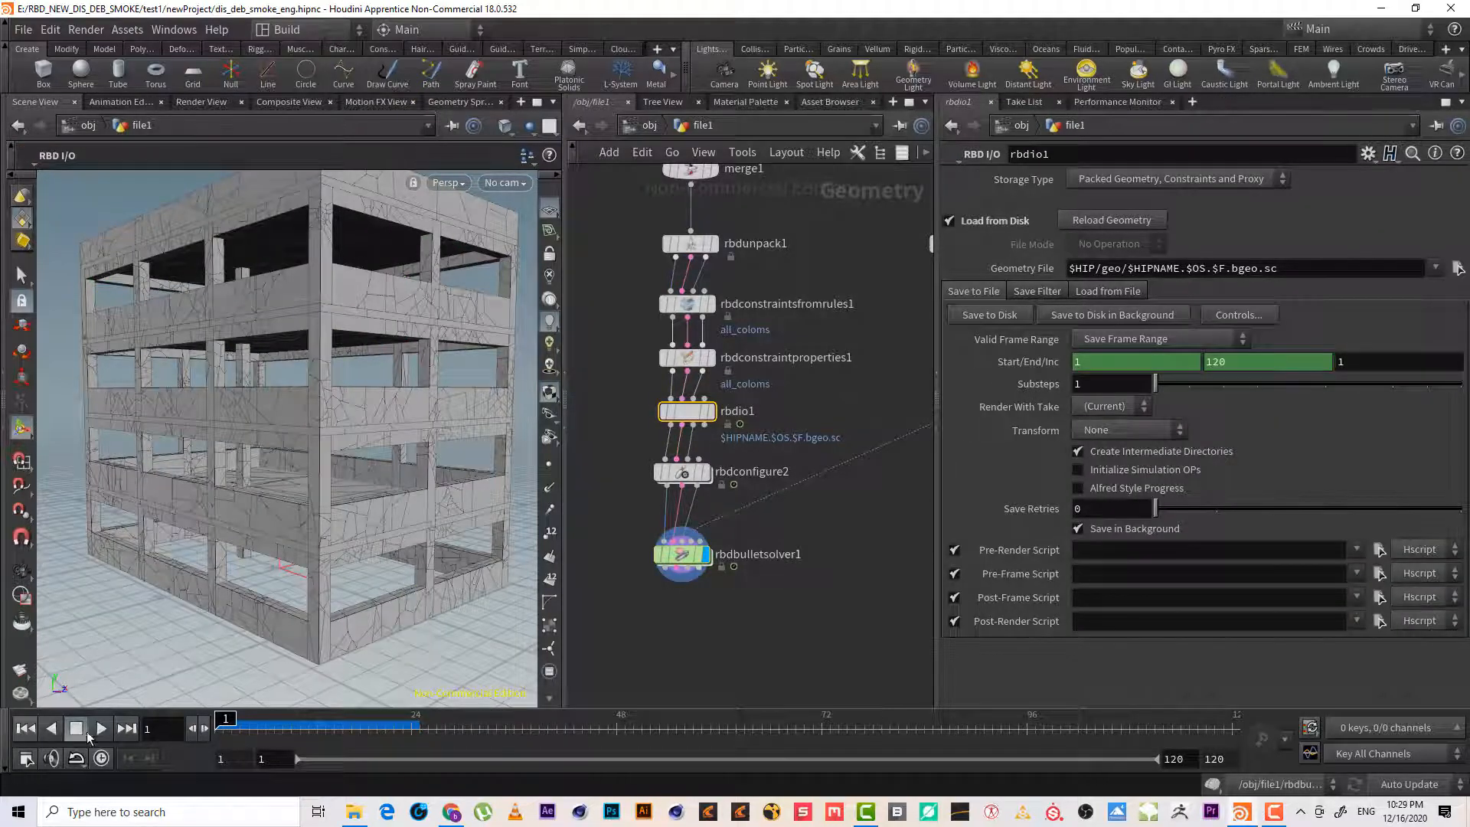
pyautogui.click(682, 554)
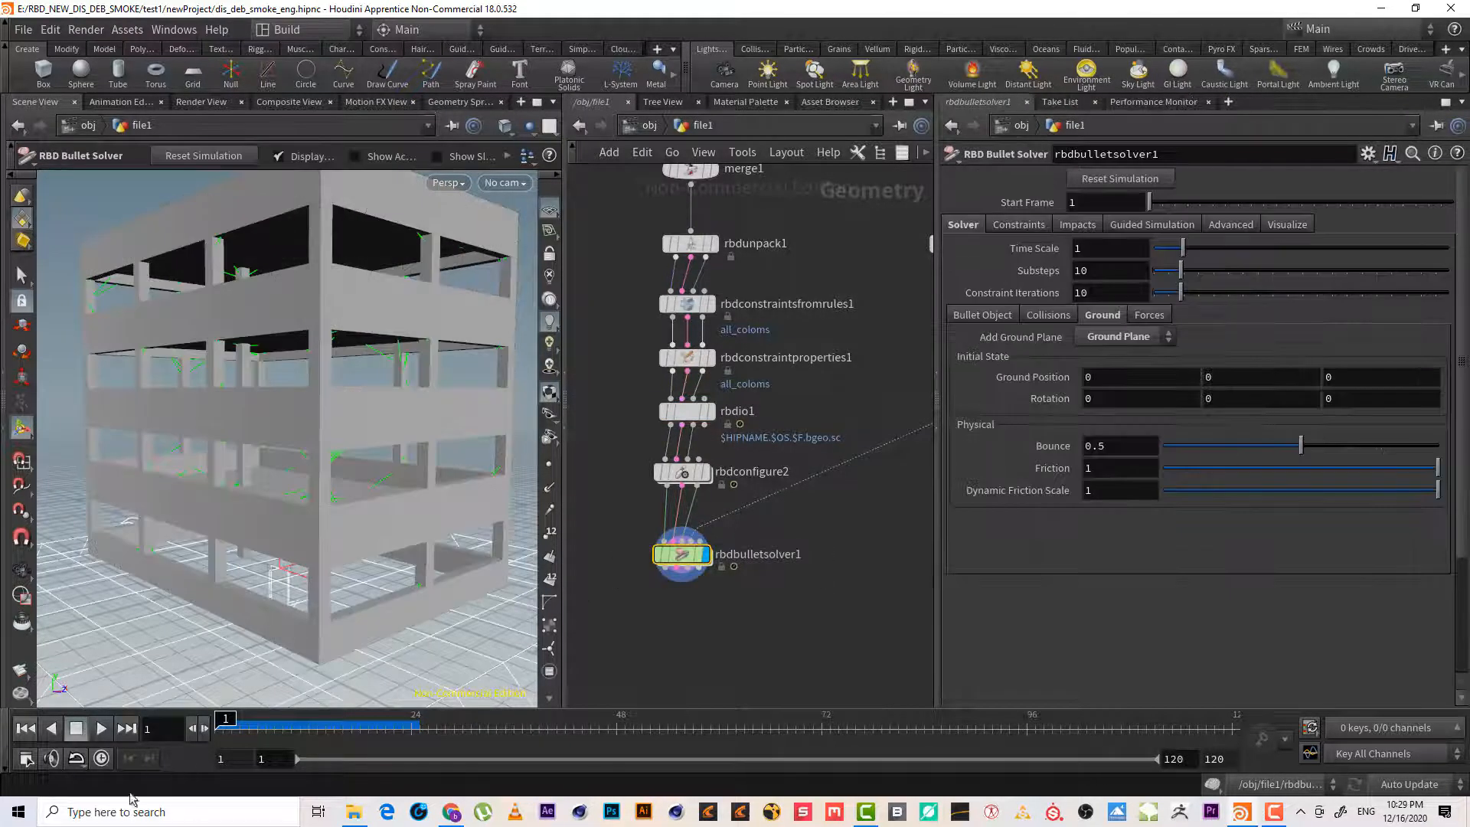
pyautogui.click(101, 728)
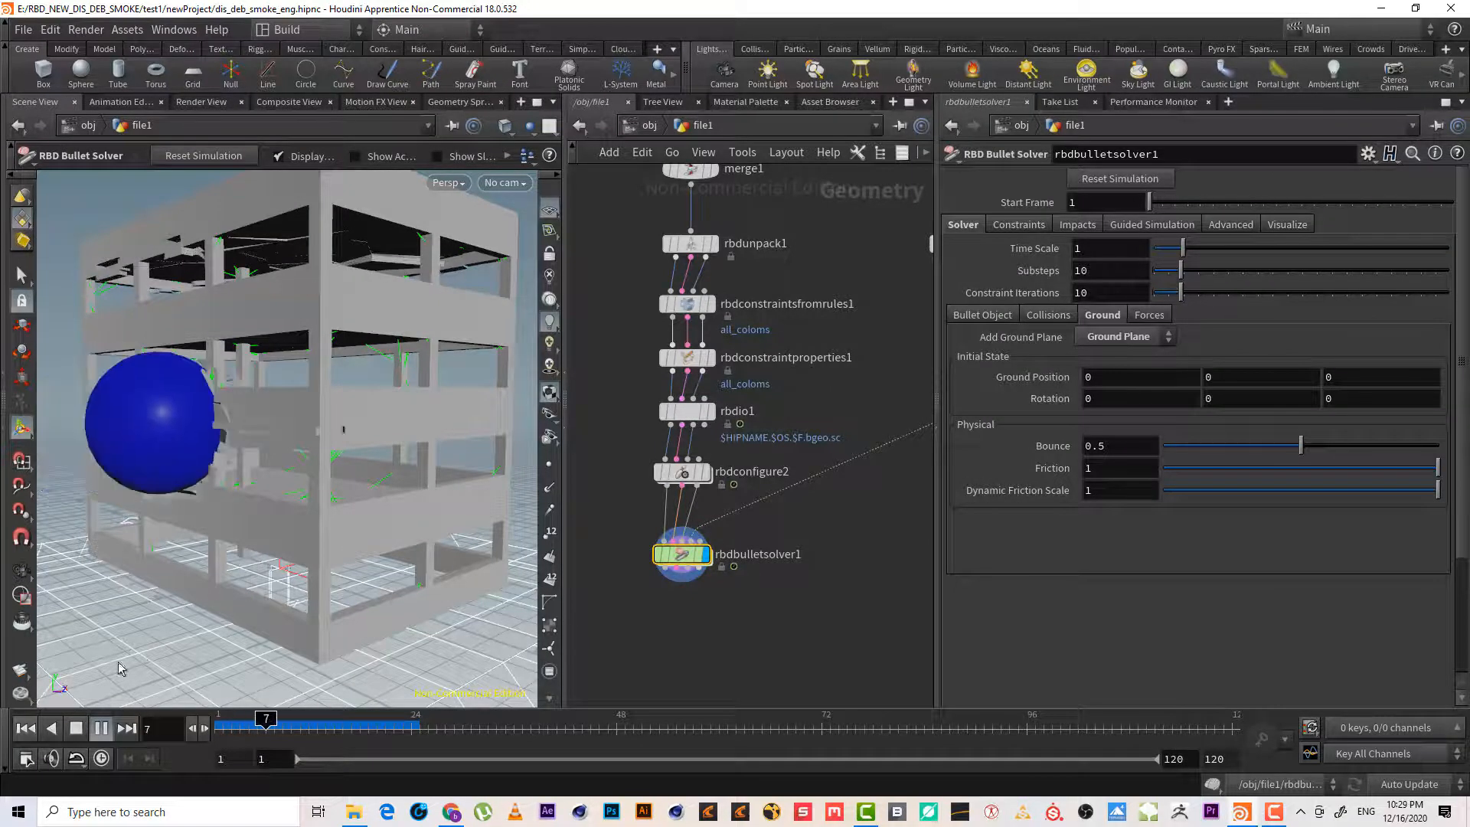
pyautogui.click(75, 734)
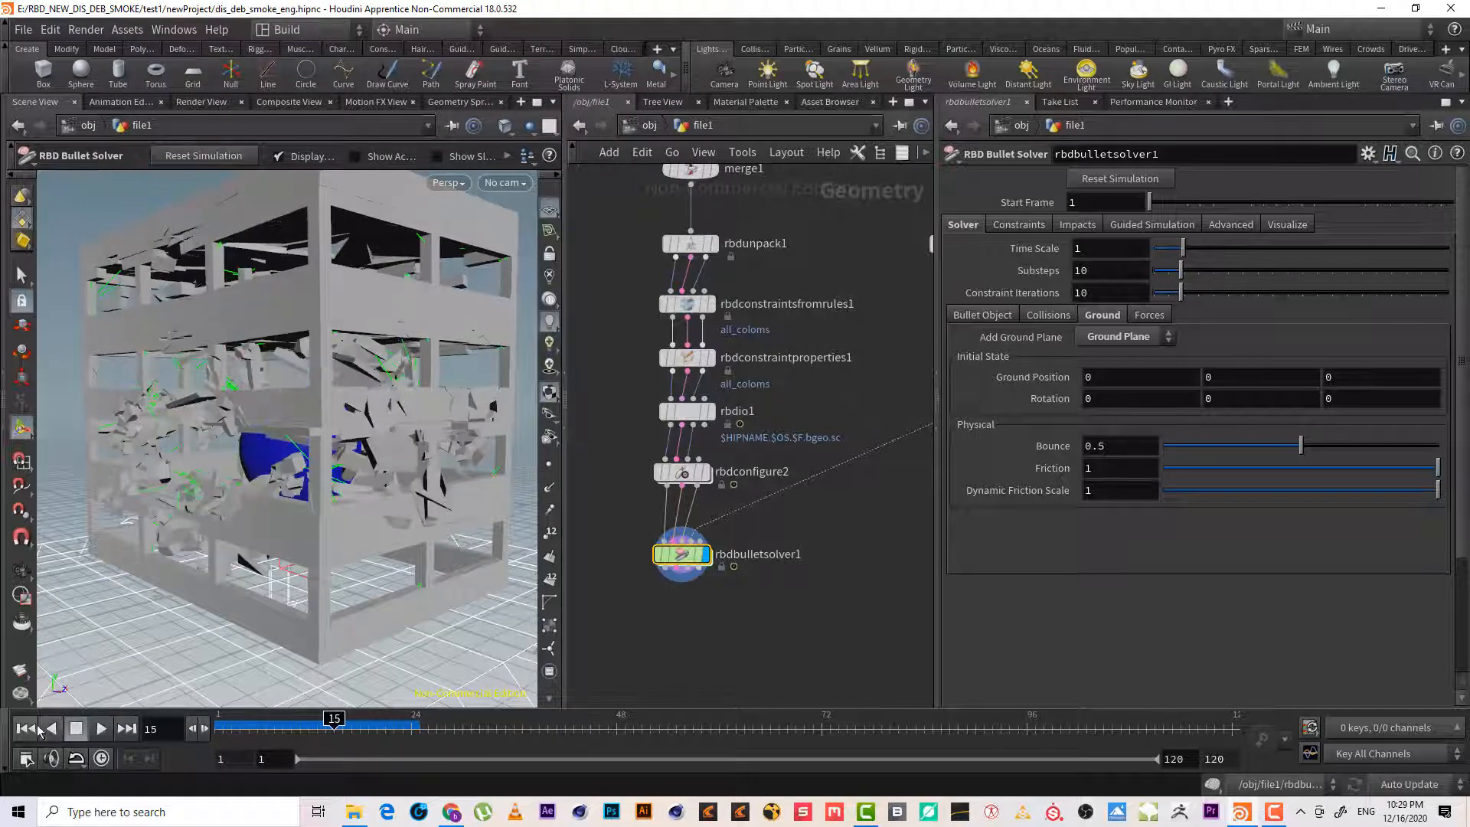
pyautogui.click(25, 728)
# Select all five RBD Material Fracture nodes and set their glue Primary Strength to 500
pyautogui.moveTo(768, 261)
pyautogui.mouseDown(button='middle')
pyautogui.moveTo(787, 391)
pyautogui.moveTo(934, 537)
pyautogui.mouseUp(button='middle')
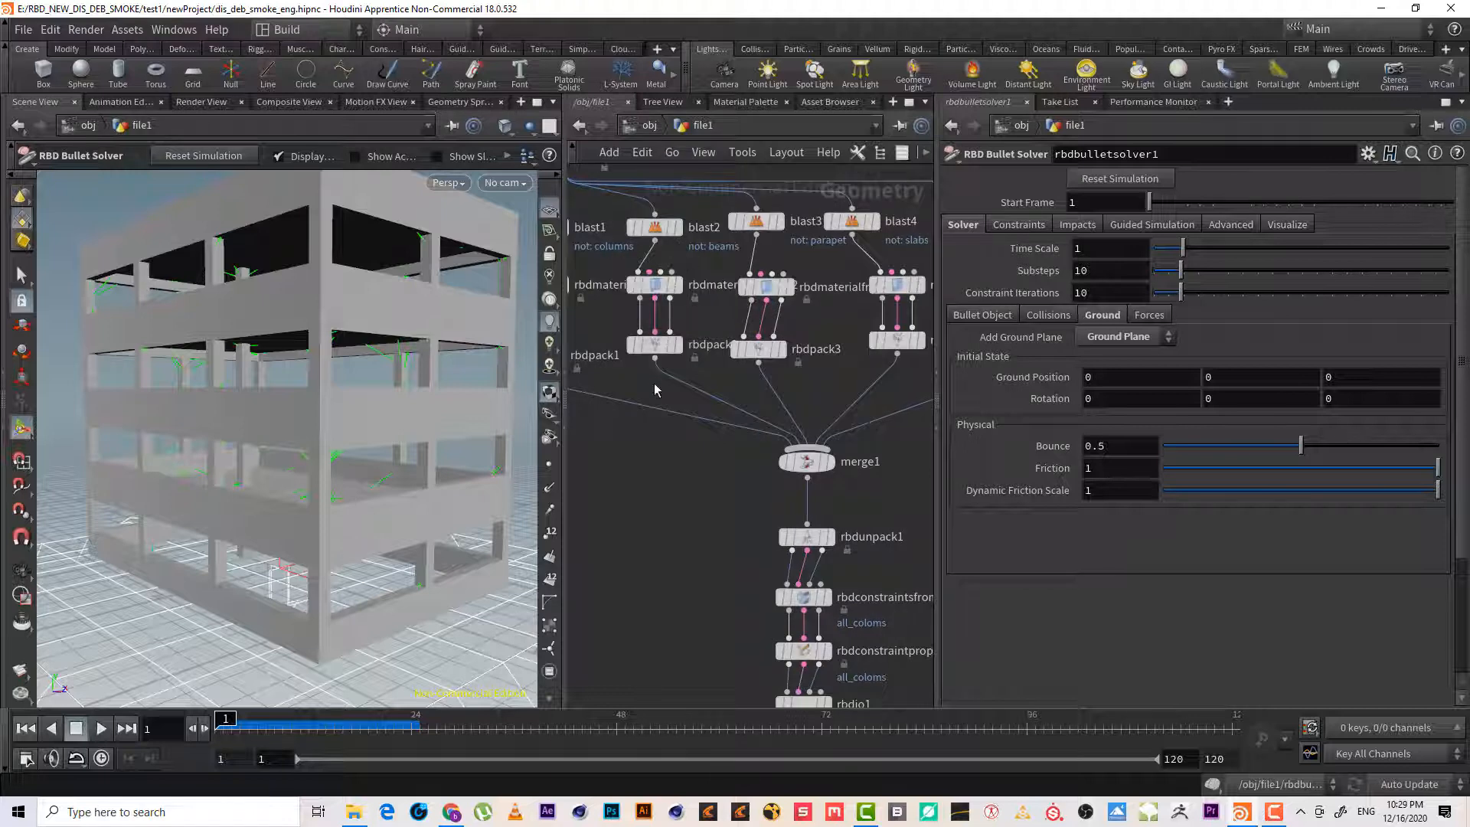
pyautogui.scroll(-6, 655, 389)
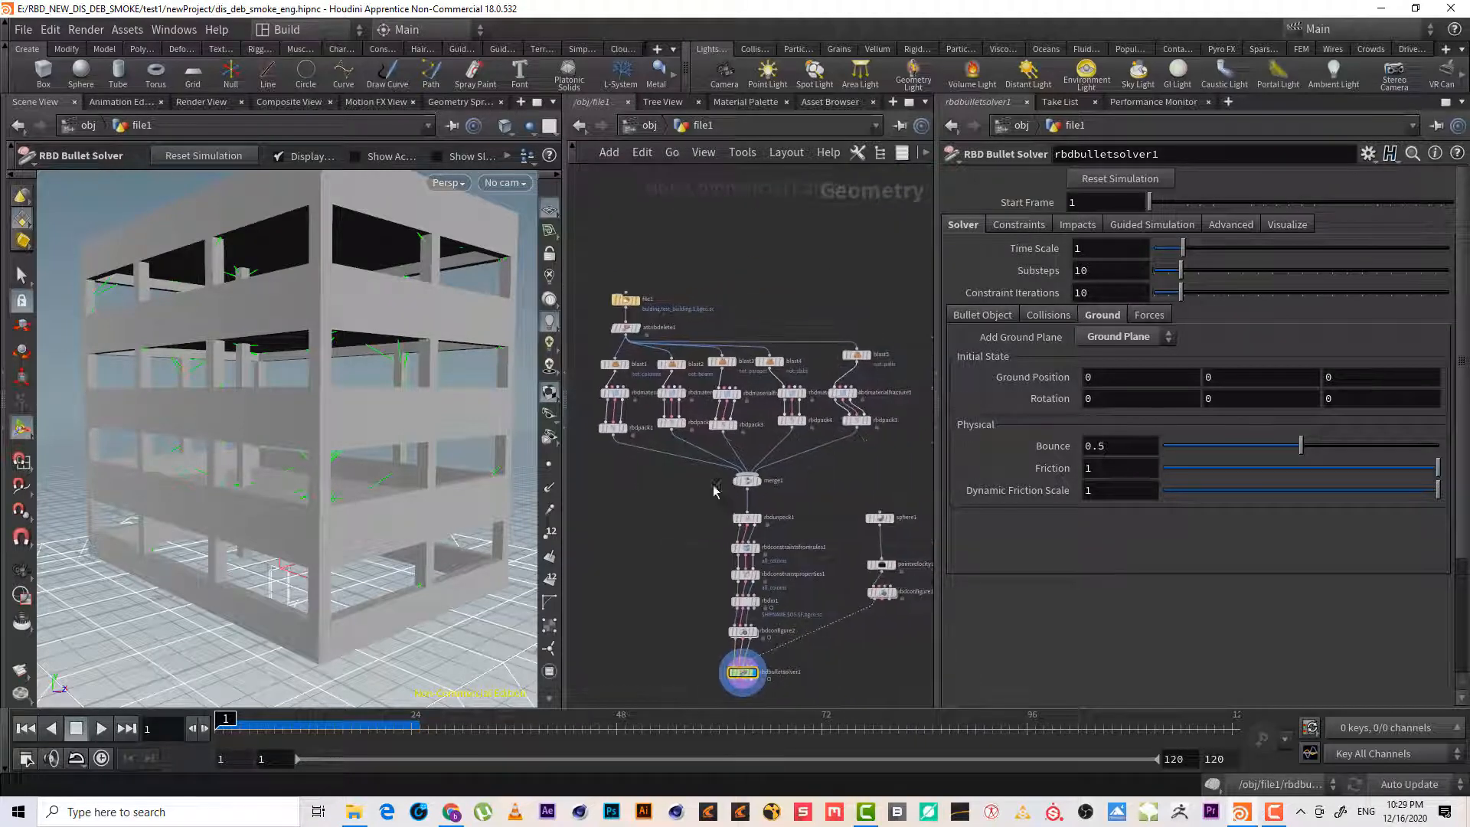
pyautogui.moveTo(897, 415); pyautogui.dragTo(547, 379)
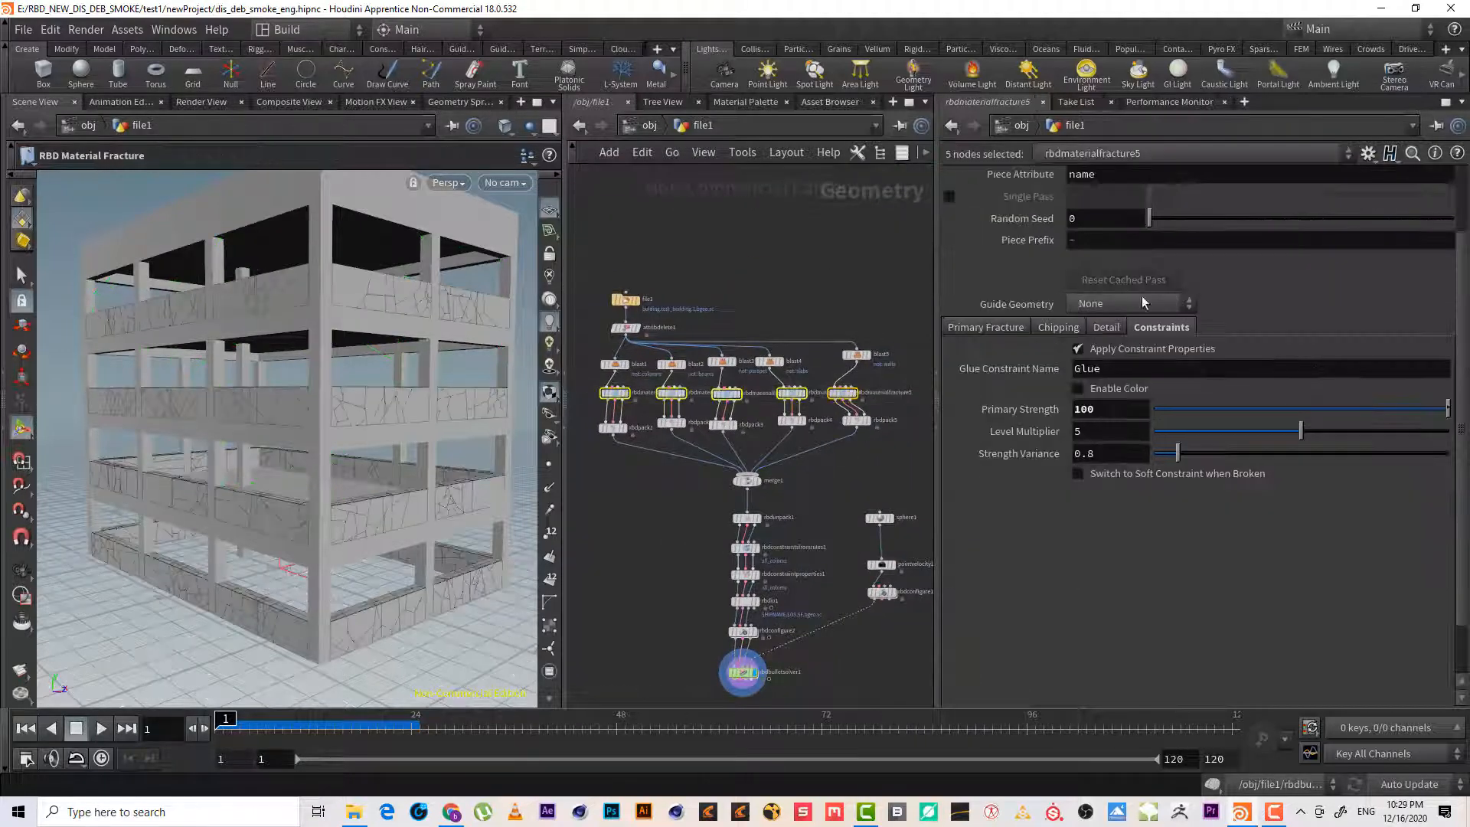
pyautogui.doubleClick(1108, 408)
pyautogui.write('500')
pyautogui.press('Return')
# Save the updated rbdio1 cache to disk for frames 1 to 120 and close the console window
pyautogui.scroll(3, 801, 591)
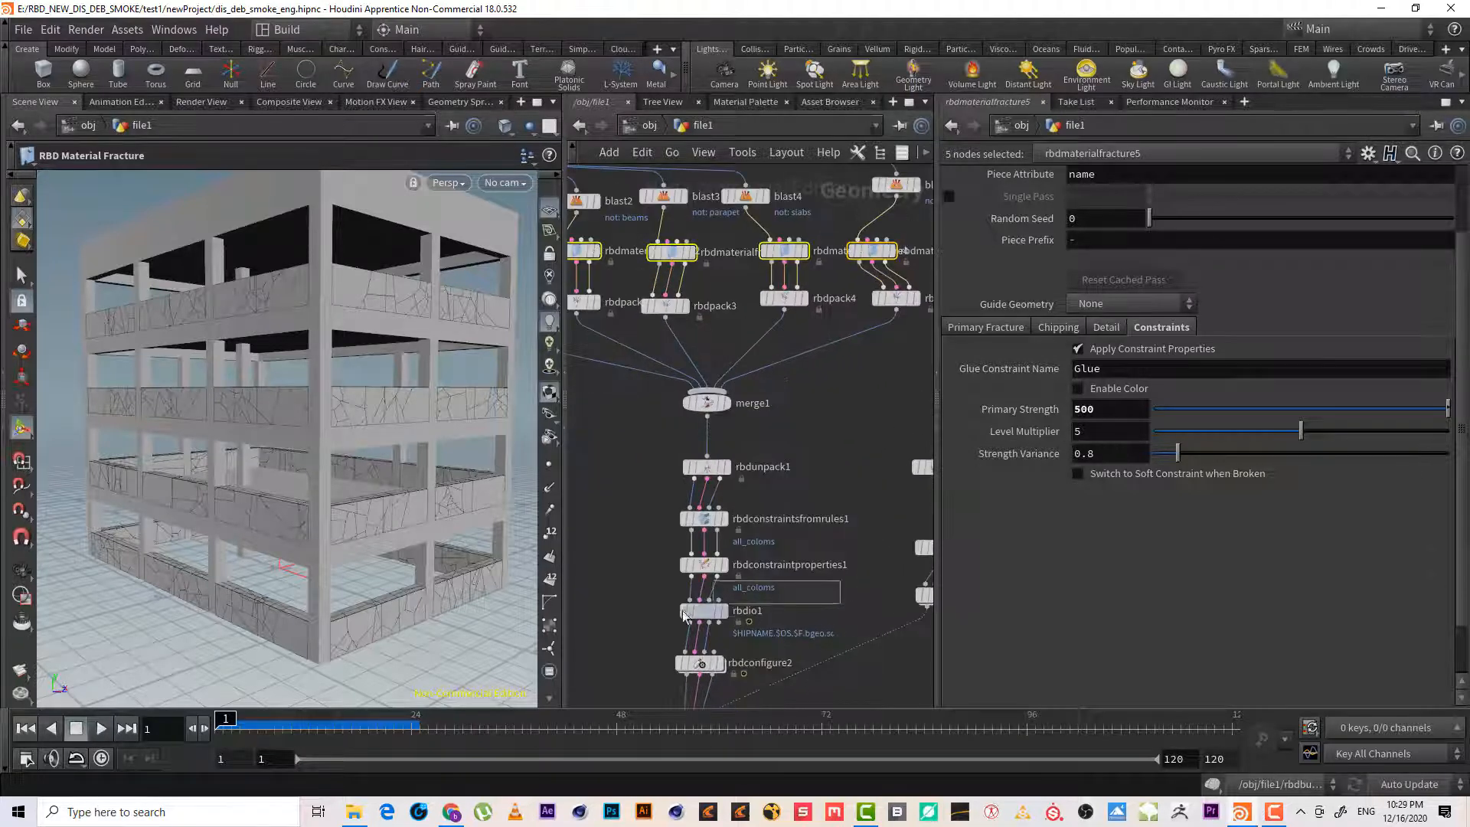
pyautogui.click(698, 610)
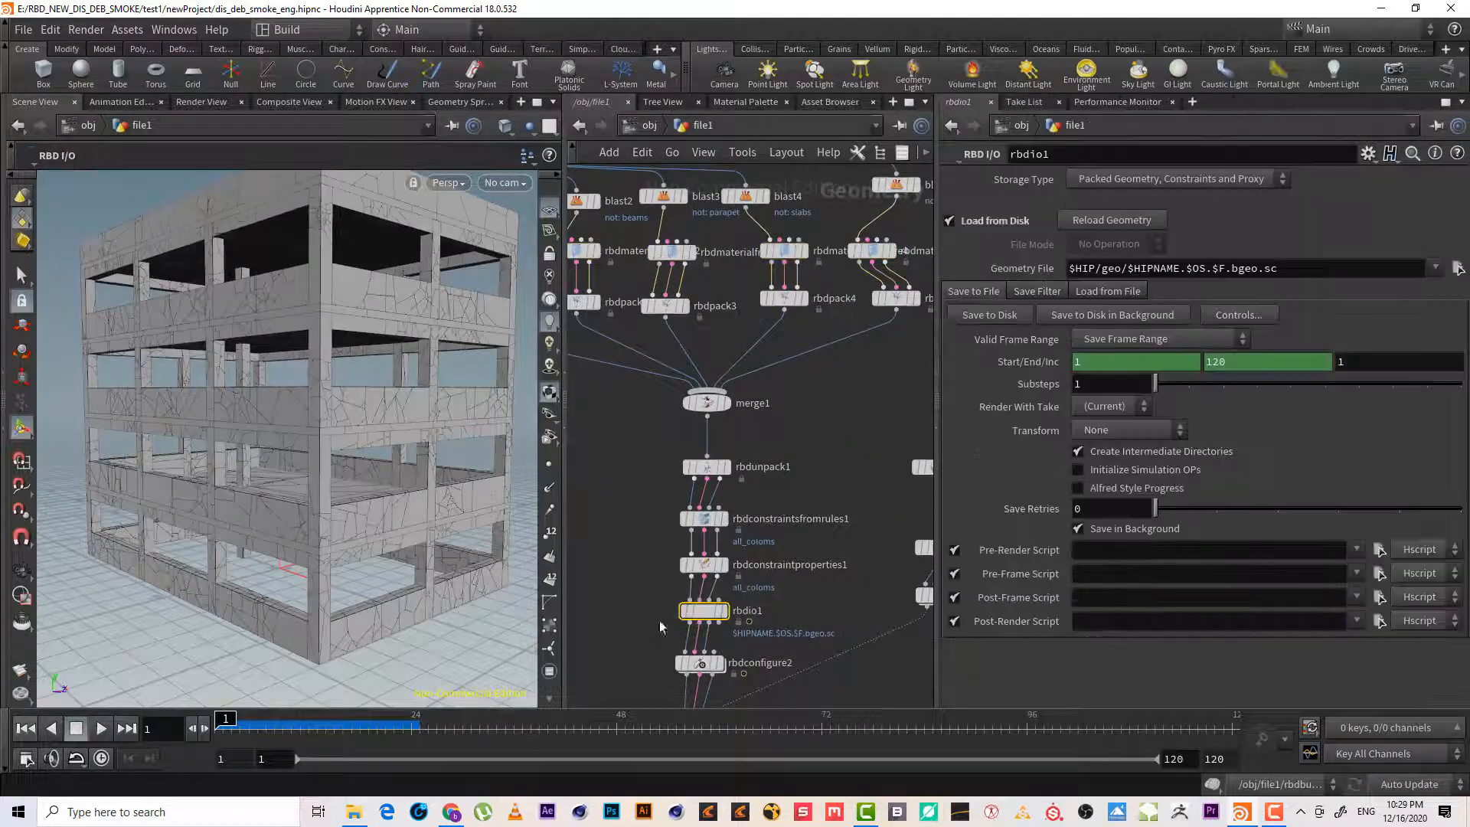
pyautogui.click(1008, 311)
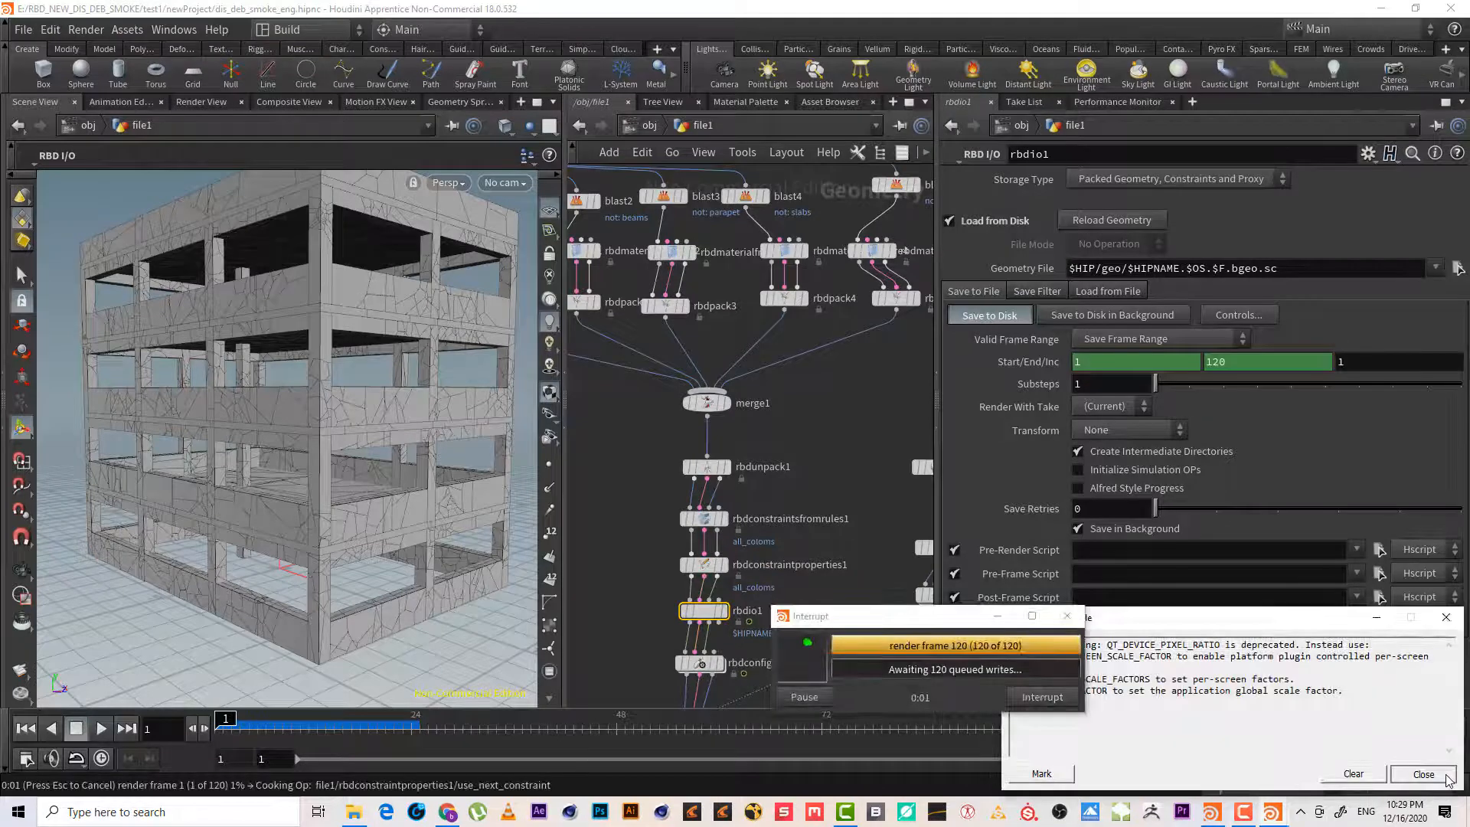
pyautogui.click(1446, 776)
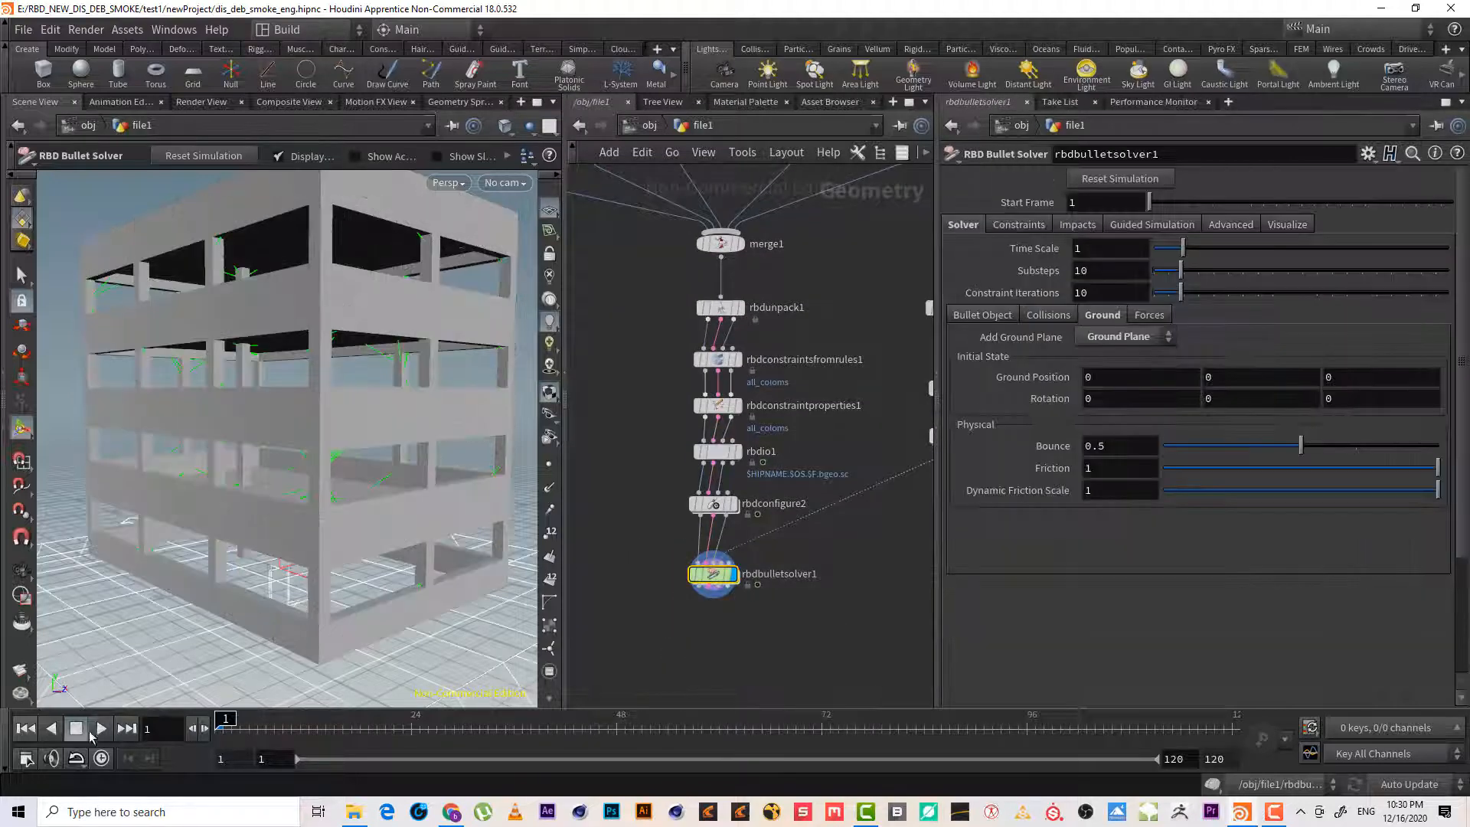
# Simulate the sphere impact with the re-cached fracture and replay it from frame 1
pyautogui.click(93, 731)
pyautogui.click(1273, 821)
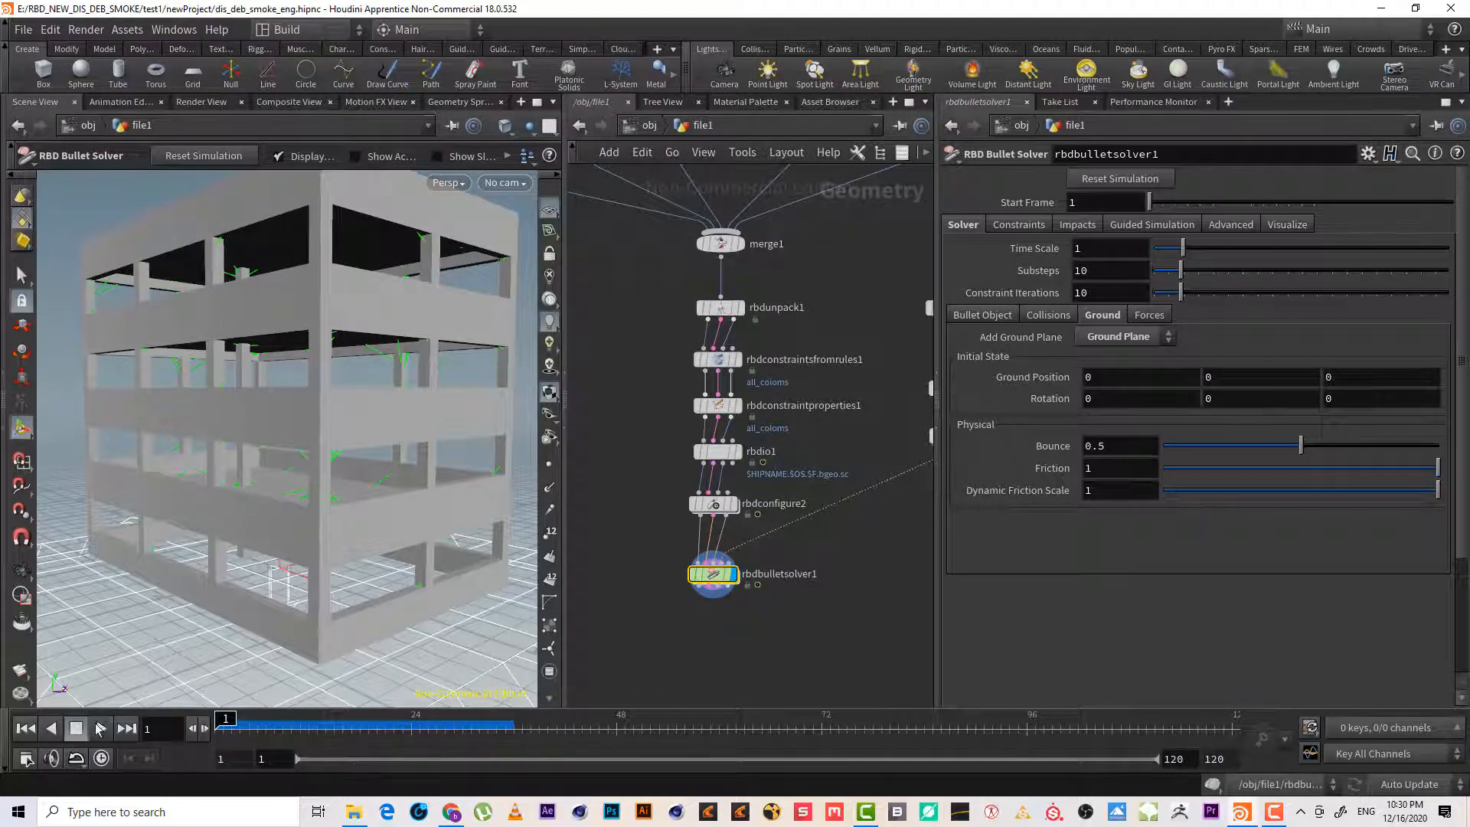
pyautogui.click(99, 729)
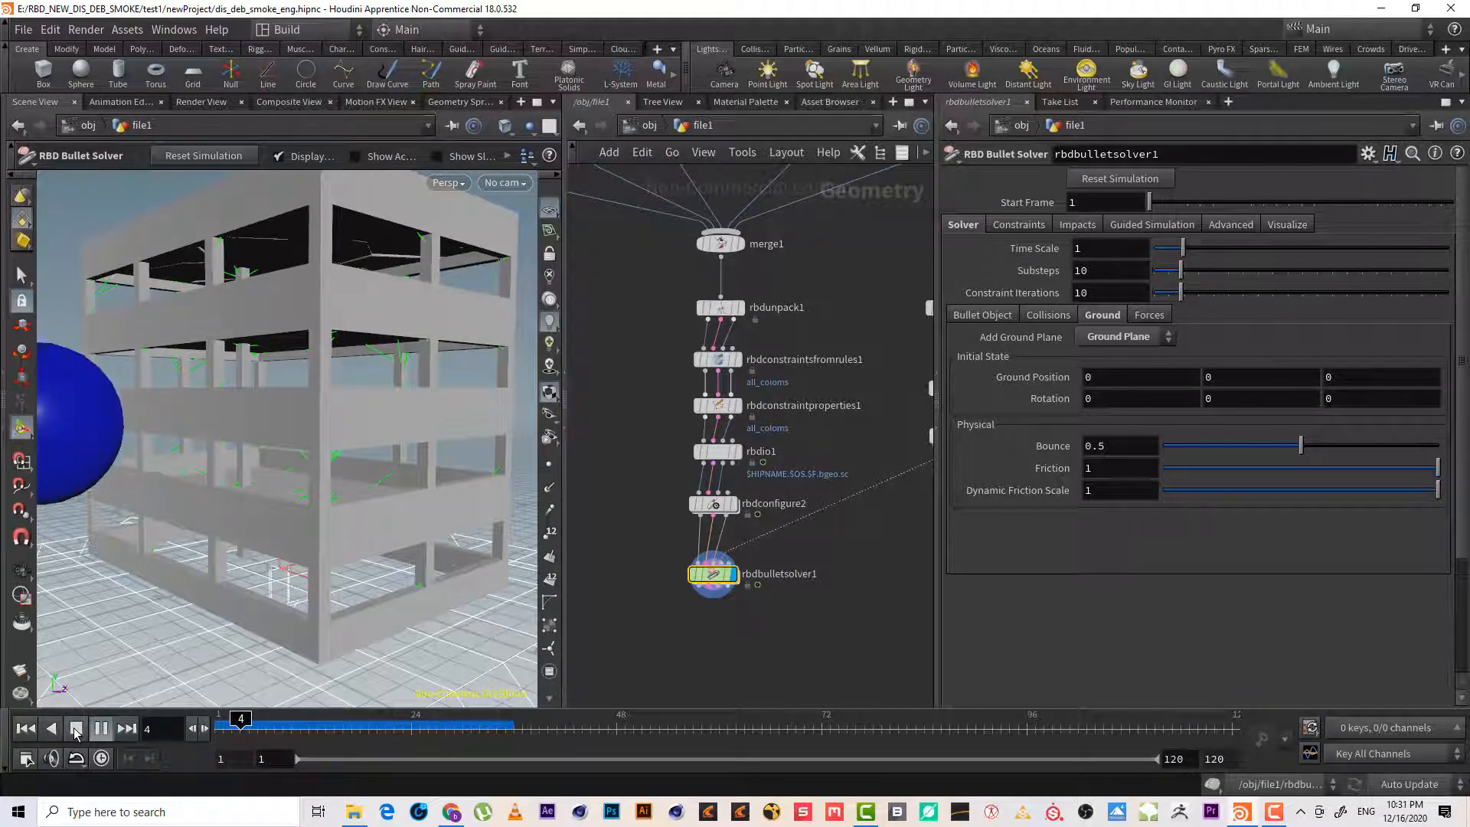
# Stop the simulation at frame 7, inspect the impact area from a higher angle and return to frame 1
pyautogui.click(76, 728)
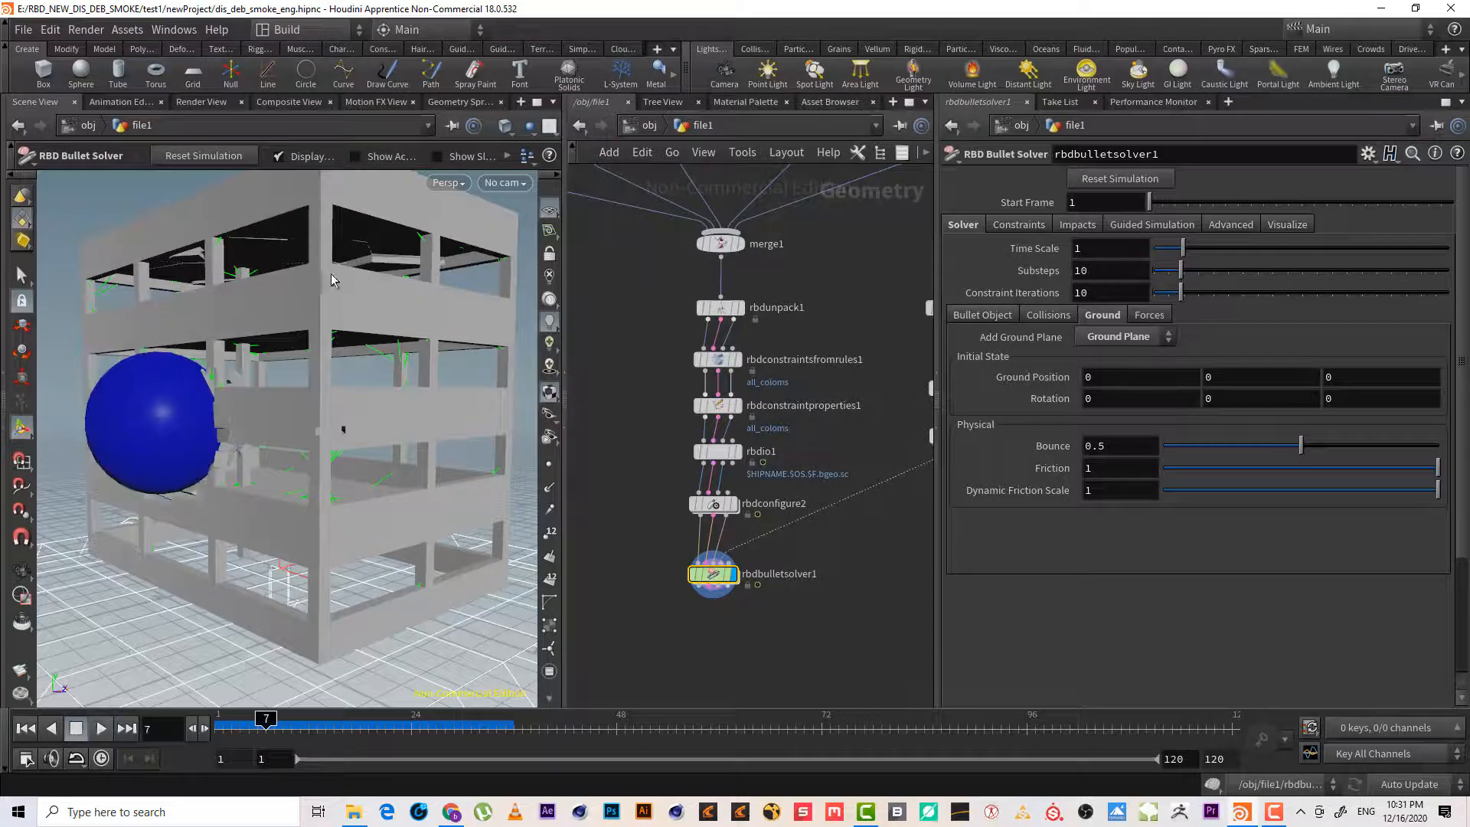
pyautogui.keyDown('alt'); pyautogui.moveTo(330, 273); pyautogui.dragTo(384, 325); pyautogui.keyUp('alt')
pyautogui.scroll(4, 429, 288)
pyautogui.scroll(-4, 384, 326)
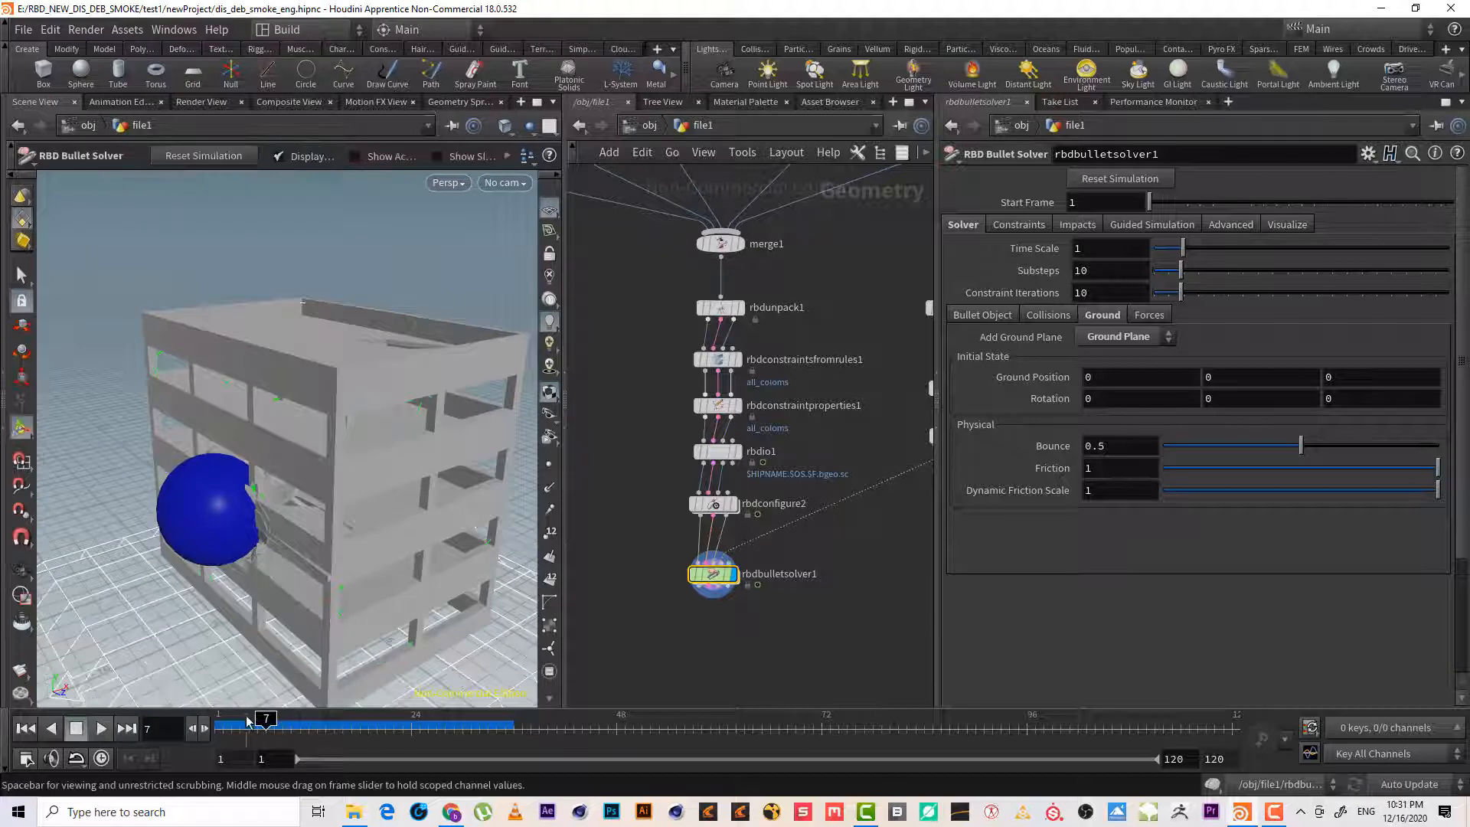
pyautogui.moveTo(248, 721); pyautogui.dragTo(209, 724)
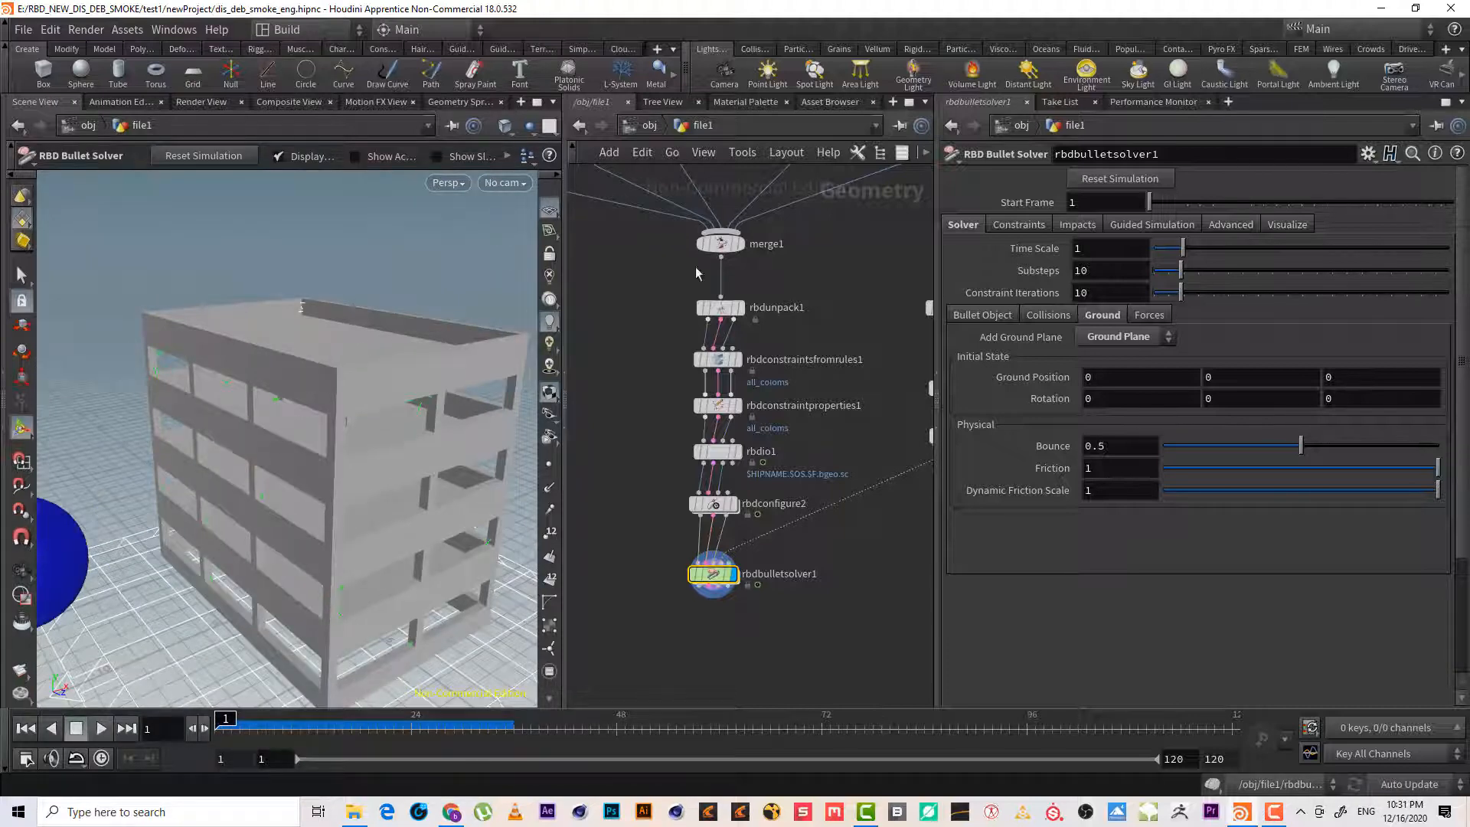
# Examine the building's fracture pieces and constraints in wireframe from above and restore the shaded display
pyautogui.press('w')
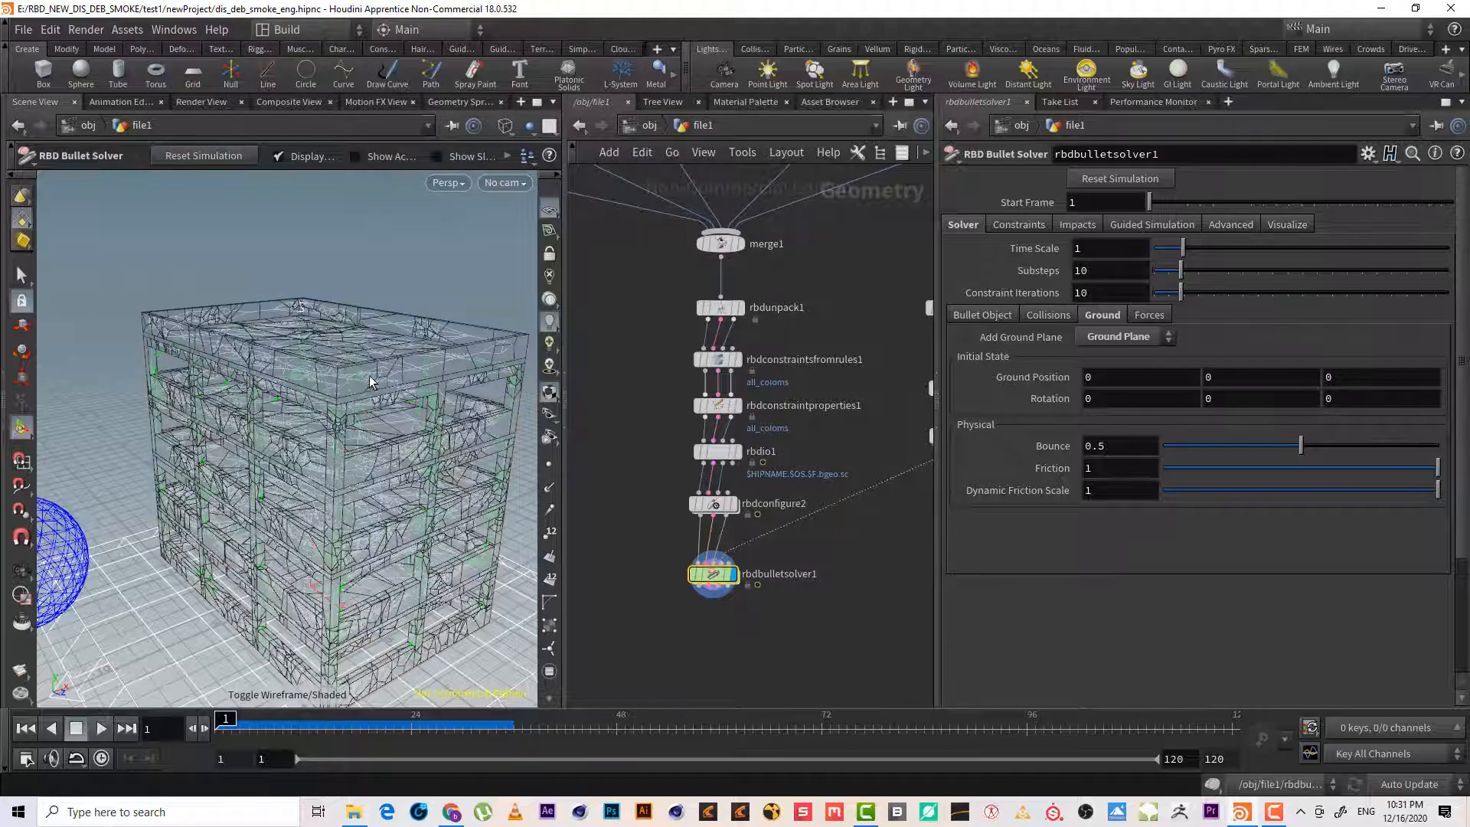
pyautogui.keyDown('alt'); pyautogui.moveTo(334, 338); pyautogui.dragTo(344, 423); pyautogui.keyUp('alt')
pyautogui.keyDown('alt'); pyautogui.moveTo(343, 423); pyautogui.dragTo(486, 302, button='right'); pyautogui.keyUp('alt')
pyautogui.keyDown('alt'); pyautogui.moveTo(486, 302); pyautogui.dragTo(397, 297); pyautogui.keyUp('alt')
pyautogui.keyDown('alt'); pyautogui.moveTo(398, 296); pyautogui.dragTo(349, 381, button='right'); pyautogui.keyUp('alt')
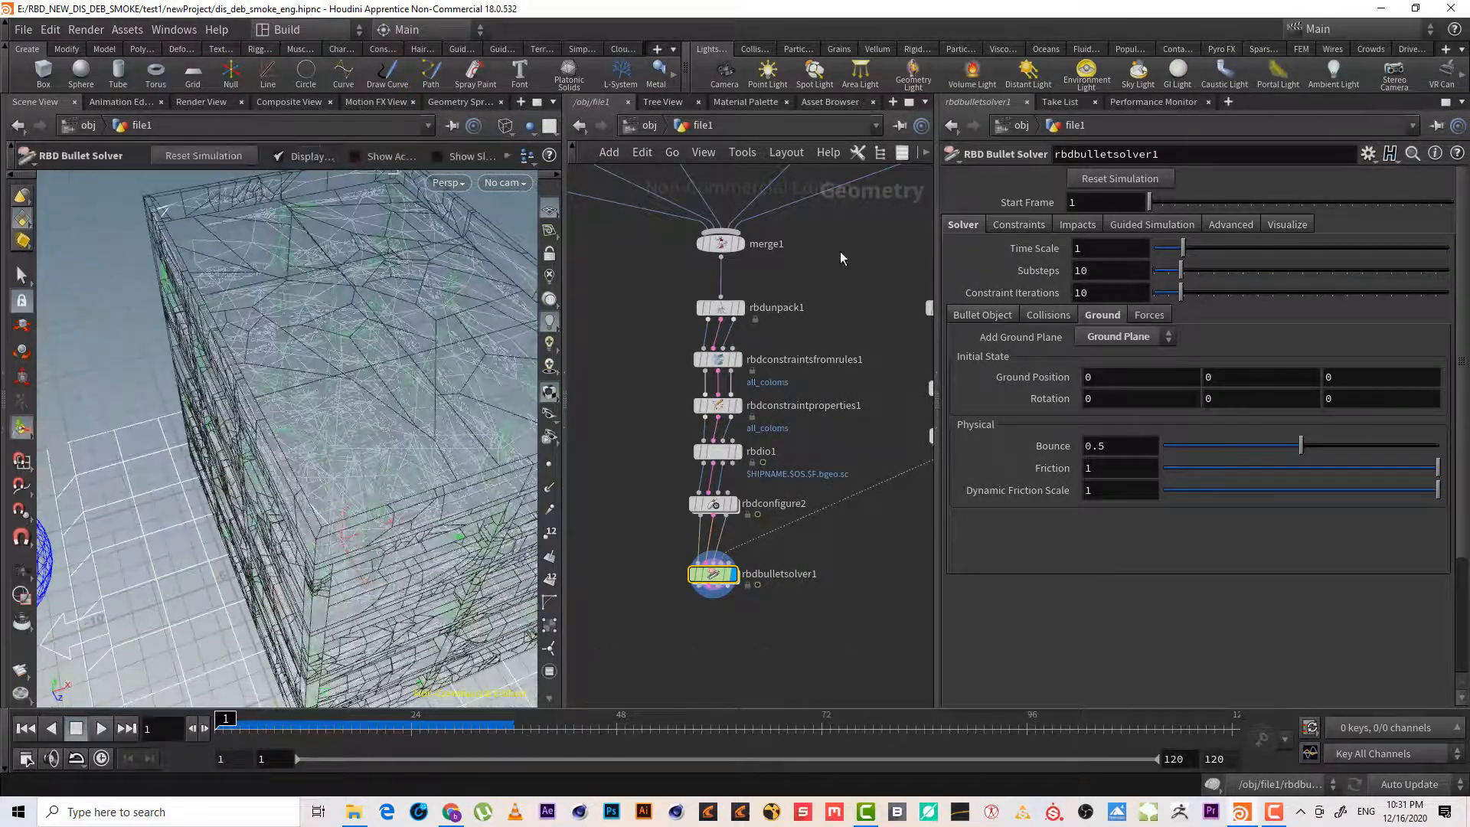
pyautogui.moveTo(840, 256); pyautogui.dragTo(833, 434, button='middle')
pyautogui.scroll(-4, 833, 434)
pyautogui.scroll(4, 588, 429)
pyautogui.moveTo(705, 425); pyautogui.dragTo(543, 529, button='middle')
pyautogui.press('w')
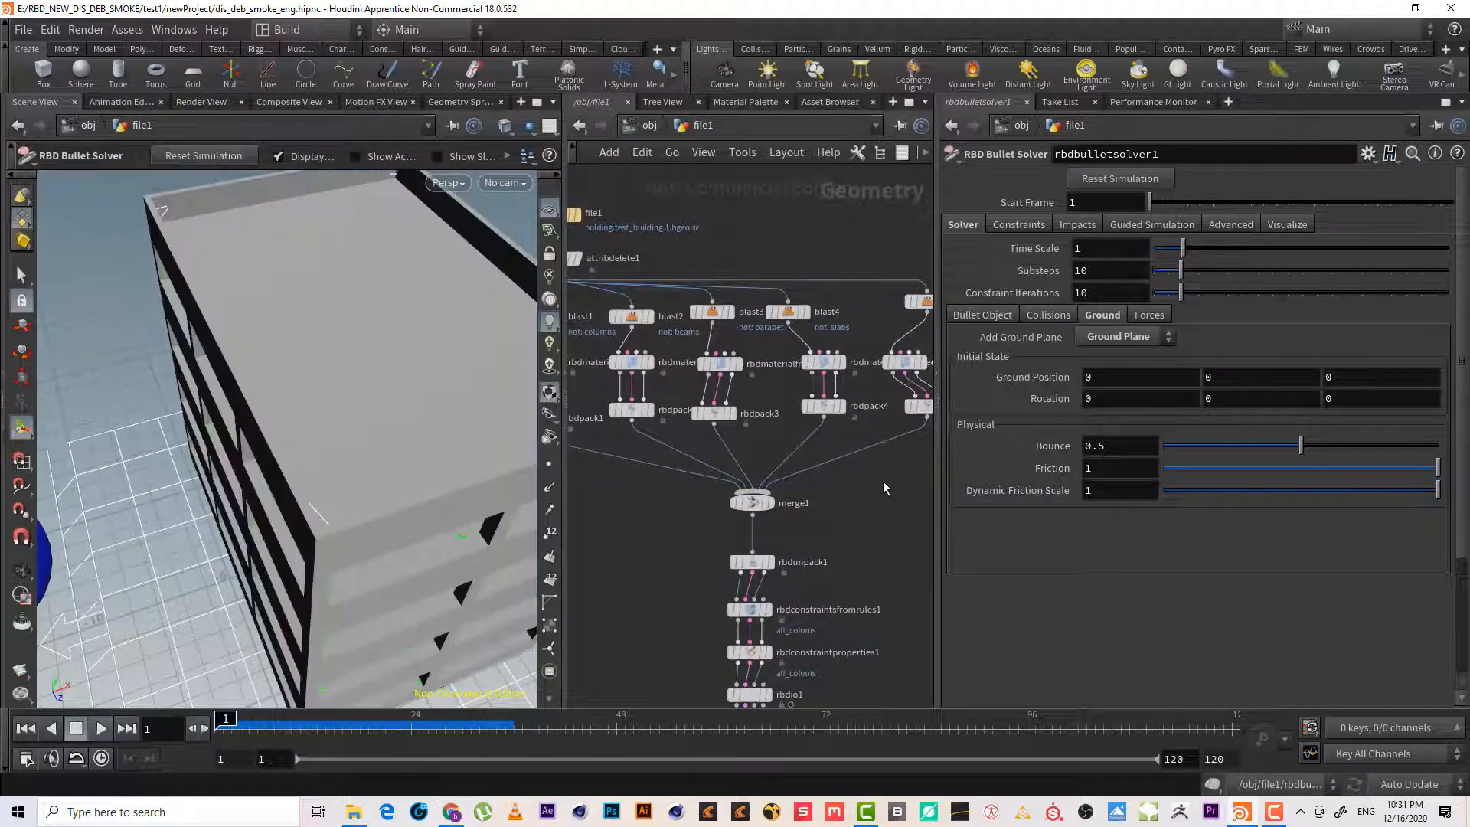
# Display the fractured slabs at rbdmaterialfracture4, select that node and view the slabs from another angle
pyautogui.moveTo(884, 482); pyautogui.dragTo(841, 506, button='middle')
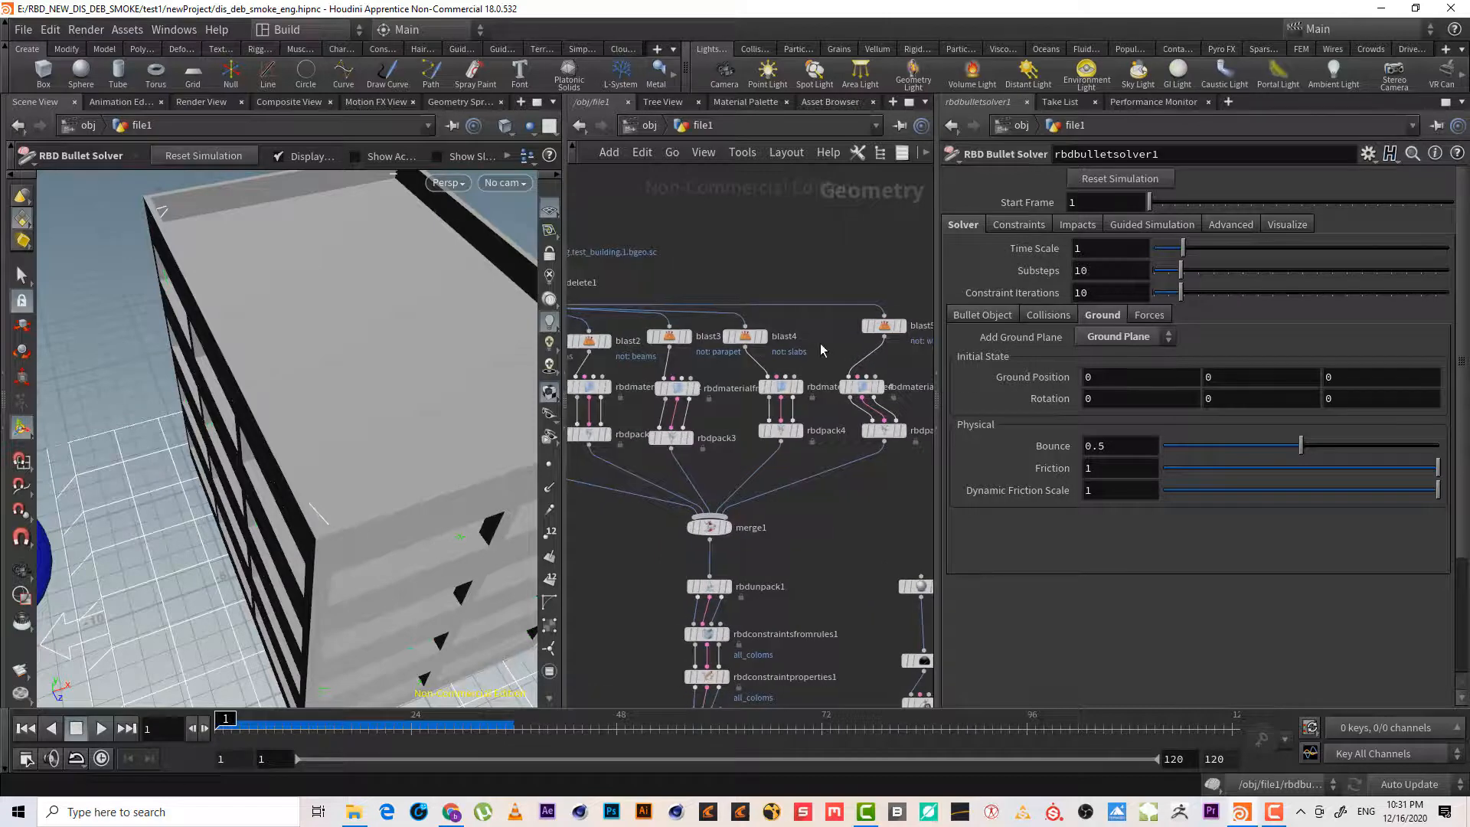
pyautogui.click(745, 337)
pyautogui.click(798, 387)
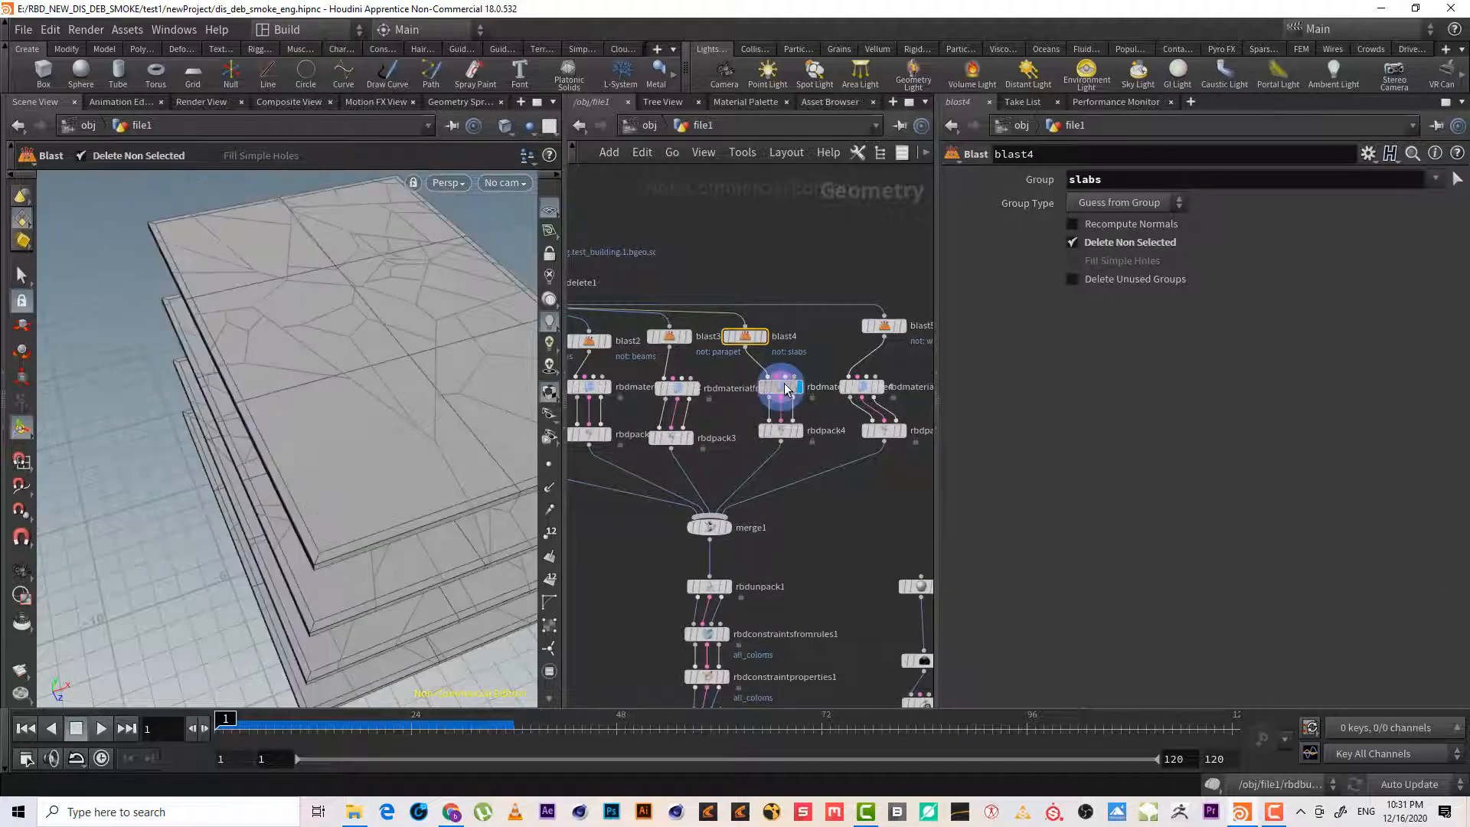
pyautogui.click(786, 389)
pyautogui.moveTo(295, 354)
pyautogui.mouseDown()
pyautogui.moveTo(318, 319)
pyautogui.moveTo(310, 359)
pyautogui.mouseUp()
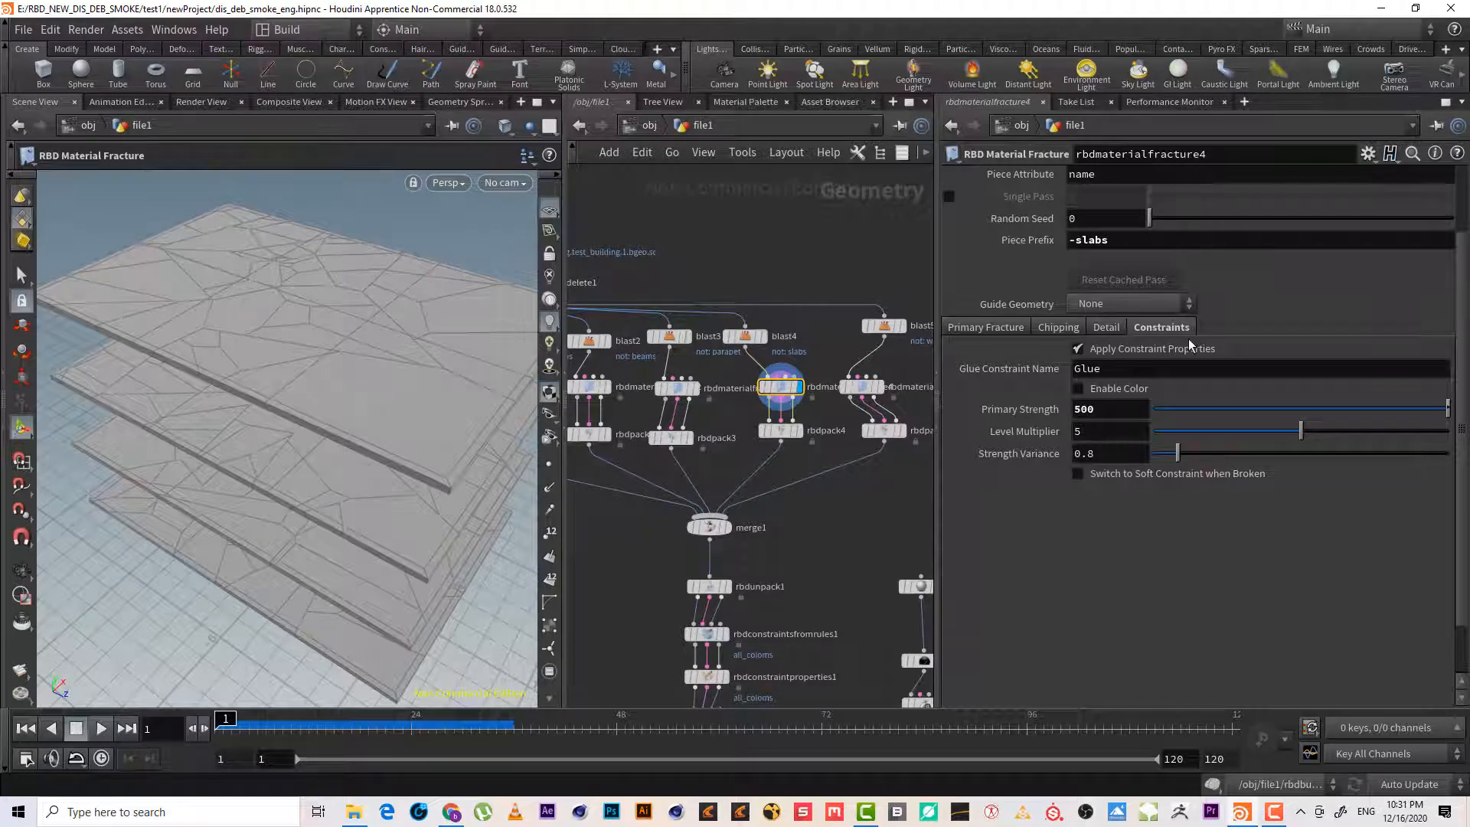
# Set the slabs' glue Primary Strength on rbdmaterialfracture4 to 1000
pyautogui.moveTo(861, 540); pyautogui.dragTo(836, 347, button='middle')
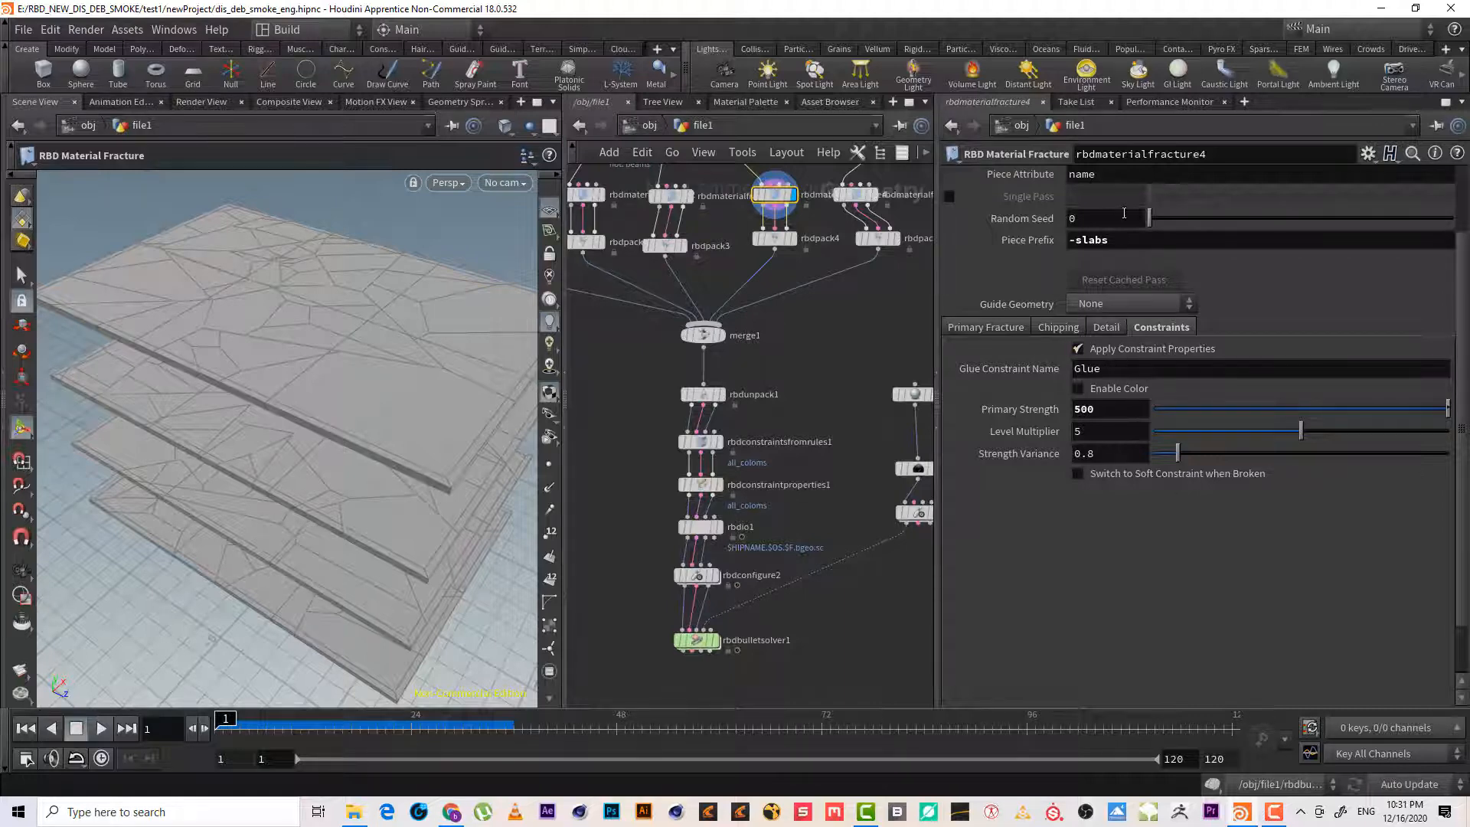
pyautogui.moveTo(768, 596); pyautogui.dragTo(801, 491, button='middle')
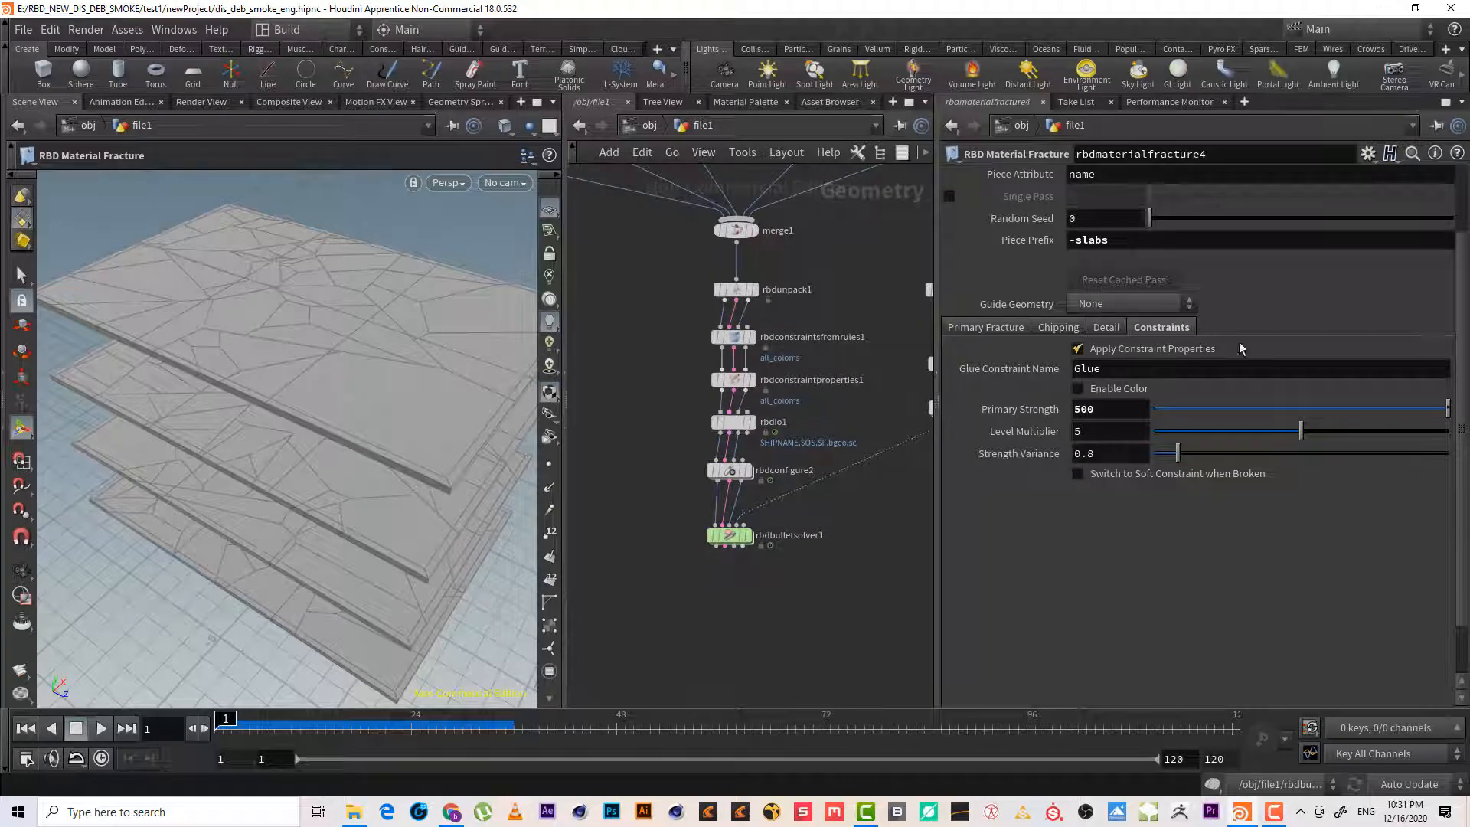
pyautogui.scroll(2, 1469, 354)
pyautogui.click(1105, 458)
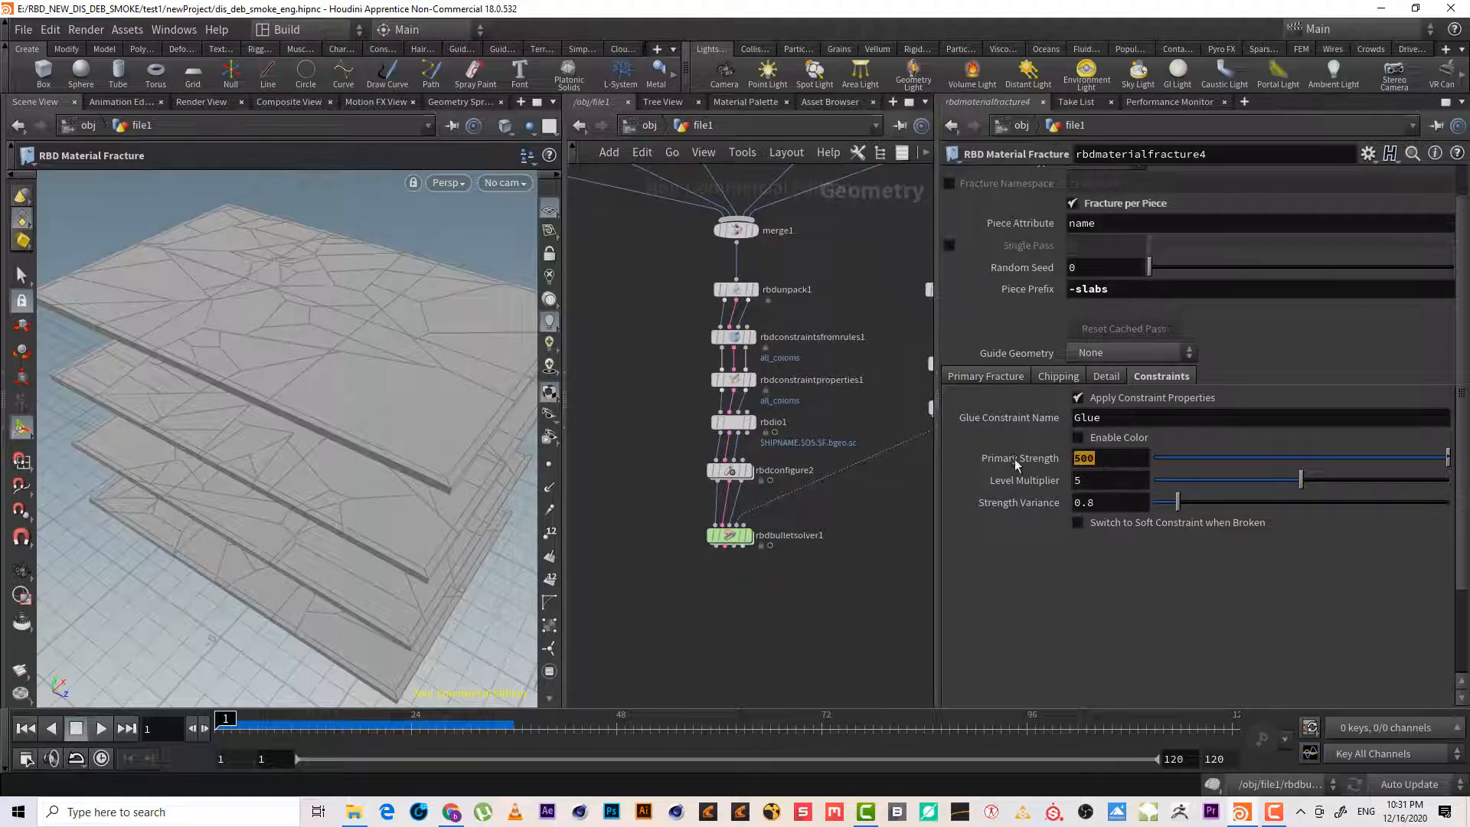
pyautogui.write('1000')
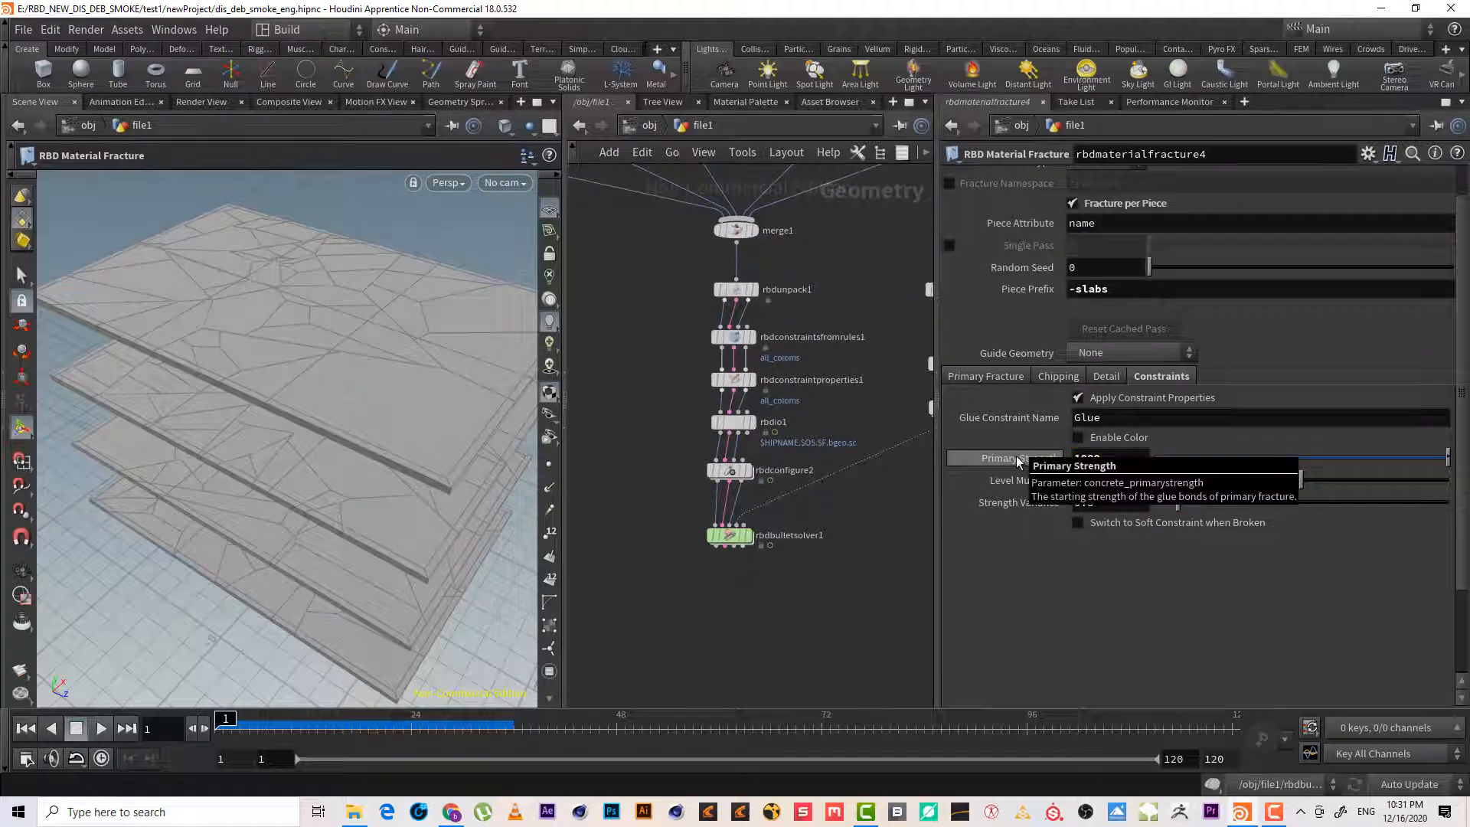
pyautogui.press('Return')
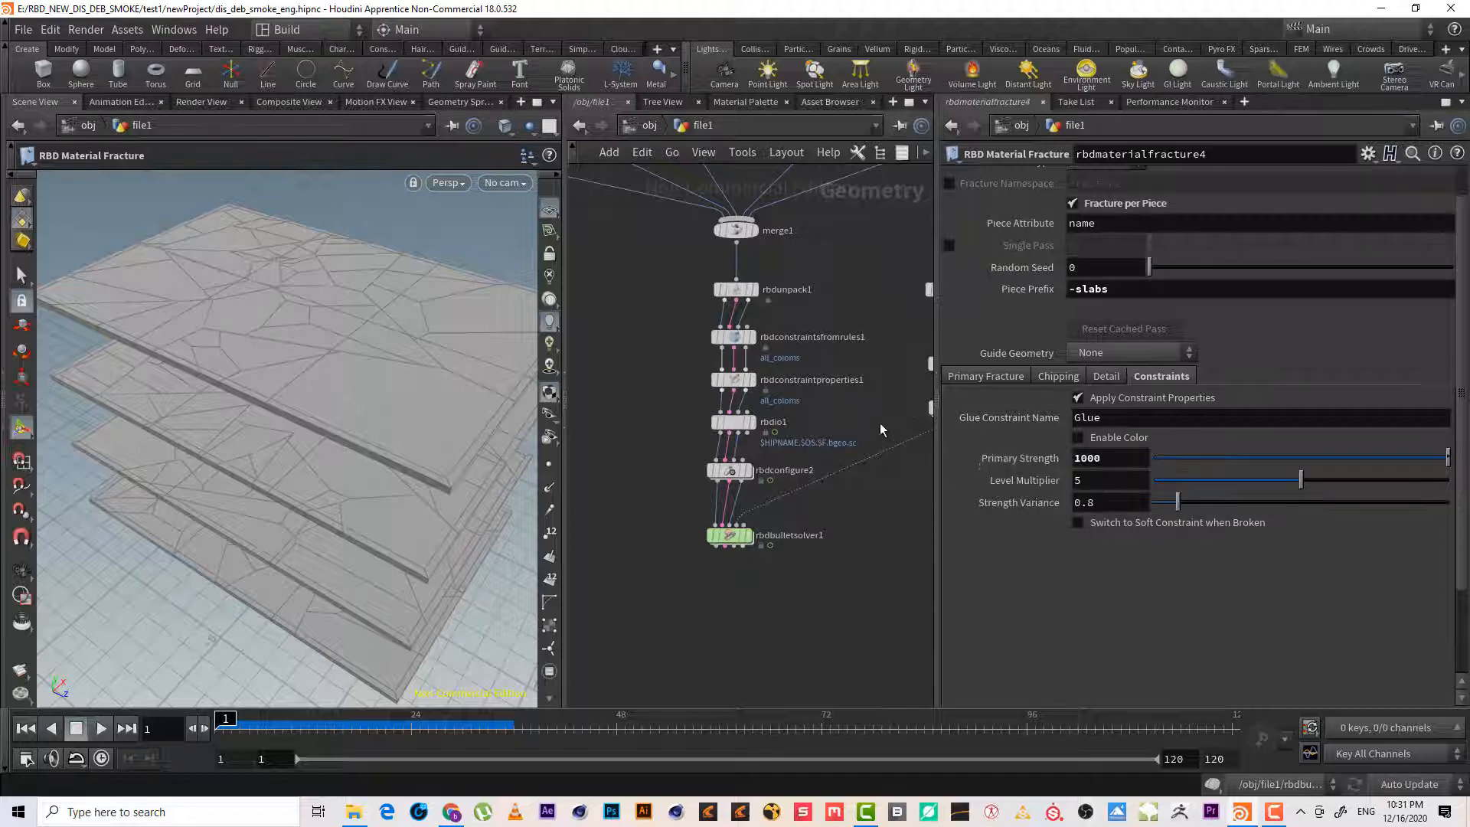
# Select rbdio1, rbdconfigure2 and rbdbulletsolver1 and move them down to make room below rbdconstraintproperties1
pyautogui.scroll(3, 853, 420)
pyautogui.scroll(3, 341, 373)
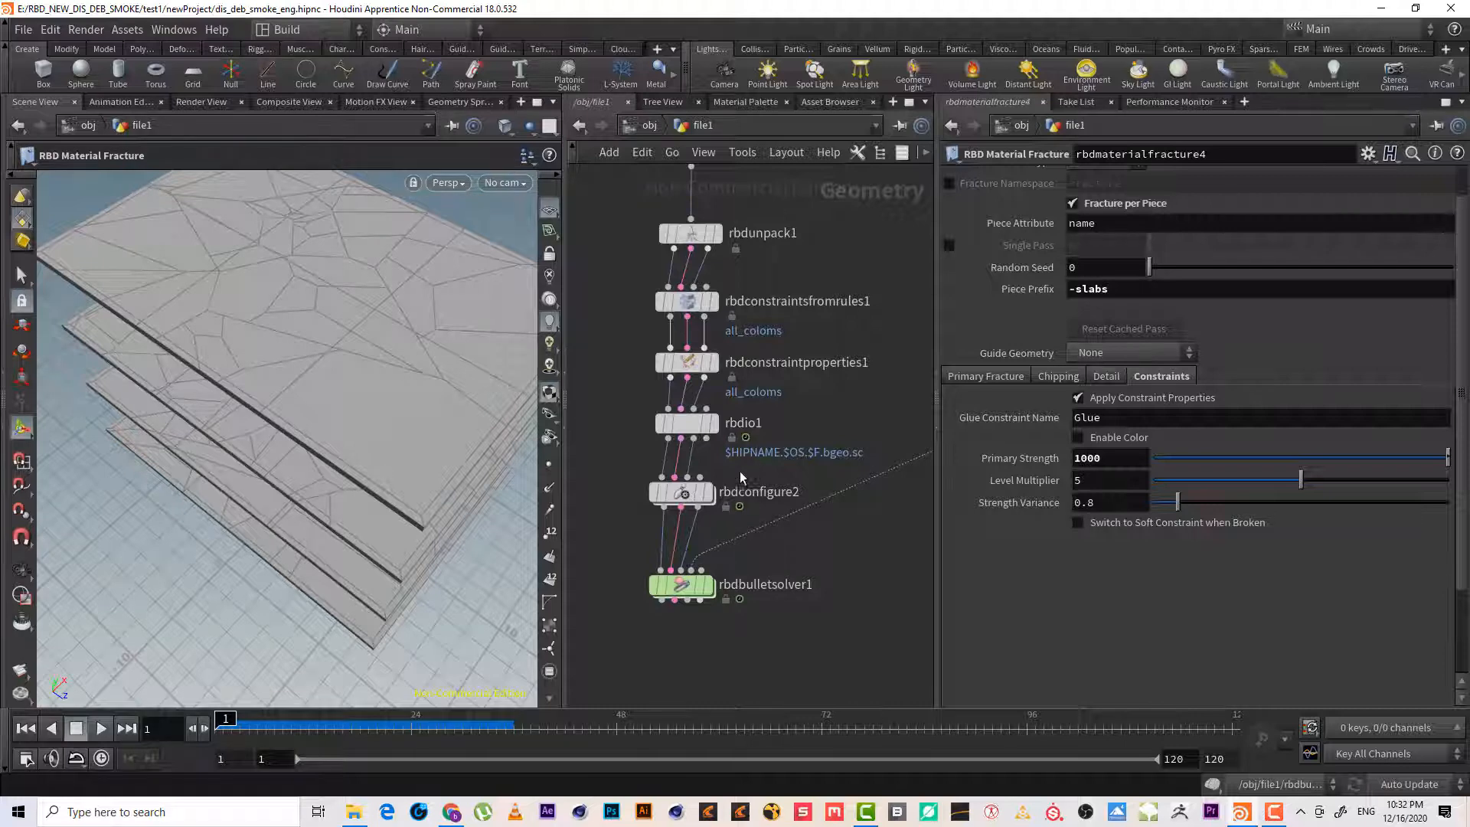
pyautogui.moveTo(728, 568); pyautogui.dragTo(659, 478)
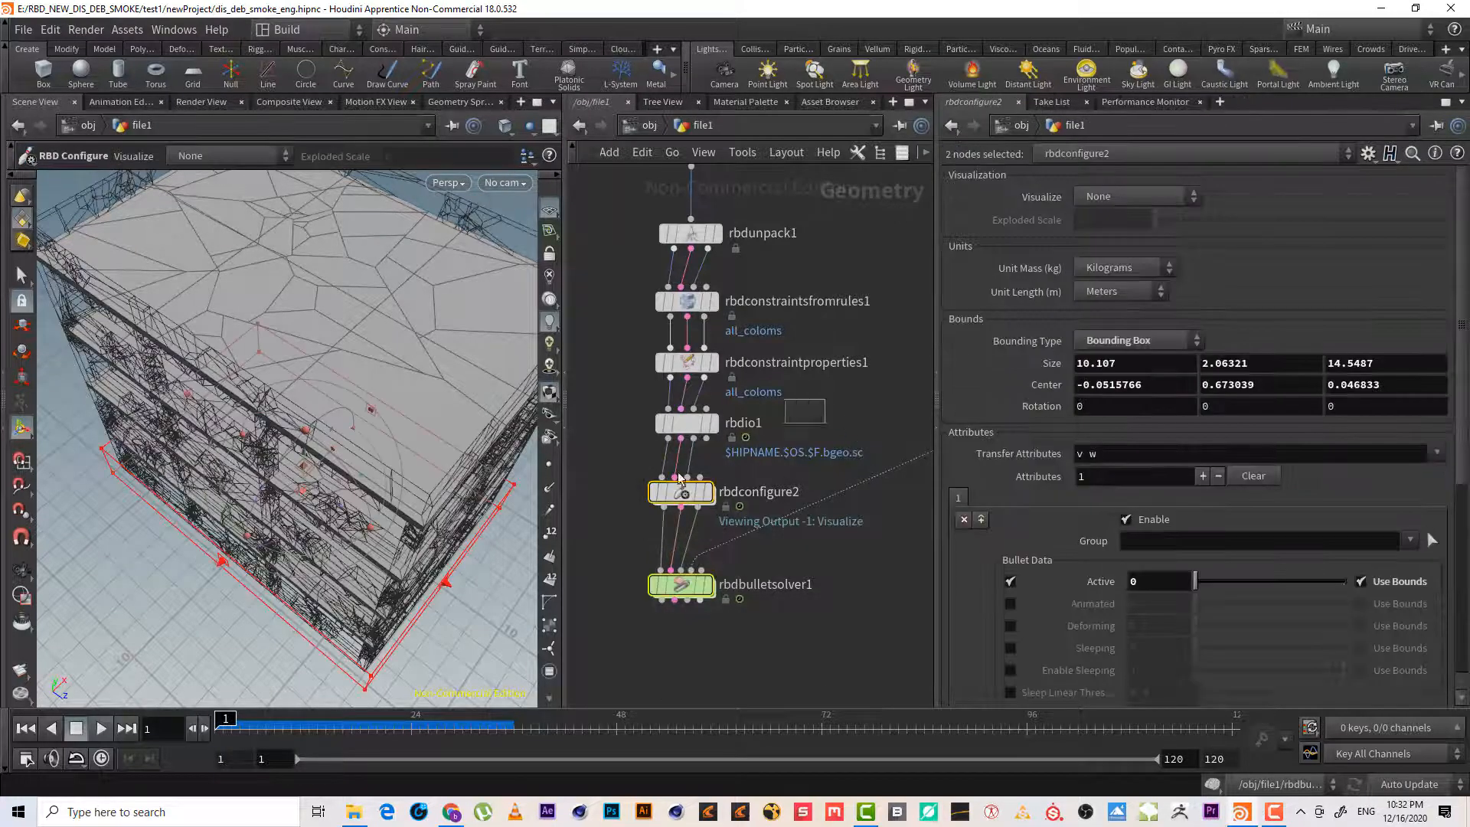
pyautogui.moveTo(826, 399); pyautogui.dragTo(610, 647)
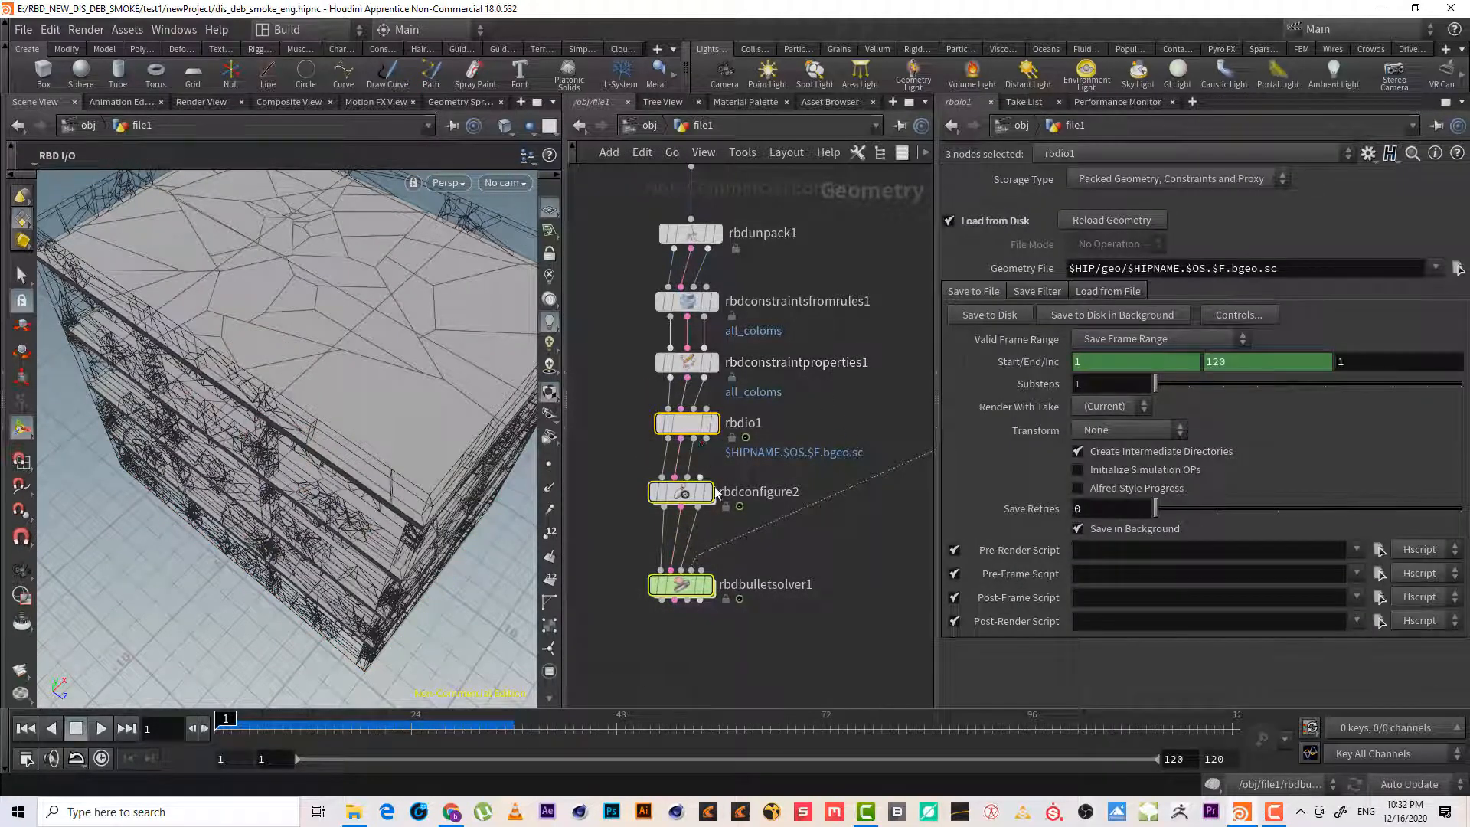
pyautogui.moveTo(715, 493); pyautogui.dragTo(709, 579)
# Try inserting an RBD Constraint Properties node between rbdconstraintproperties1 and rbdio1, and delete it
pyautogui.press('Tab')
pyautogui.write('r')
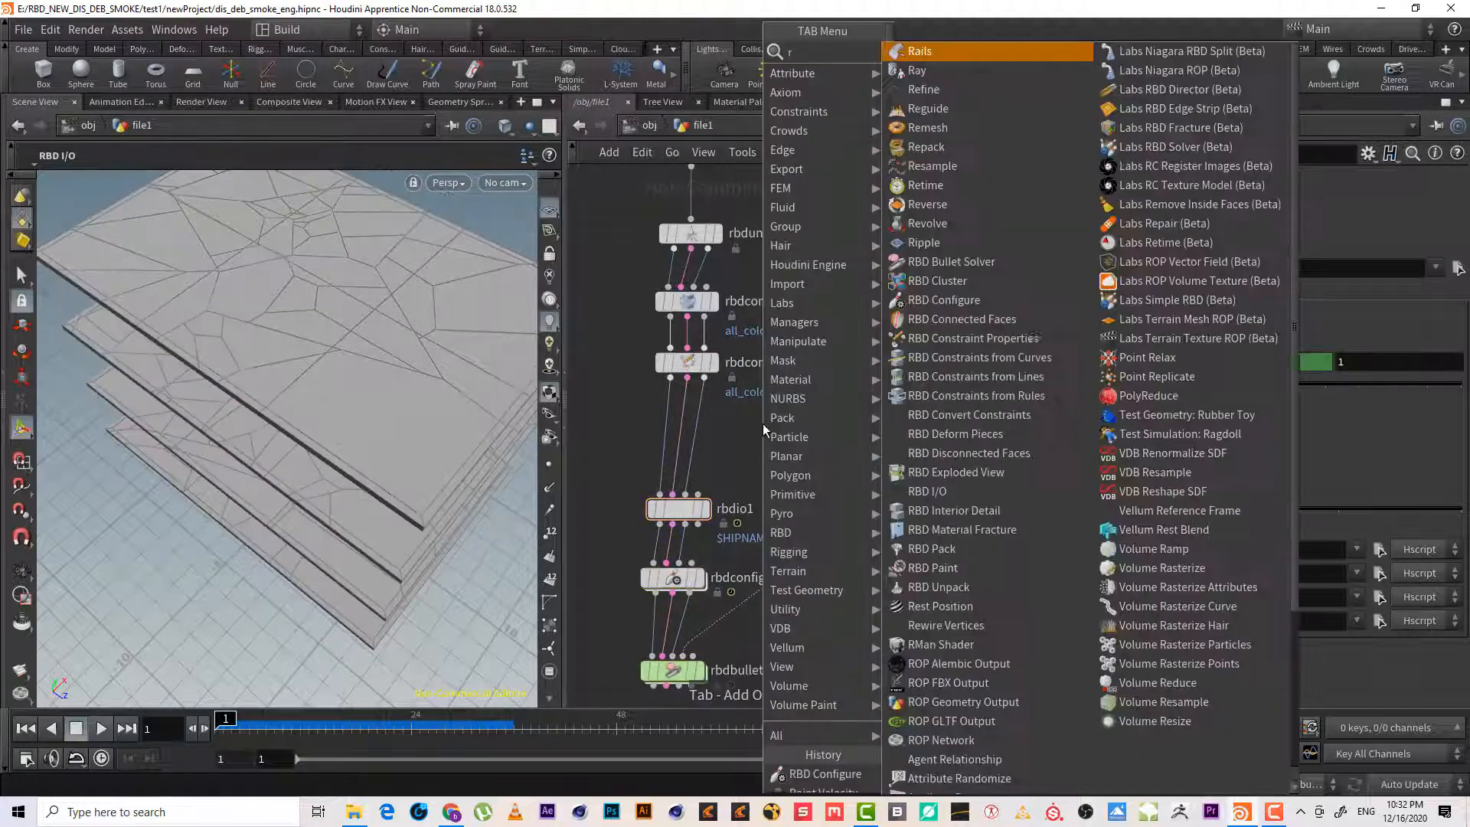
pyautogui.write('bd')
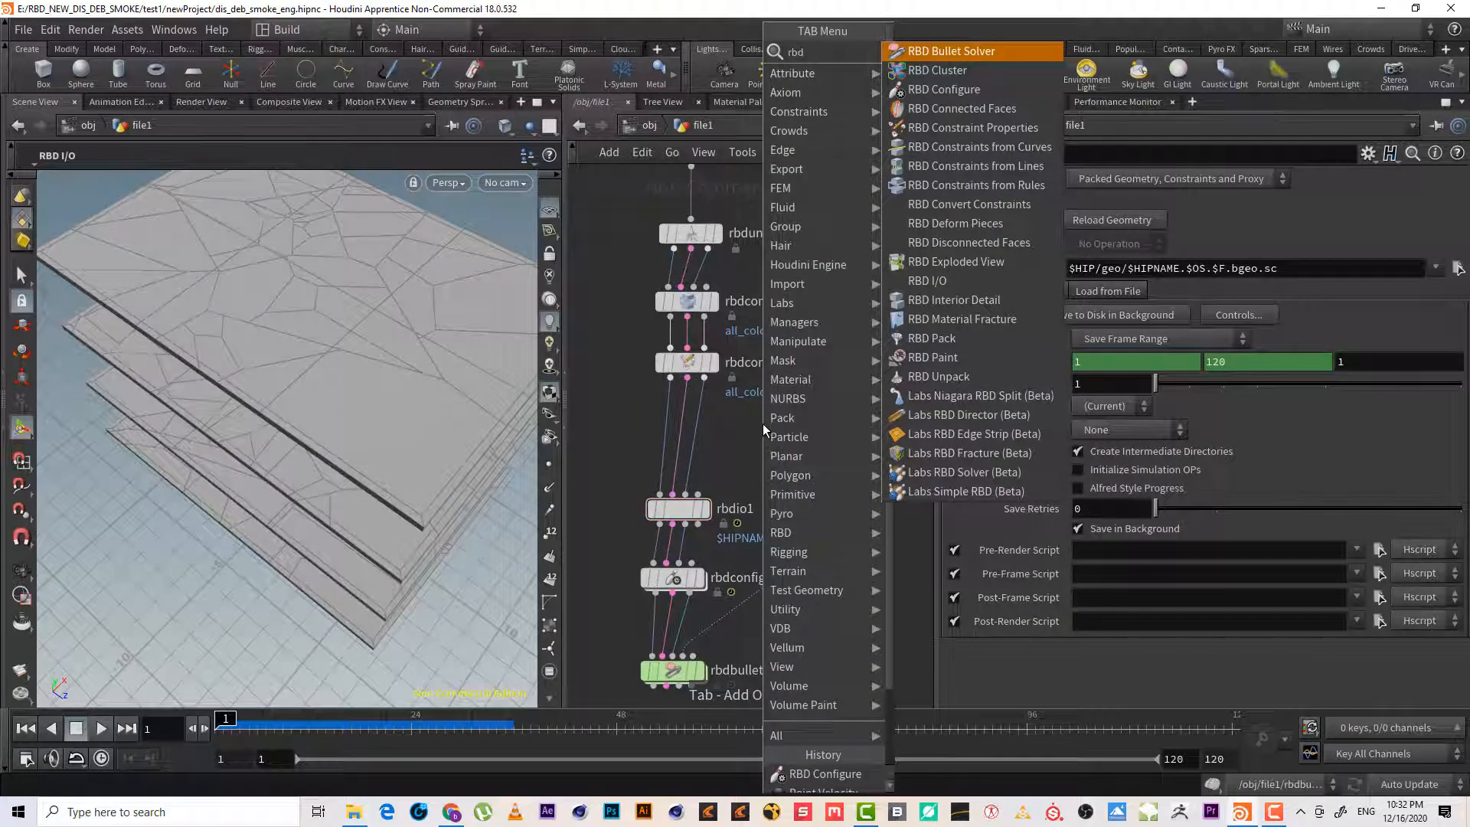
pyautogui.write(' c')
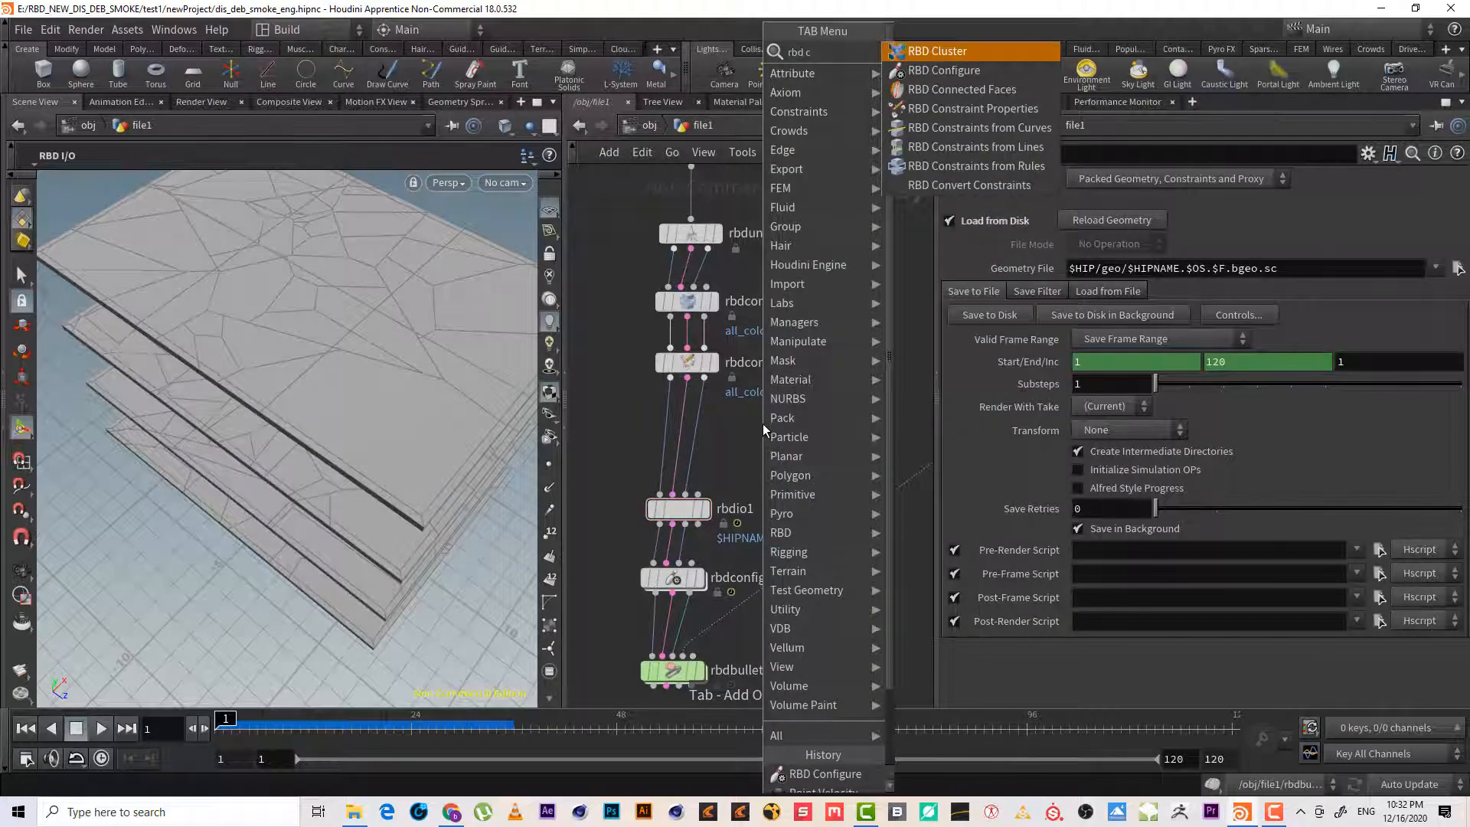
pyautogui.write(' p')
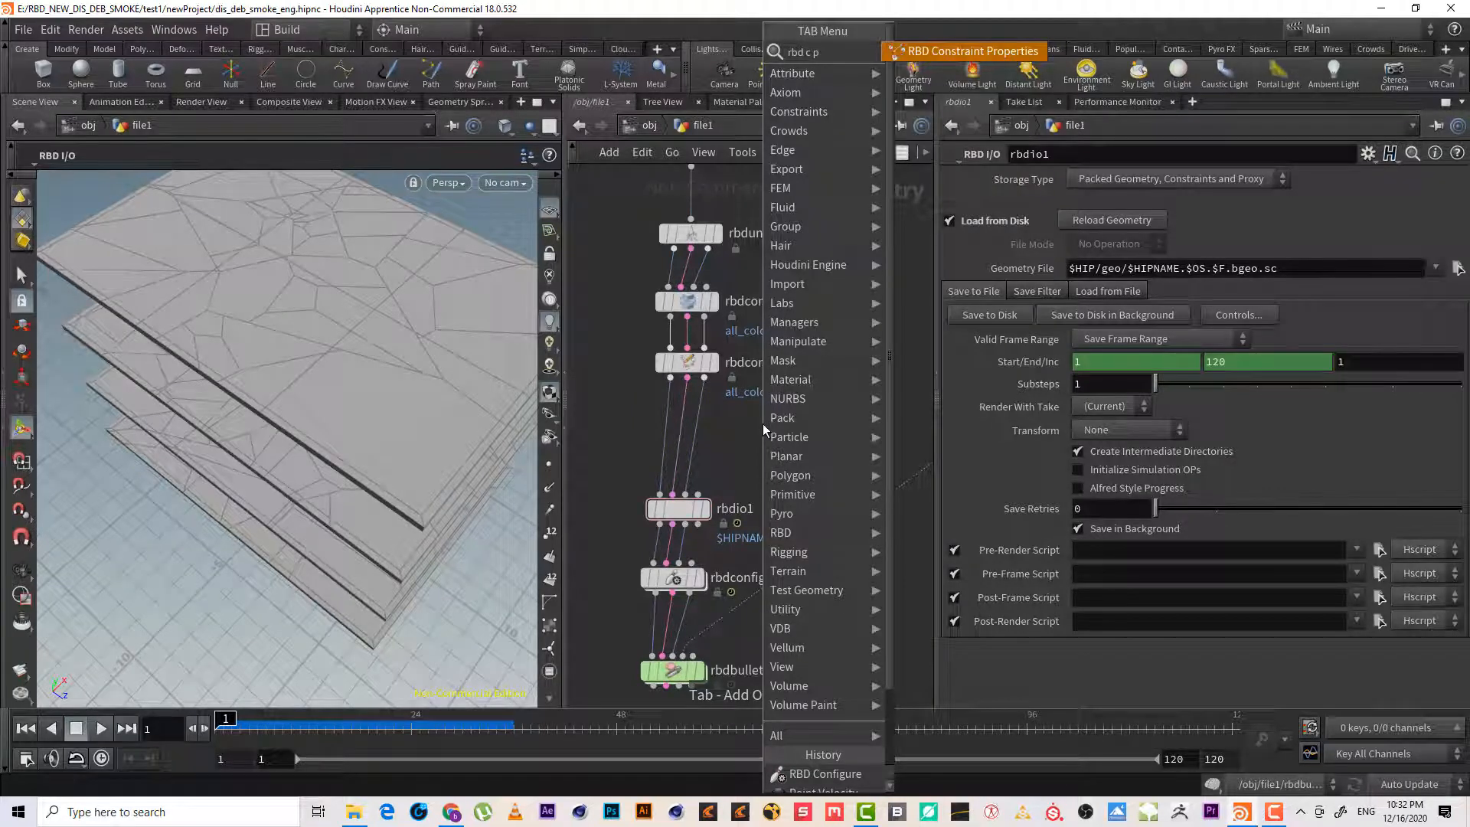
pyautogui.press('Return')
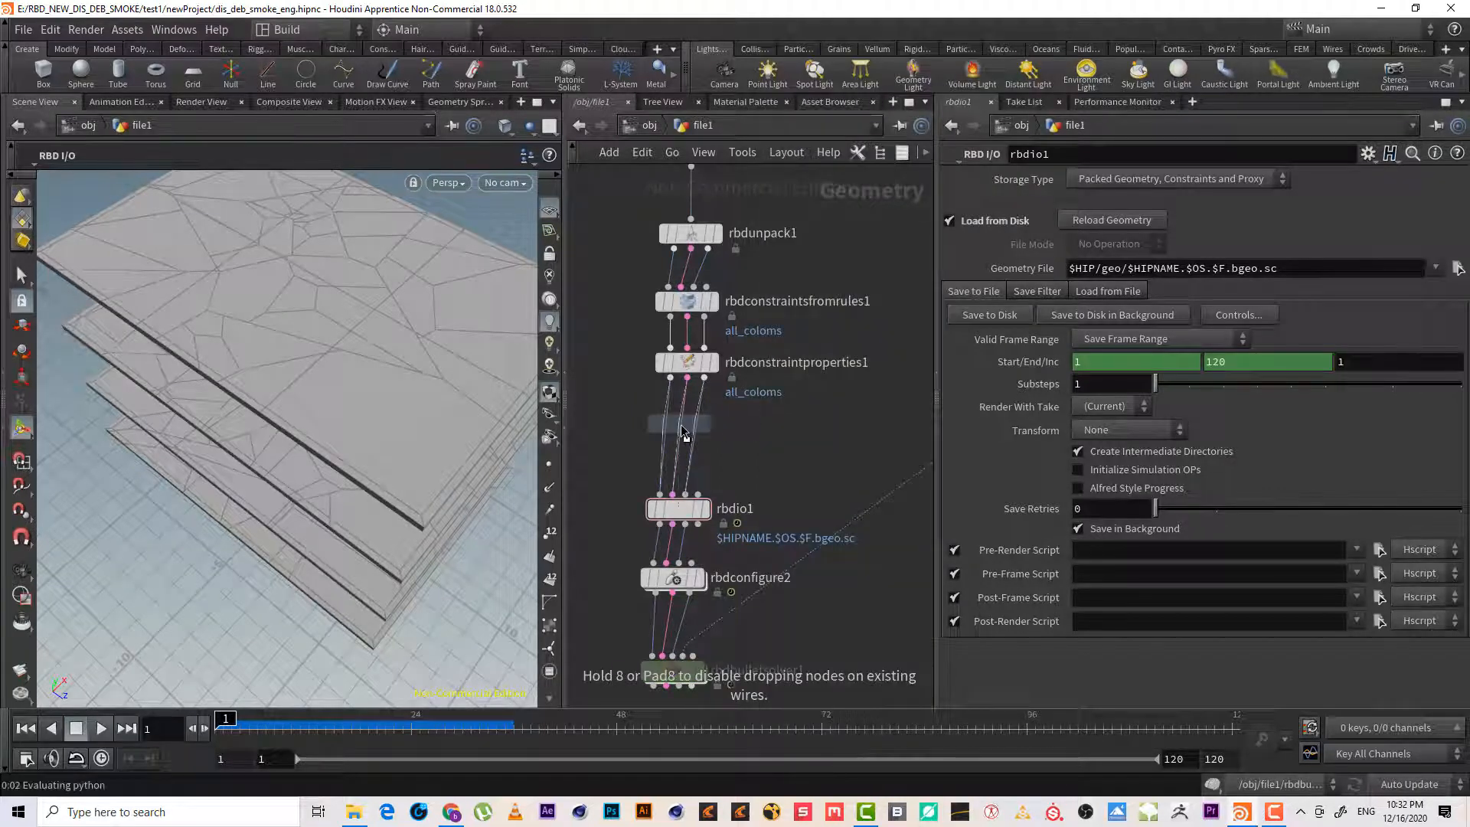
pyautogui.click(684, 433)
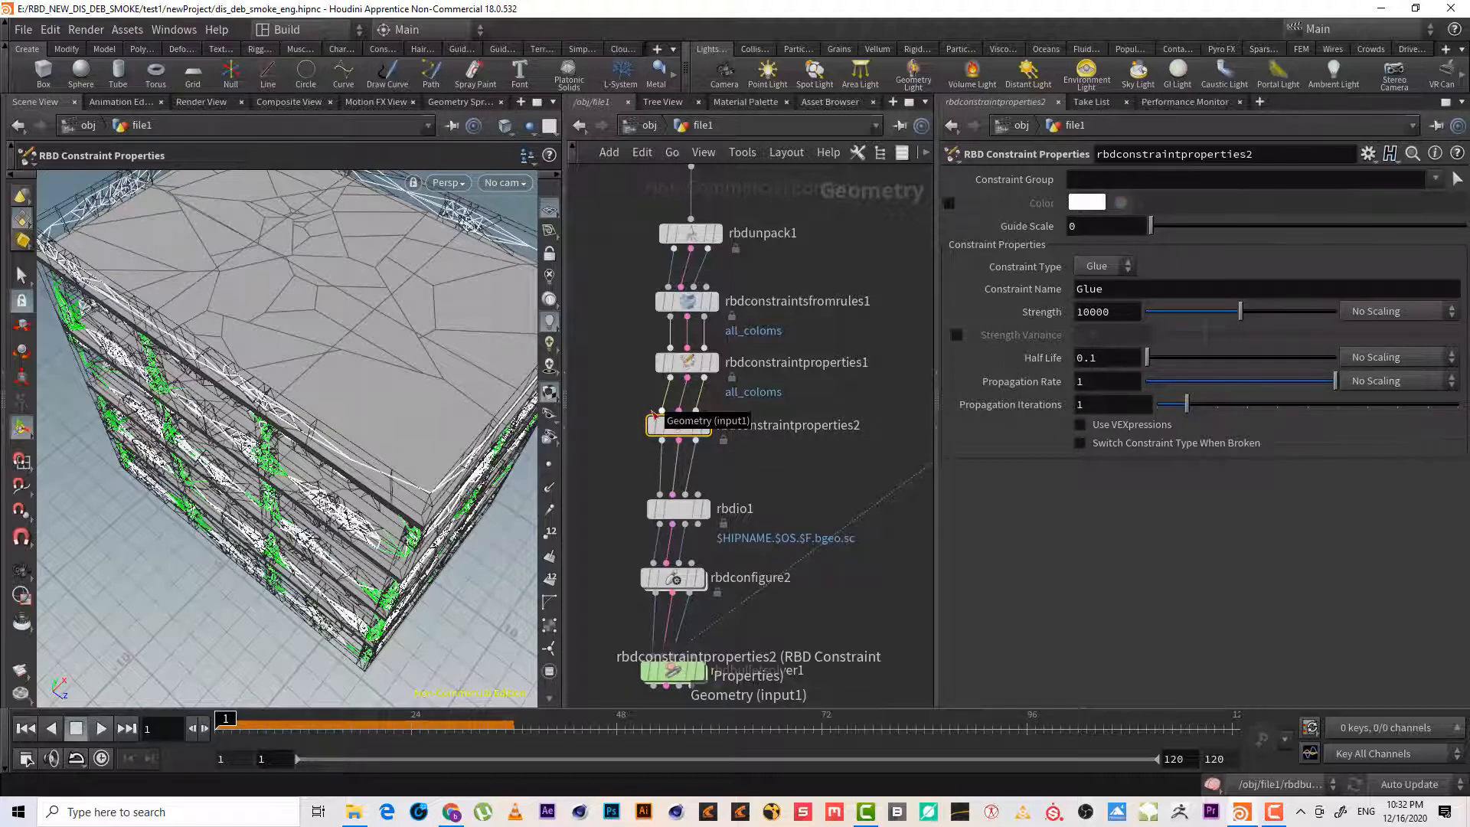
pyautogui.press('Delete')
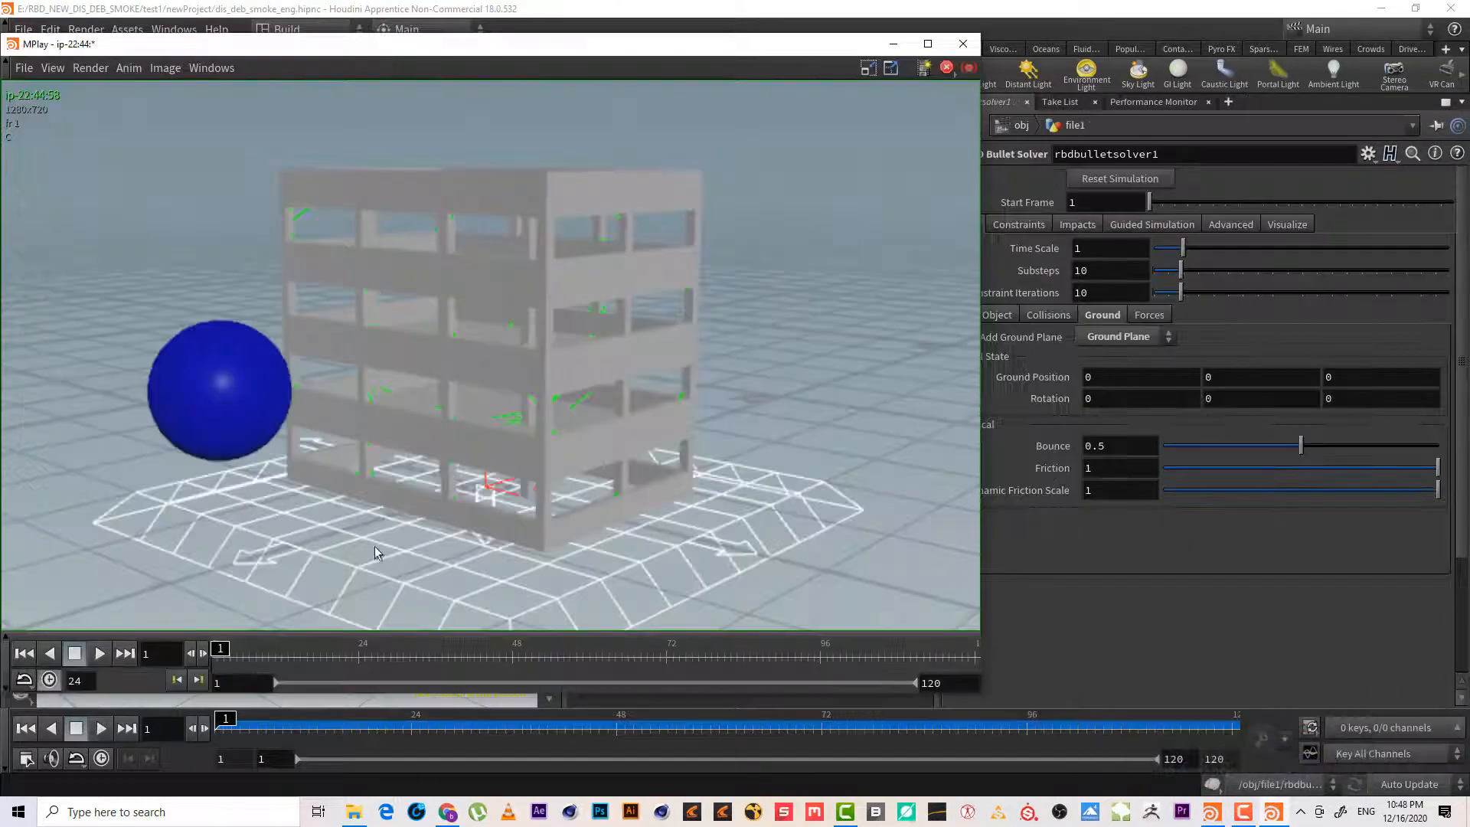
# Review the building impact flipbook in MPlay by playing it twice, scrub it to frame 11 and close the player
pyautogui.click(99, 655)
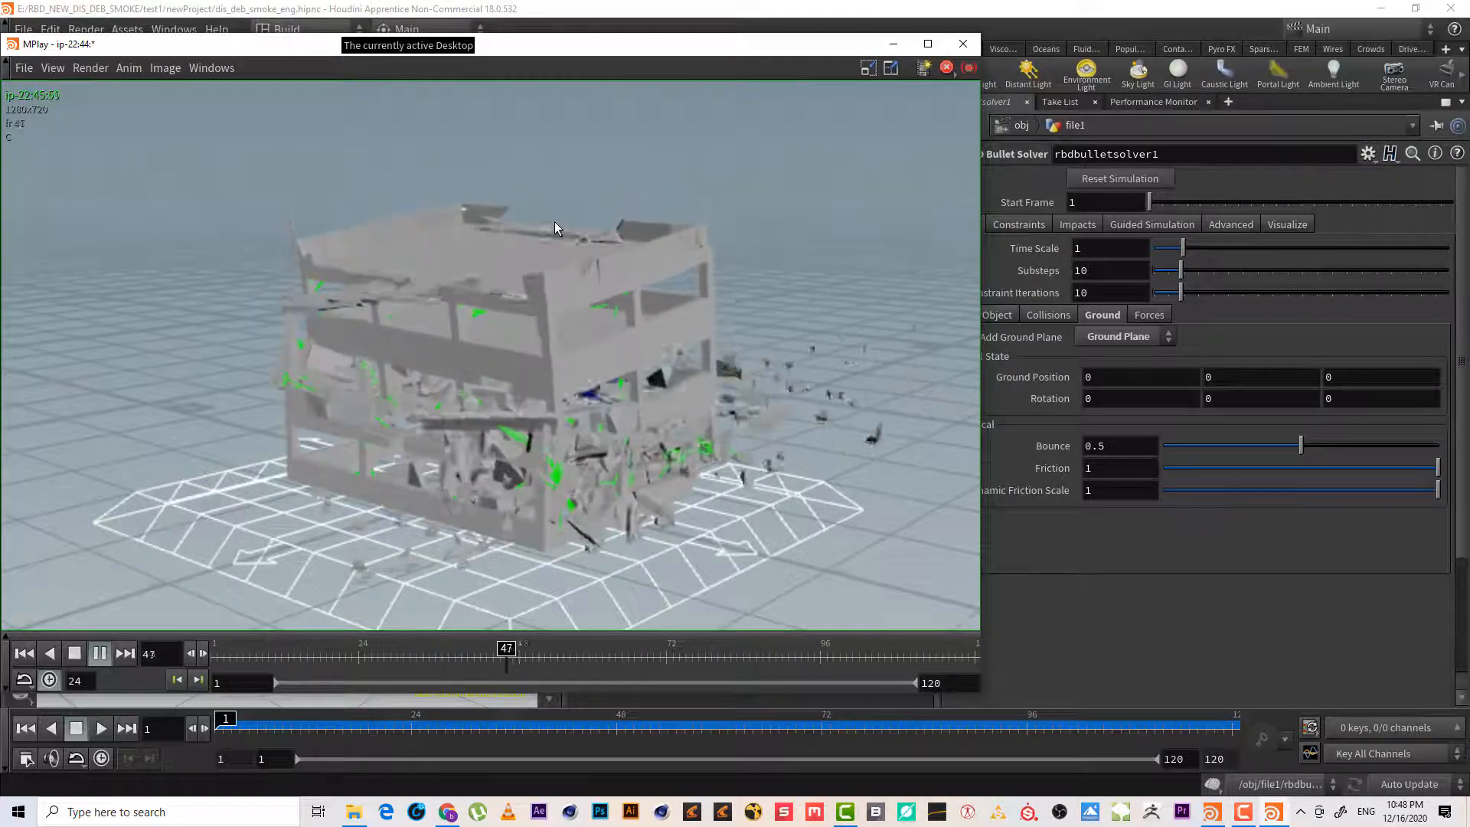
pyautogui.moveTo(339, 666); pyautogui.dragTo(35, 597)
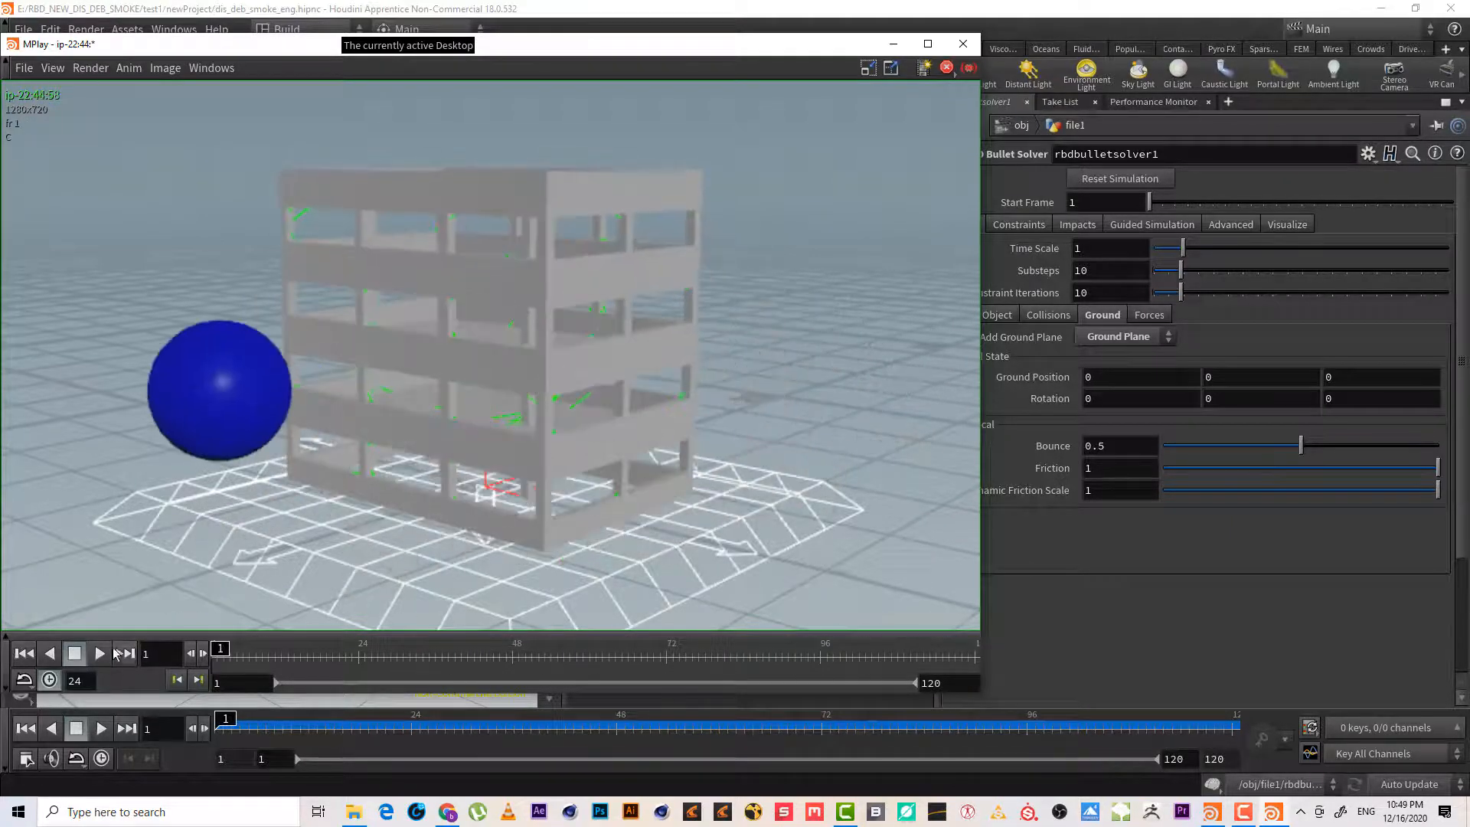
pyautogui.click(96, 651)
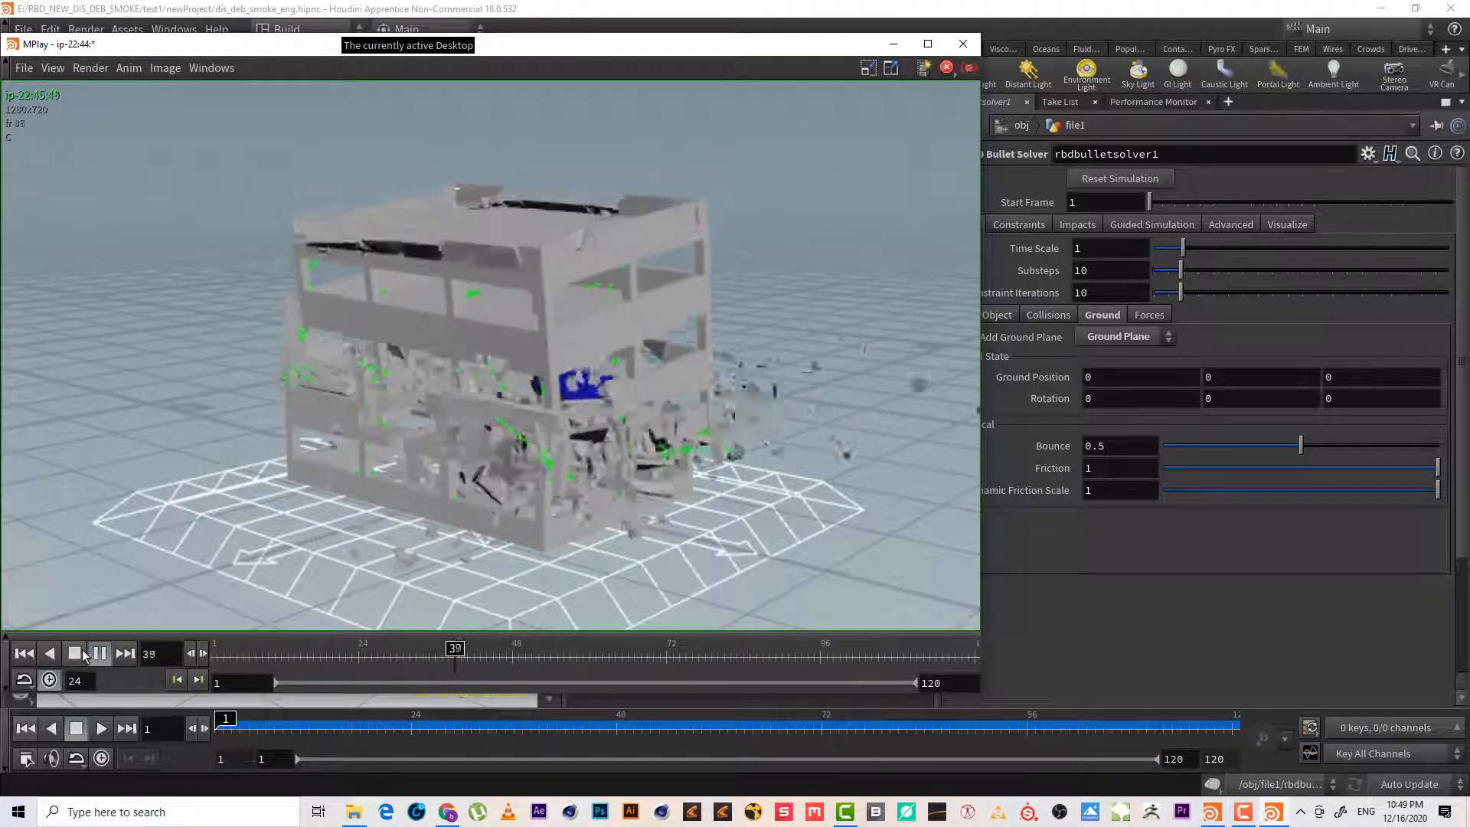
pyautogui.click(81, 655)
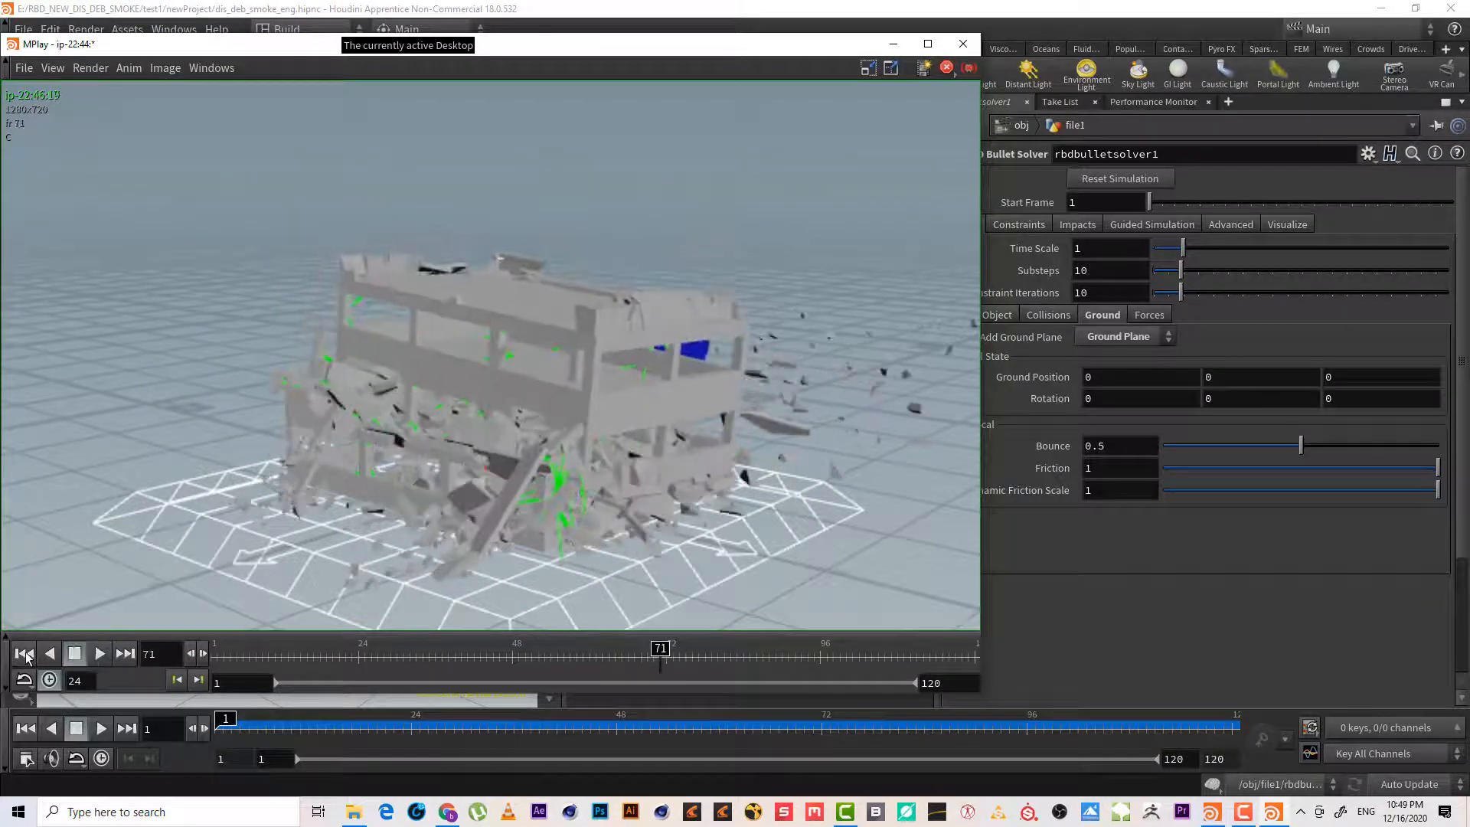
pyautogui.click(25, 655)
pyautogui.moveTo(212, 659); pyautogui.dragTo(276, 643)
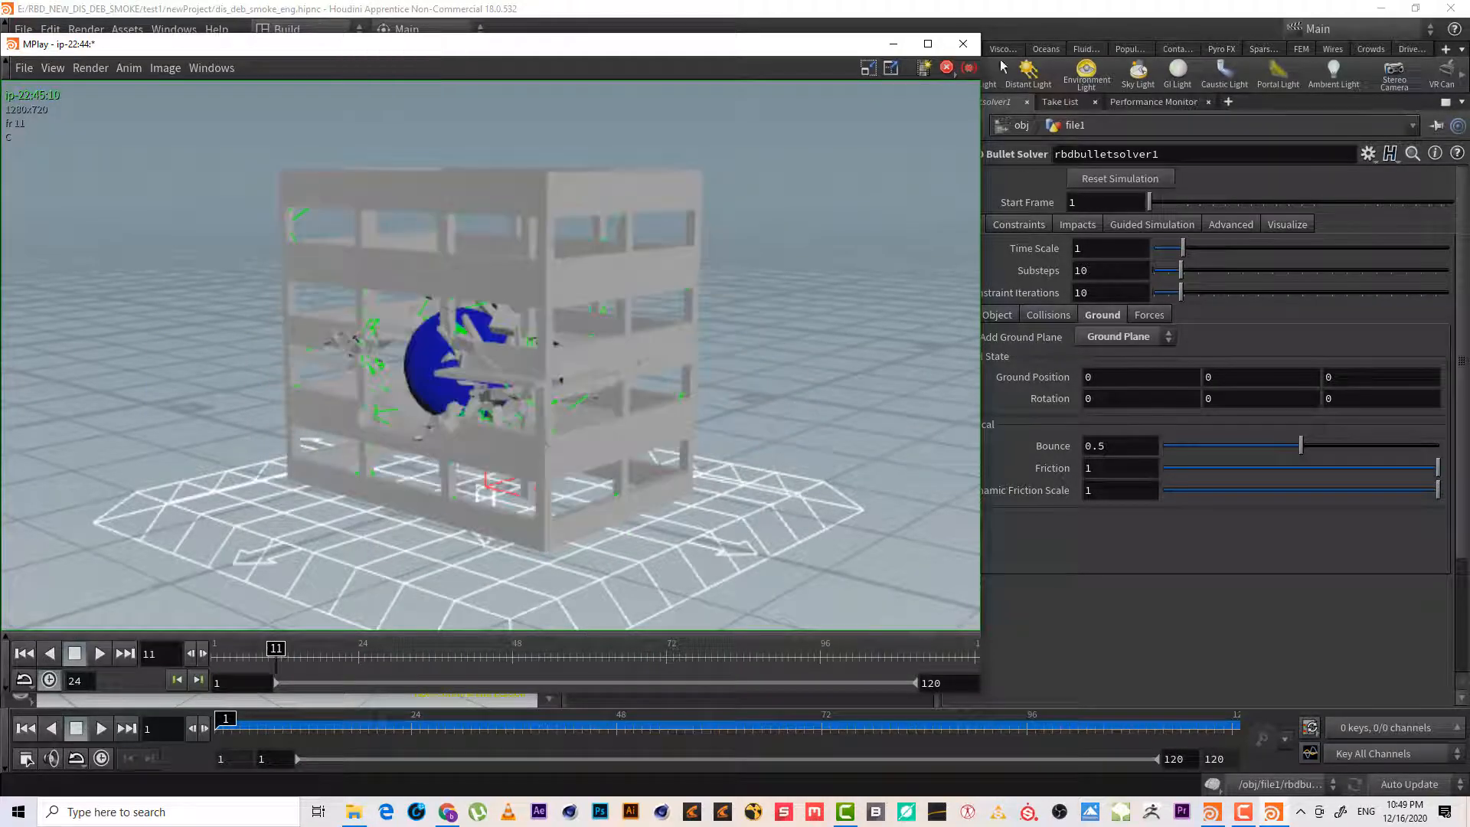
pyautogui.click(963, 44)
# Set the glue Primary Strength of the slabs' RBD Material Fracture node, below blast4, to 6000
pyautogui.moveTo(810, 435); pyautogui.dragTo(774, 585, button='middle')
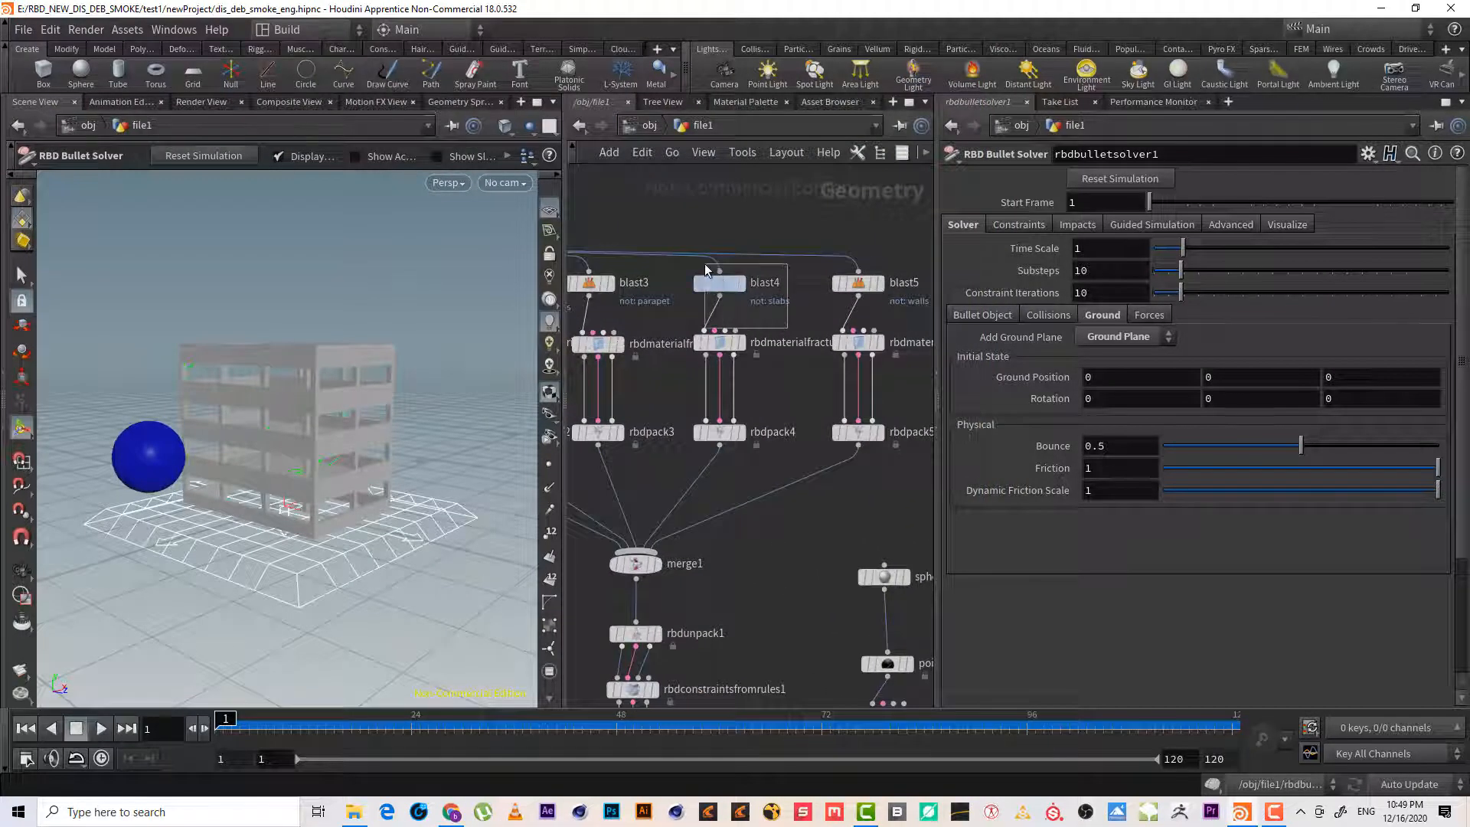
pyautogui.click(720, 284)
pyautogui.click(722, 342)
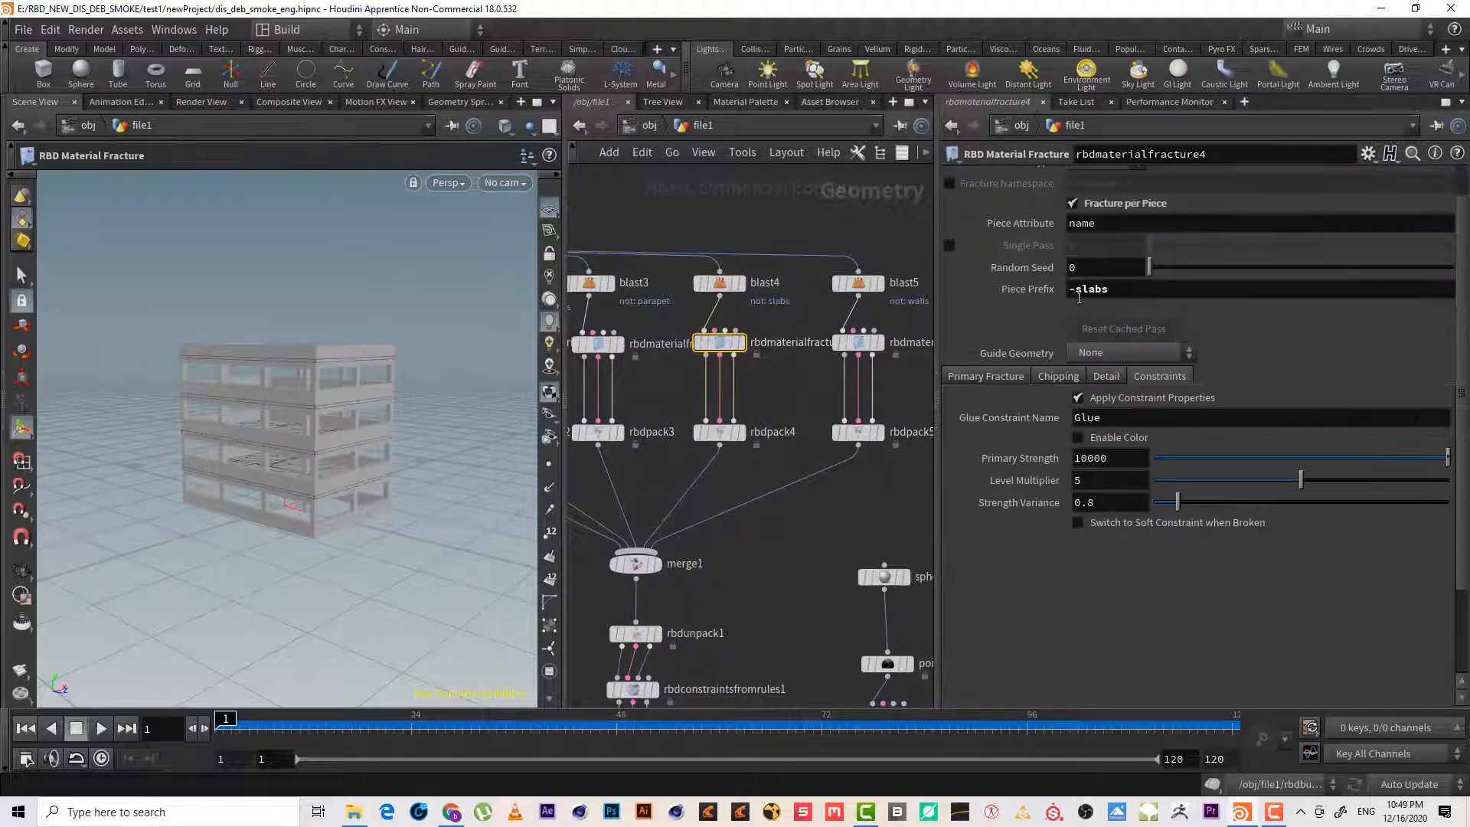
pyautogui.click(1103, 459)
pyautogui.write('0')
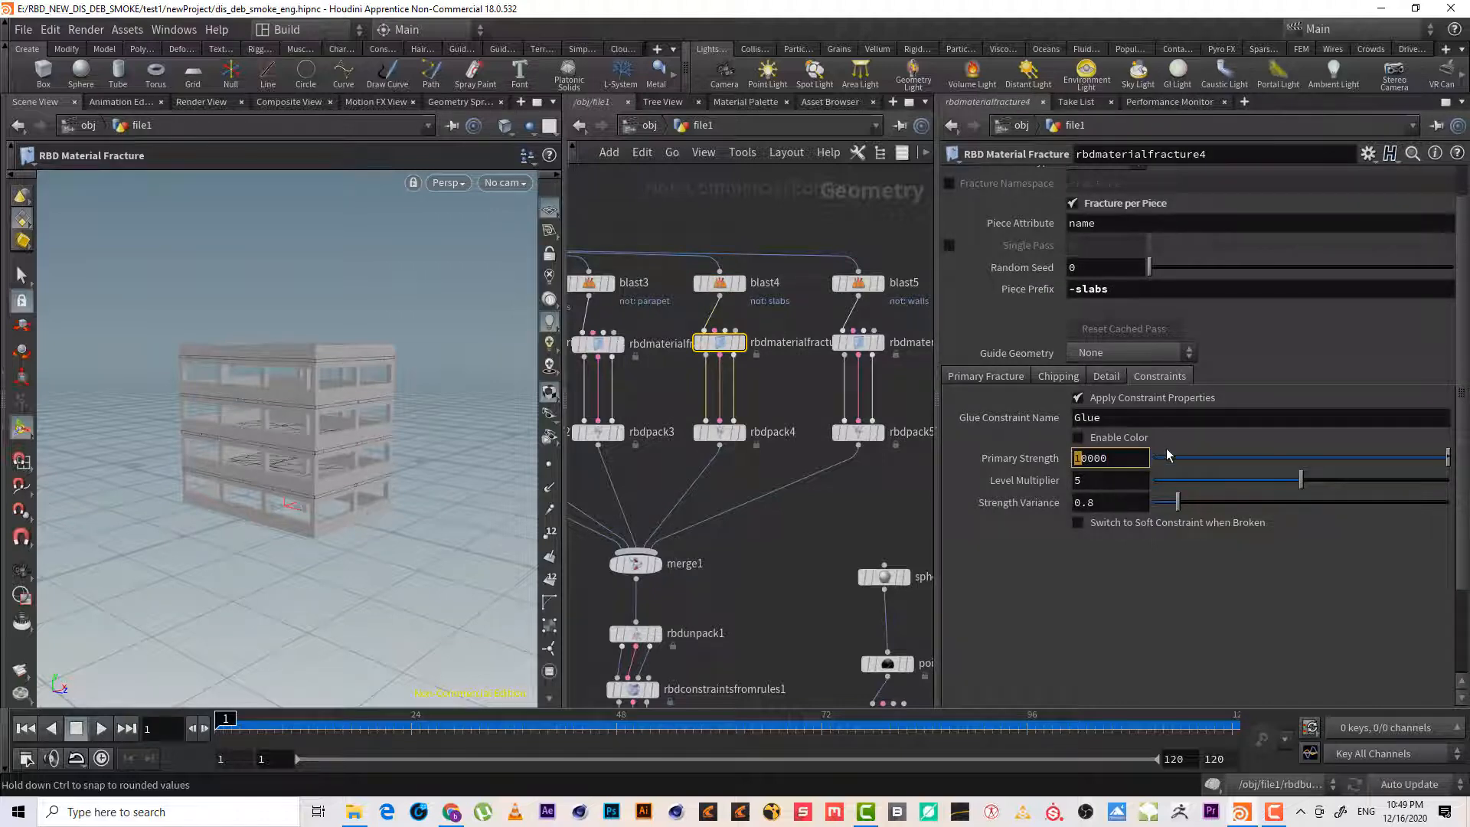
pyautogui.write('6')
pyautogui.press('Return')
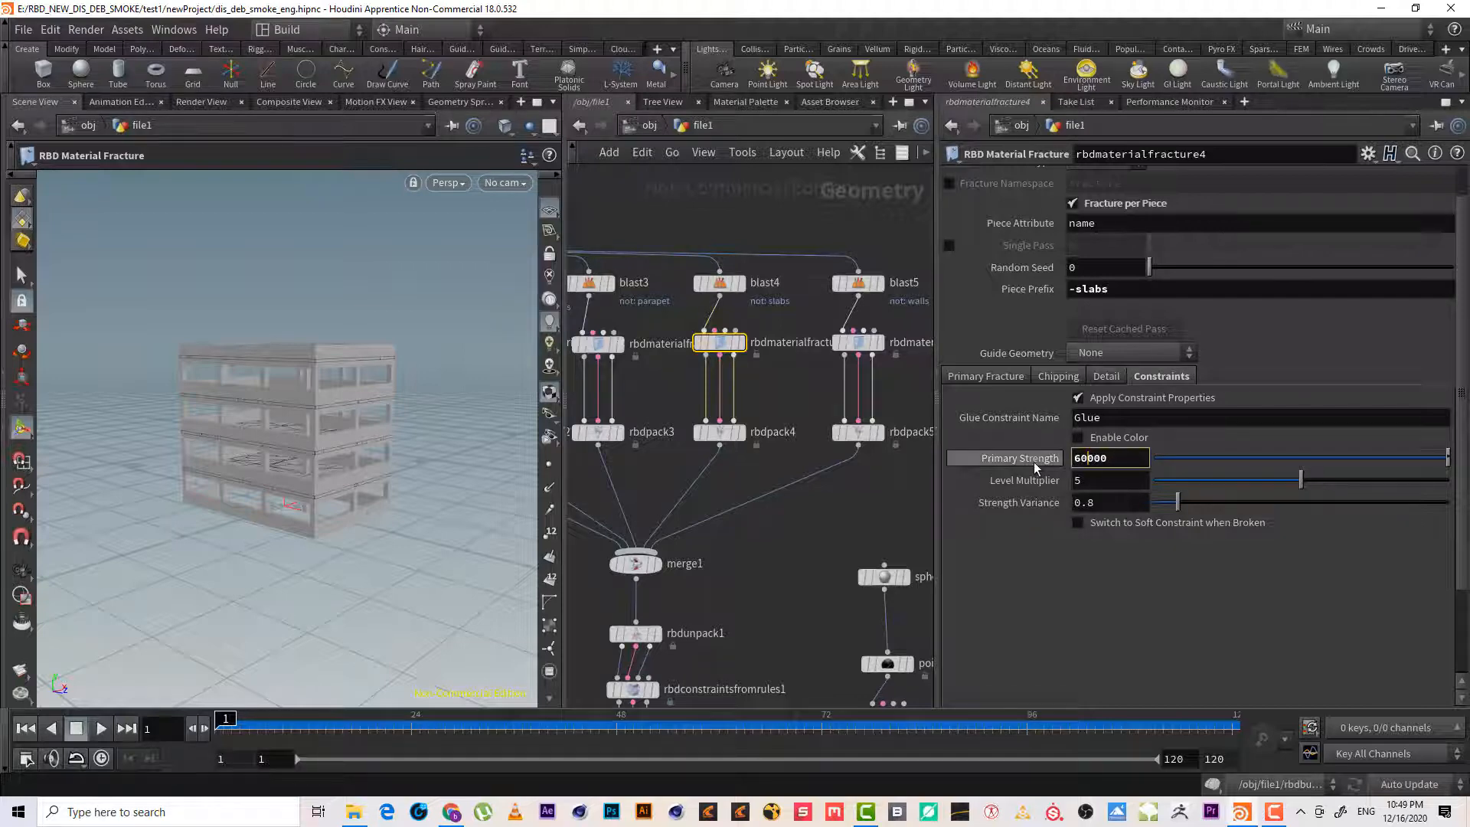
pyautogui.hotkey('ctrl', 'z')
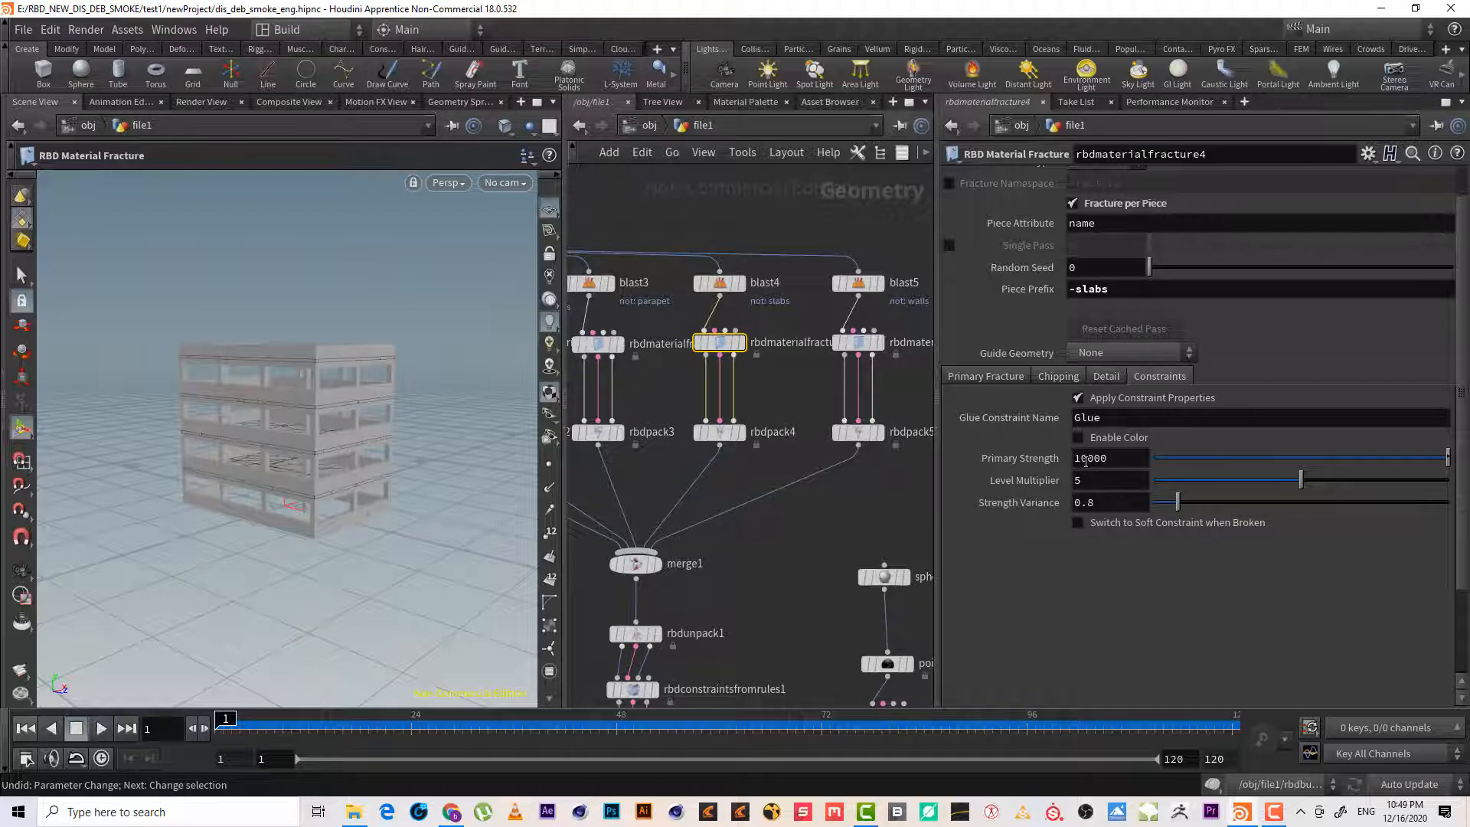
pyautogui.write('6')
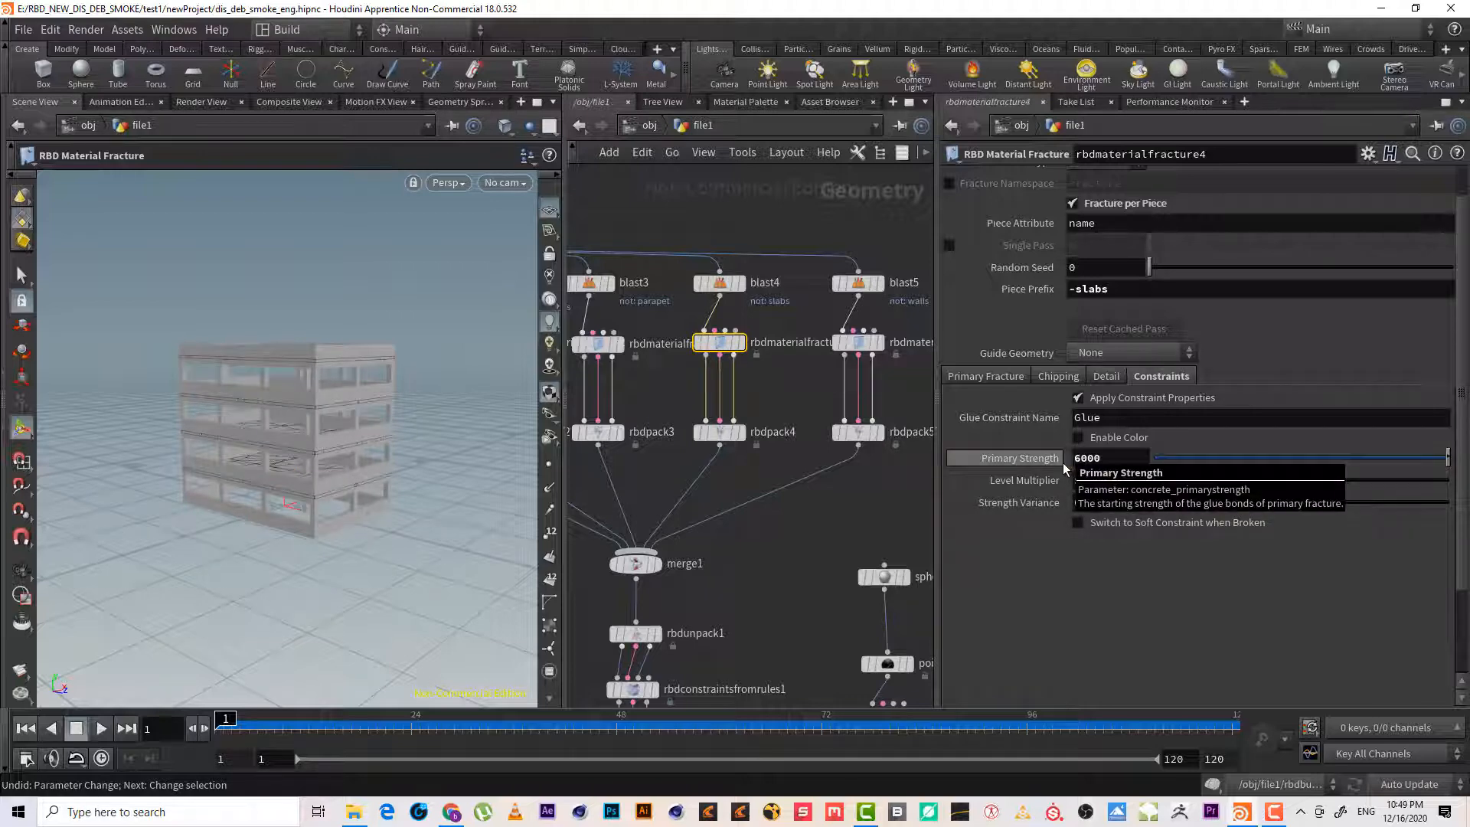
# Open the Primary Fracture settings of the slabs' RBD Material Fracture node below blast4 and examine the roof slab's crack pattern
pyautogui.press('Return')
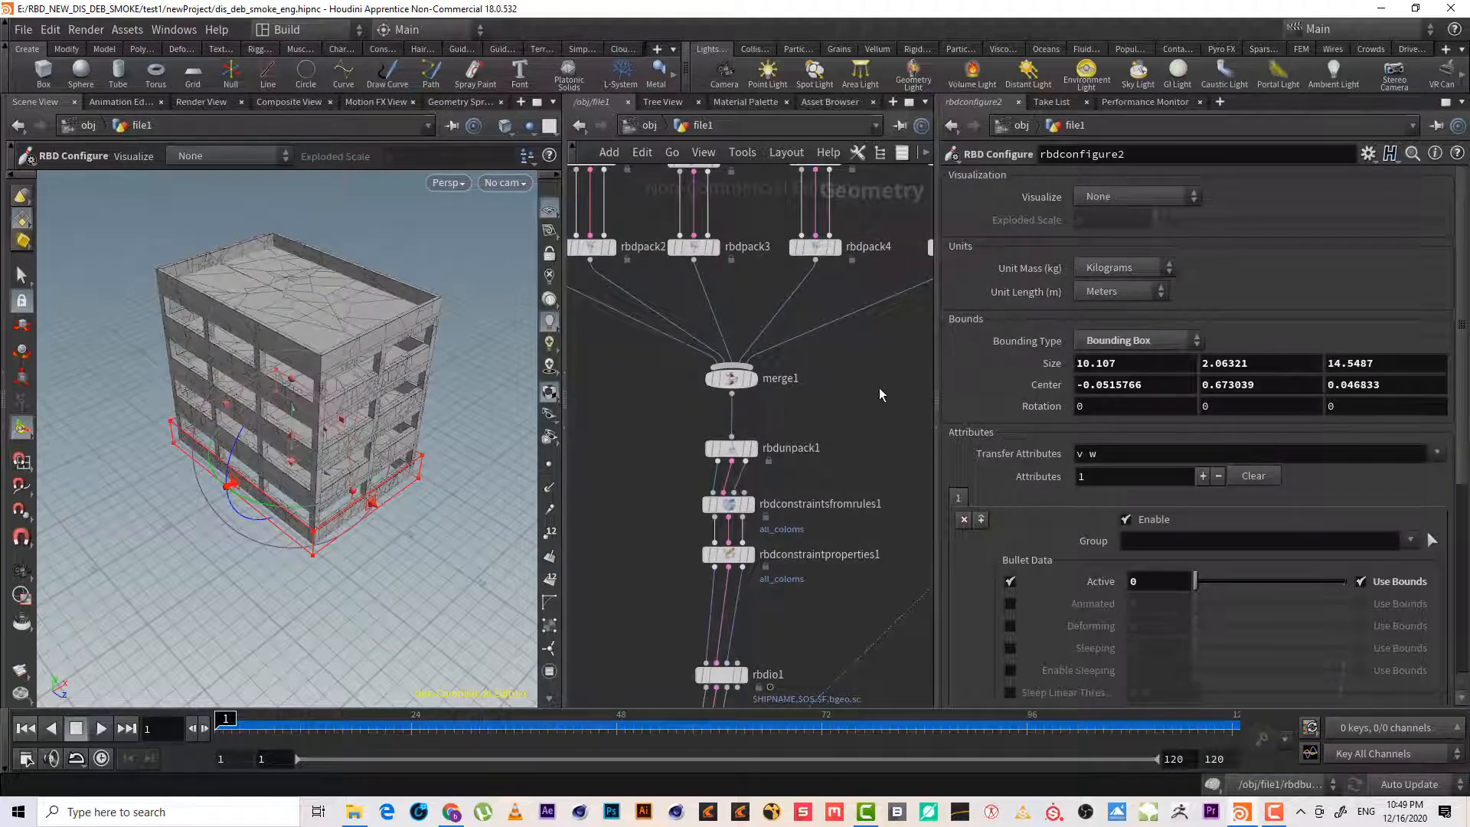
pyautogui.moveTo(880, 389); pyautogui.dragTo(757, 627, button='middle')
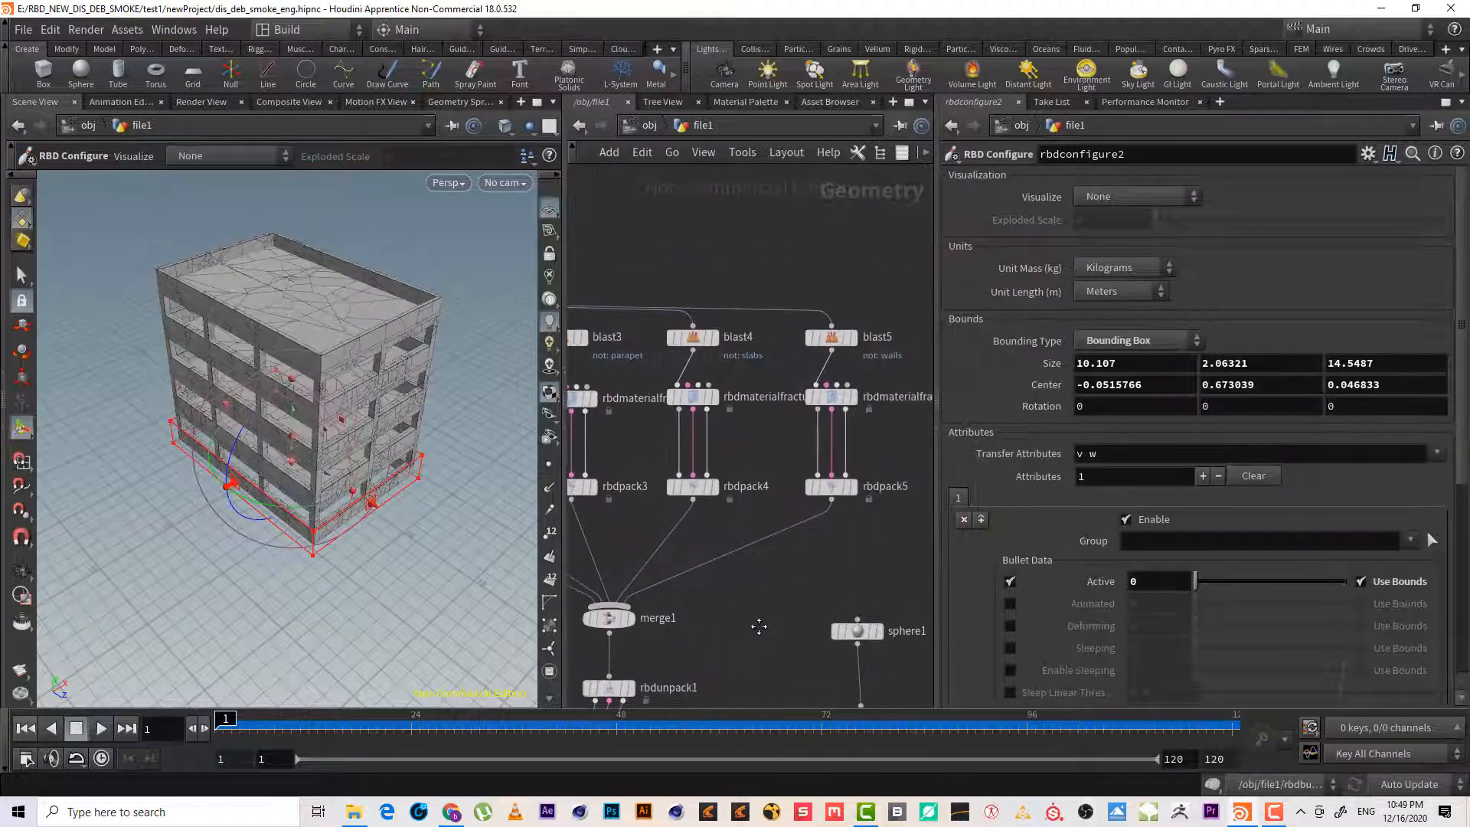
pyautogui.click(693, 397)
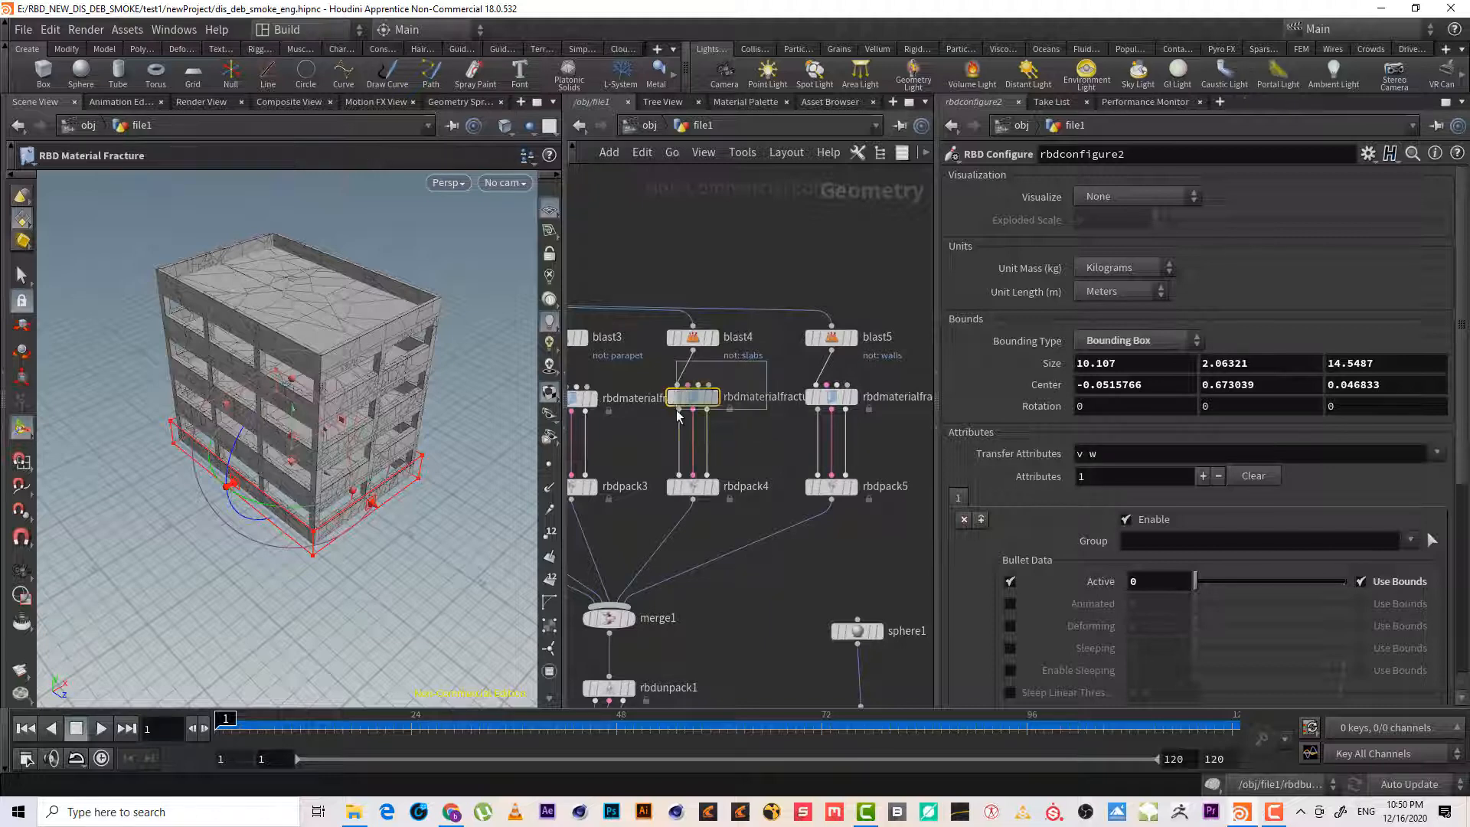
pyautogui.press('Escape')
pyautogui.scroll(5, 315, 337)
pyautogui.keyDown('alt'); pyautogui.moveTo(307, 323); pyautogui.dragTo(307, 335); pyautogui.keyUp('alt')
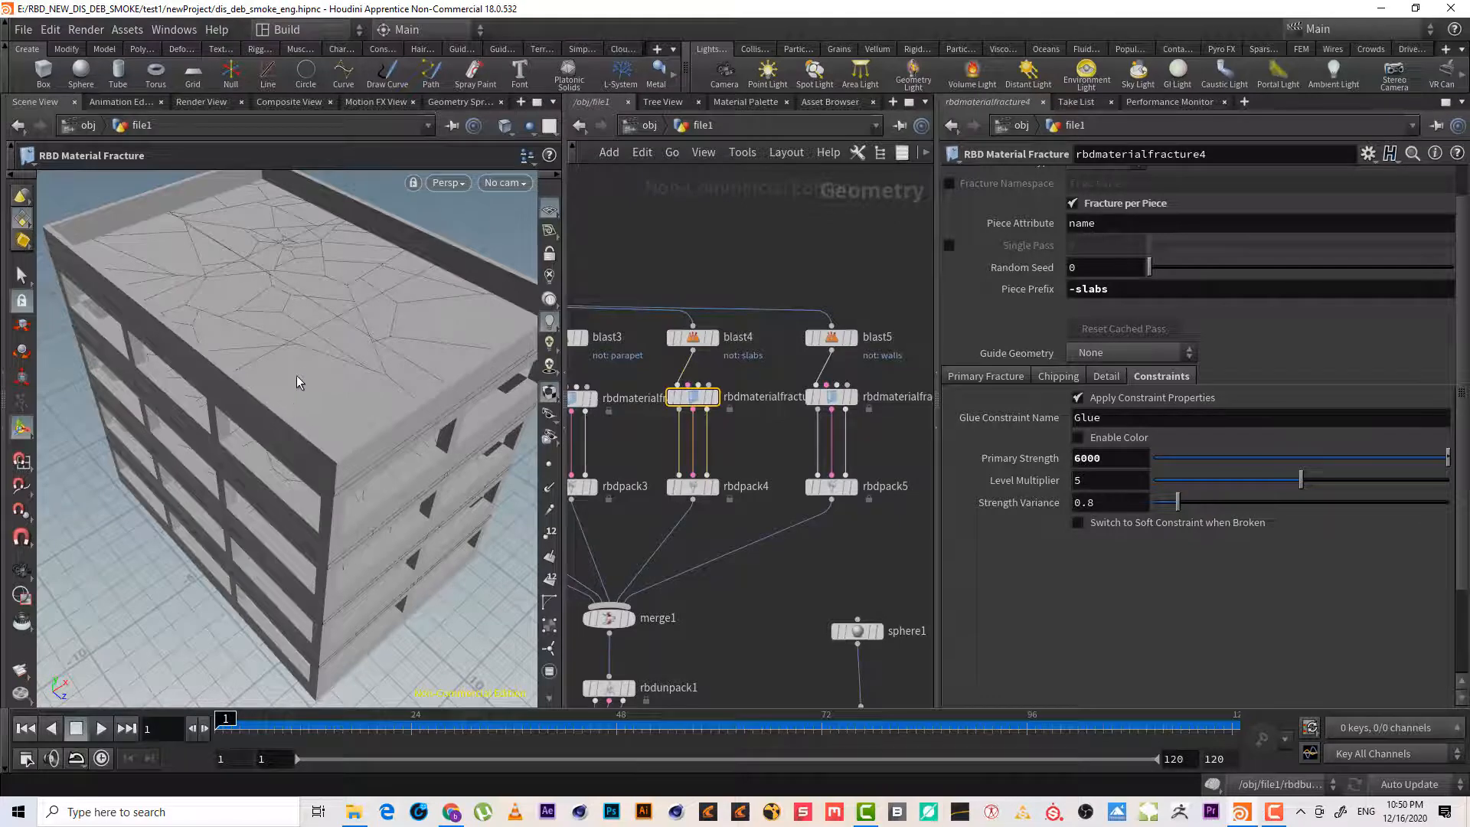
pyautogui.click(966, 377)
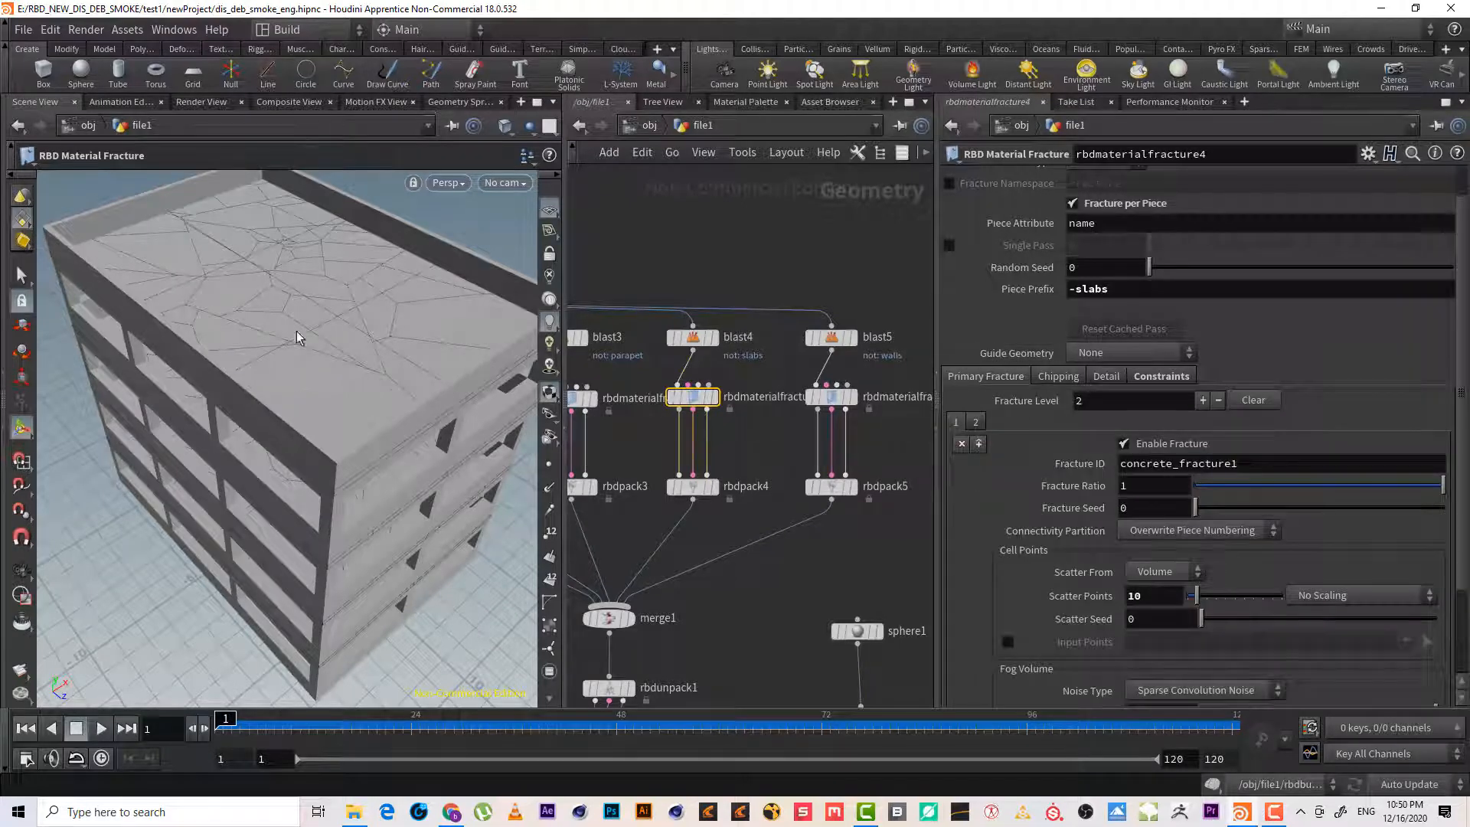
pyautogui.press('Escape')
pyautogui.scroll(3, 341, 320)
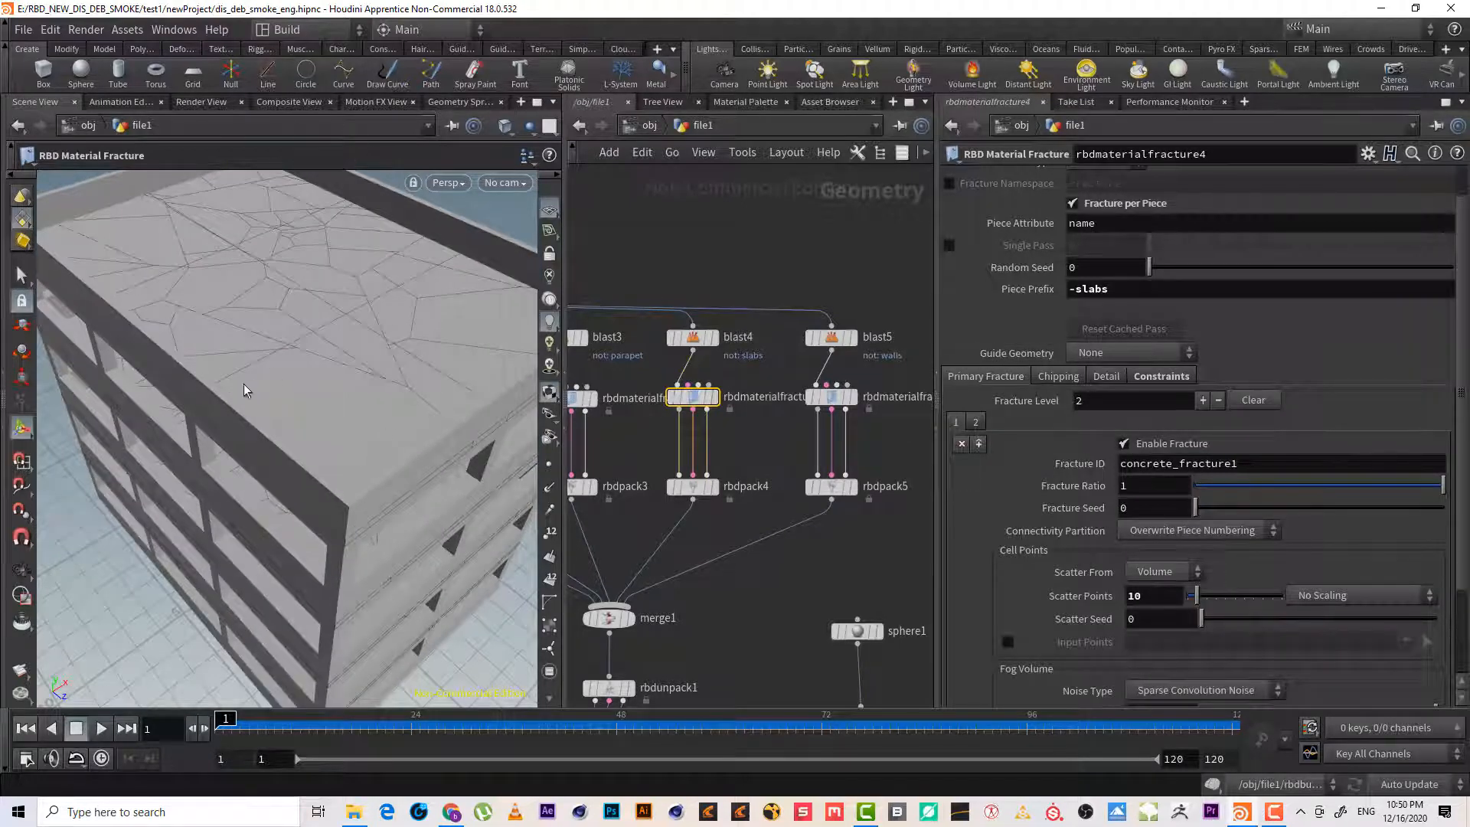
pyautogui.scroll(2, 239, 374)
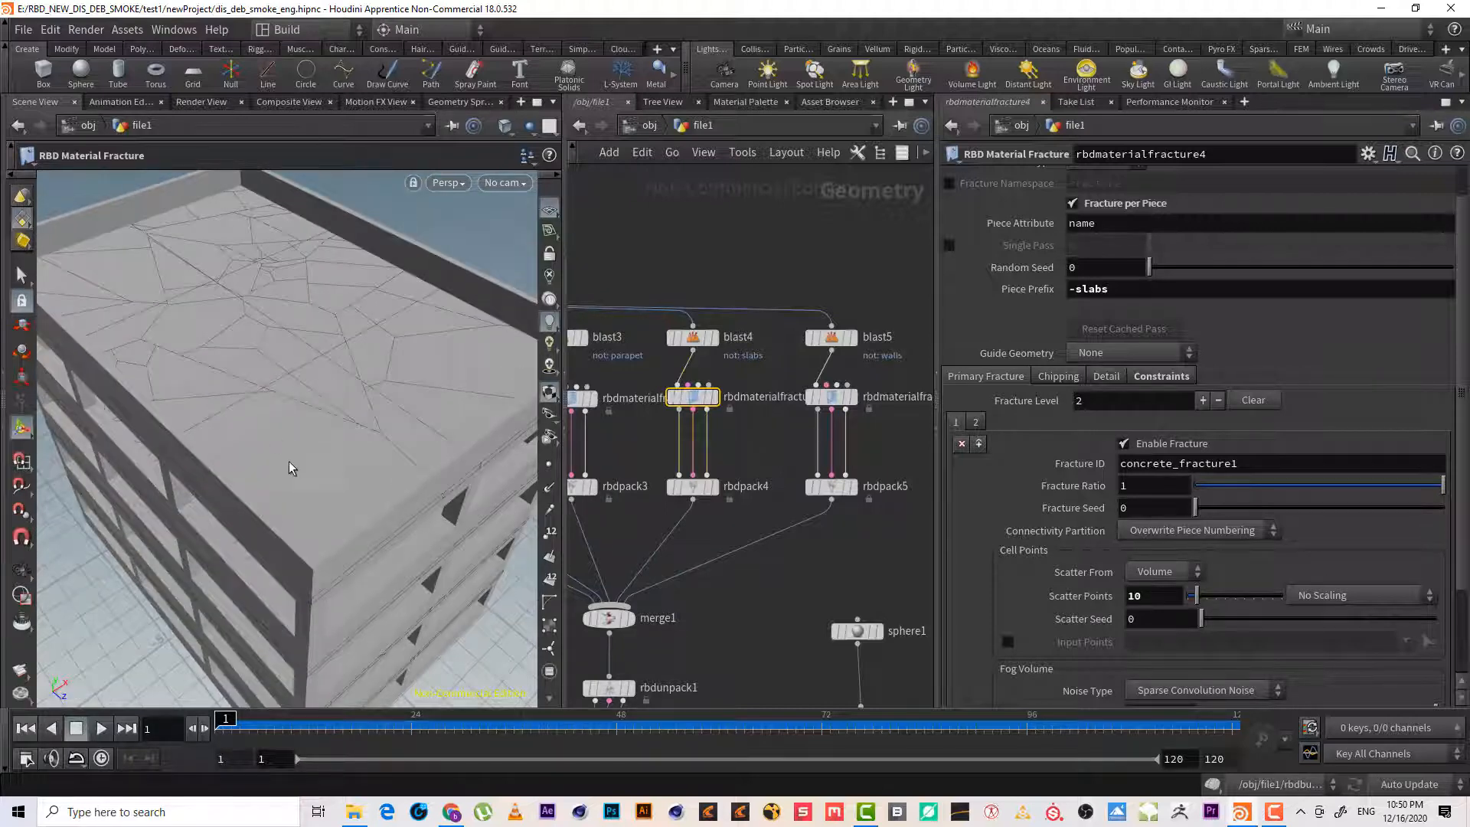
# Set the slabs' first-level fracture Scatter Points to 20 and the glue Primary Strength to 1000
pyautogui.click(1139, 596)
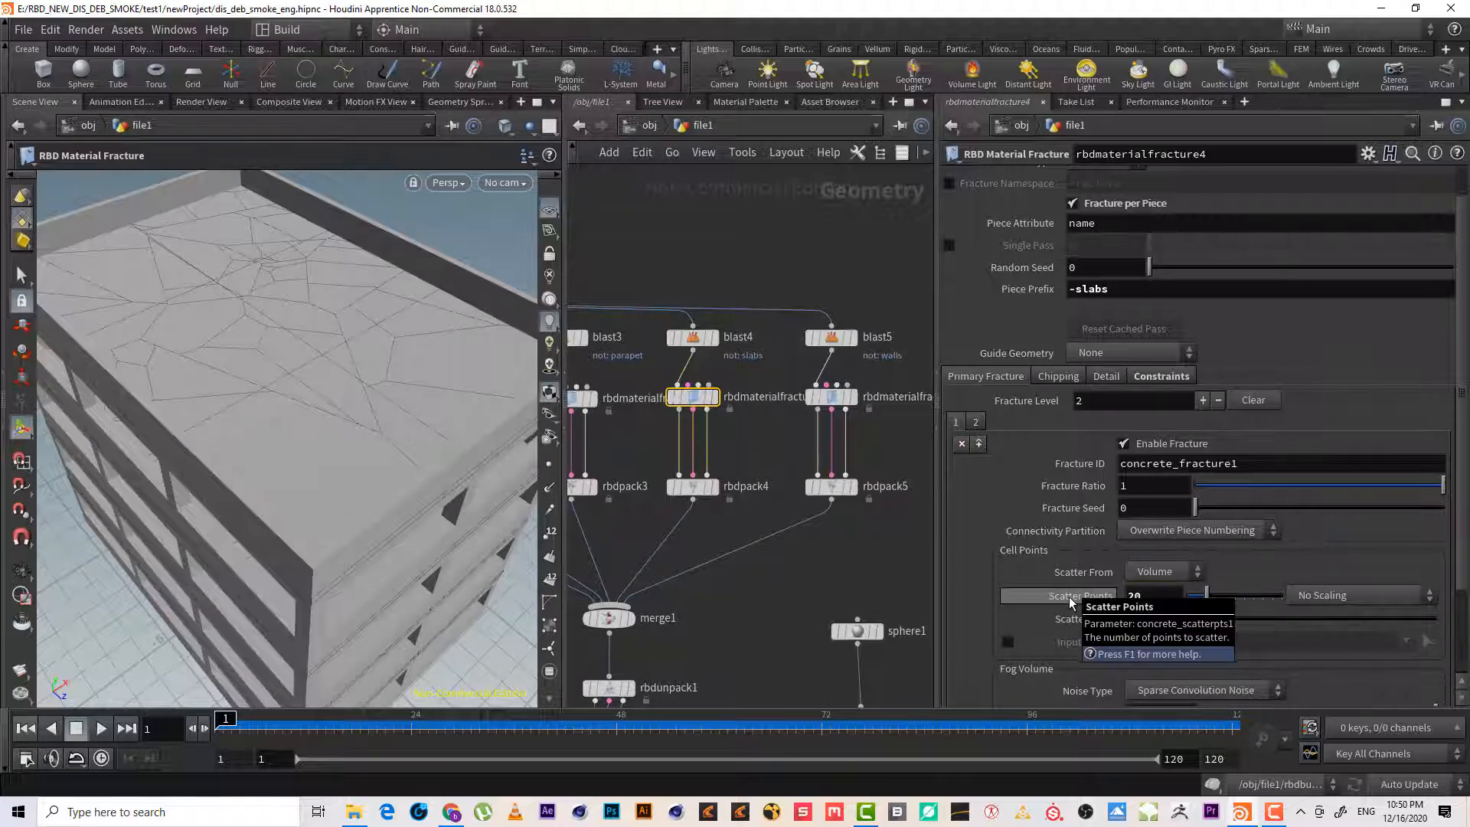
pyautogui.write('20')
pyautogui.press('Return')
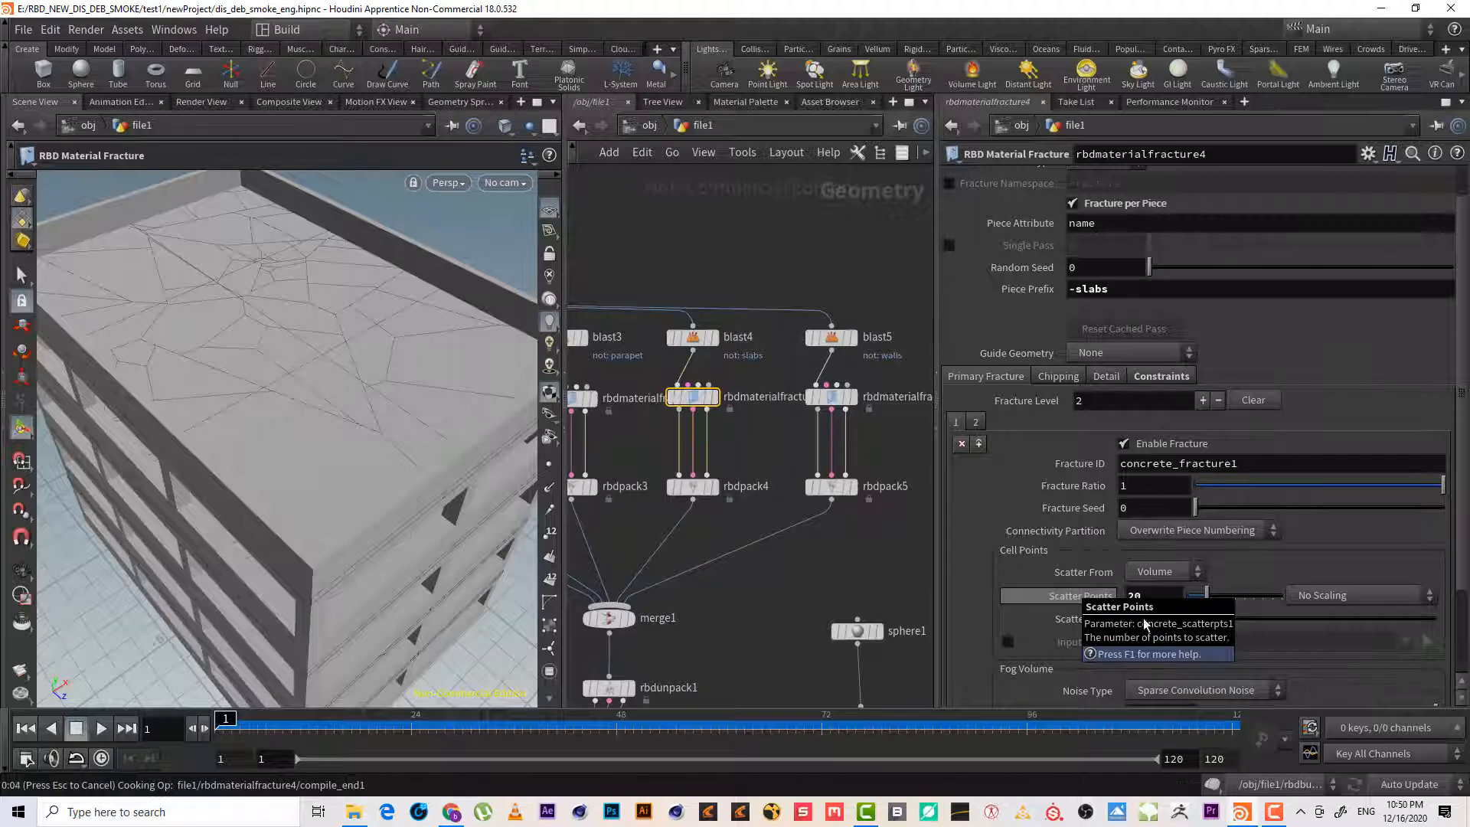
pyautogui.click(1186, 380)
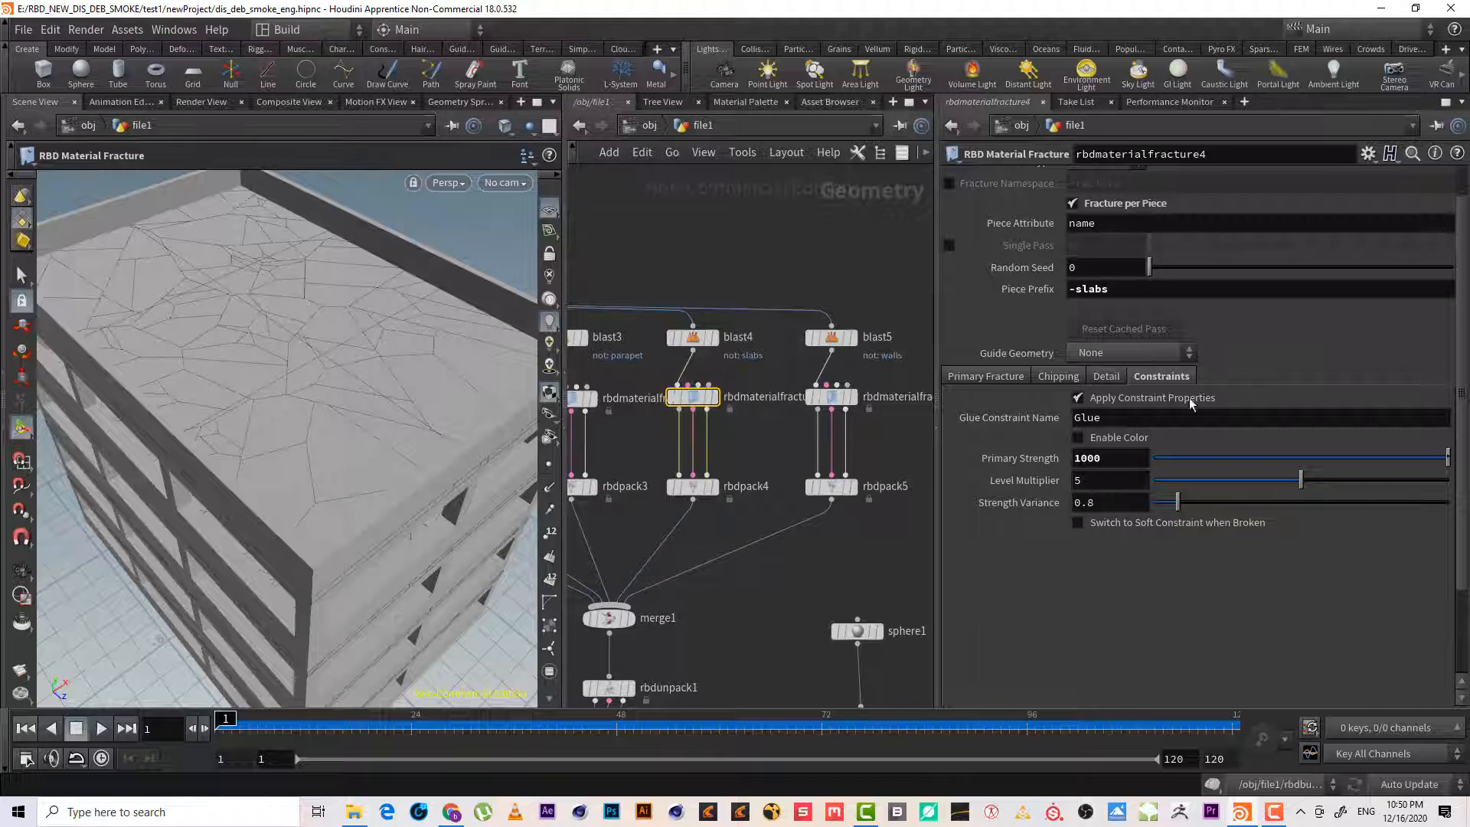
pyautogui.click(1106, 375)
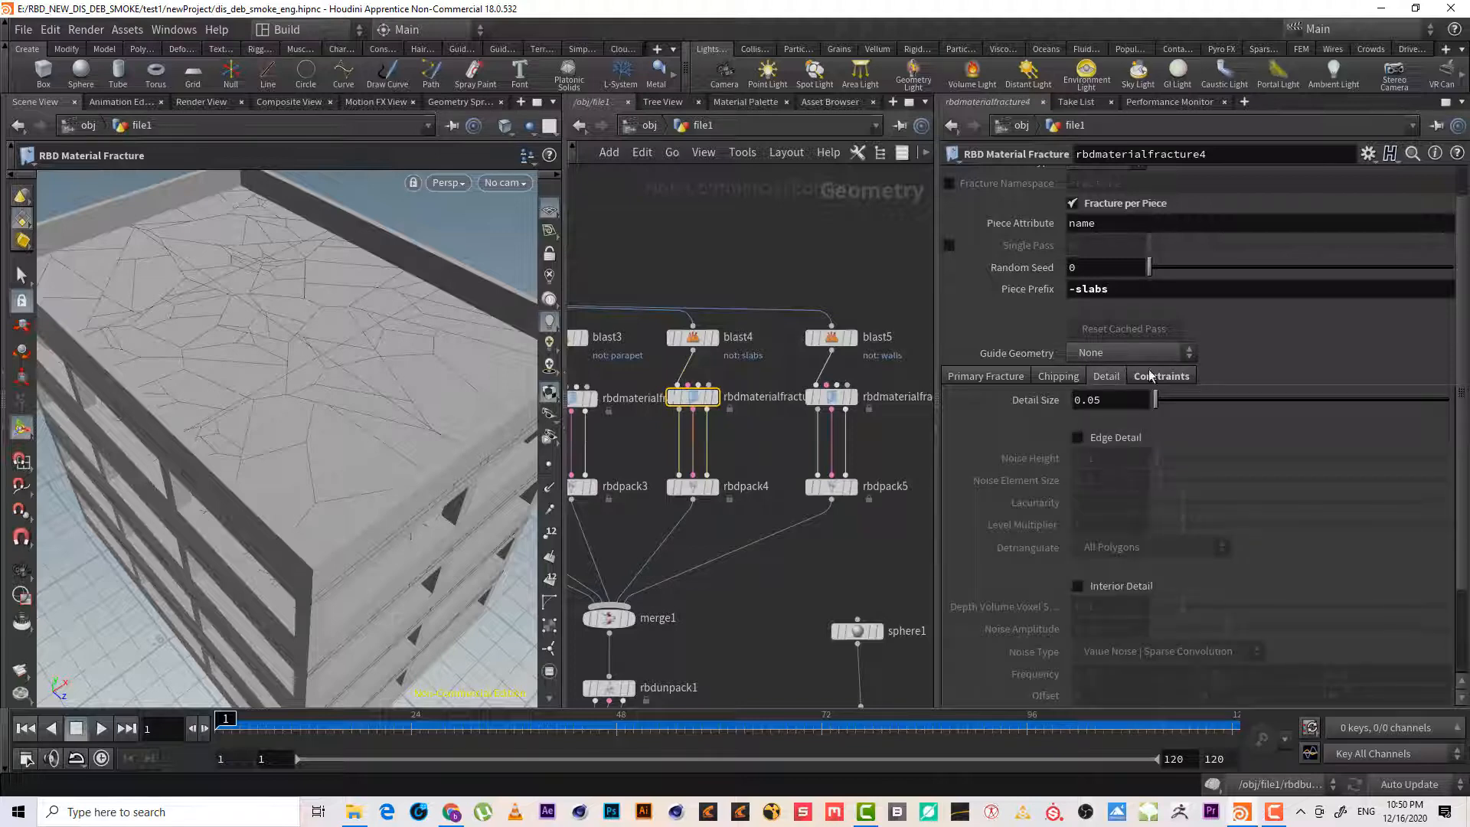
pyautogui.click(1152, 376)
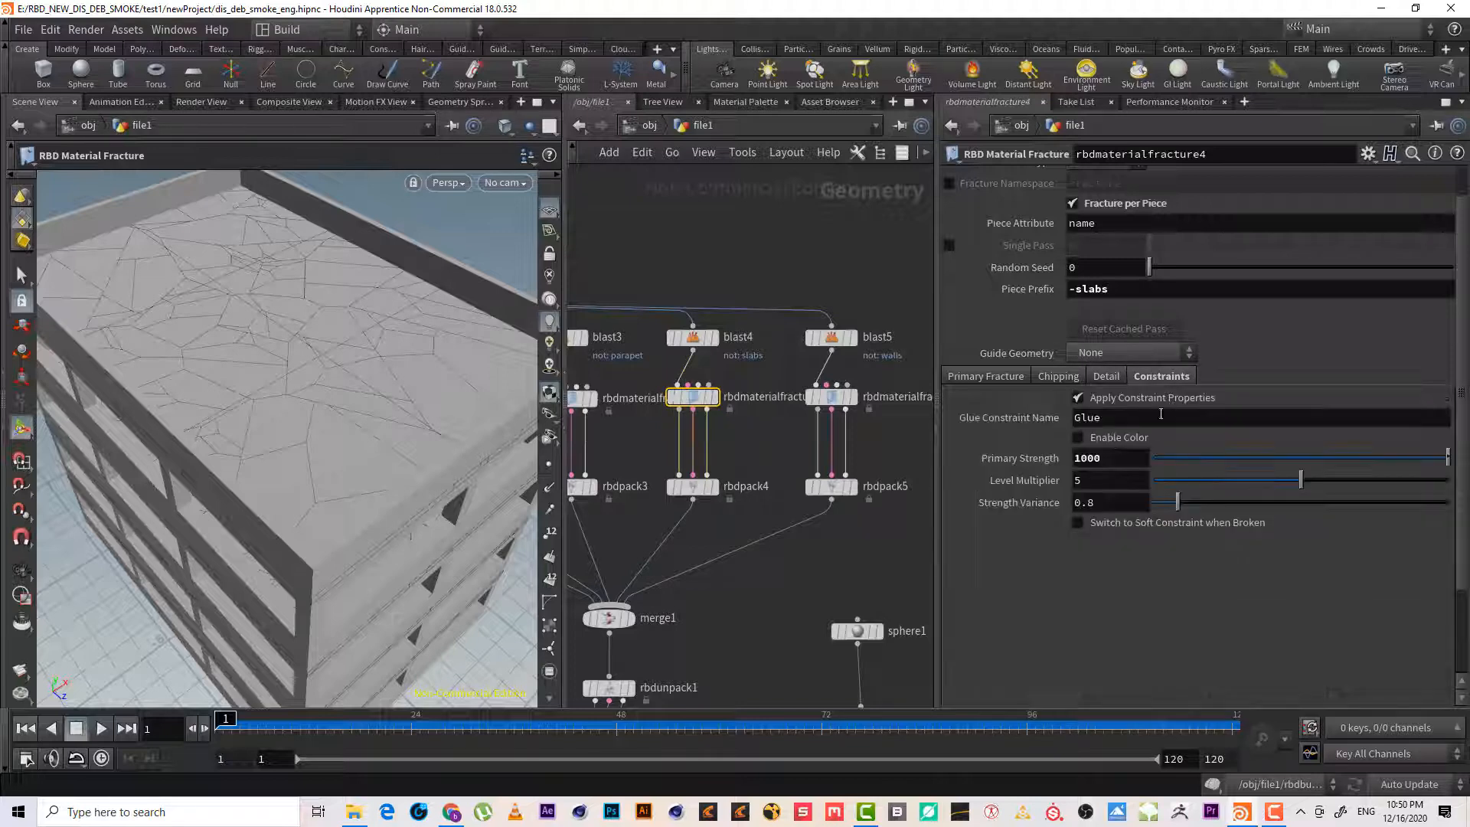
# Raise the slabs' Scatter Points to 30 and display only the output of their RBD Material Fracture node
pyautogui.click(991, 376)
pyautogui.click(1141, 595)
pyautogui.write('30')
pyautogui.press('Return')
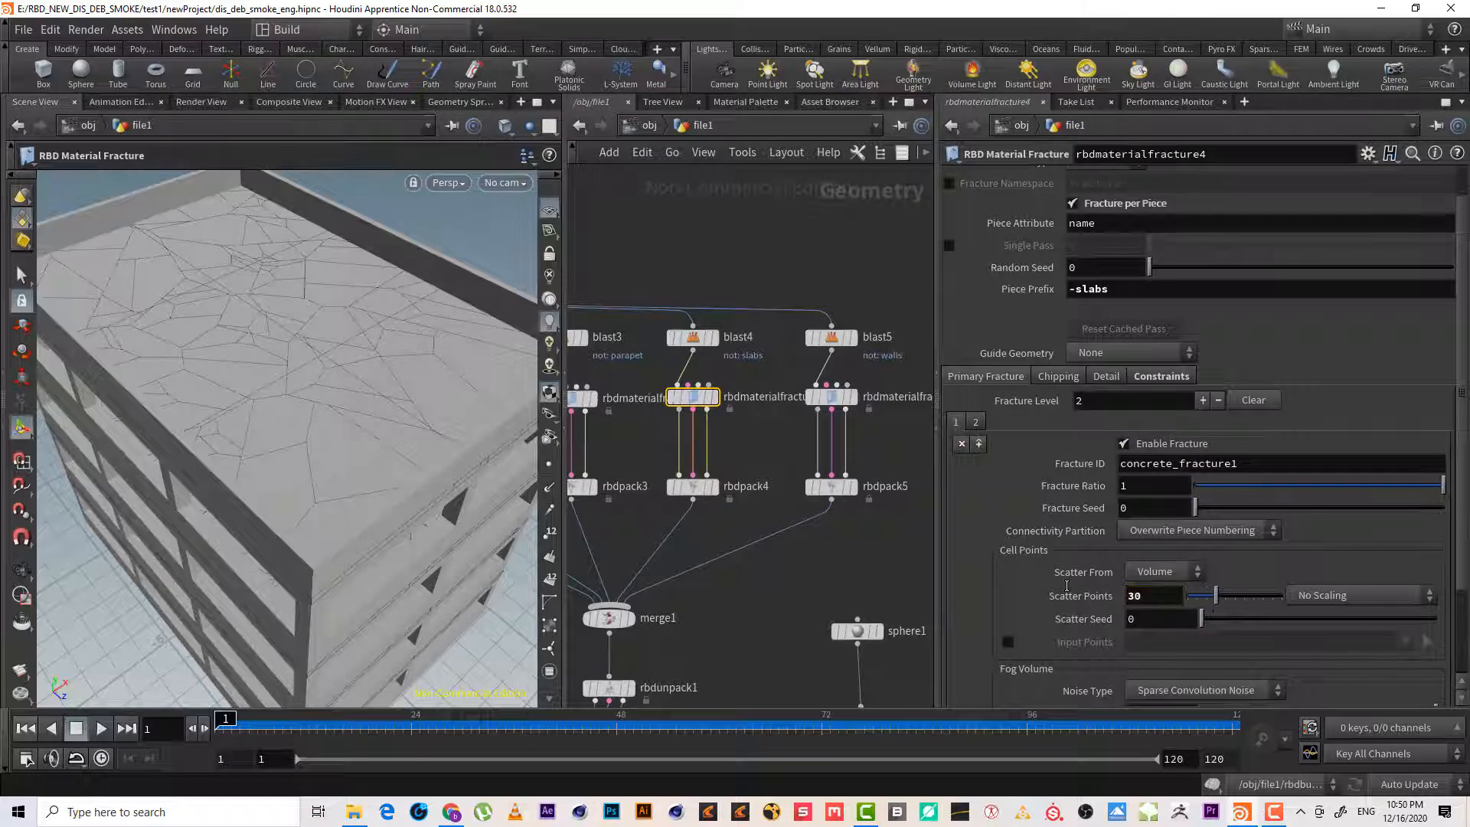
pyautogui.click(714, 404)
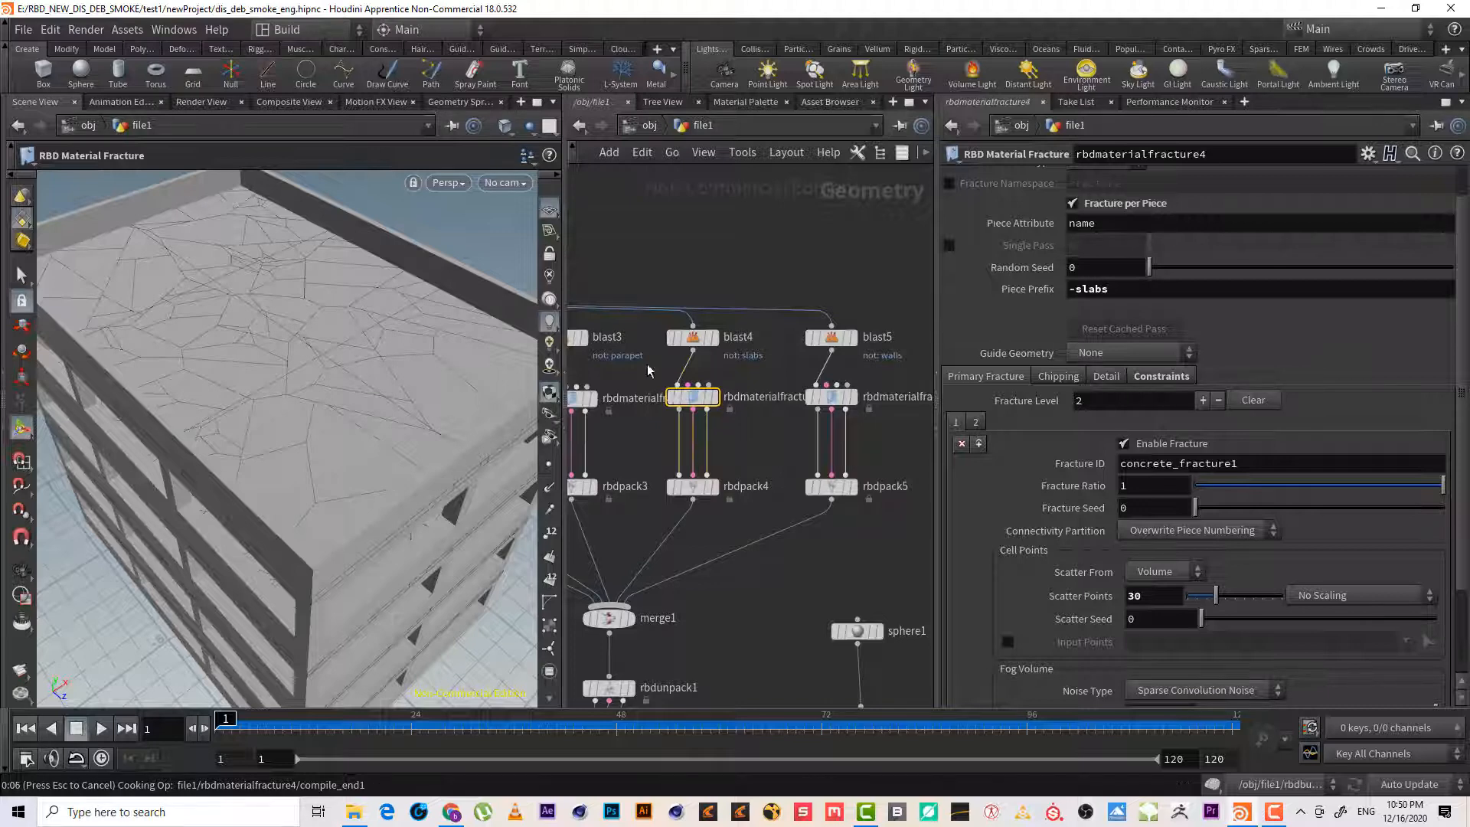
pyautogui.keyDown('alt'); pyautogui.moveTo(315, 401); pyautogui.dragTo(315, 440); pyautogui.keyUp('alt')
pyautogui.keyDown('alt'); pyautogui.moveTo(315, 440); pyautogui.dragTo(269, 431, button='right'); pyautogui.keyUp('alt')
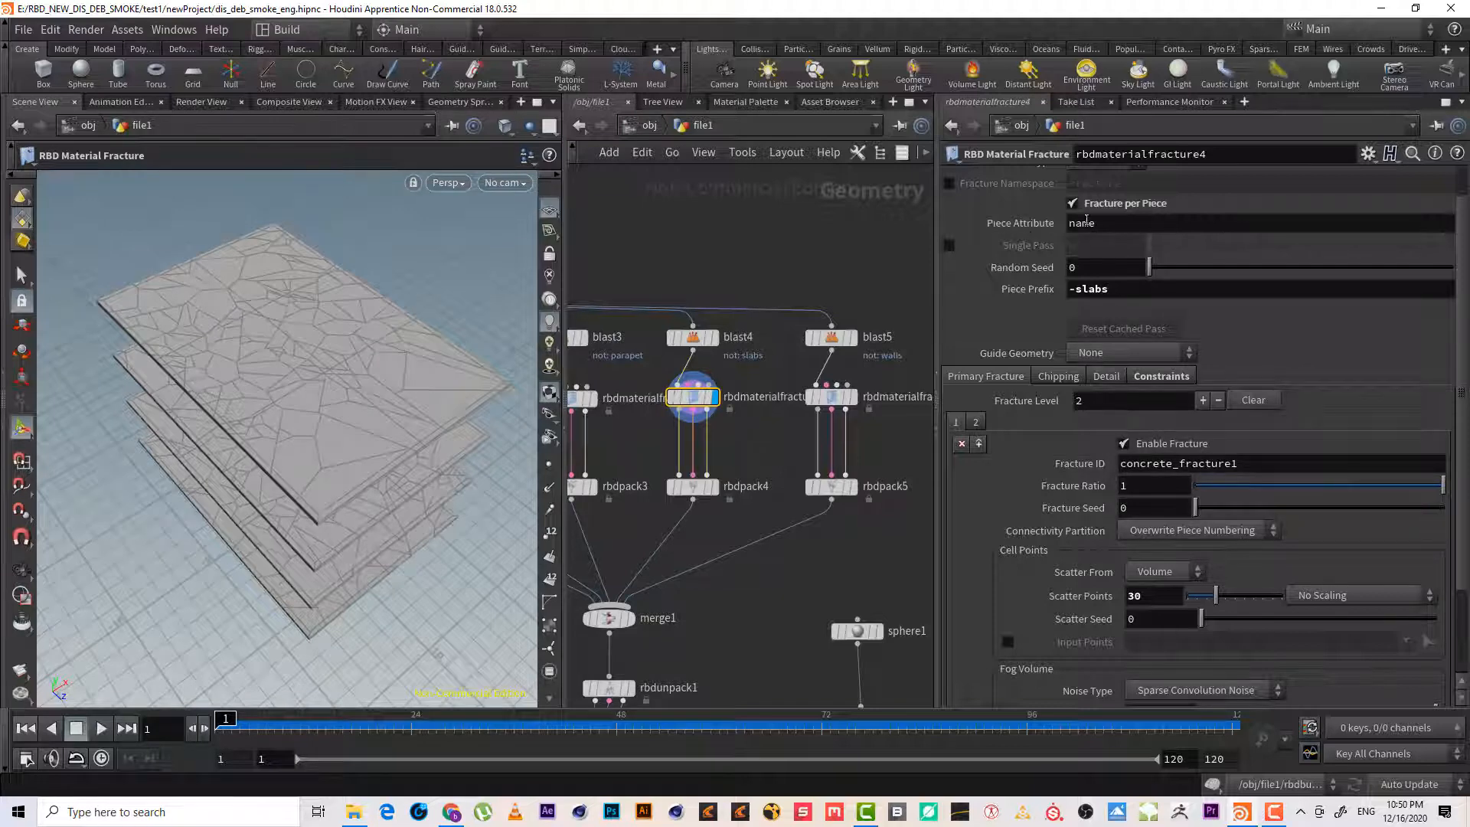
pyautogui.keyDown('alt'); pyautogui.moveTo(217, 387); pyautogui.dragTo(348, 389, button='right'); pyautogui.keyUp('alt')
pyautogui.keyDown('alt'); pyautogui.moveTo(348, 388); pyautogui.dragTo(384, 377); pyautogui.keyUp('alt')
# Increase the slabs' Scatter Points to 50 and check the finer crack pattern on the stacked slabs
pyautogui.moveTo(1157, 596); pyautogui.dragTo(1022, 600)
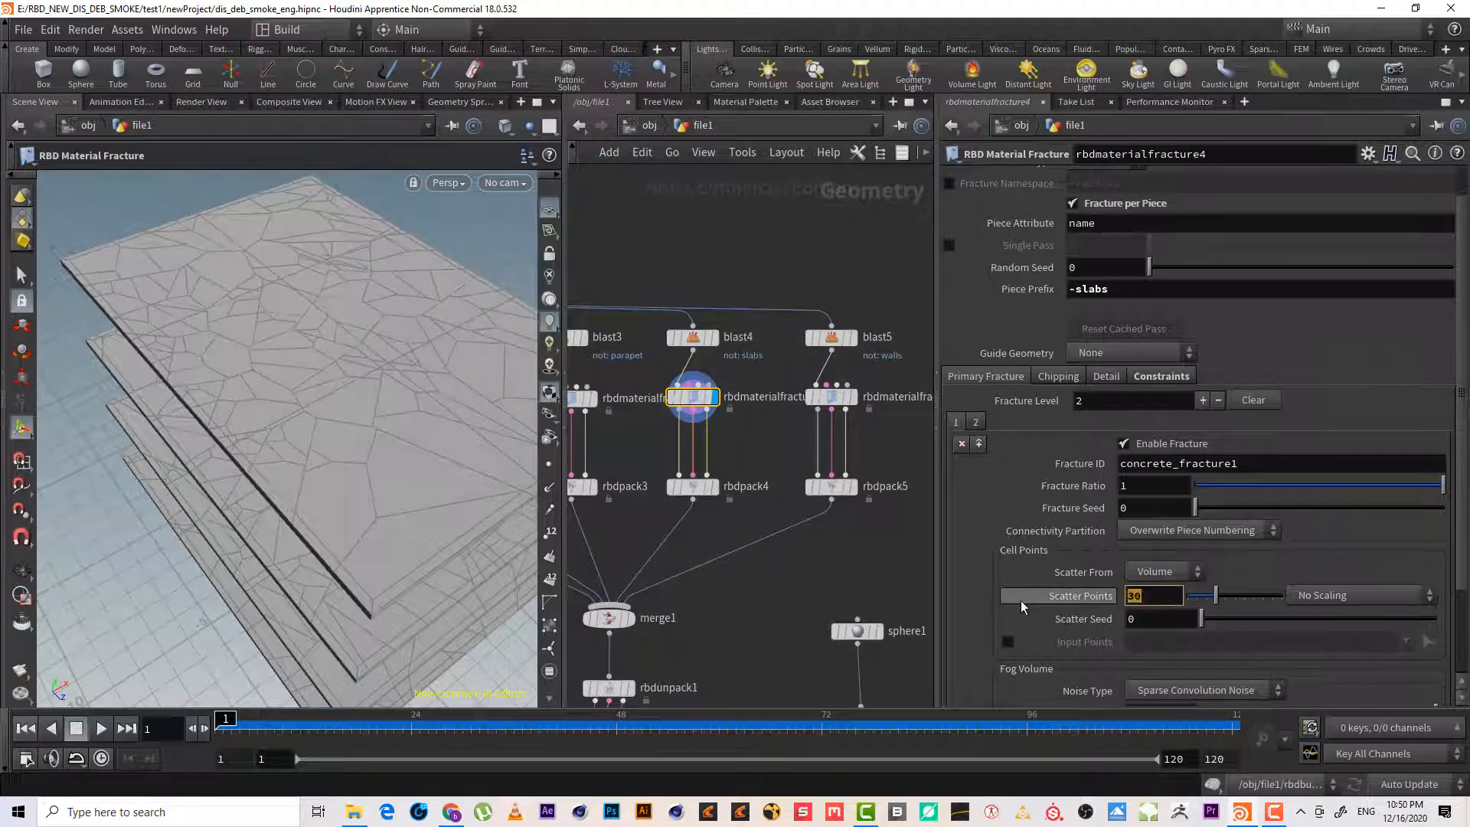
pyautogui.write('50')
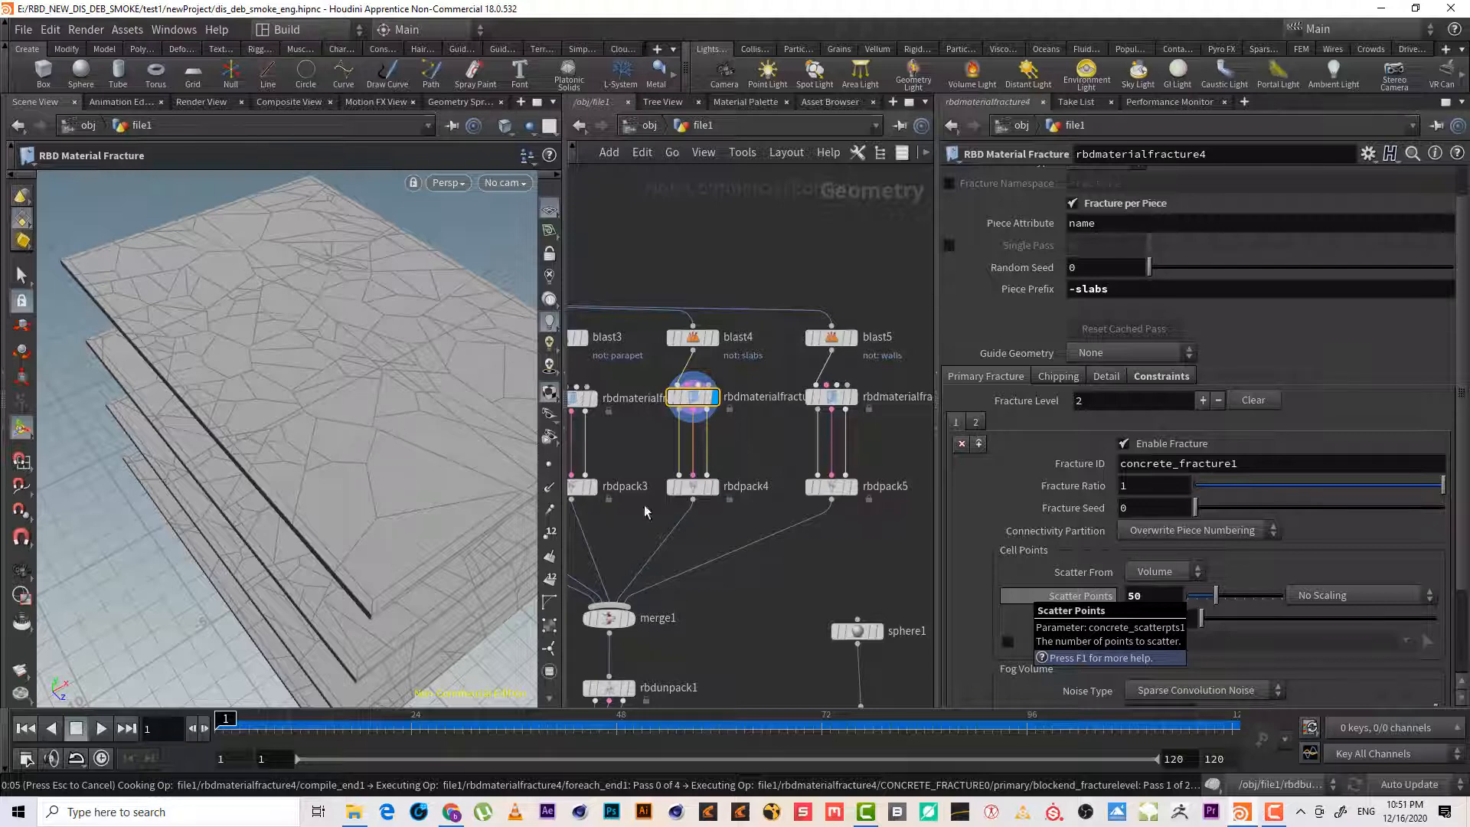
pyautogui.rightClick(337, 395)
pyautogui.click(794, 211)
pyautogui.scroll(-3, 322, 429)
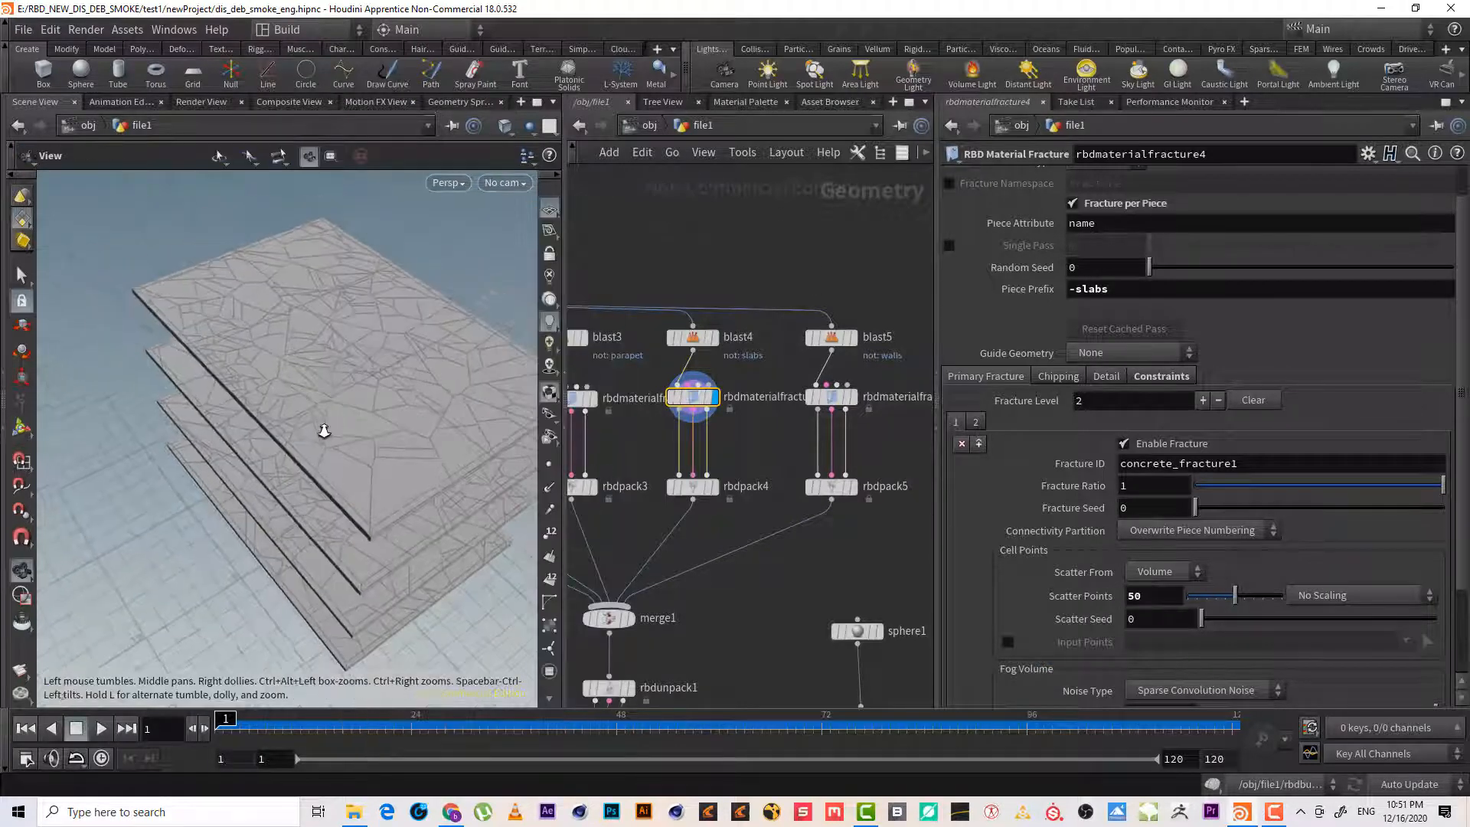
pyautogui.keyDown('alt'); pyautogui.moveTo(322, 430); pyautogui.dragTo(429, 426); pyautogui.keyUp('alt')
# Select the rbdio1 node and save its geometry and constraints to disk in the foreground
pyautogui.moveTo(743, 539); pyautogui.dragTo(797, 395, button='middle')
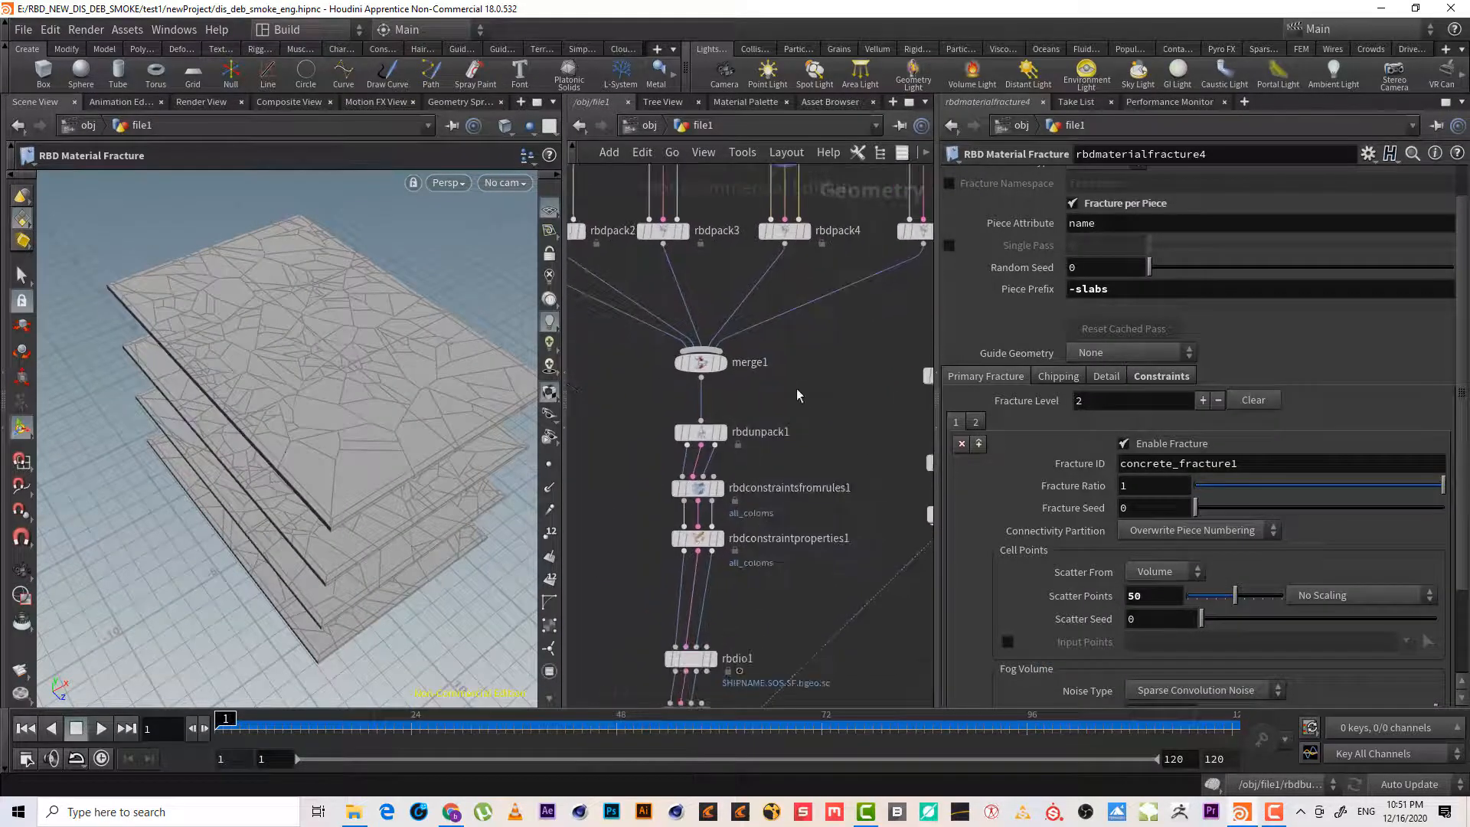
pyautogui.moveTo(780, 621); pyautogui.dragTo(837, 426, button='middle')
pyautogui.moveTo(834, 430); pyautogui.dragTo(667, 481)
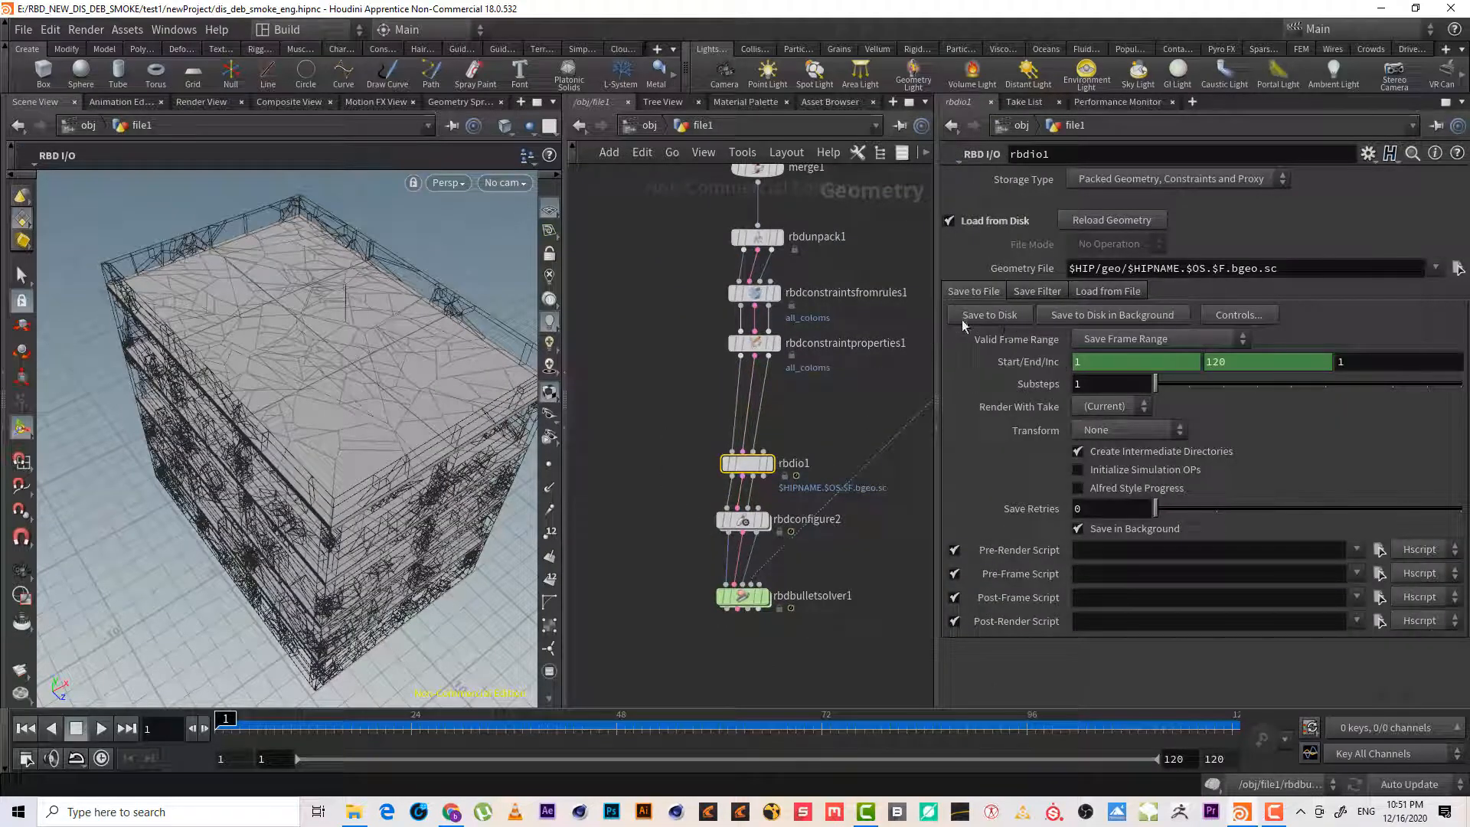
pyautogui.moveTo(854, 387); pyautogui.dragTo(804, 423, button='middle')
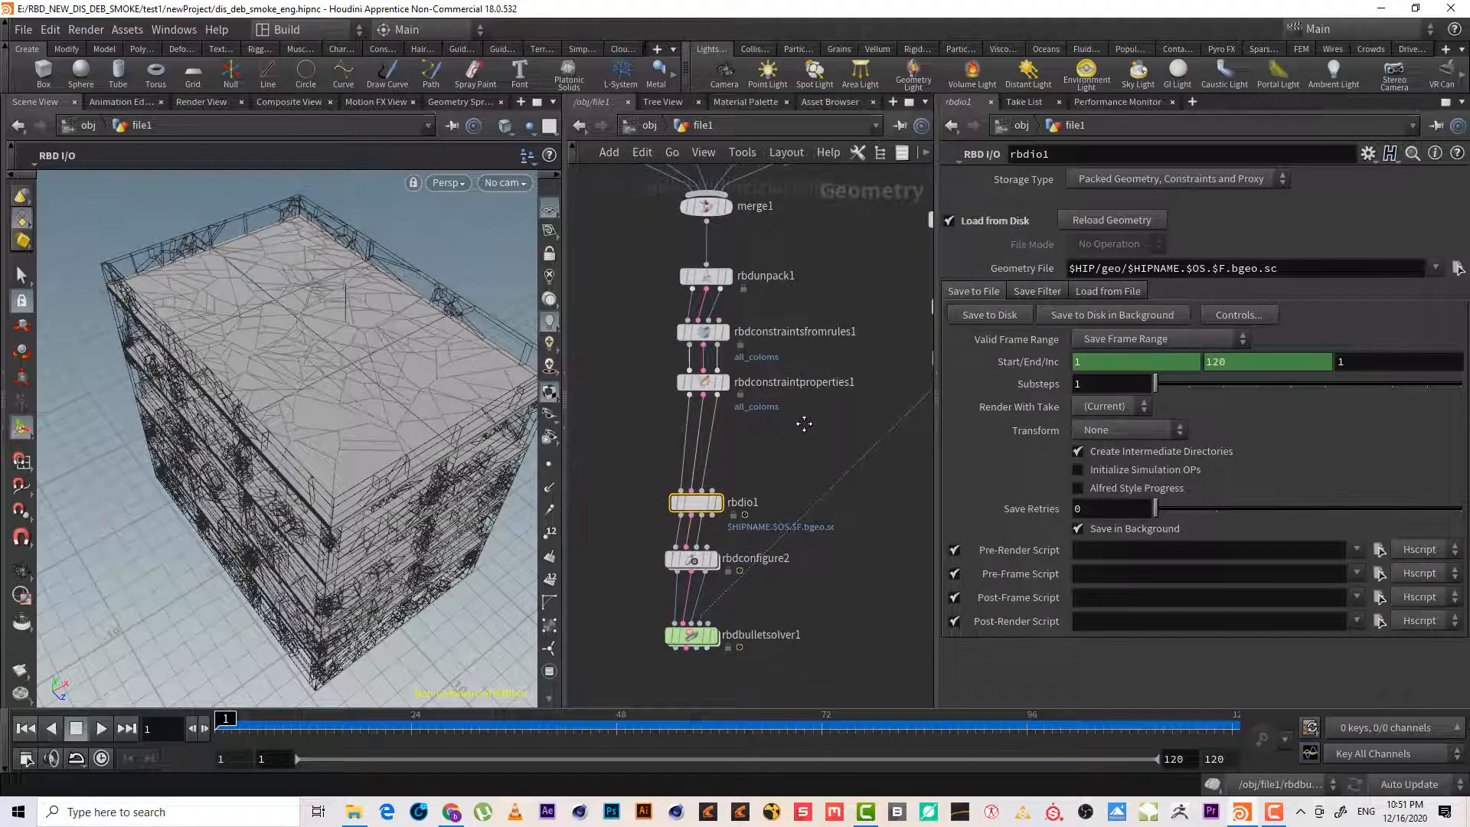
pyautogui.click(990, 314)
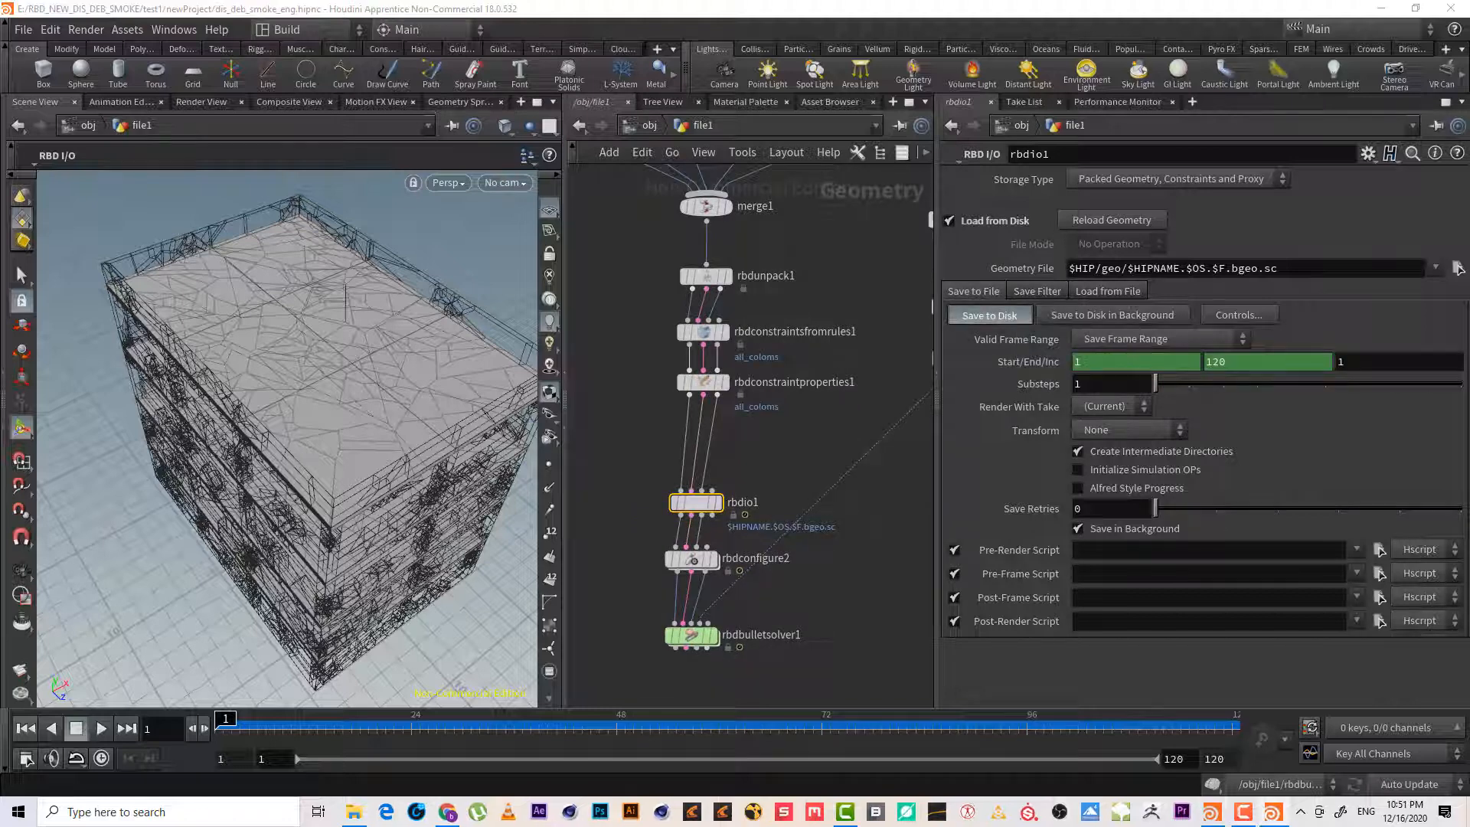
pyautogui.click(1235, 818)
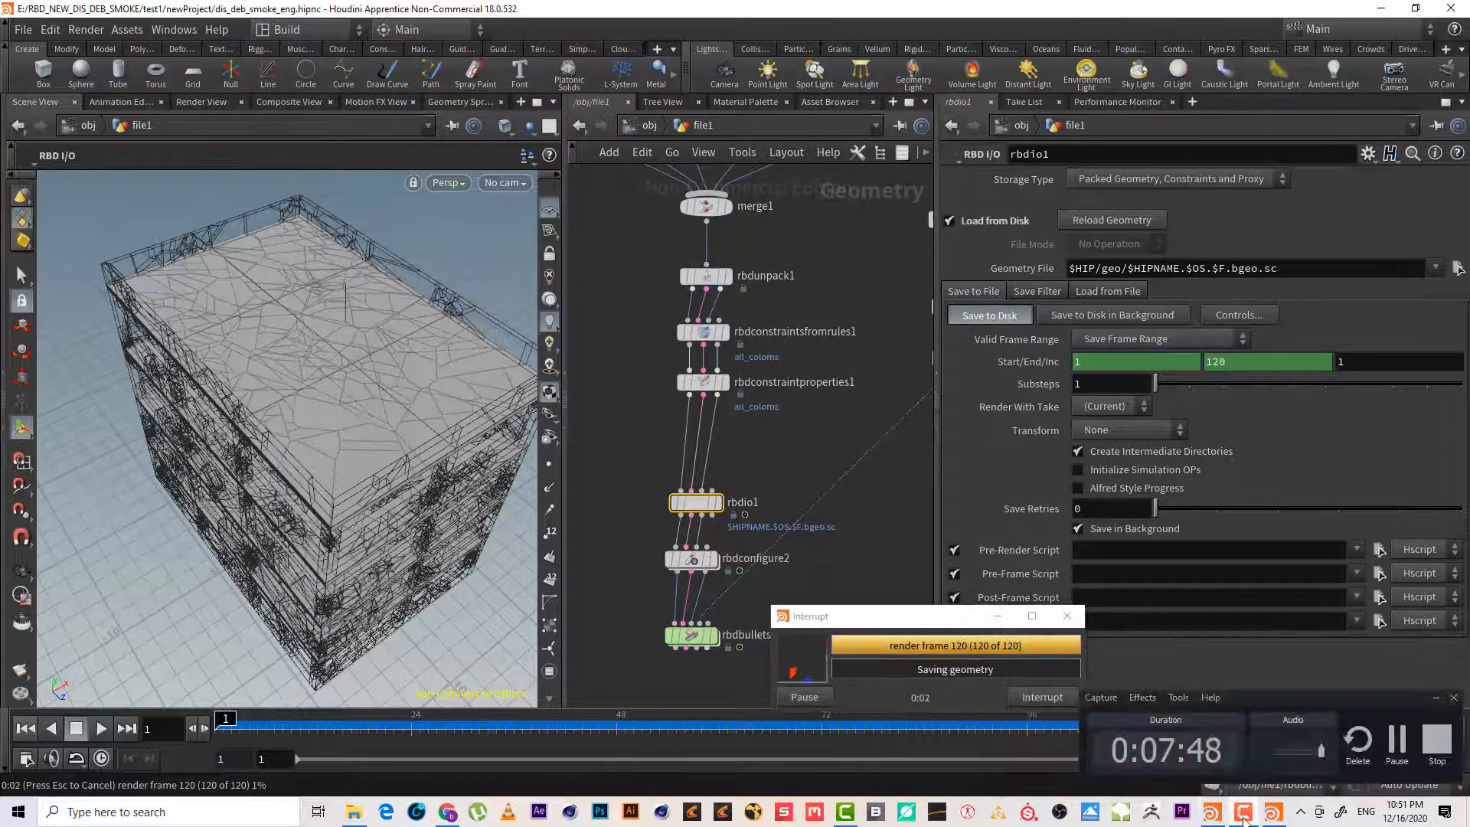
pyautogui.click(1398, 739)
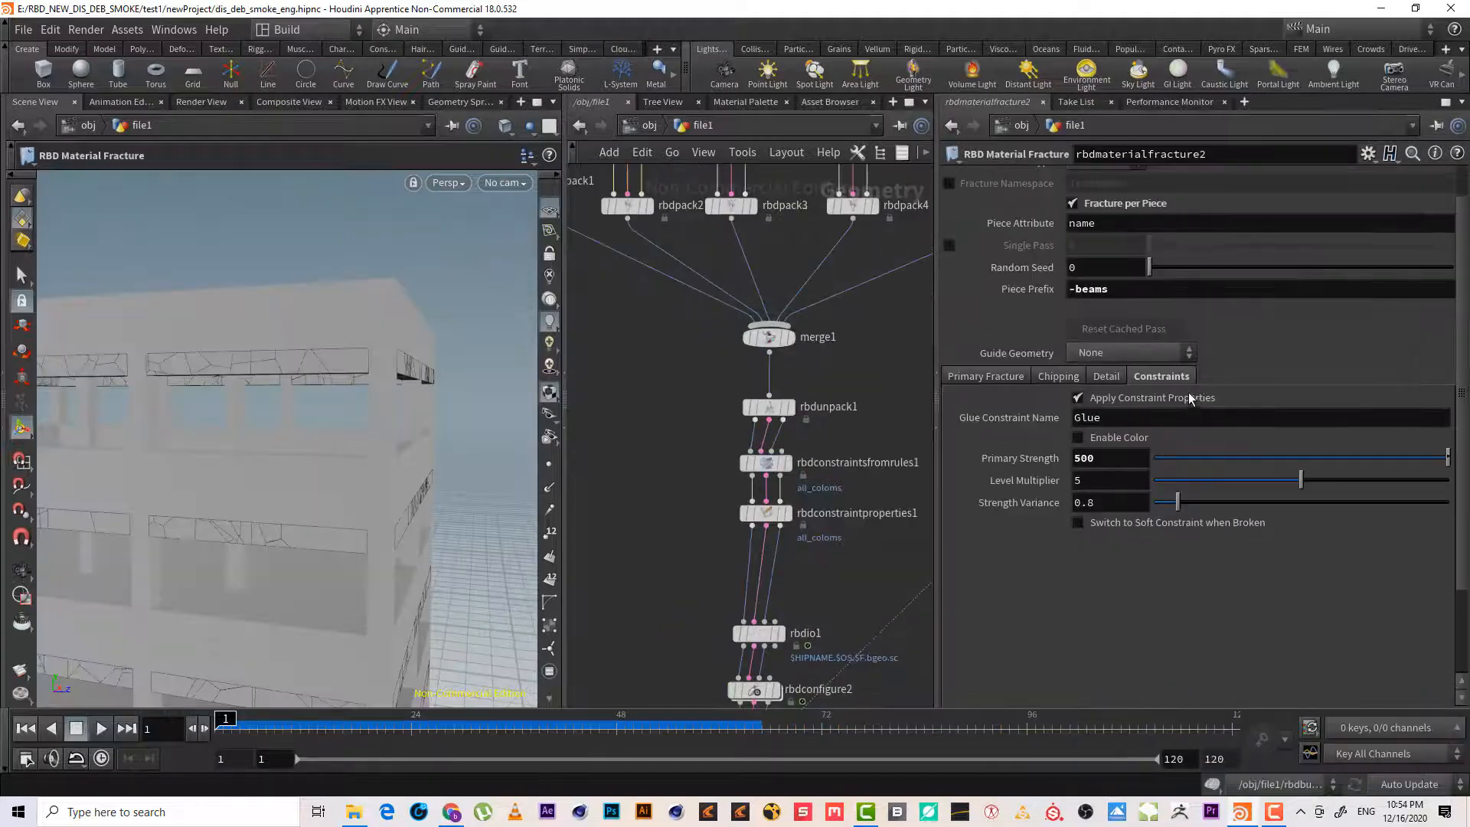
# Insert an RBD Constraints from Rules node between rbdconstraintproperties1 and rbdio1
pyautogui.scroll(2, 819, 503)
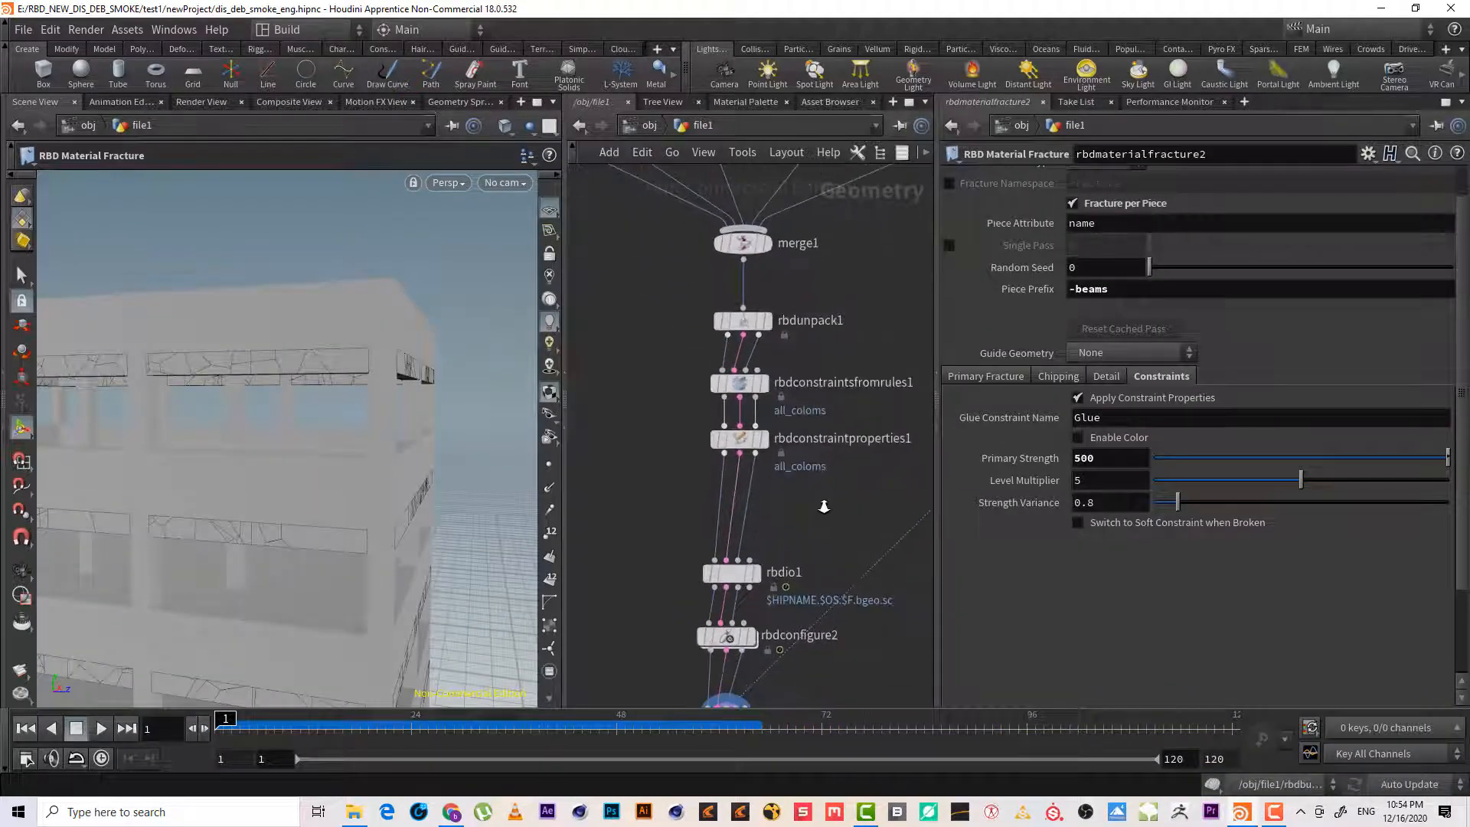
pyautogui.press('Tab')
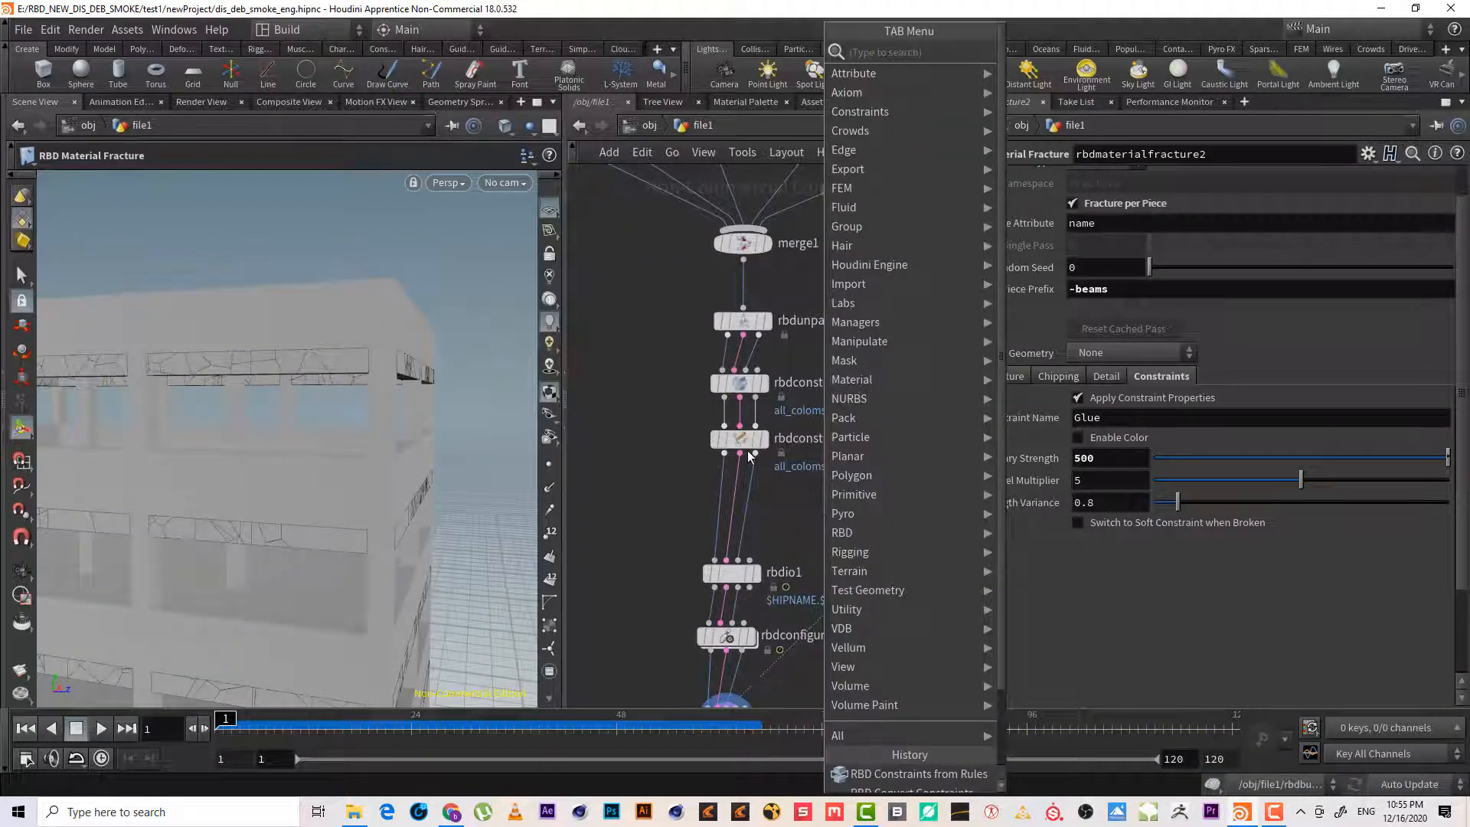
pyautogui.write('rbd')
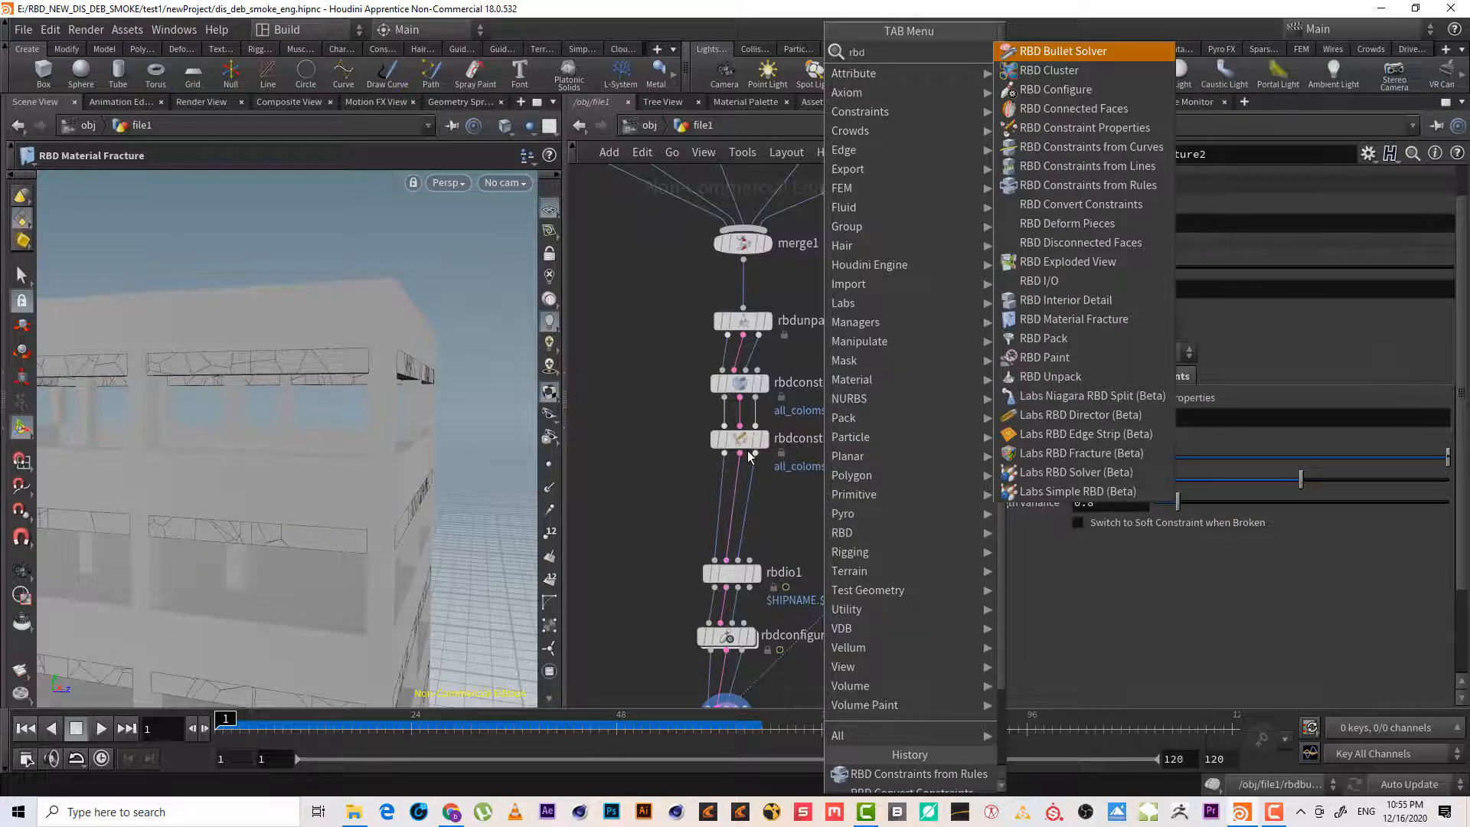
pyautogui.write(' c f')
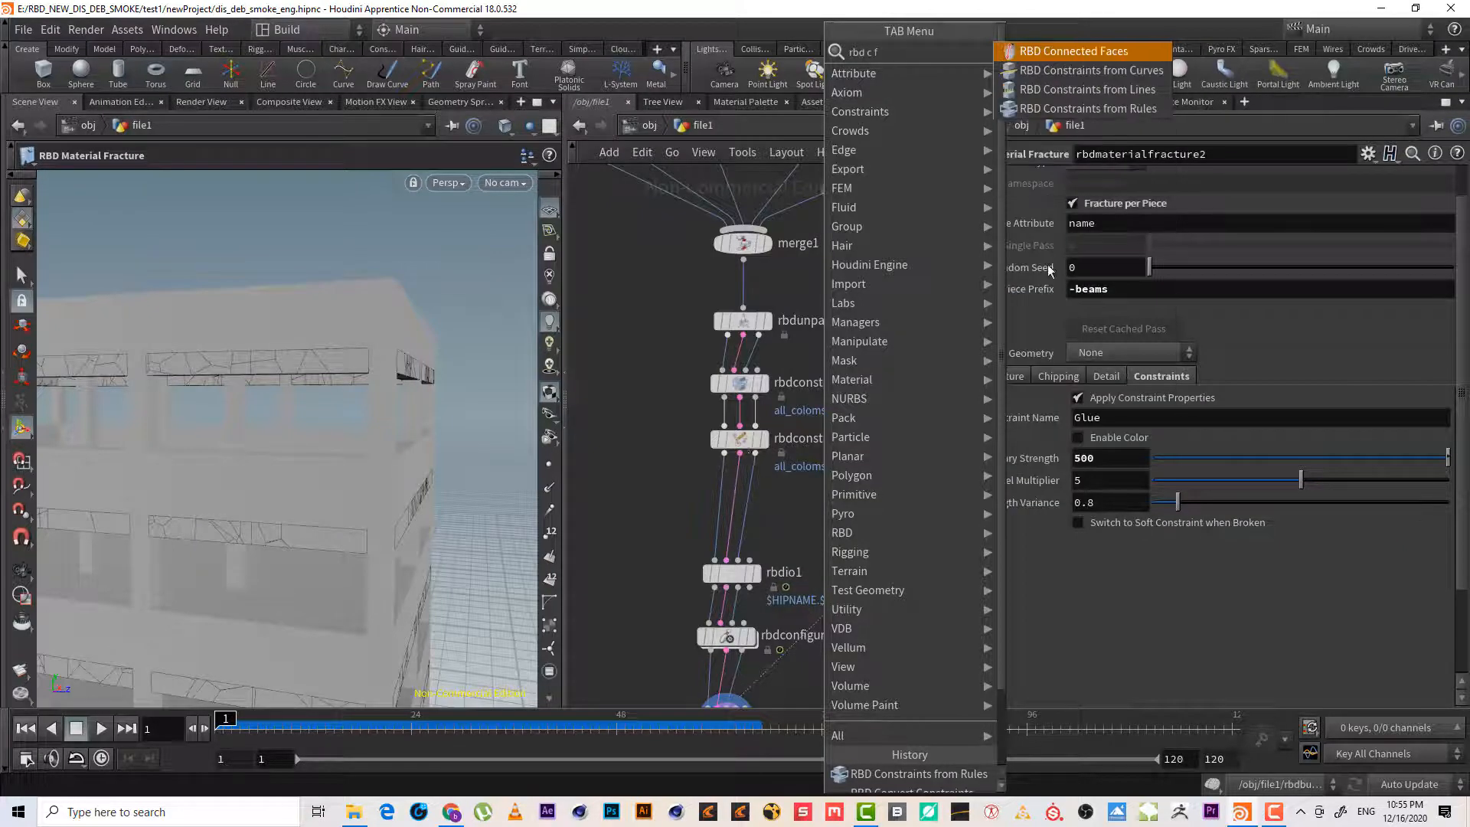
pyautogui.click(1087, 108)
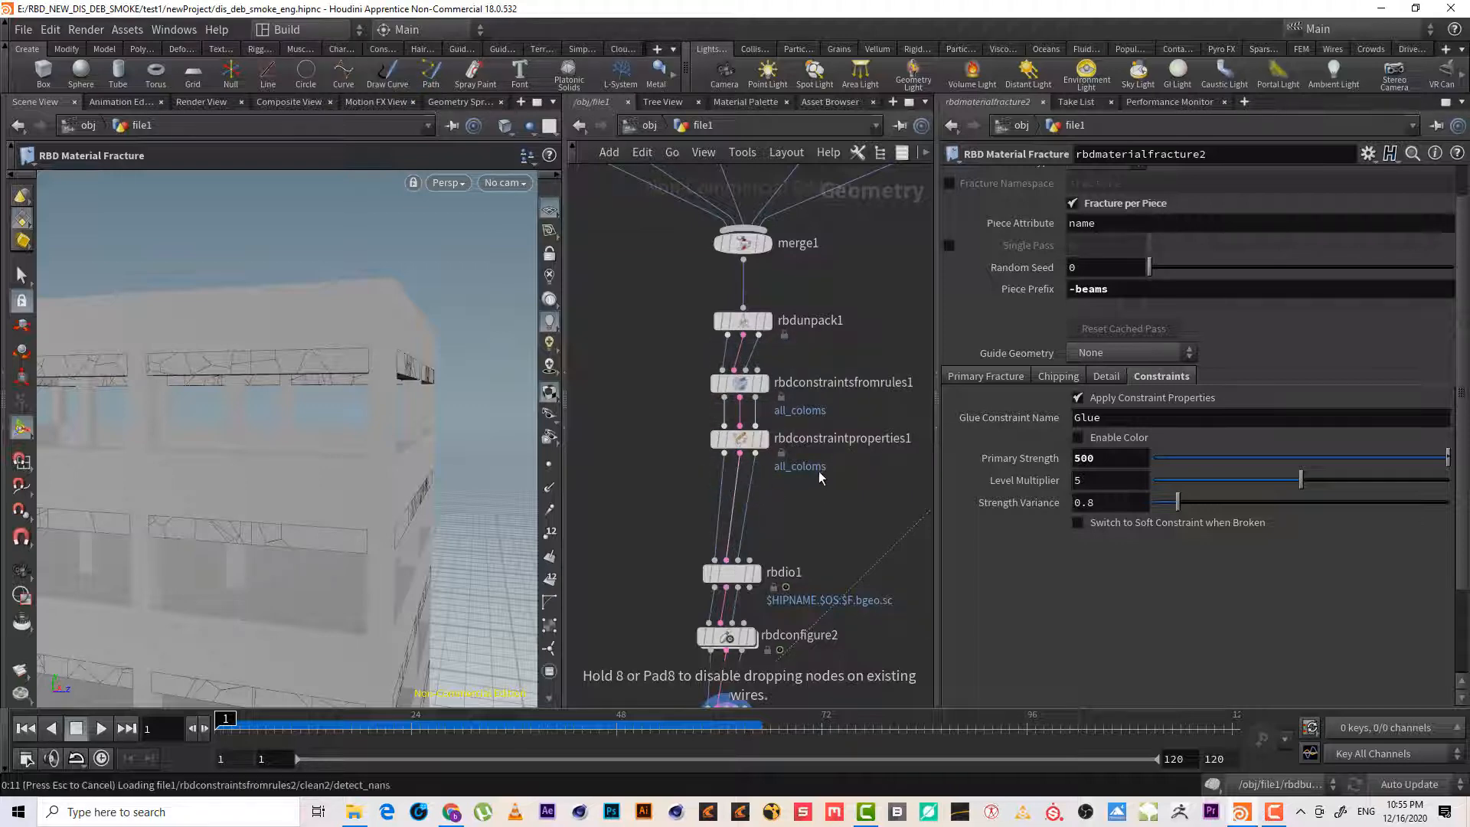
pyautogui.click(803, 502)
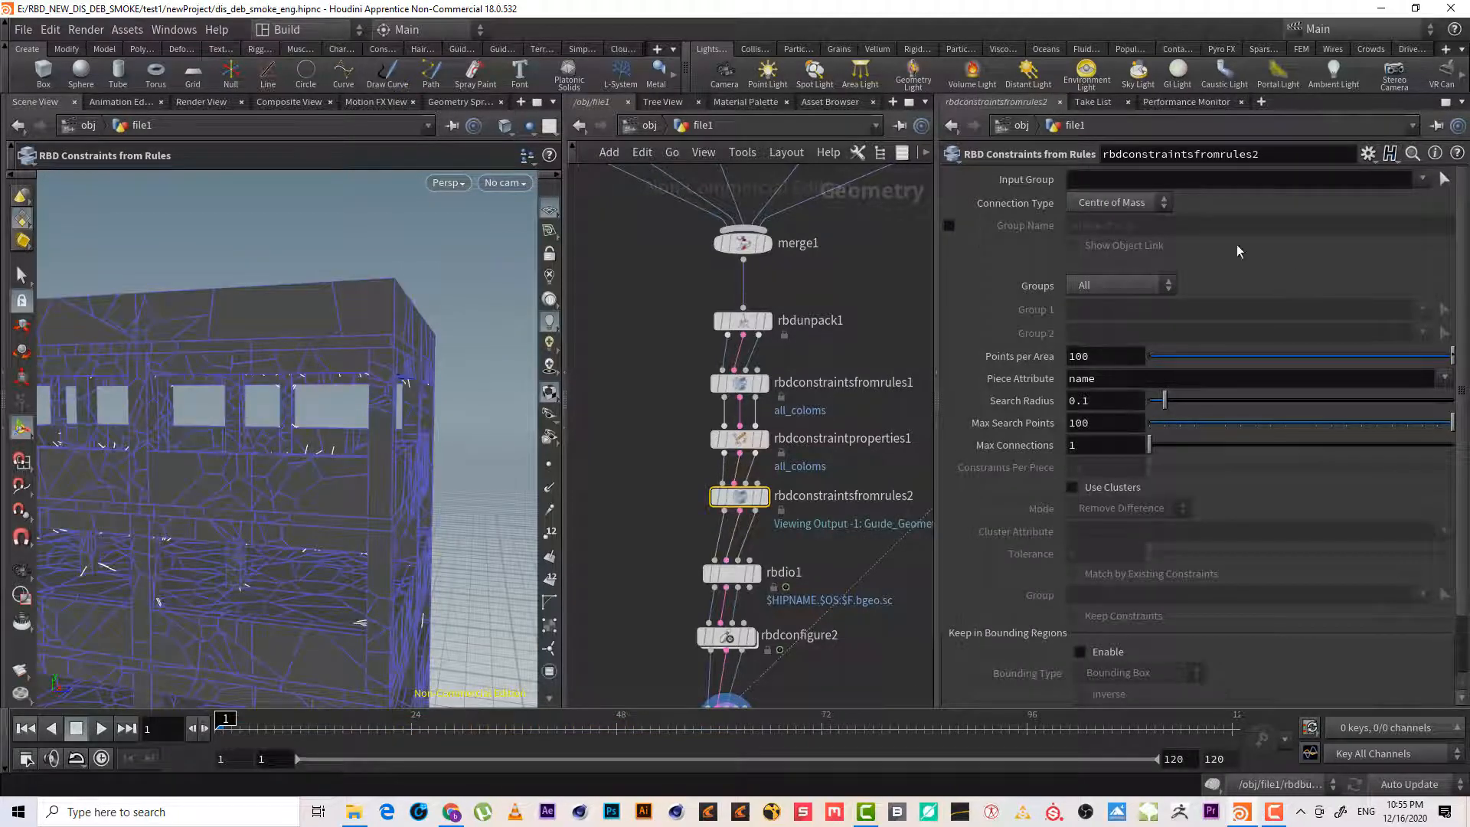
# Make rbdconstraintsfromrules2 connect Group to Group, with beams as Group 1 and slabs as Group 2, and inspect the building's roof
pyautogui.click(1103, 284)
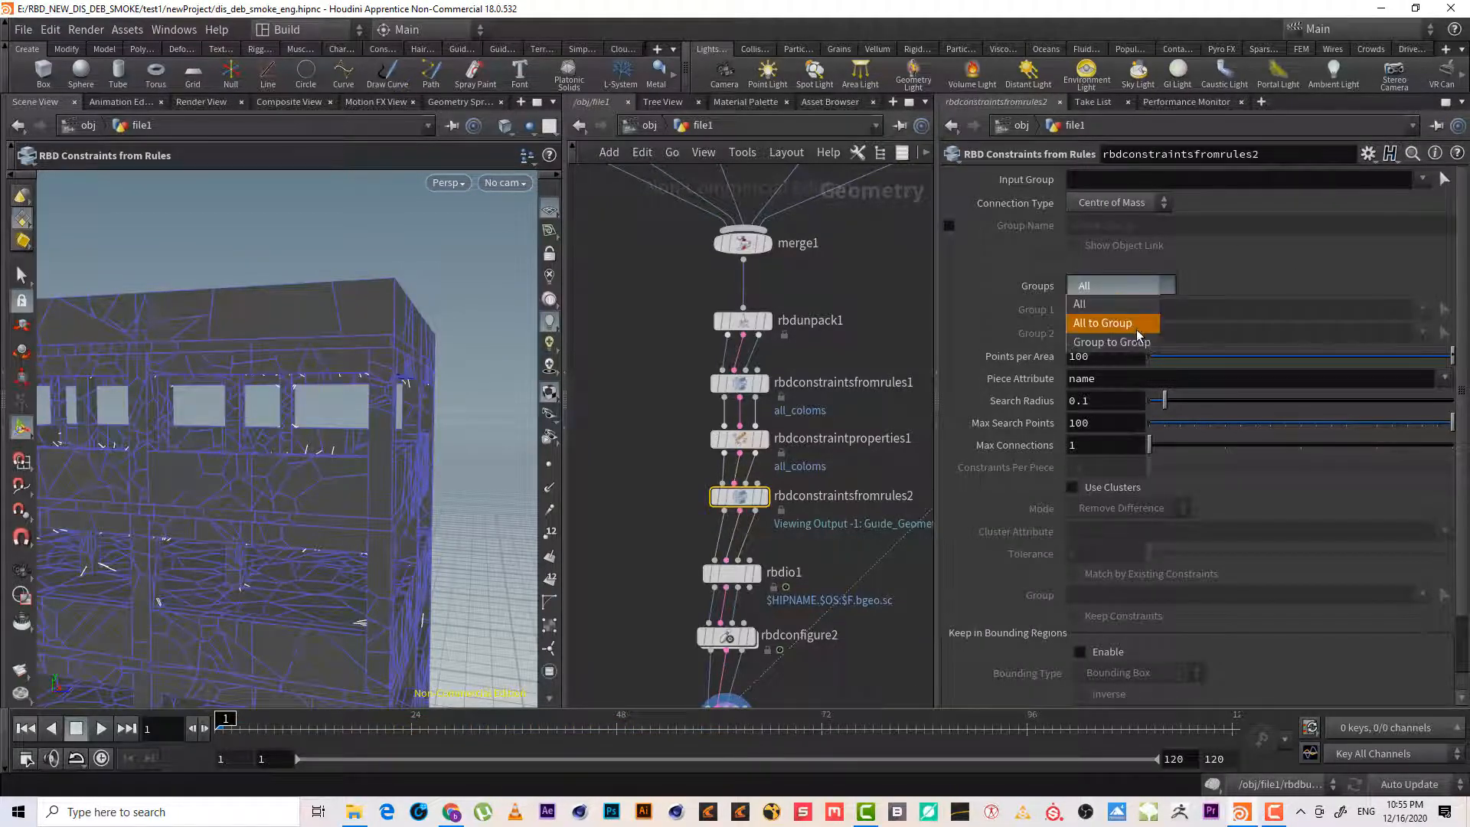
pyautogui.click(1139, 342)
pyautogui.click(1422, 310)
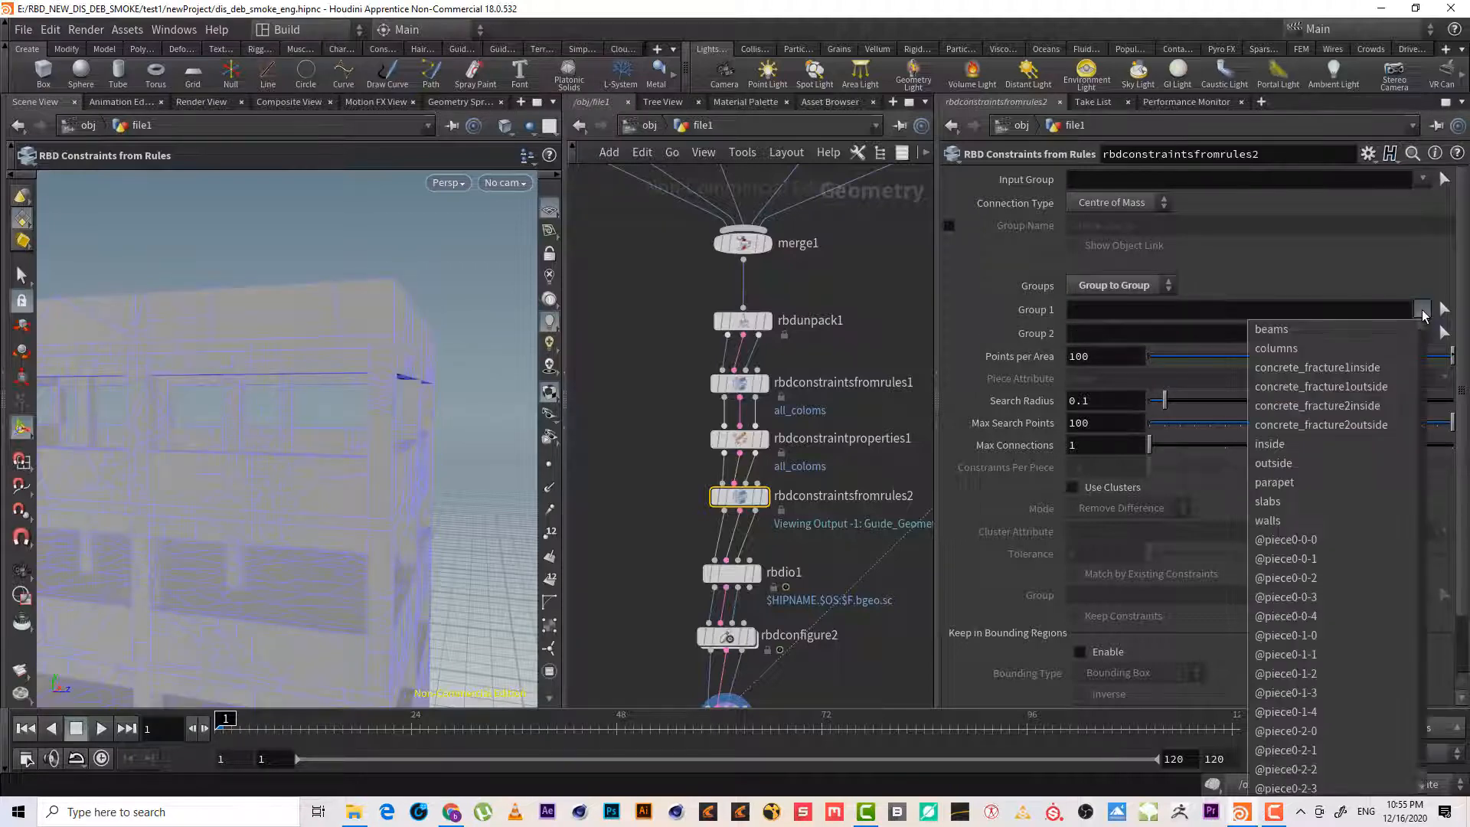
pyautogui.click(1320, 329)
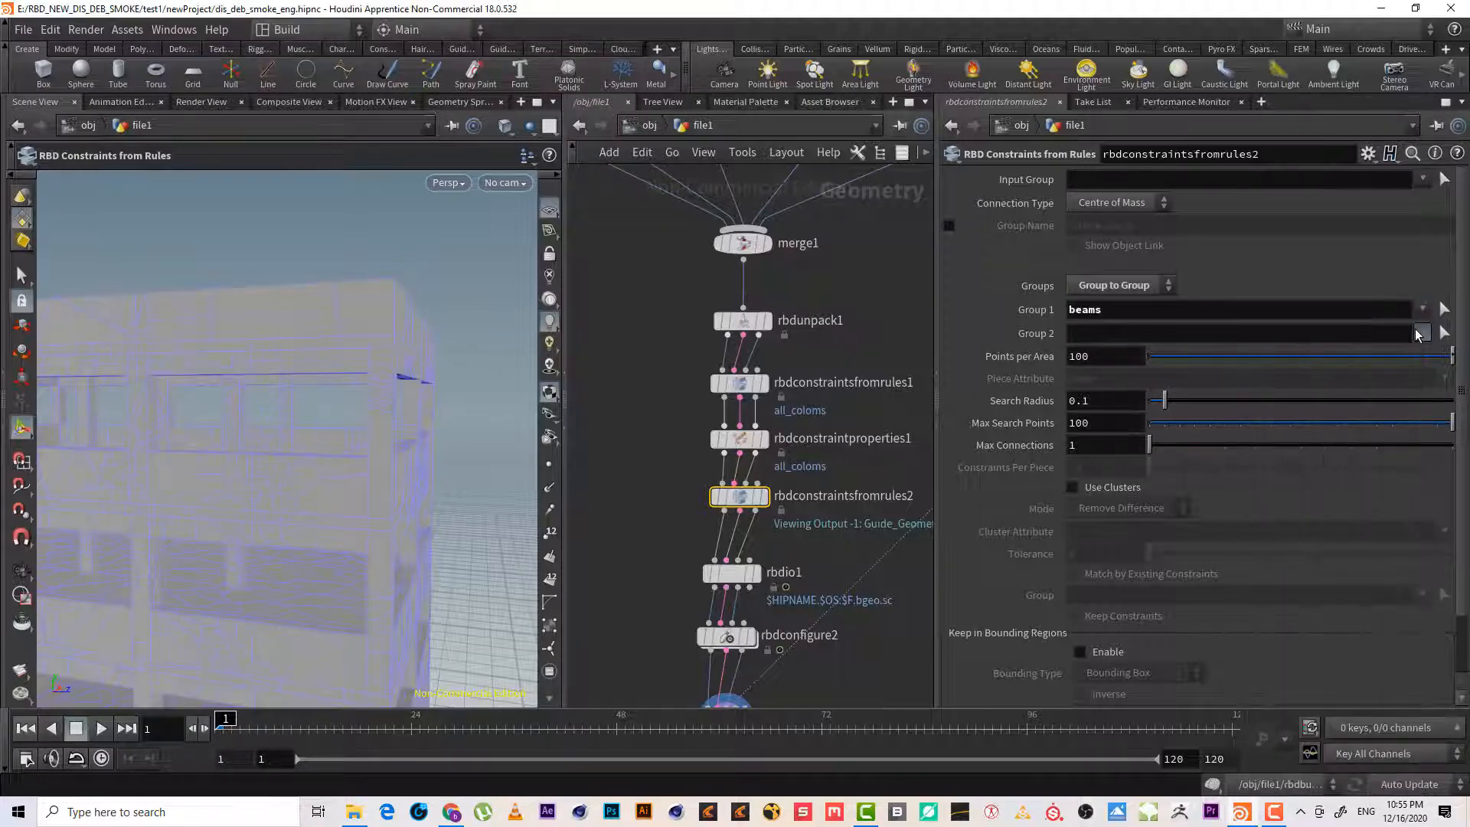
pyautogui.click(1422, 332)
pyautogui.click(1336, 524)
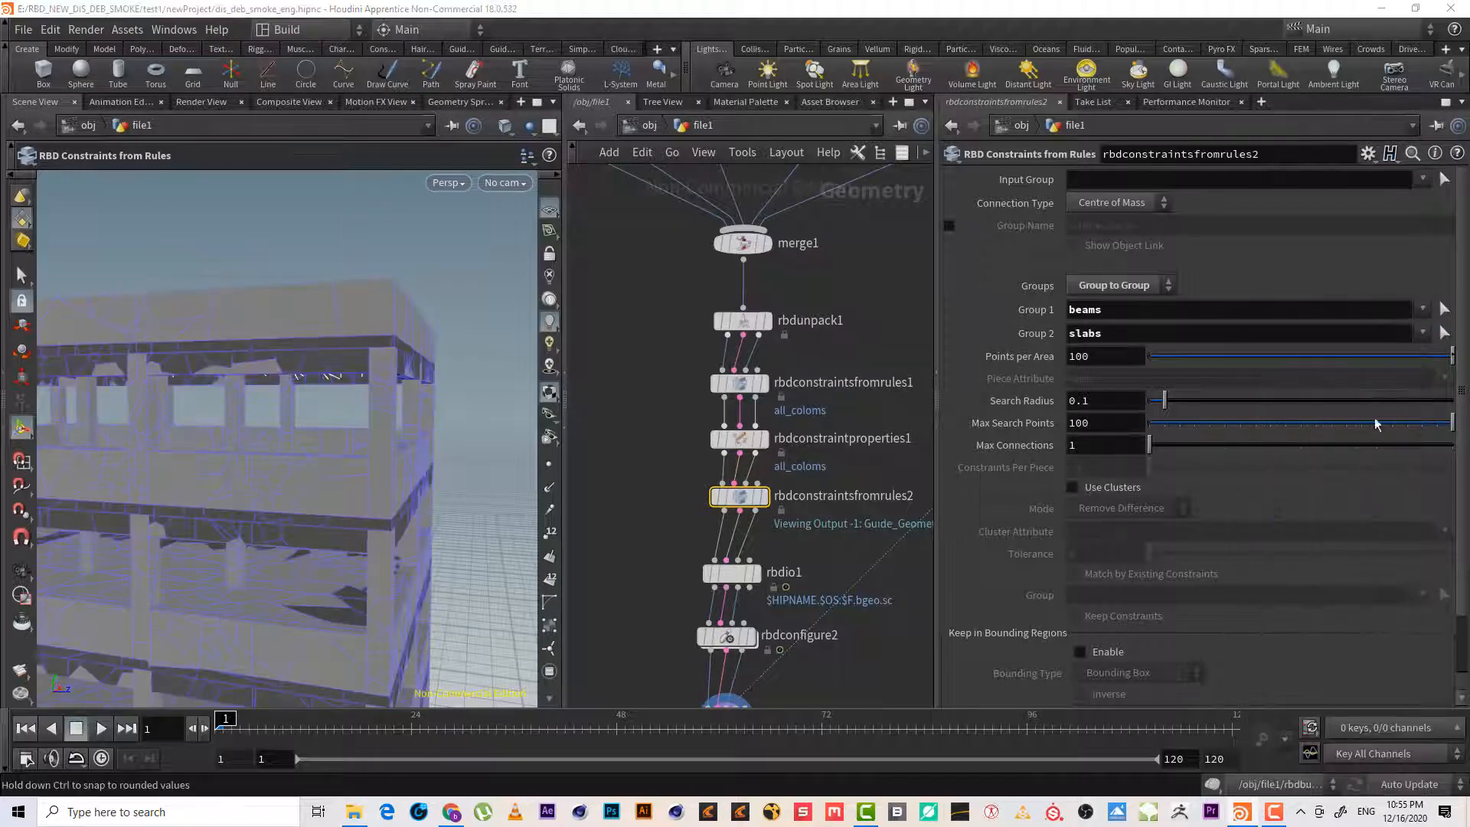
pyautogui.press('Escape')
pyautogui.moveTo(383, 442); pyautogui.dragTo(338, 499)
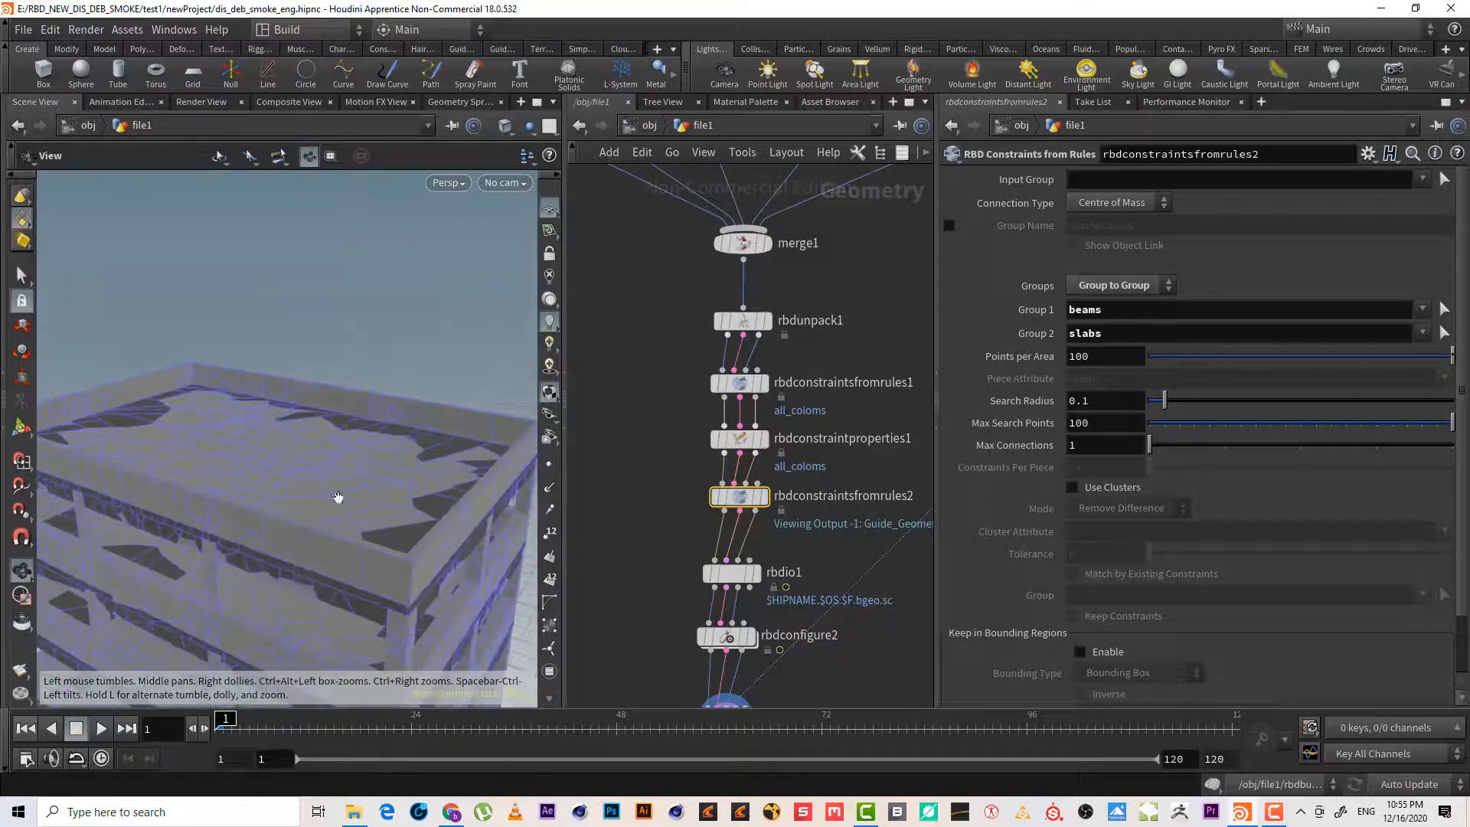
# Enable a custom group name on rbdconstraintsfromrules2 and name the constraint group beams_slabs
pyautogui.click(1164, 180)
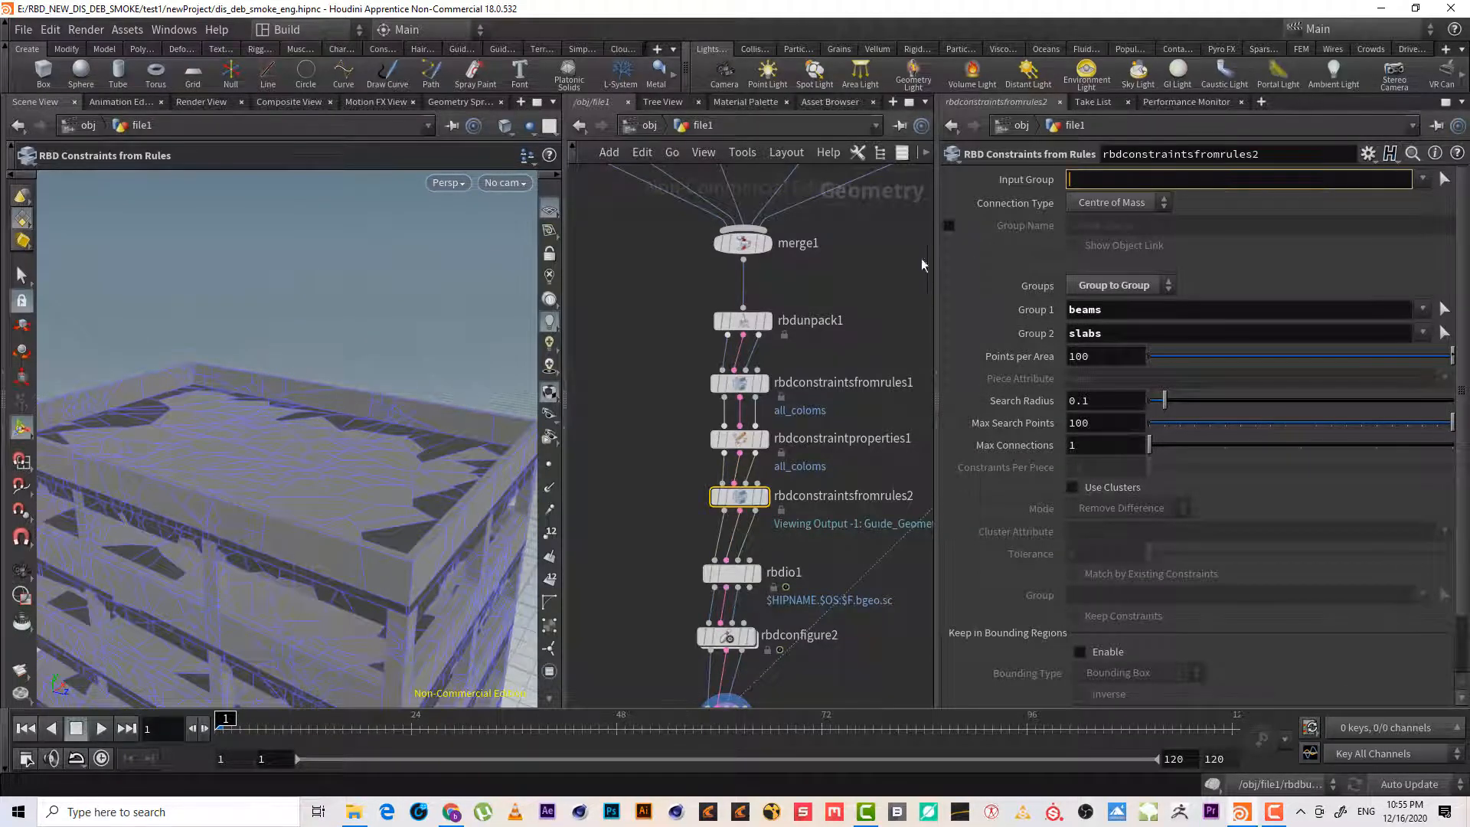
pyautogui.click(949, 225)
pyautogui.doubleClick(1248, 228)
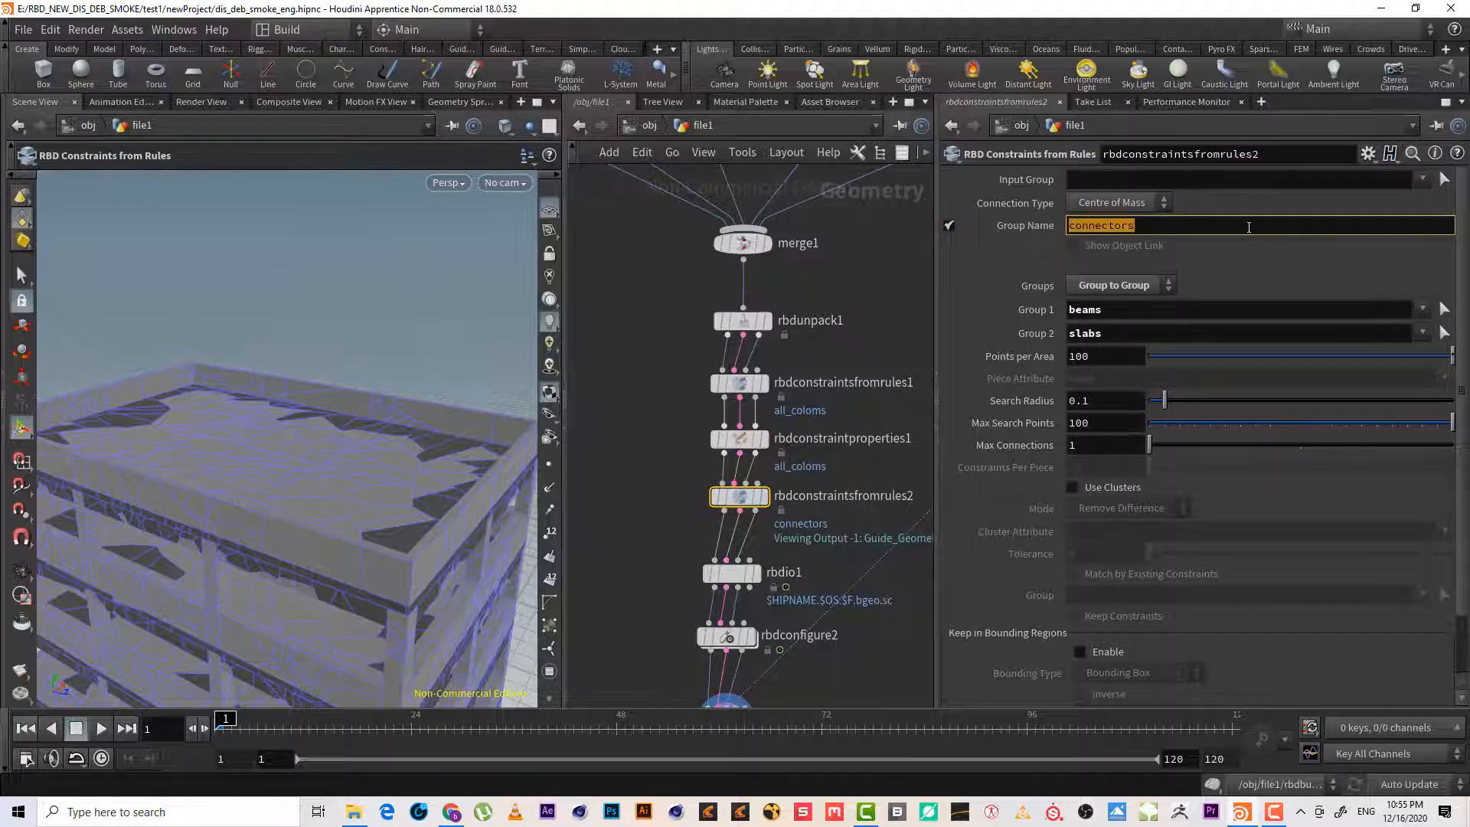
pyautogui.write('beams')
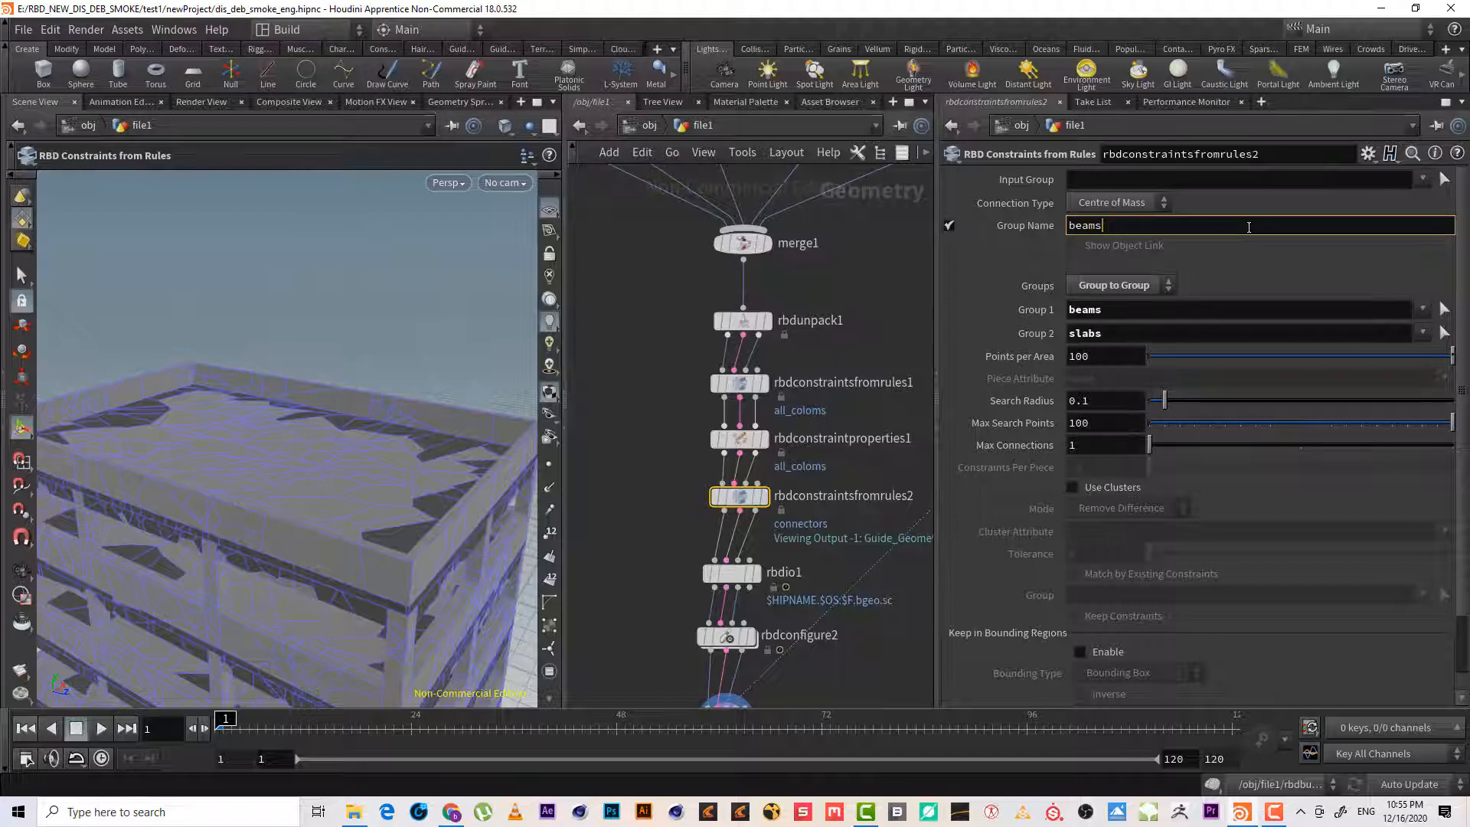
pyautogui.write('_slap')
pyautogui.press('Return')
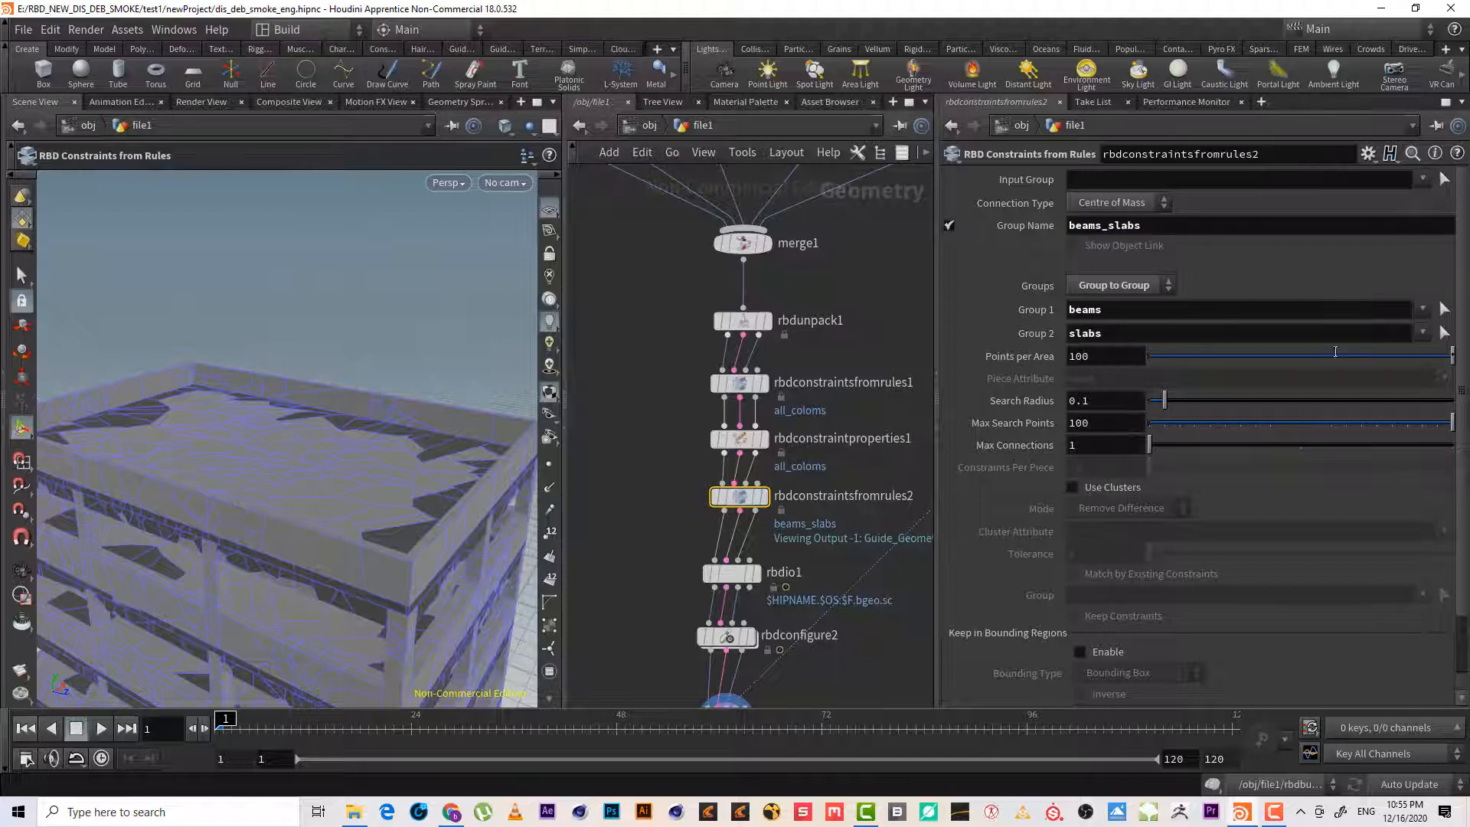
# Move rbdio1 and rbdconfigure2 further down the network, and set the Search Radius of rbdconstraintsfromrules2 to 0.323
pyautogui.moveTo(837, 537); pyautogui.dragTo(828, 465, button='middle')
pyautogui.moveTo(634, 482); pyautogui.dragTo(740, 597)
pyautogui.moveTo(733, 511); pyautogui.dragTo(733, 540)
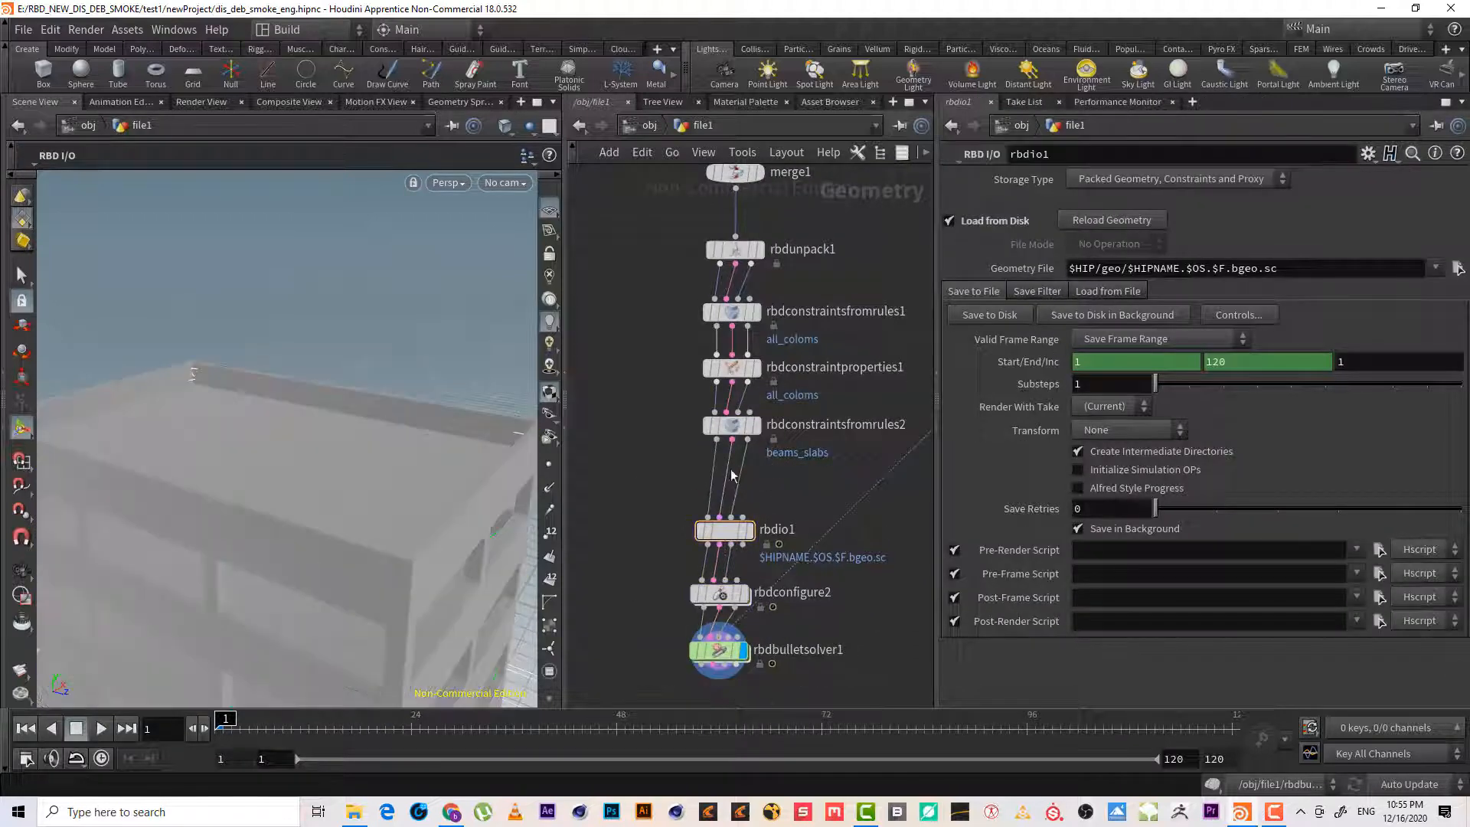
pyautogui.moveTo(684, 453); pyautogui.dragTo(777, 423)
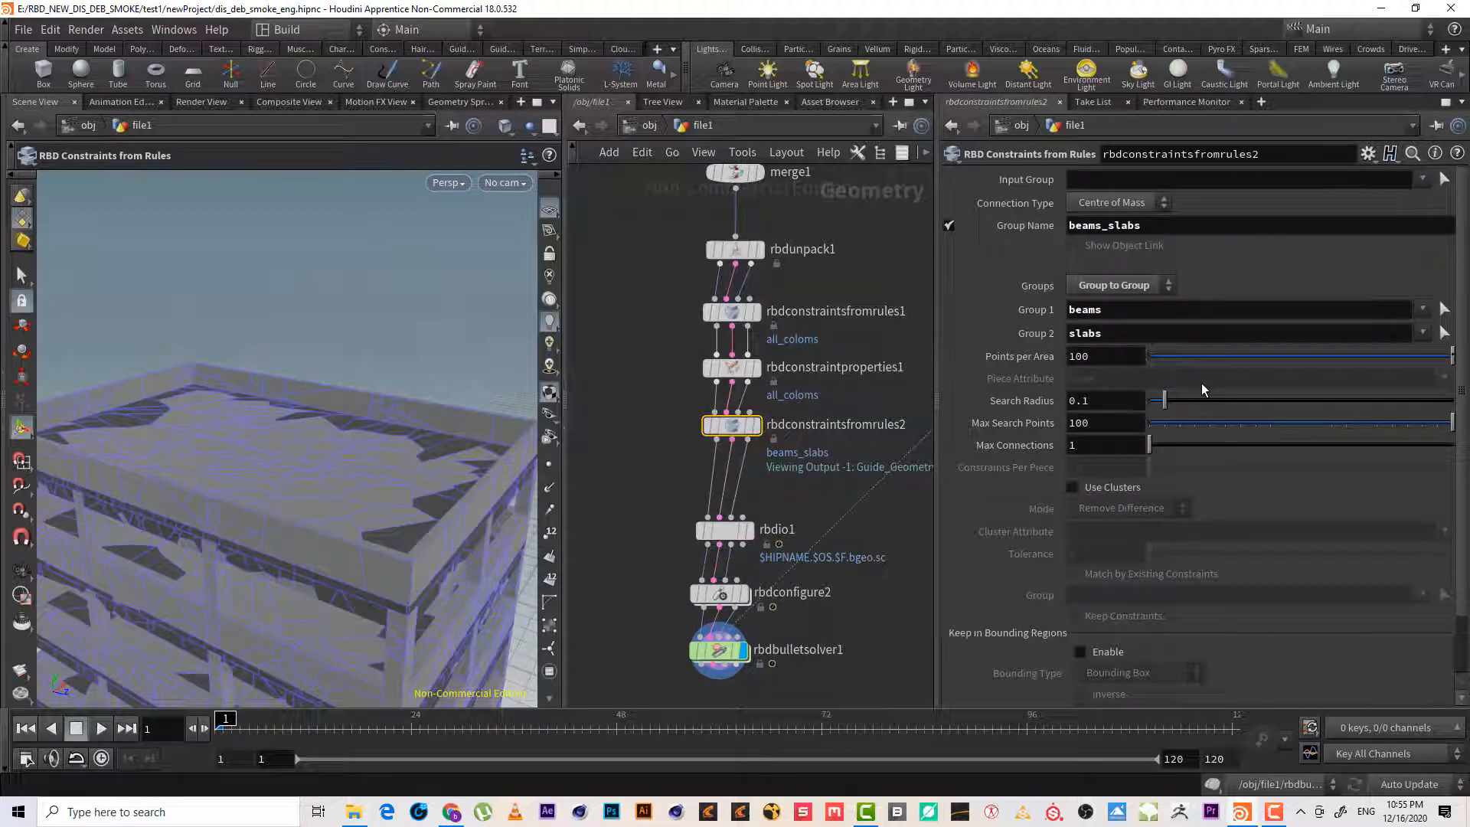
pyautogui.moveTo(1167, 399); pyautogui.dragTo(1200, 400)
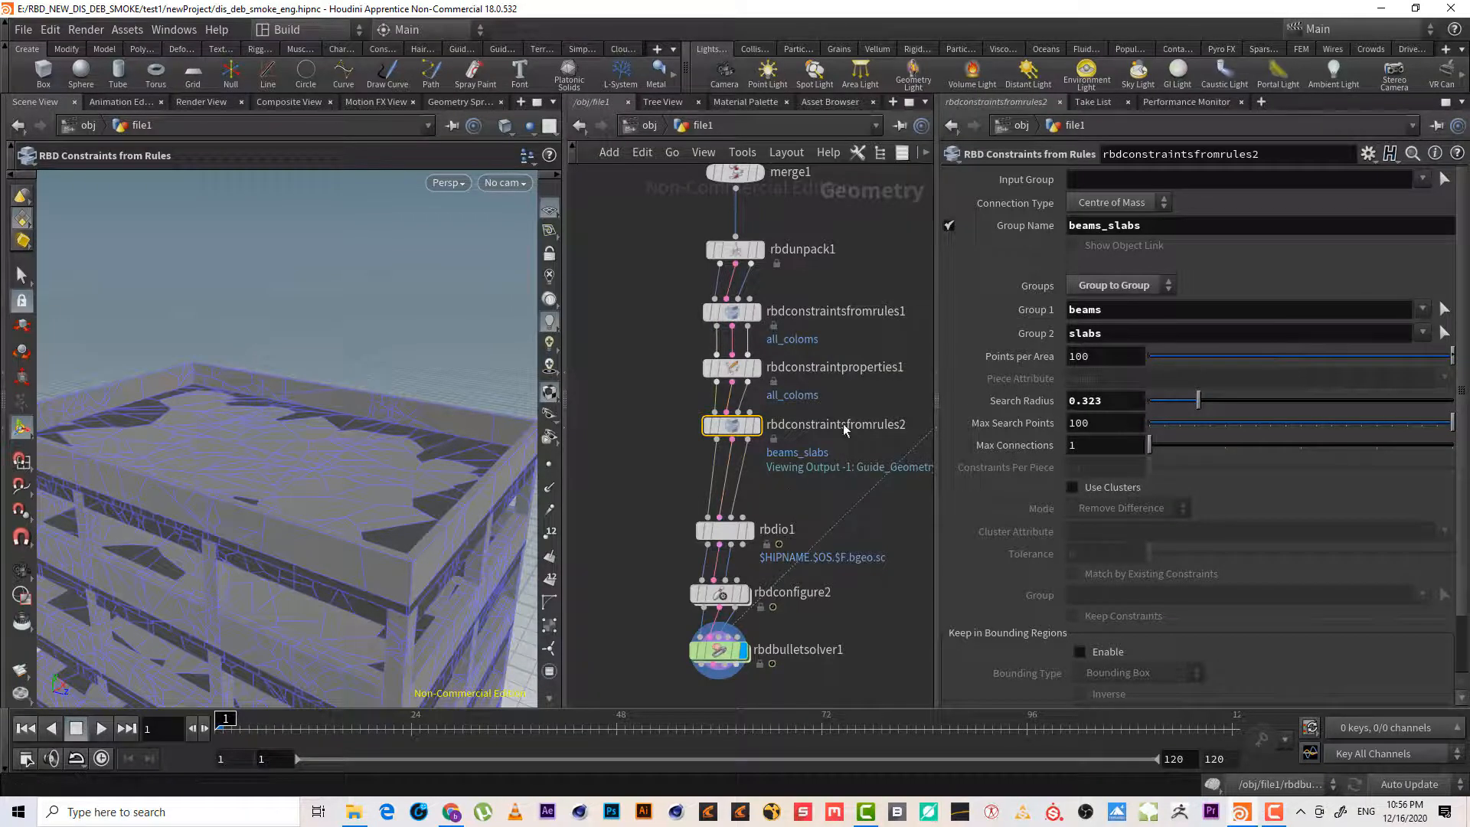
# Insert an RBD Constraint Properties node between rbdconstraintsfromrules2 and rbdio1
pyautogui.moveTo(770, 502); pyautogui.dragTo(809, 444, button='middle')
pyautogui.press('Tab')
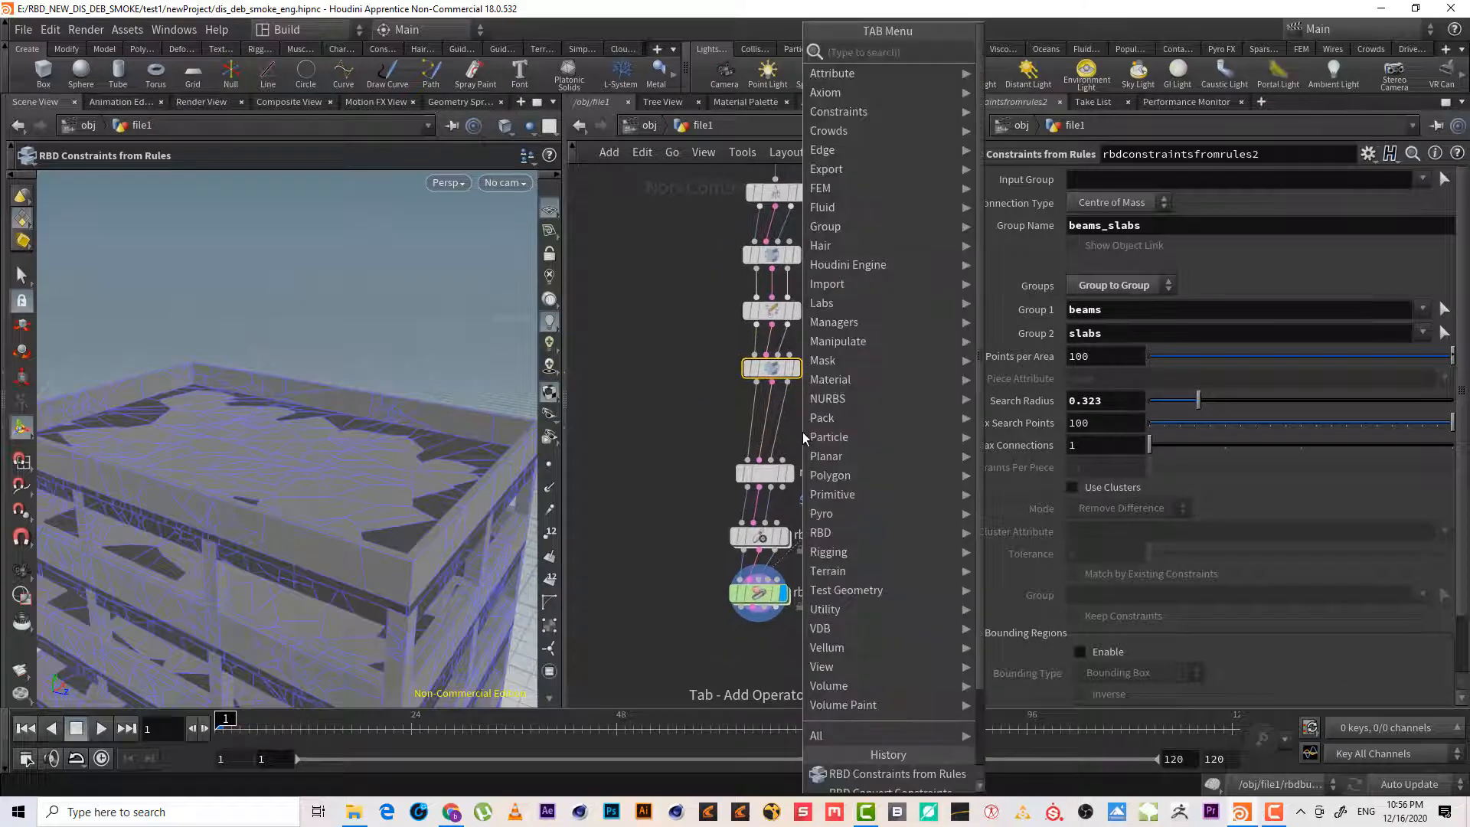
pyautogui.write('a')
pyautogui.press('BackSpace')
pyautogui.write('rbd')
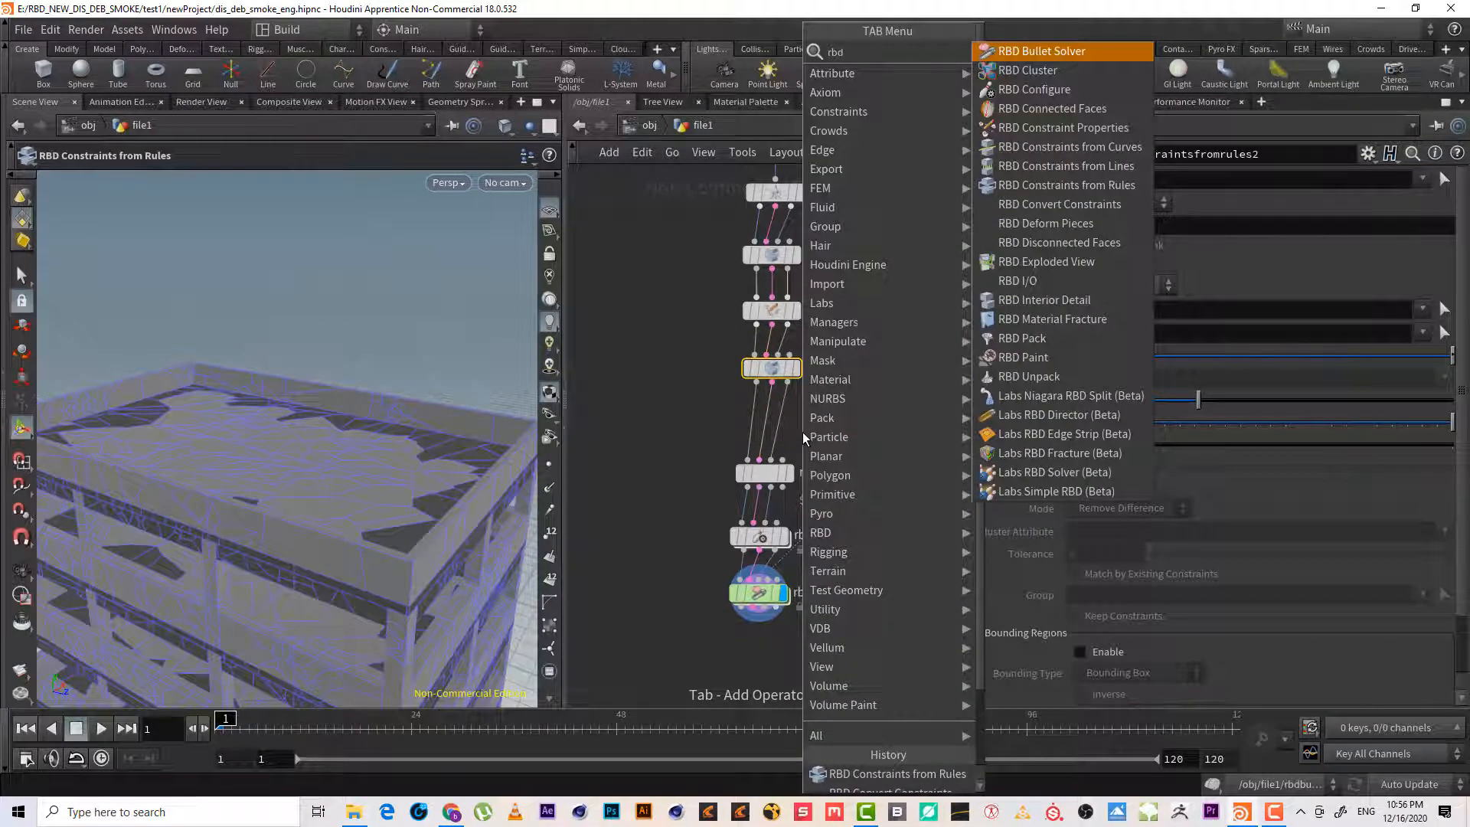
pyautogui.write(' c')
pyautogui.press('Return')
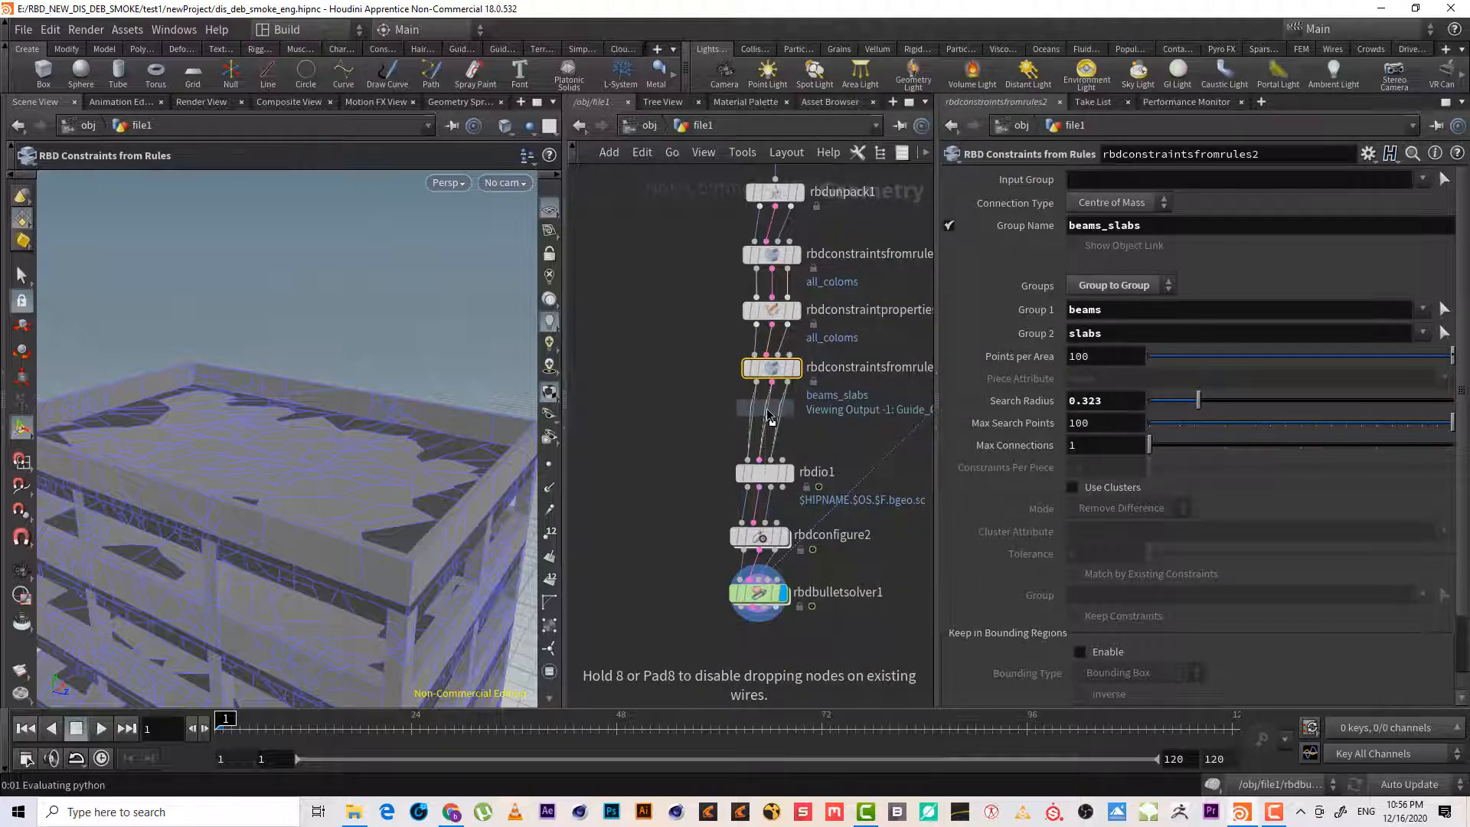
pyautogui.click(767, 414)
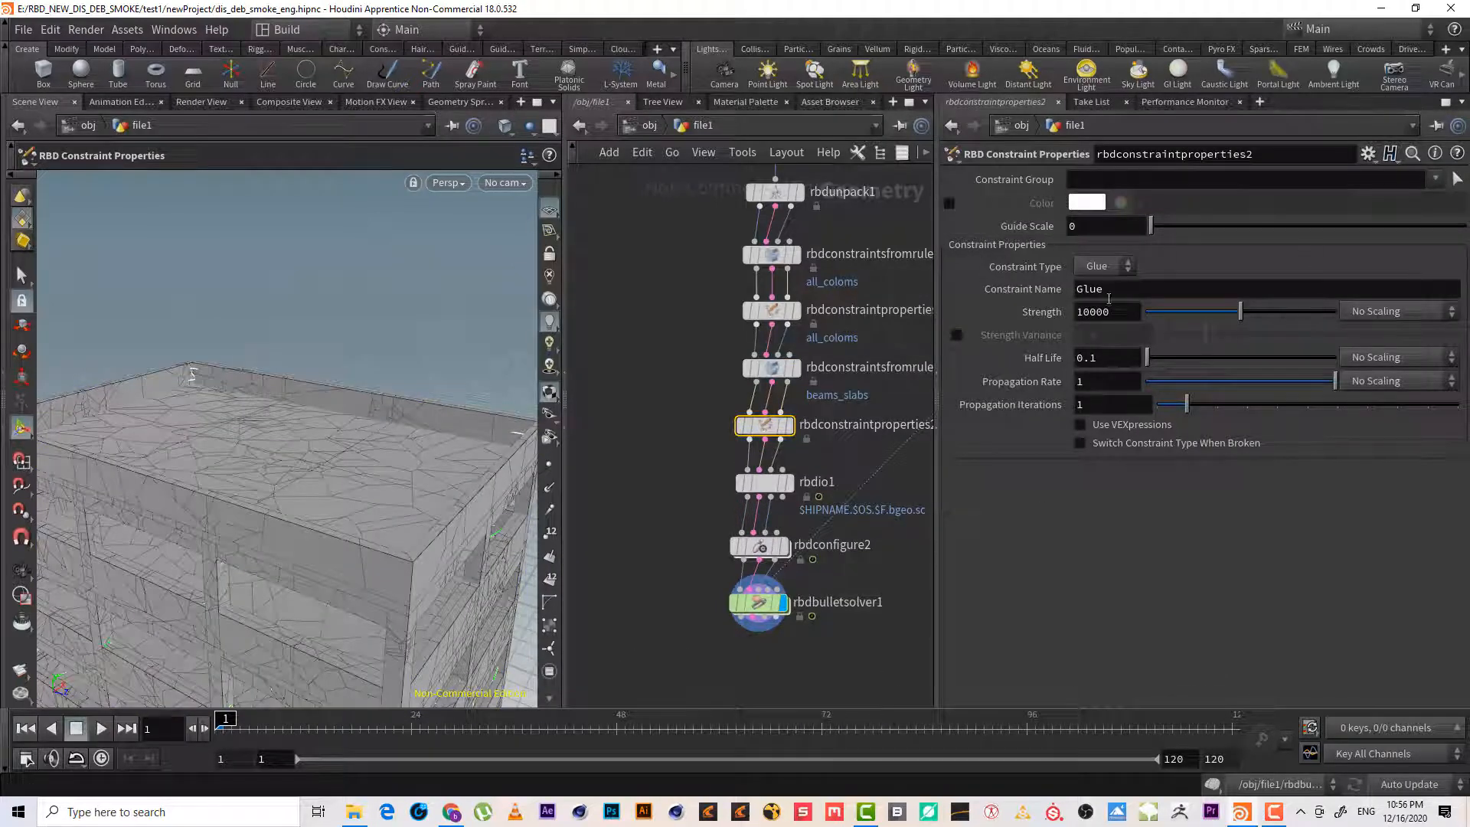
# Limit rbdconstraintproperties2 to the beams_slabs constraint group and color it dark blue (0, 0, 0.5)
pyautogui.click(1437, 179)
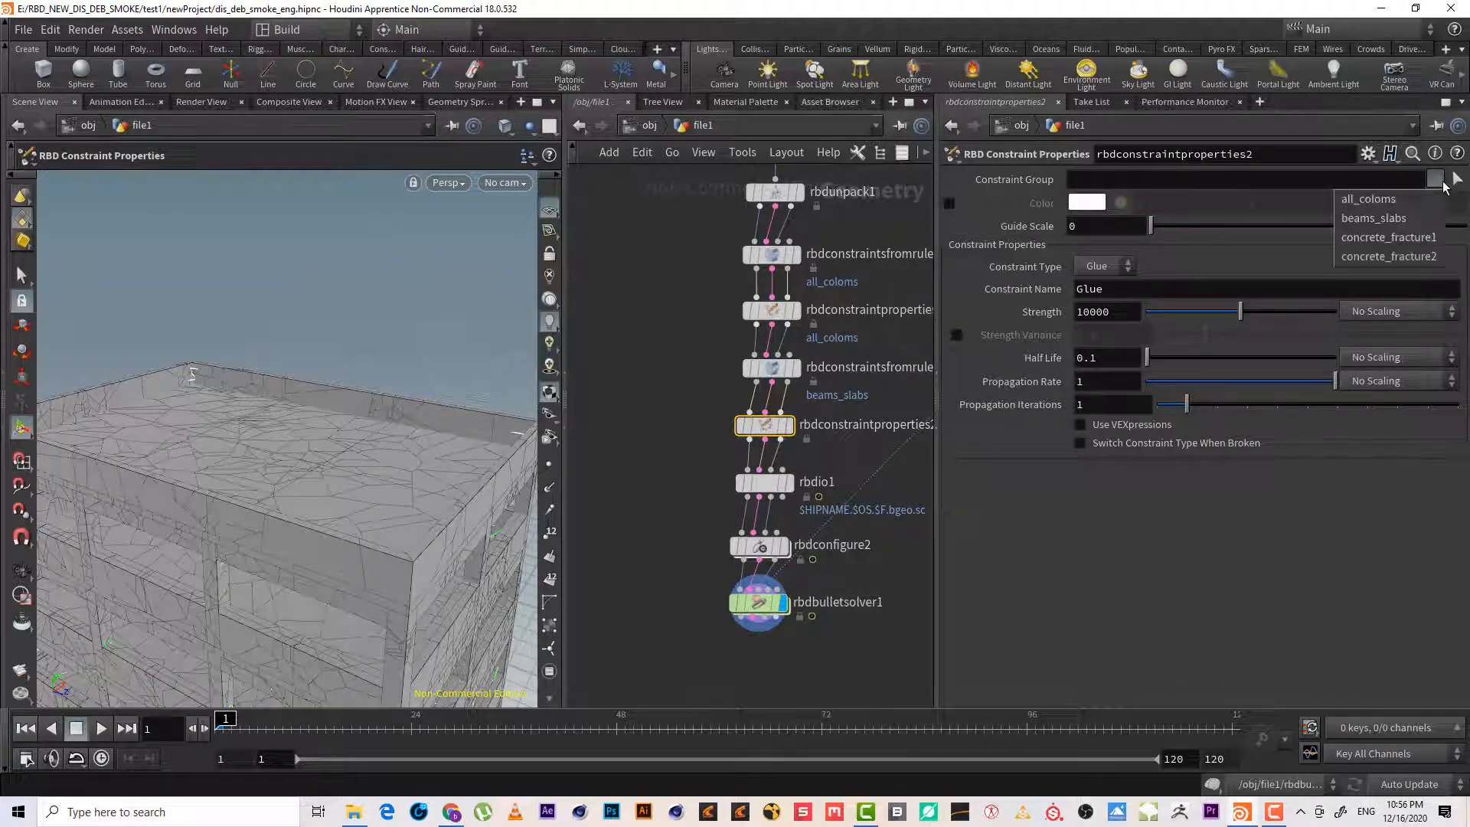
pyautogui.click(1404, 201)
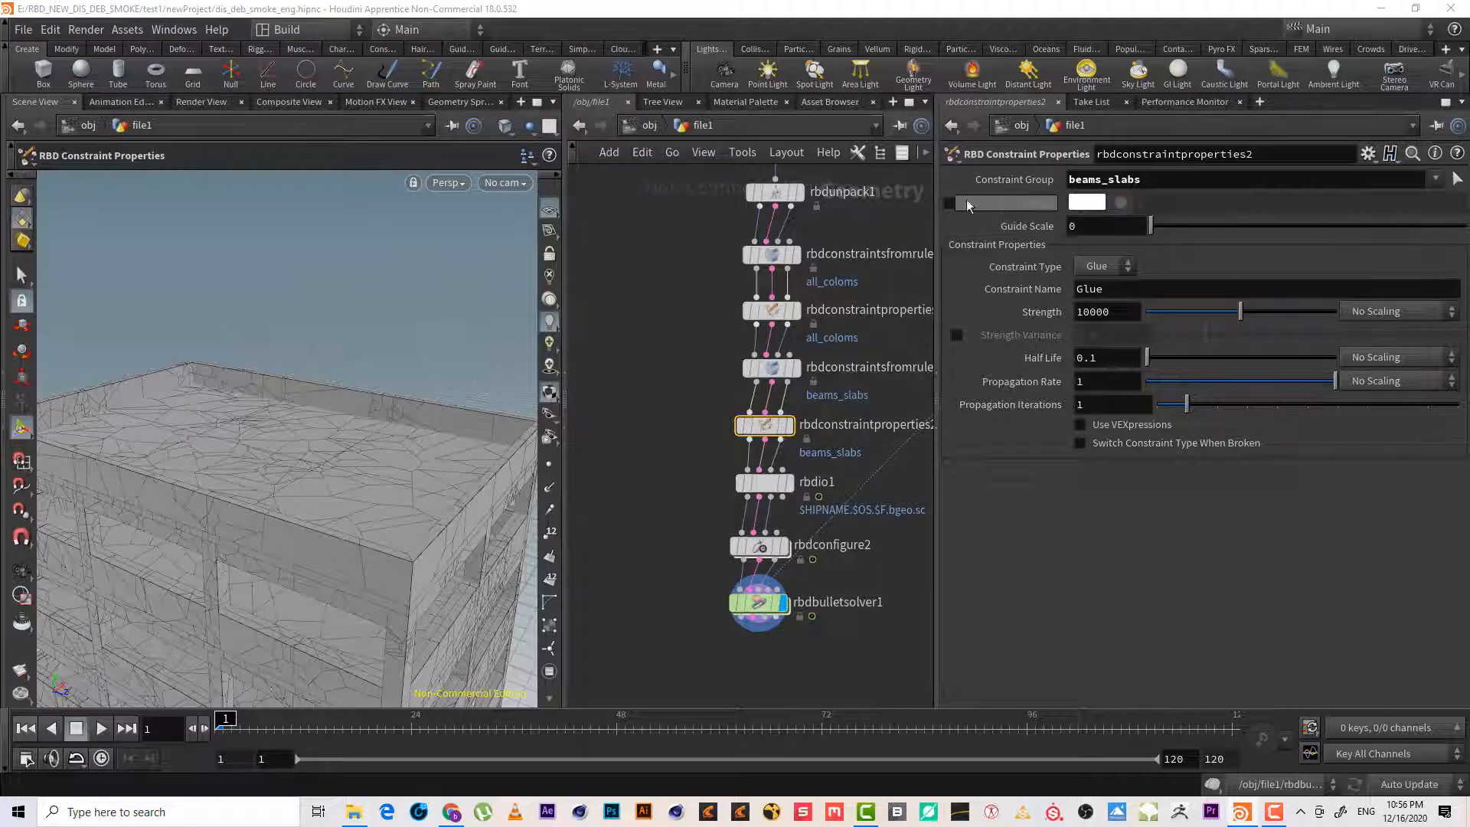
pyautogui.click(949, 203)
pyautogui.click(1088, 203)
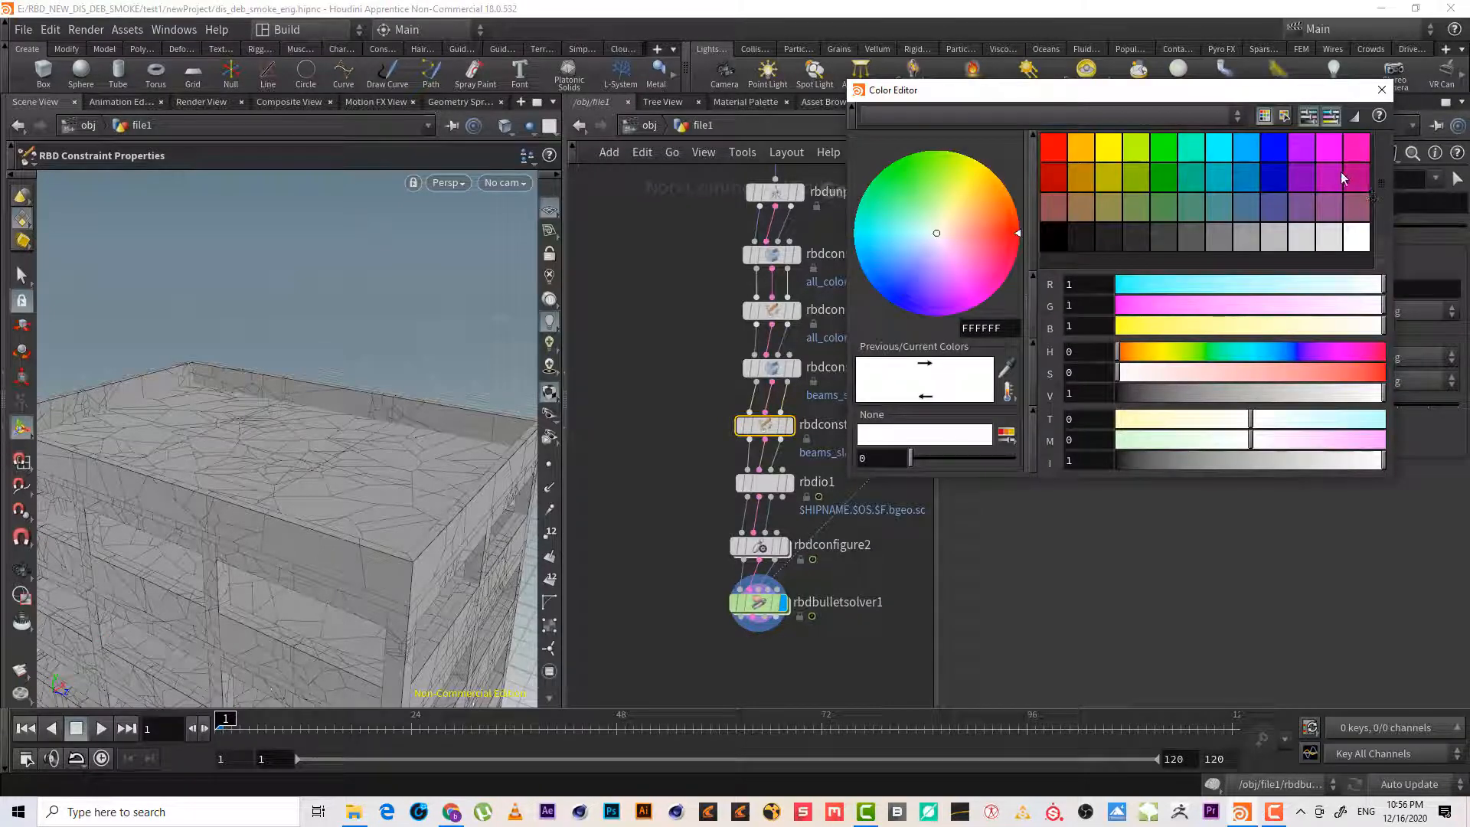
pyautogui.click(1281, 182)
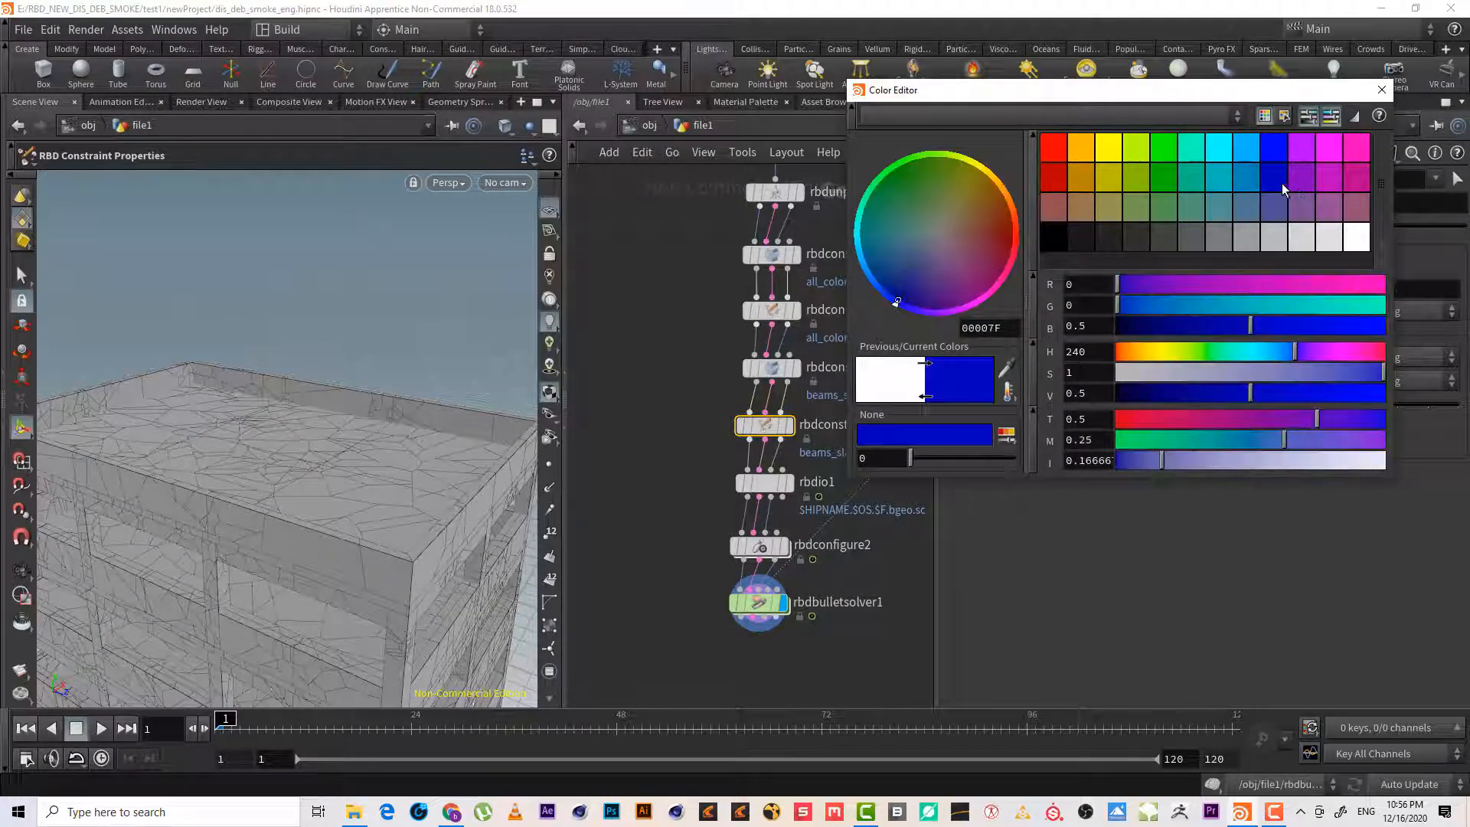
pyautogui.click(1382, 89)
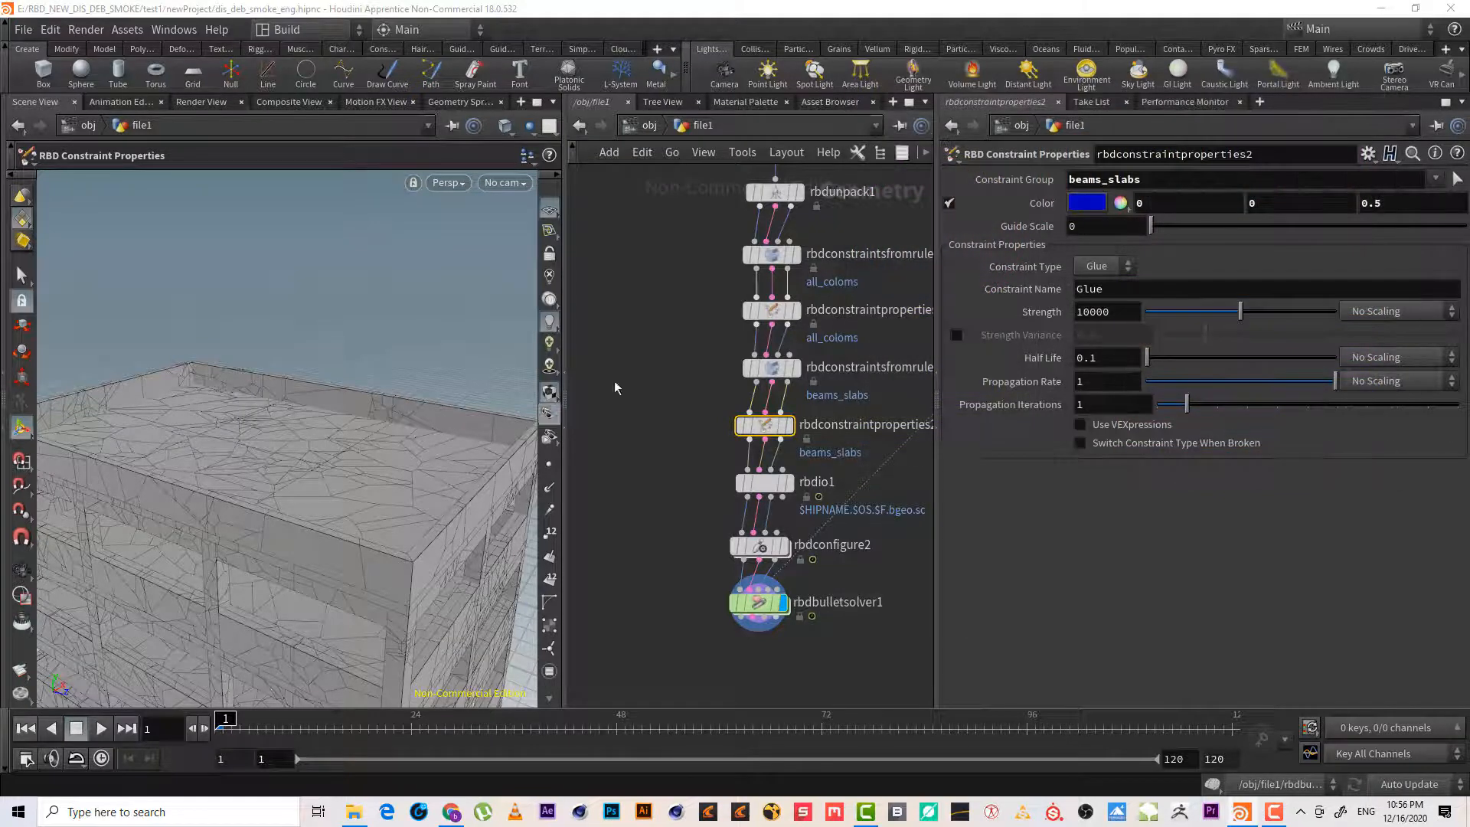
# Set the glue Strength of the beams_slabs constraints to 2000
pyautogui.click(1081, 312)
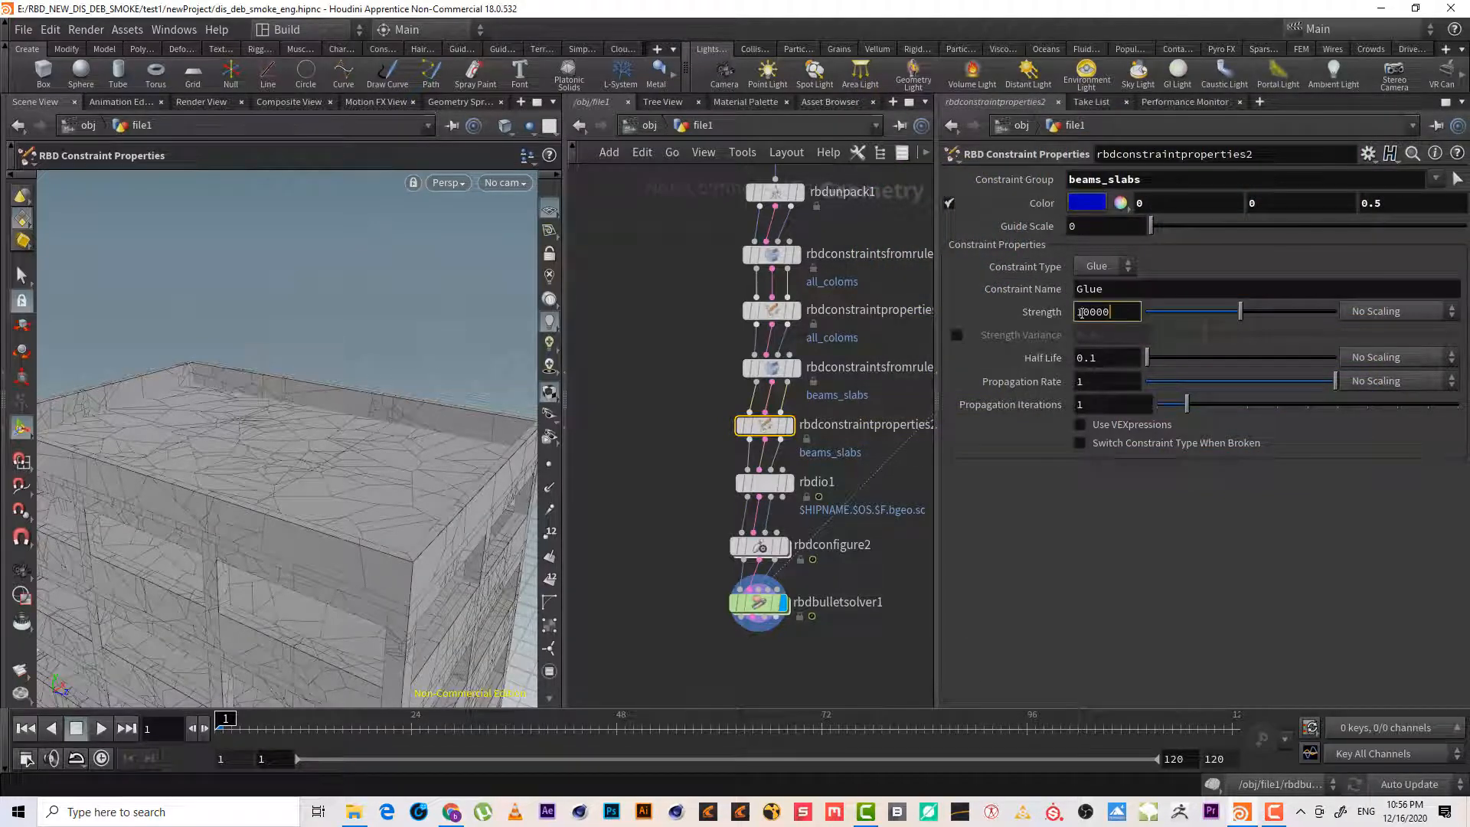
pyautogui.moveTo(1090, 309); pyautogui.dragTo(1073, 310)
pyautogui.write('2')
pyautogui.press('Return')
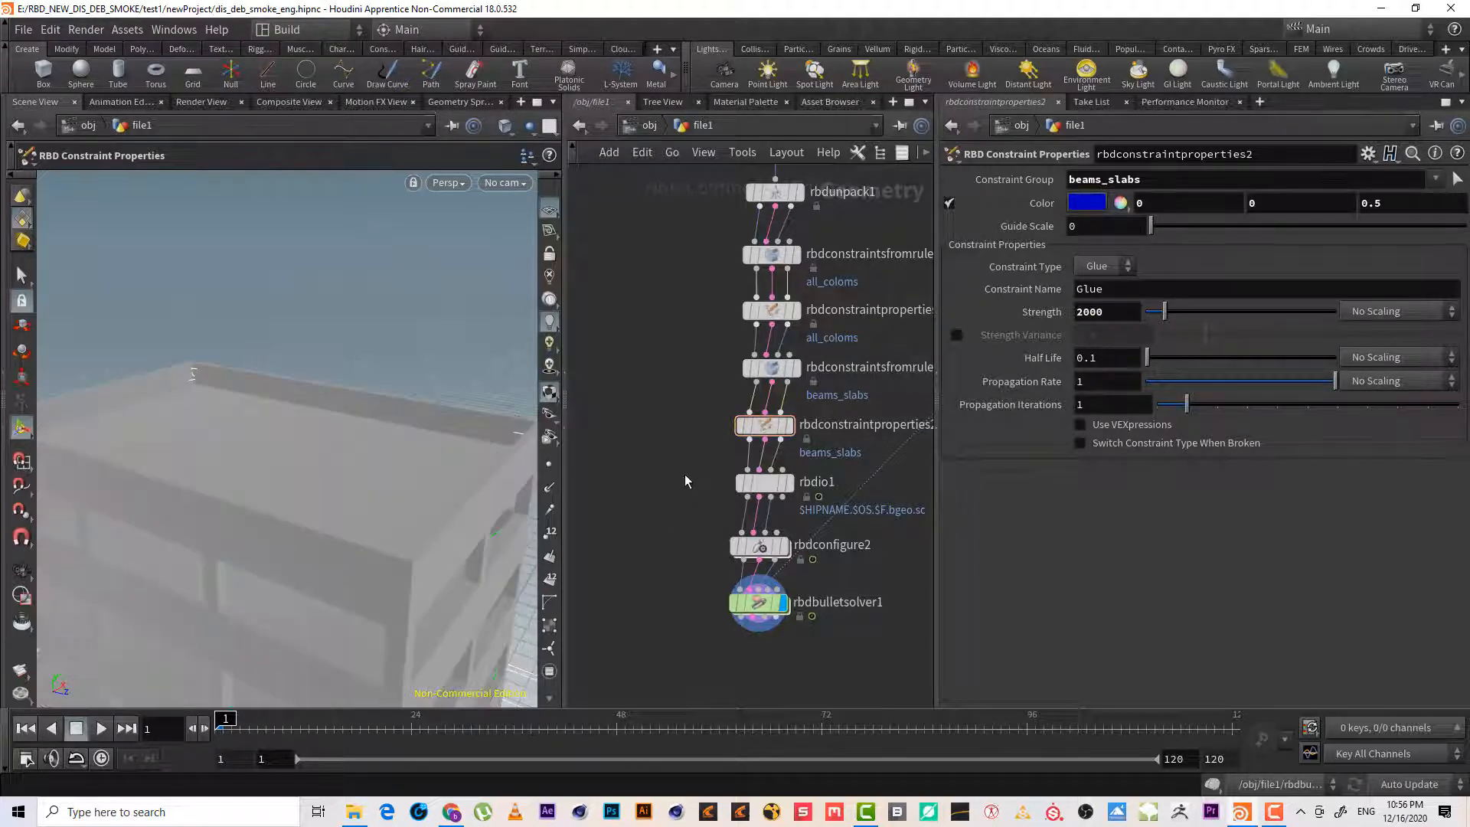
# Review the beams_slabs constraint nodes and save the rbdio1 geometry and constraints to disk in the foreground
pyautogui.click(764, 482)
pyautogui.click(771, 368)
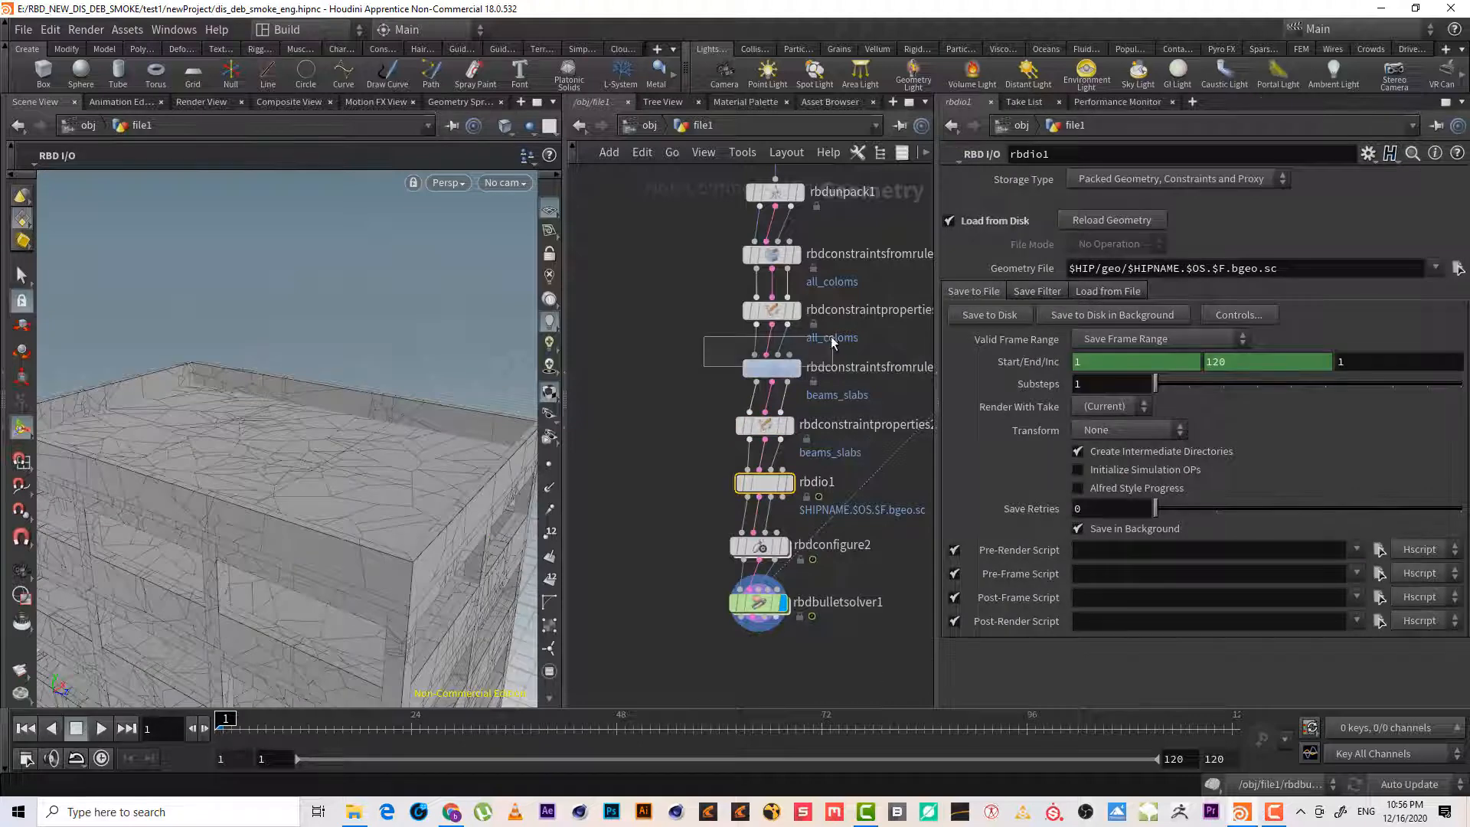
pyautogui.click(827, 436)
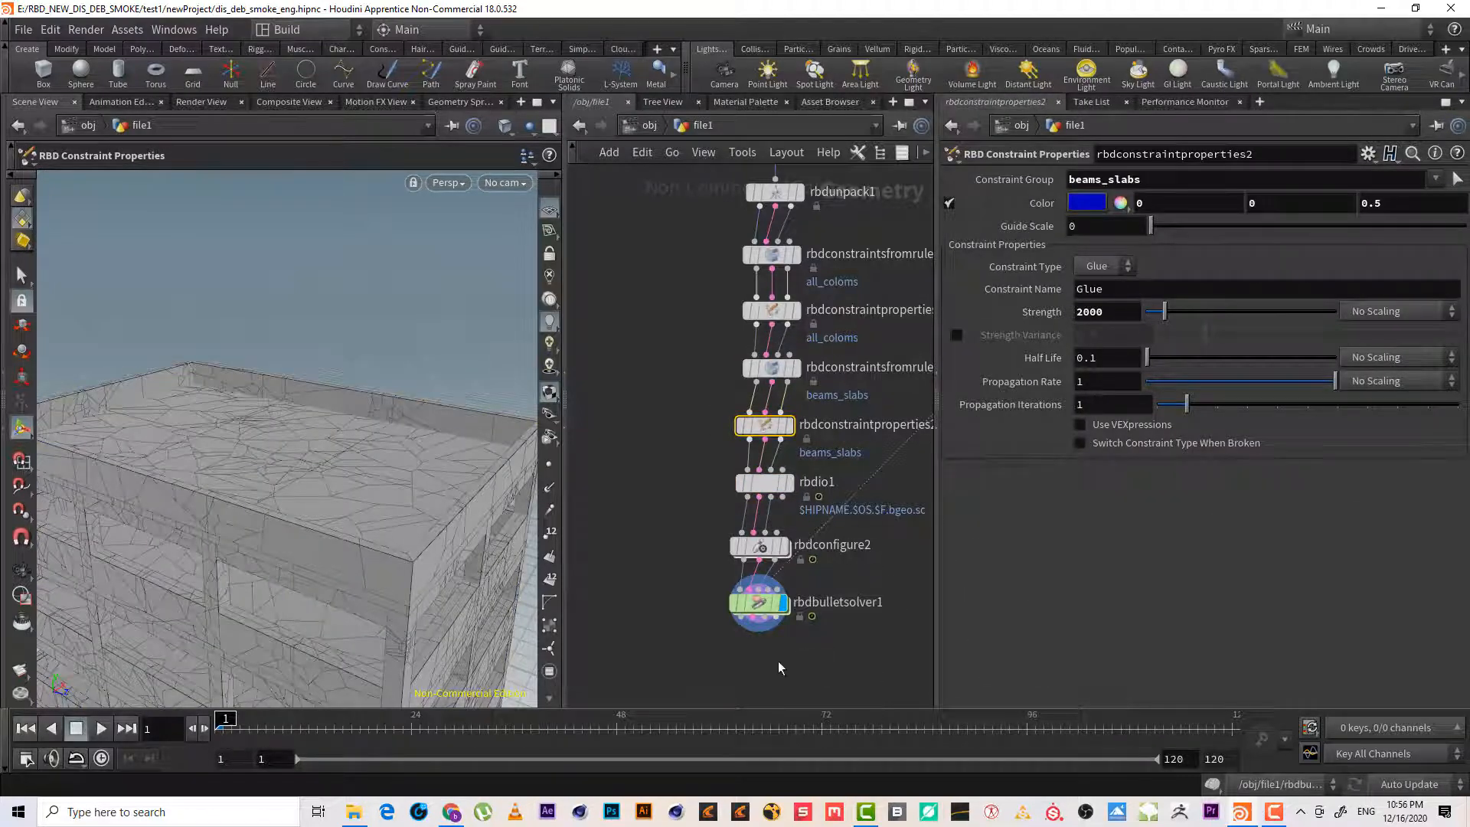
pyautogui.moveTo(697, 497); pyautogui.dragTo(790, 454)
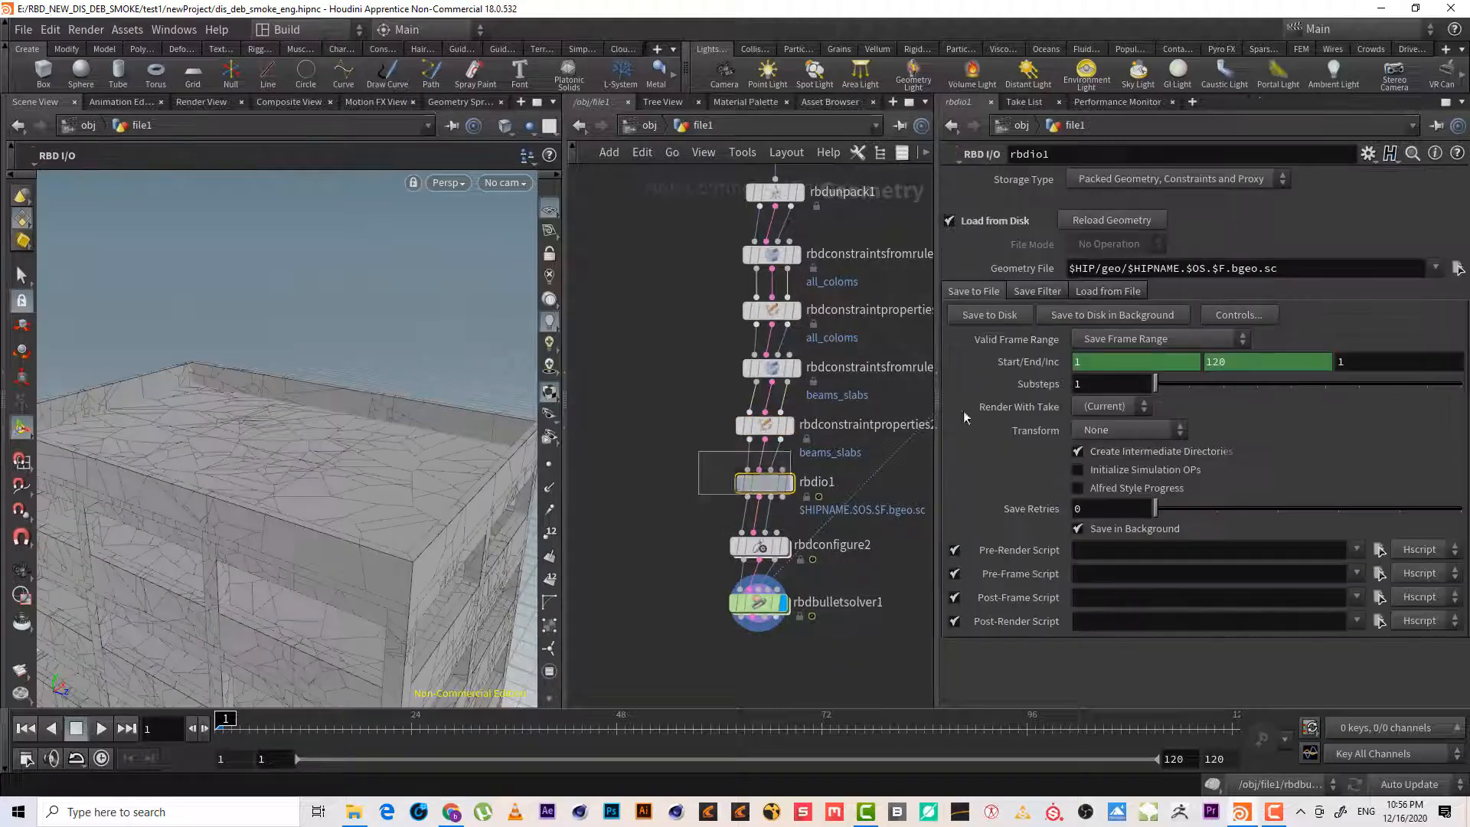
pyautogui.click(990, 315)
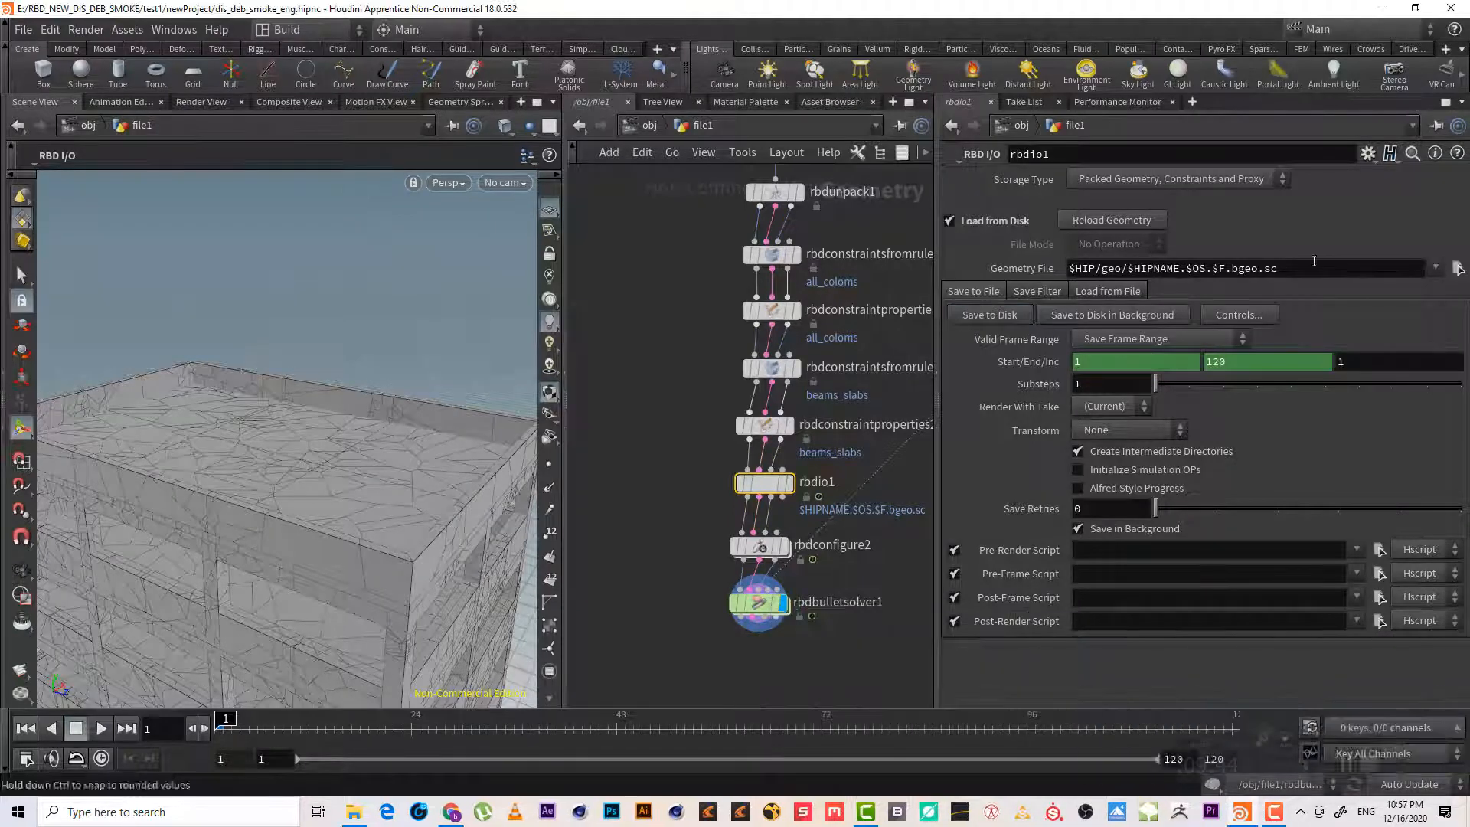
pyautogui.click(1274, 812)
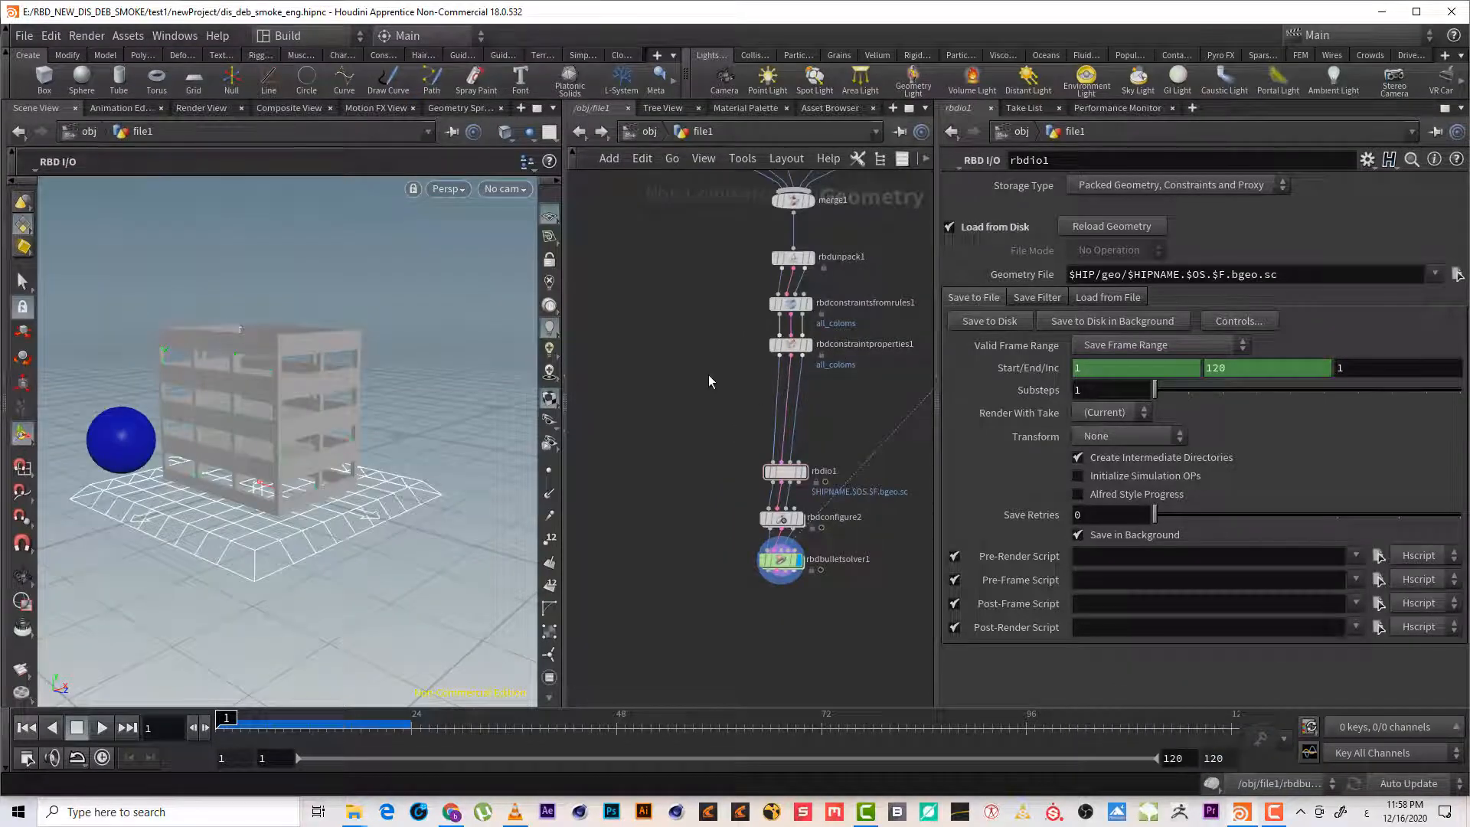
# Move the rbdpack1 node down so it lines up with the neighboring pack nodes above merge1
pyautogui.moveTo(709, 374); pyautogui.dragTo(633, 488, button='middle')
pyautogui.scroll(-3, 646, 379)
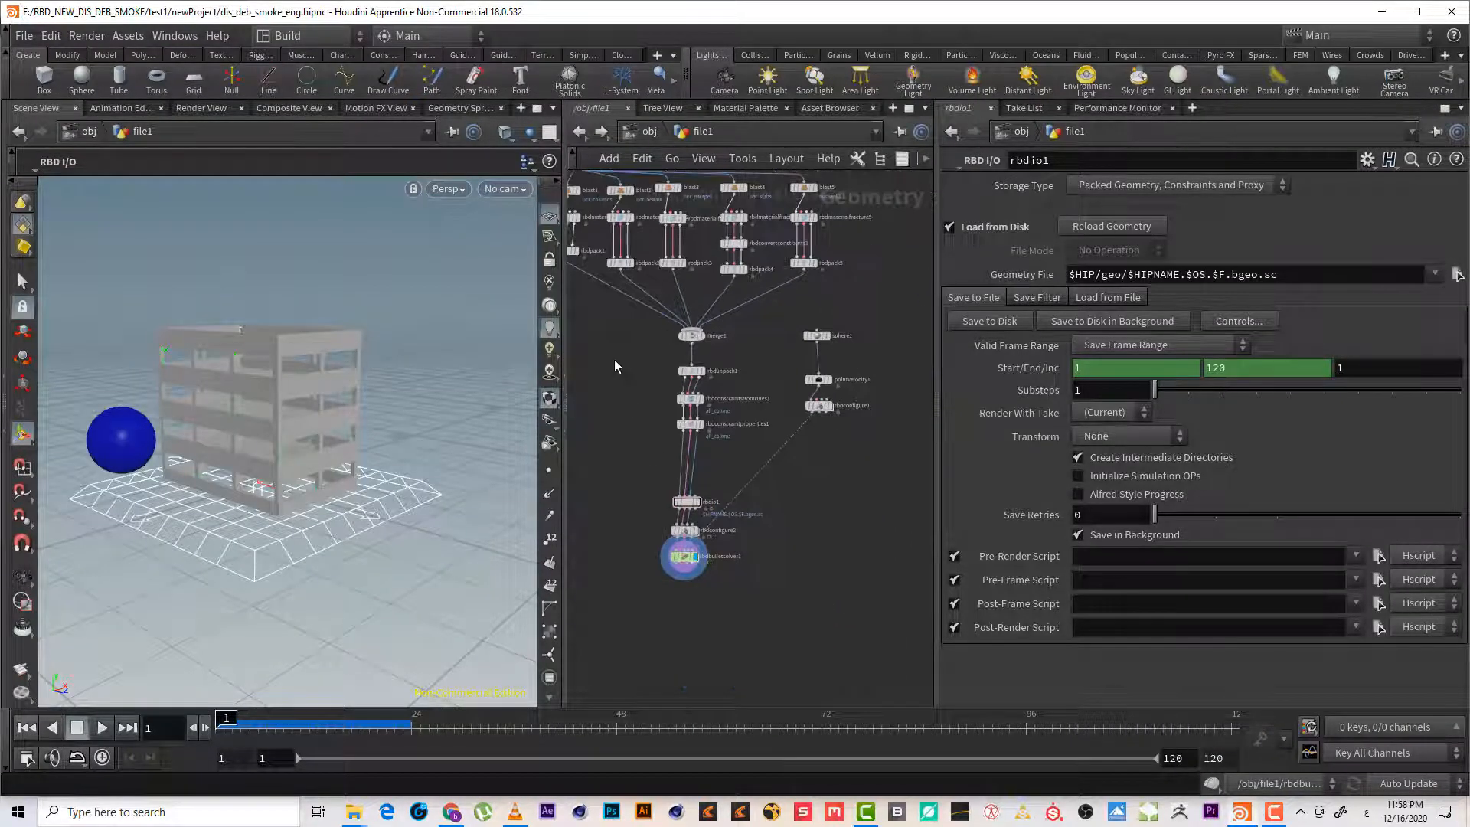
pyautogui.moveTo(613, 361); pyautogui.dragTo(729, 470, button='middle')
pyautogui.scroll(3, 694, 448)
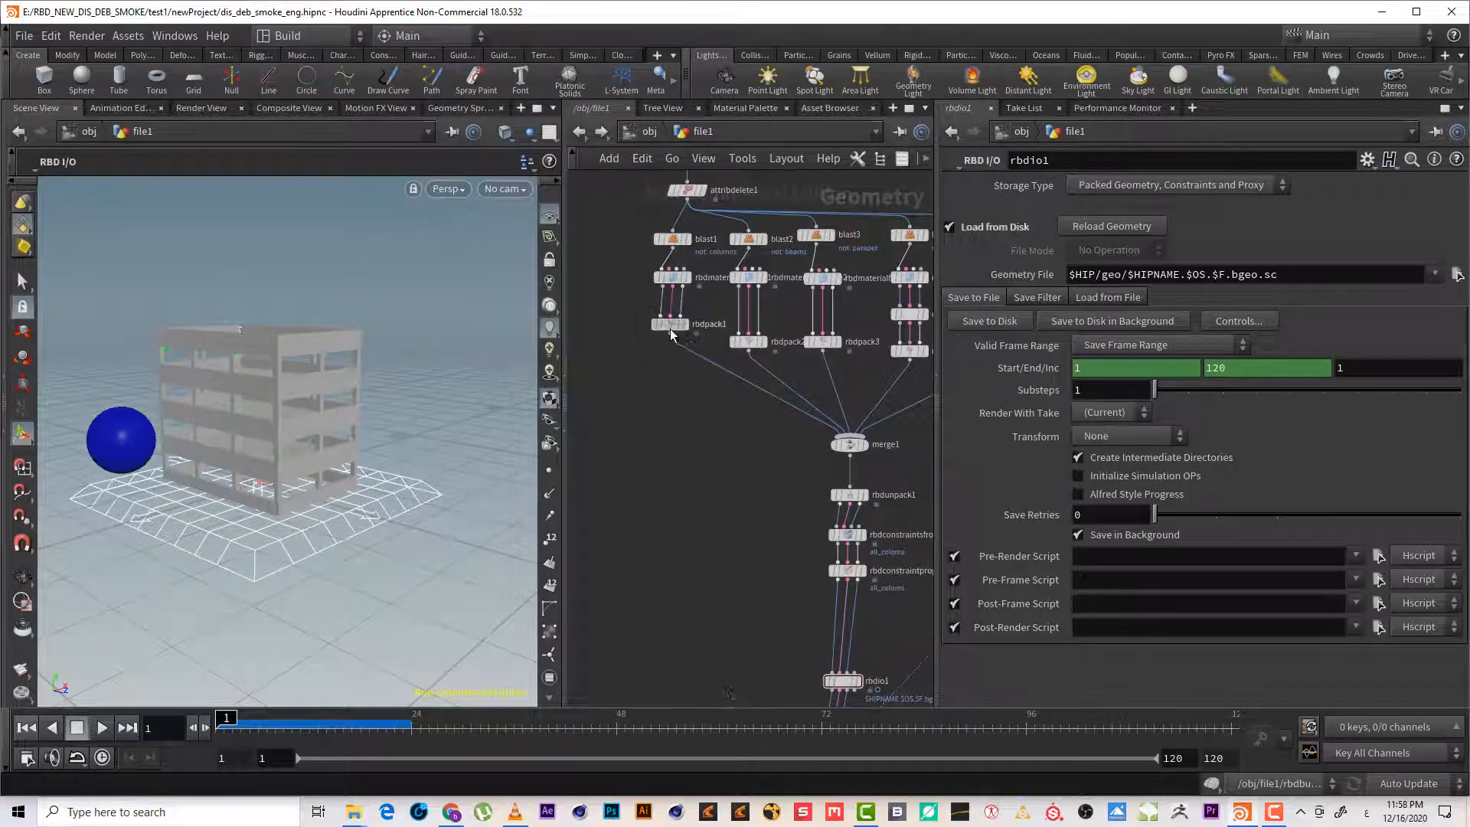
pyautogui.moveTo(672, 343); pyautogui.dragTo(671, 352)
pyautogui.moveTo(738, 440); pyautogui.dragTo(774, 473, button='middle')
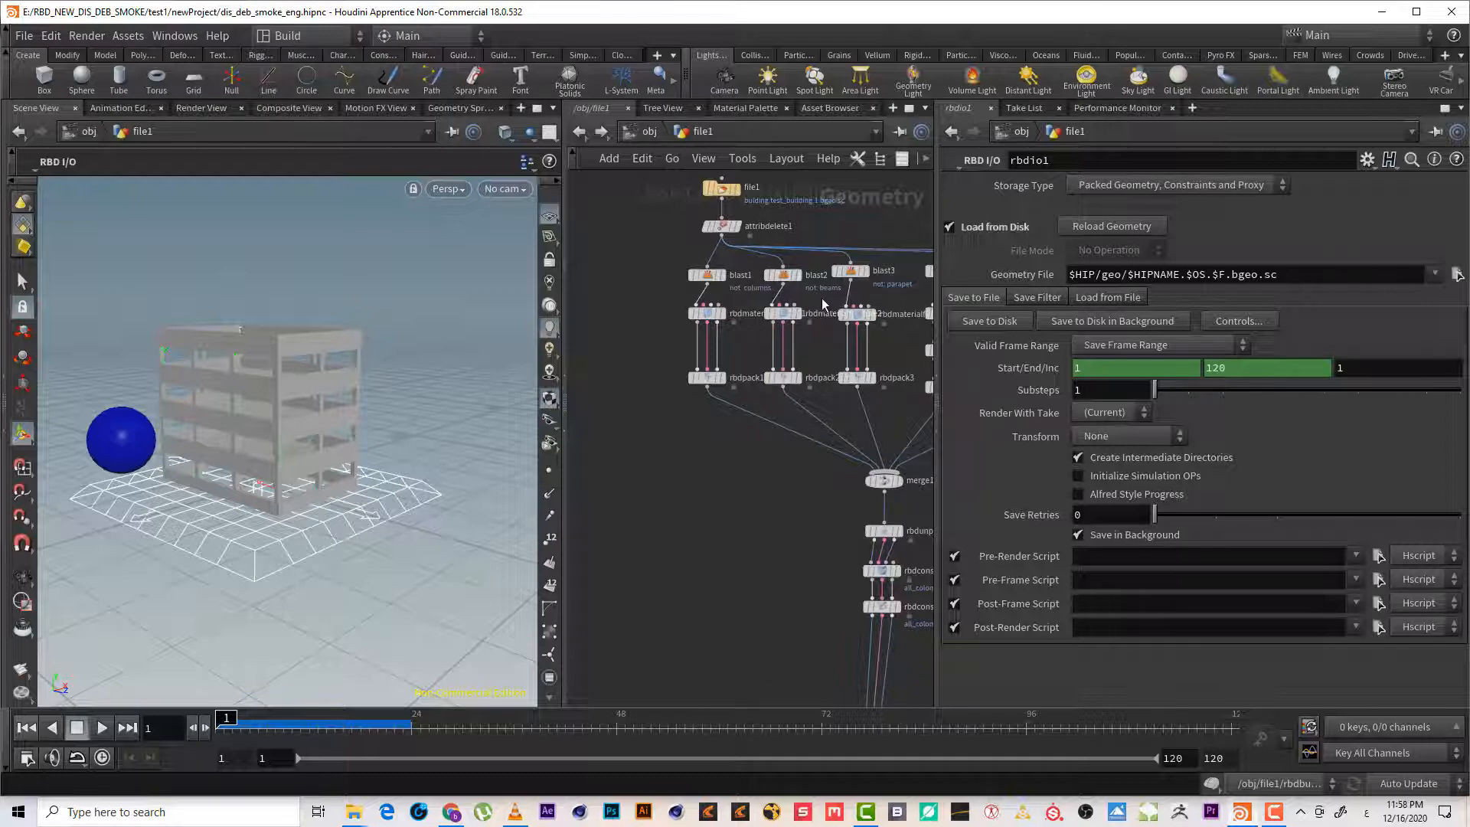
# Inspect the beams isolated by blast2 and the fracture constraint settings in rbdmaterialfracture2
pyautogui.click(781, 274)
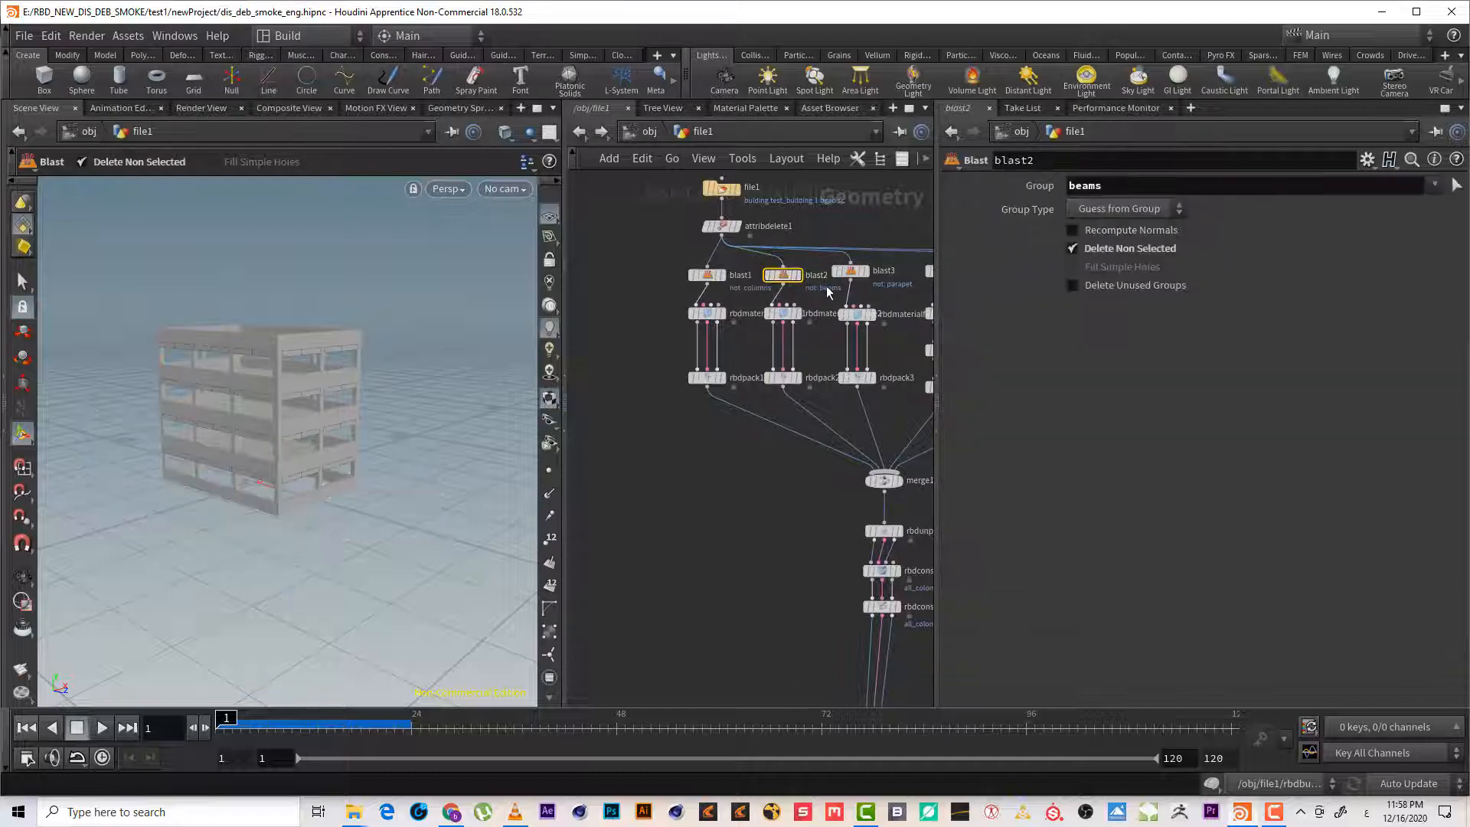
pyautogui.keyDown('alt'); pyautogui.moveTo(255, 360); pyautogui.dragTo(383, 338, button='right'); pyautogui.keyUp('alt')
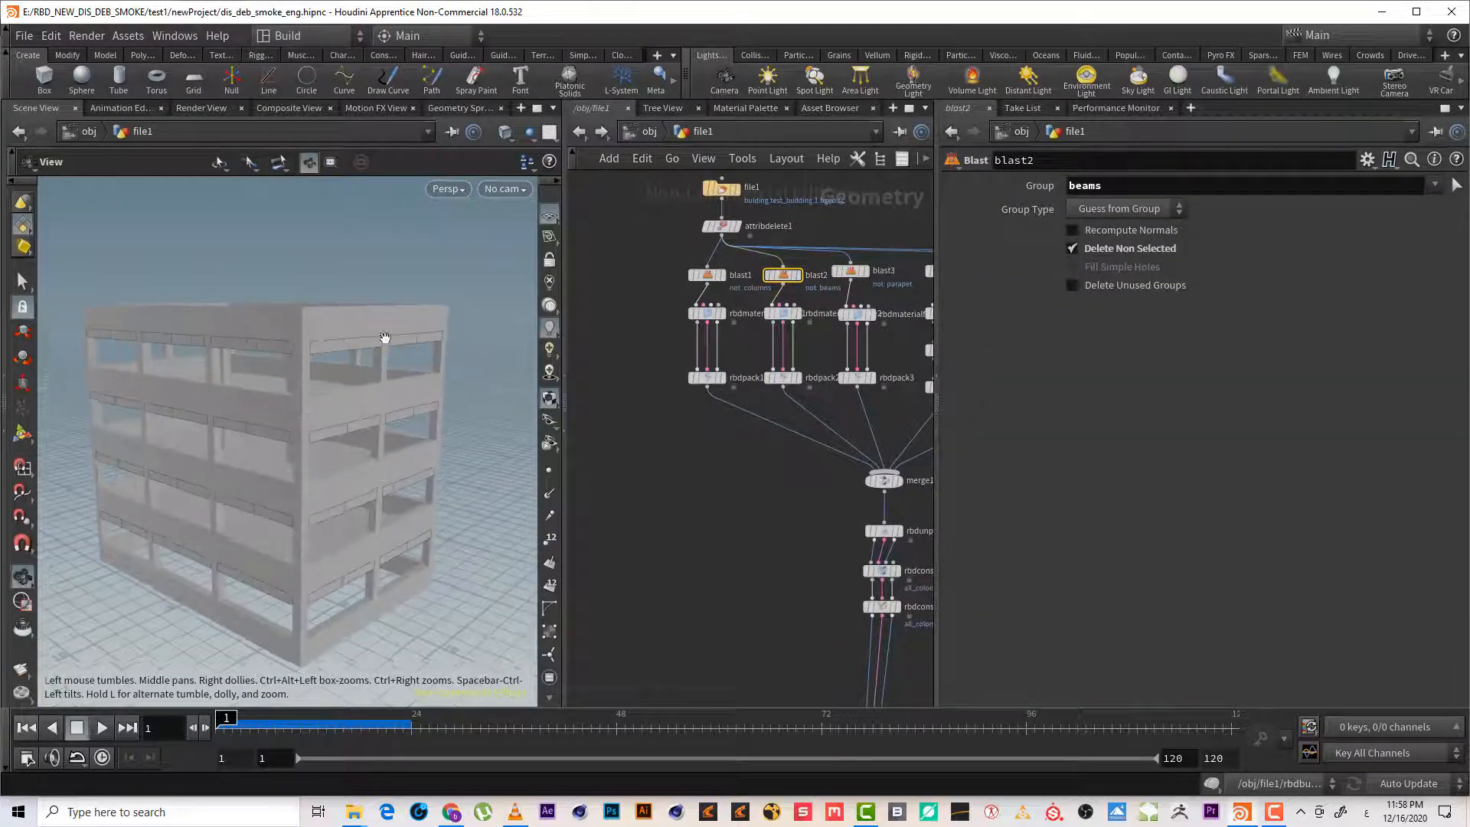
pyautogui.keyDown('alt'); pyautogui.moveTo(190, 352); pyautogui.dragTo(236, 351); pyautogui.keyUp('alt')
pyautogui.press('Return')
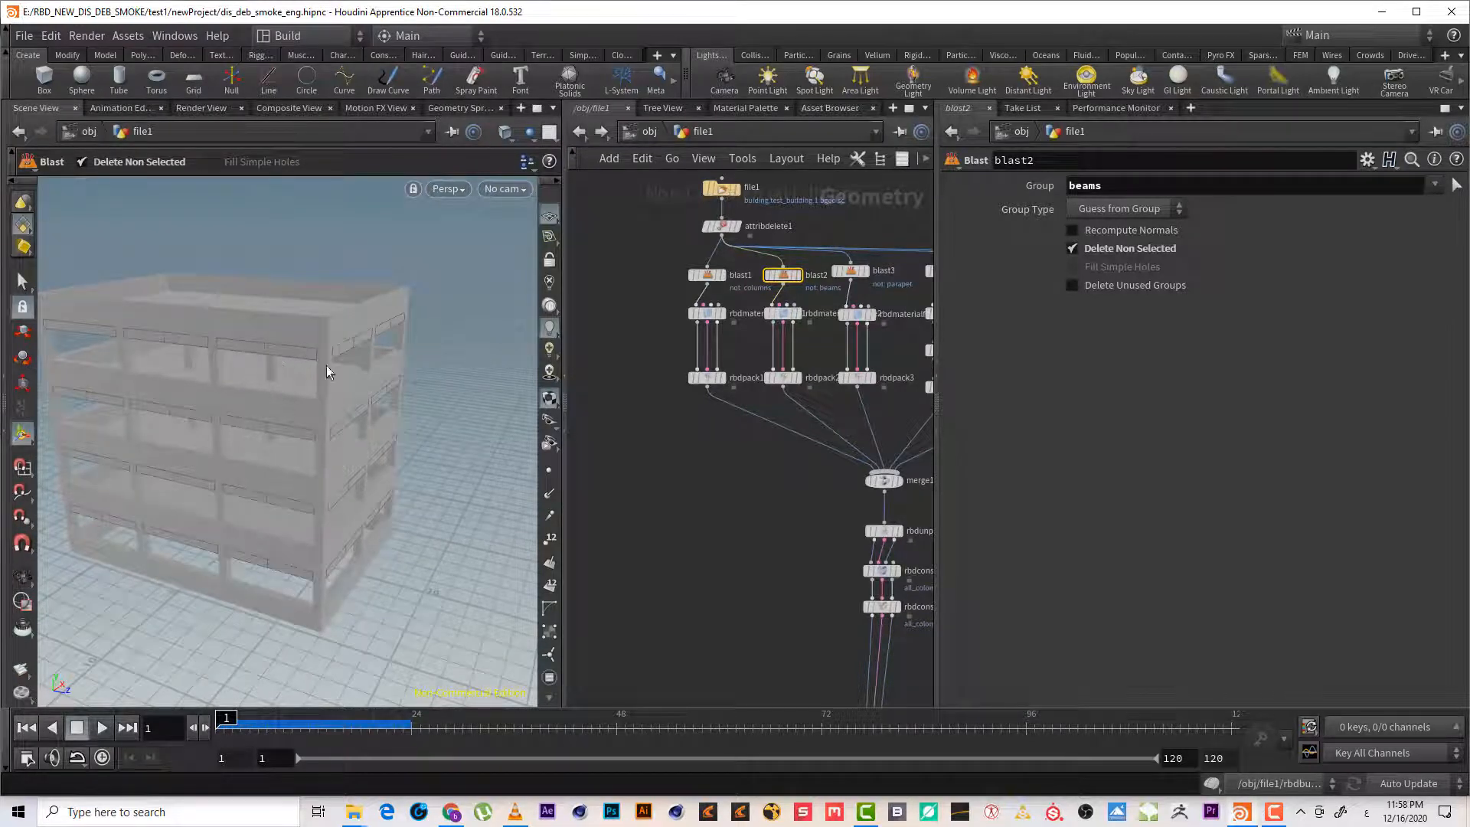
pyautogui.click(782, 313)
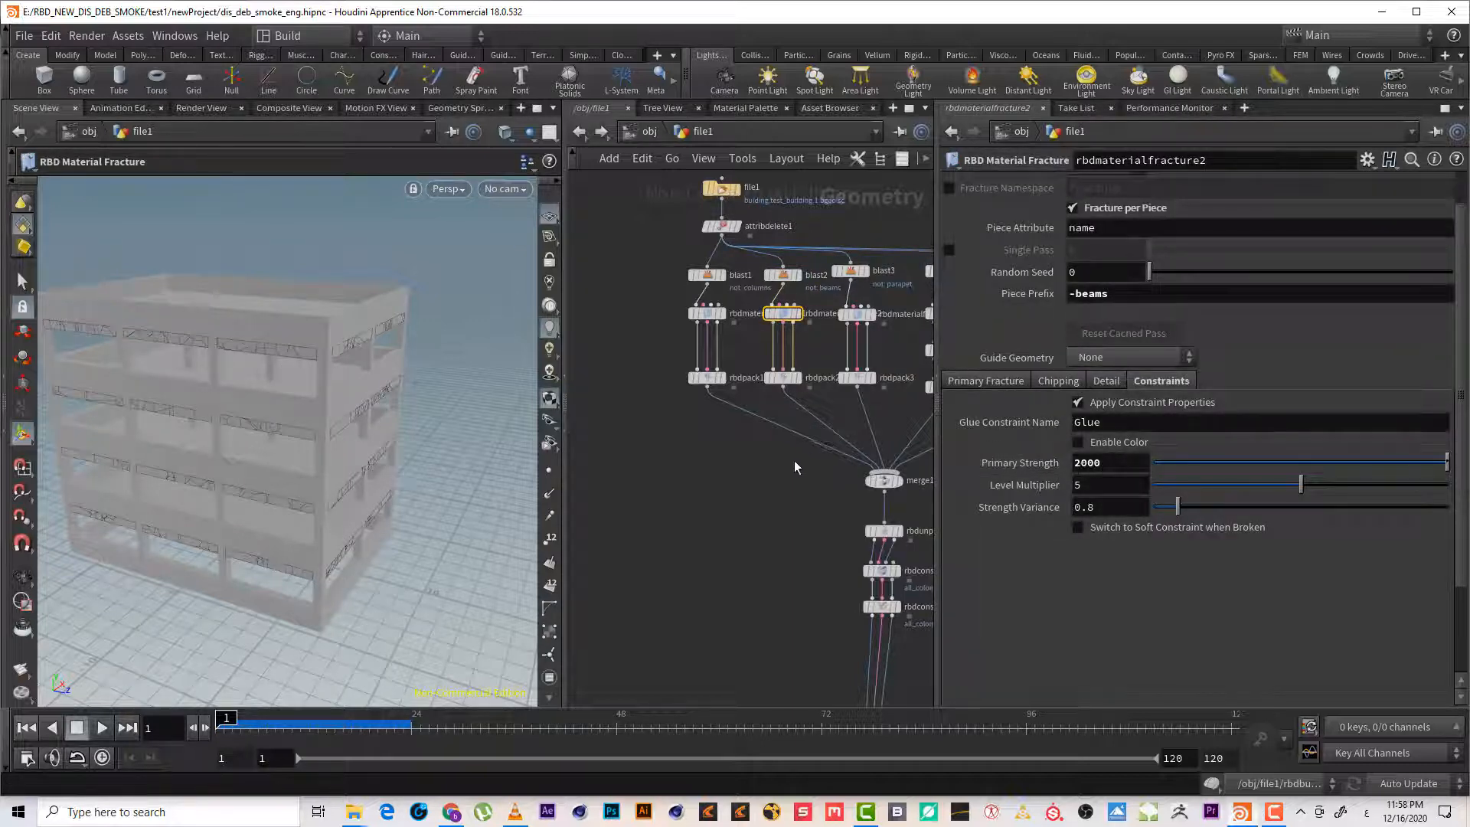
pyautogui.moveTo(793, 461); pyautogui.dragTo(649, 427, button='middle')
pyautogui.moveTo(841, 427); pyautogui.dragTo(840, 436, button='right')
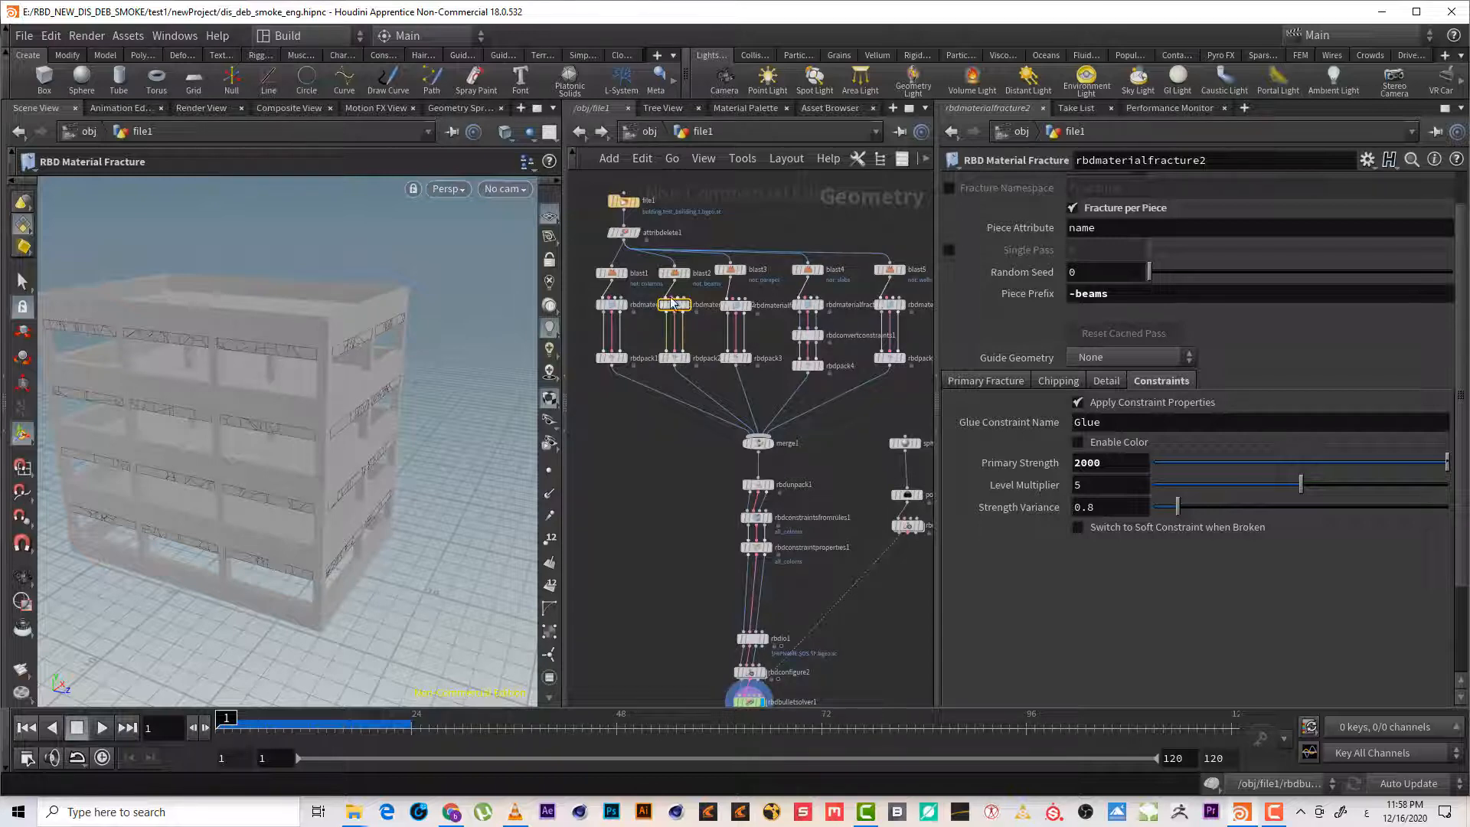
# Inspect the slab fracture pattern of rbdmaterialfracture4 on the building's roof and floors
pyautogui.click(808, 305)
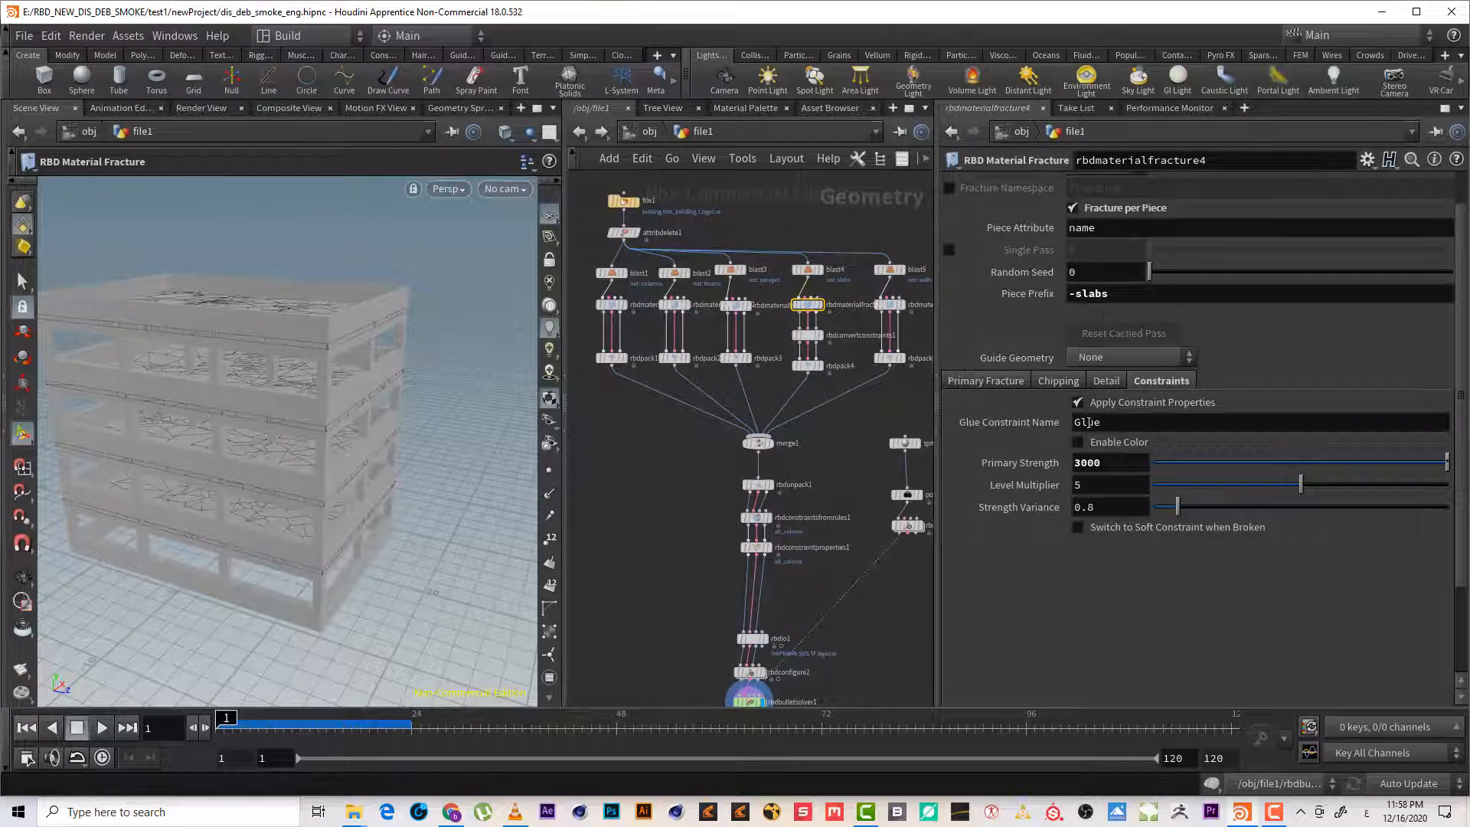
pyautogui.keyDown('alt'); pyautogui.moveTo(241, 296); pyautogui.dragTo(222, 337); pyautogui.keyUp('alt')
pyautogui.keyDown('alt'); pyautogui.moveTo(199, 354); pyautogui.dragTo(259, 327, button='right'); pyautogui.keyUp('alt')
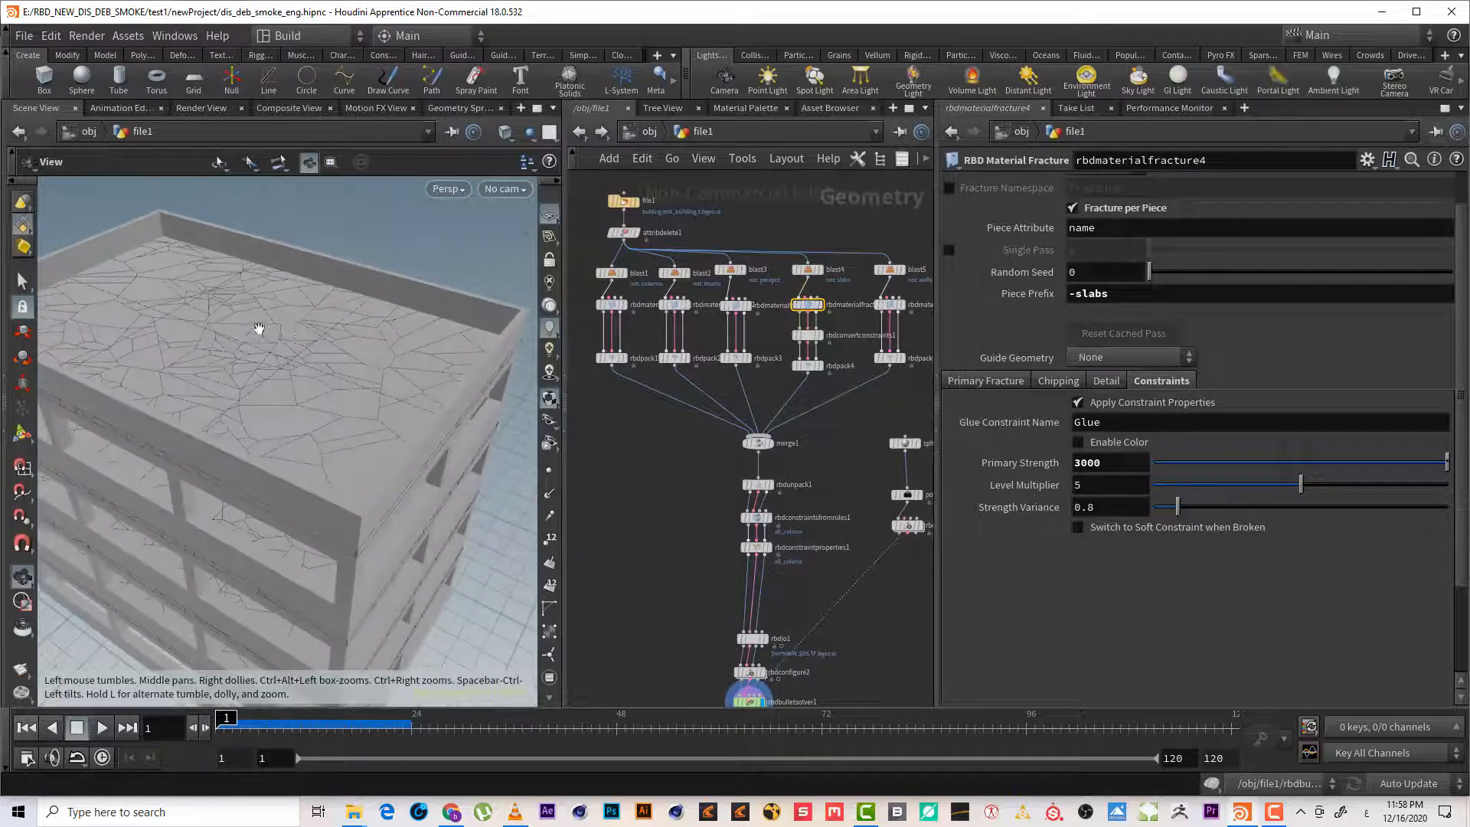
pyautogui.keyDown('alt'); pyautogui.moveTo(258, 327); pyautogui.dragTo(252, 309); pyautogui.keyUp('alt')
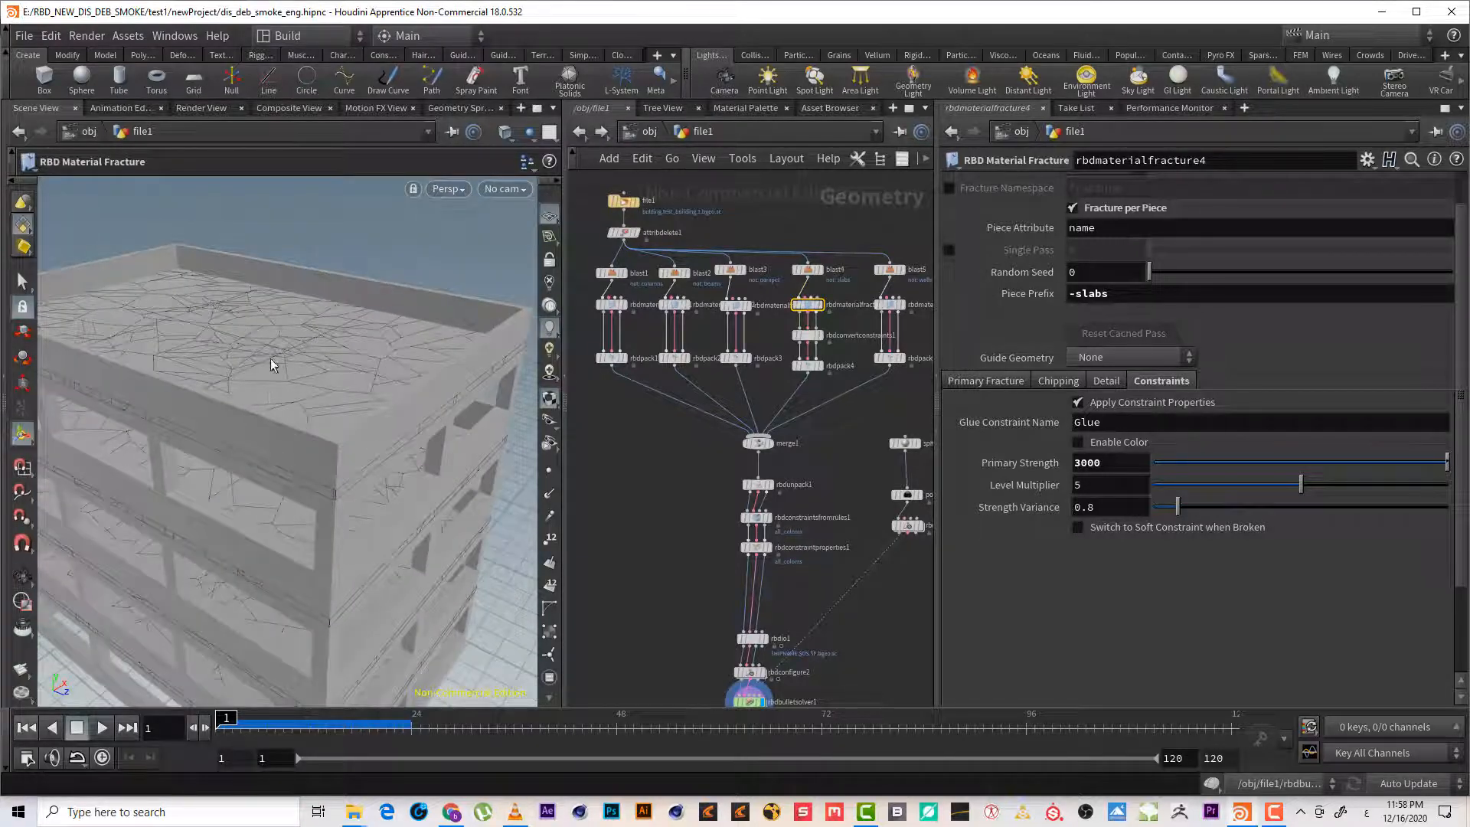
pyautogui.keyDown('alt'); pyautogui.moveTo(271, 358); pyautogui.dragTo(246, 380, button='right'); pyautogui.keyUp('alt')
pyautogui.keyDown('alt'); pyautogui.moveTo(246, 381); pyautogui.dragTo(266, 371); pyautogui.keyUp('alt')
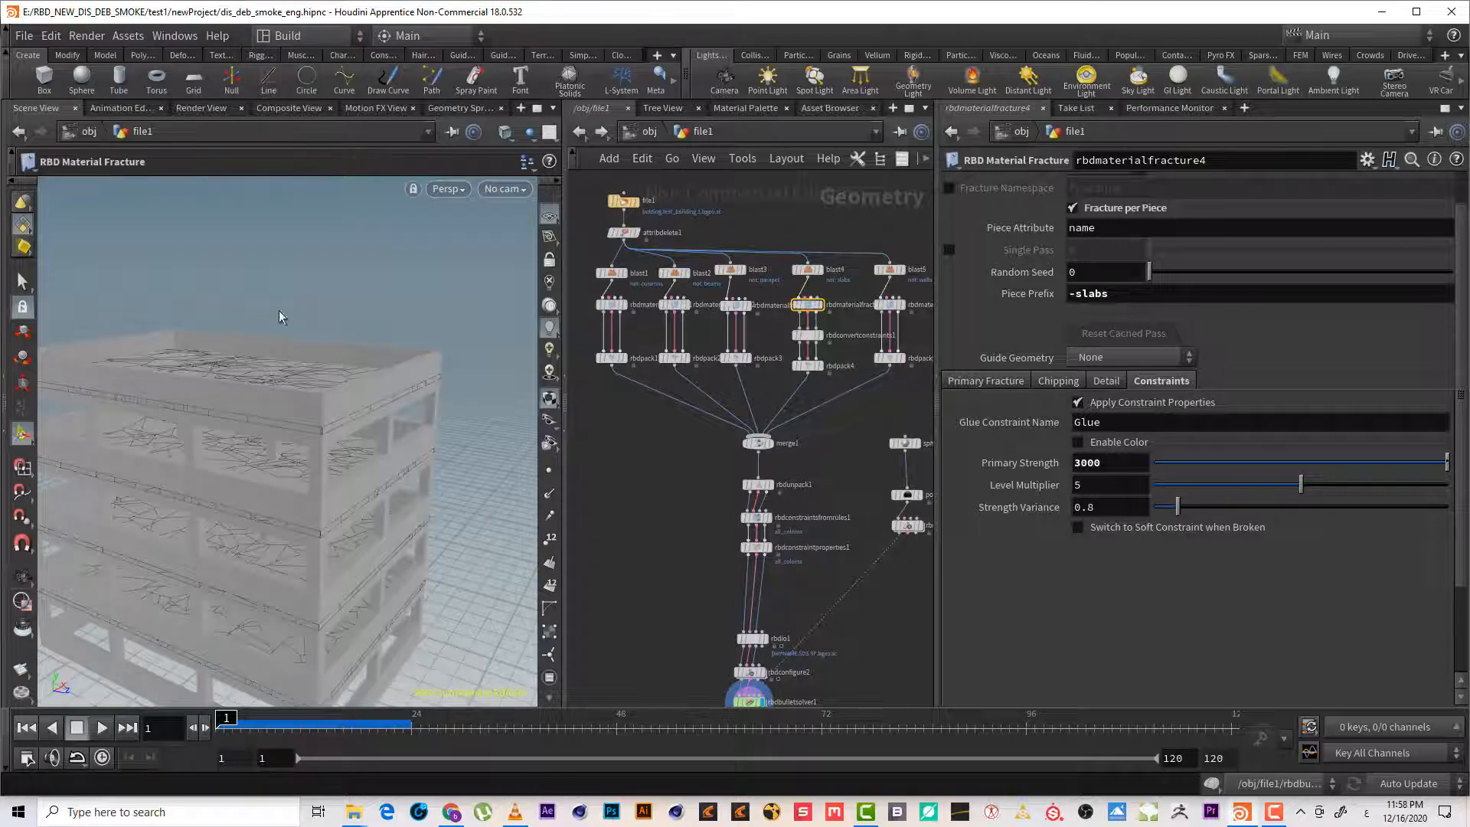
pyautogui.keyDown('alt'); pyautogui.moveTo(375, 401); pyautogui.dragTo(312, 436); pyautogui.keyUp('alt')
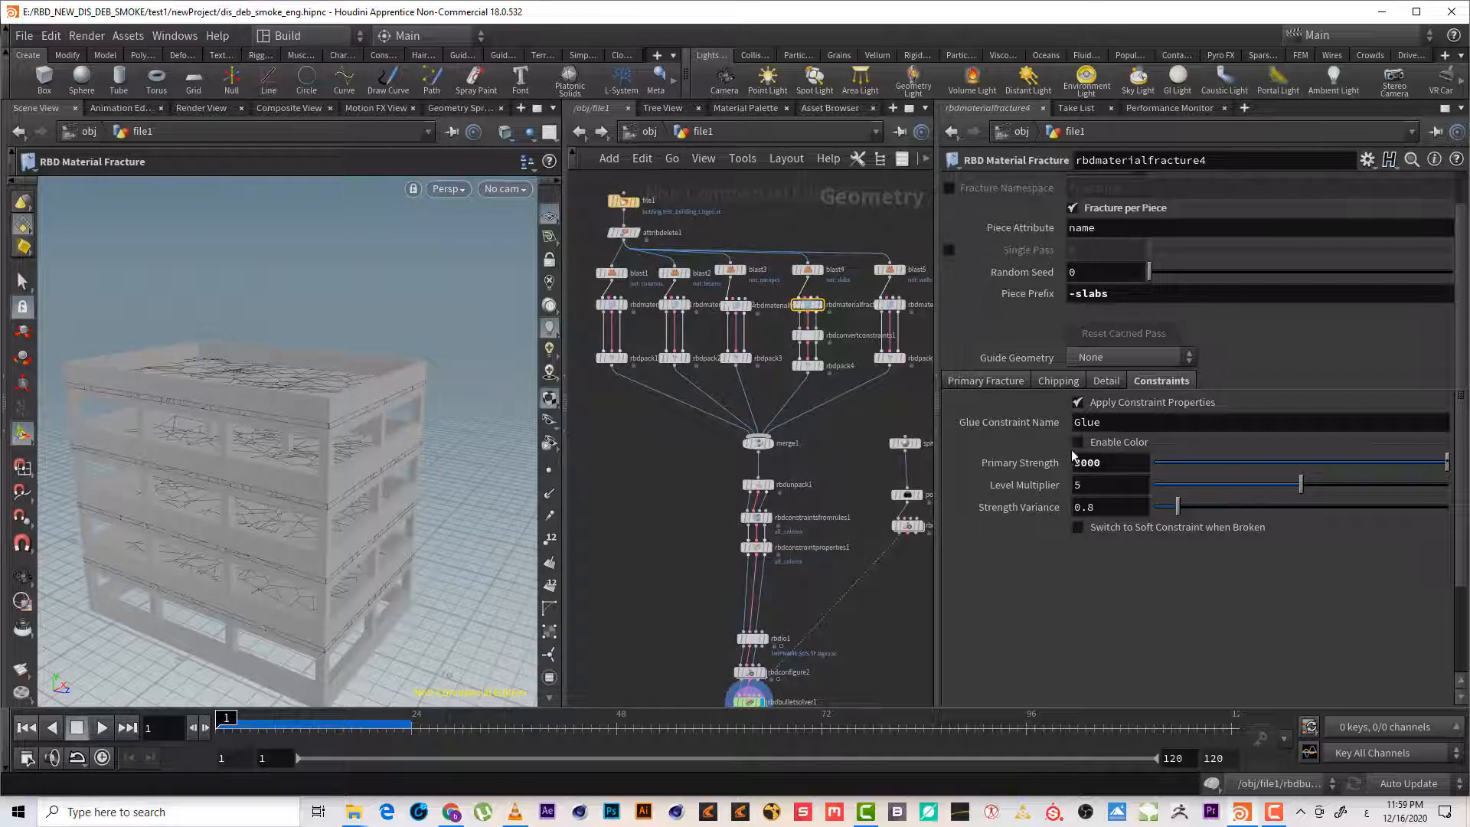
pyautogui.moveTo(889, 421); pyautogui.dragTo(833, 351, button='middle')
pyautogui.click(1274, 813)
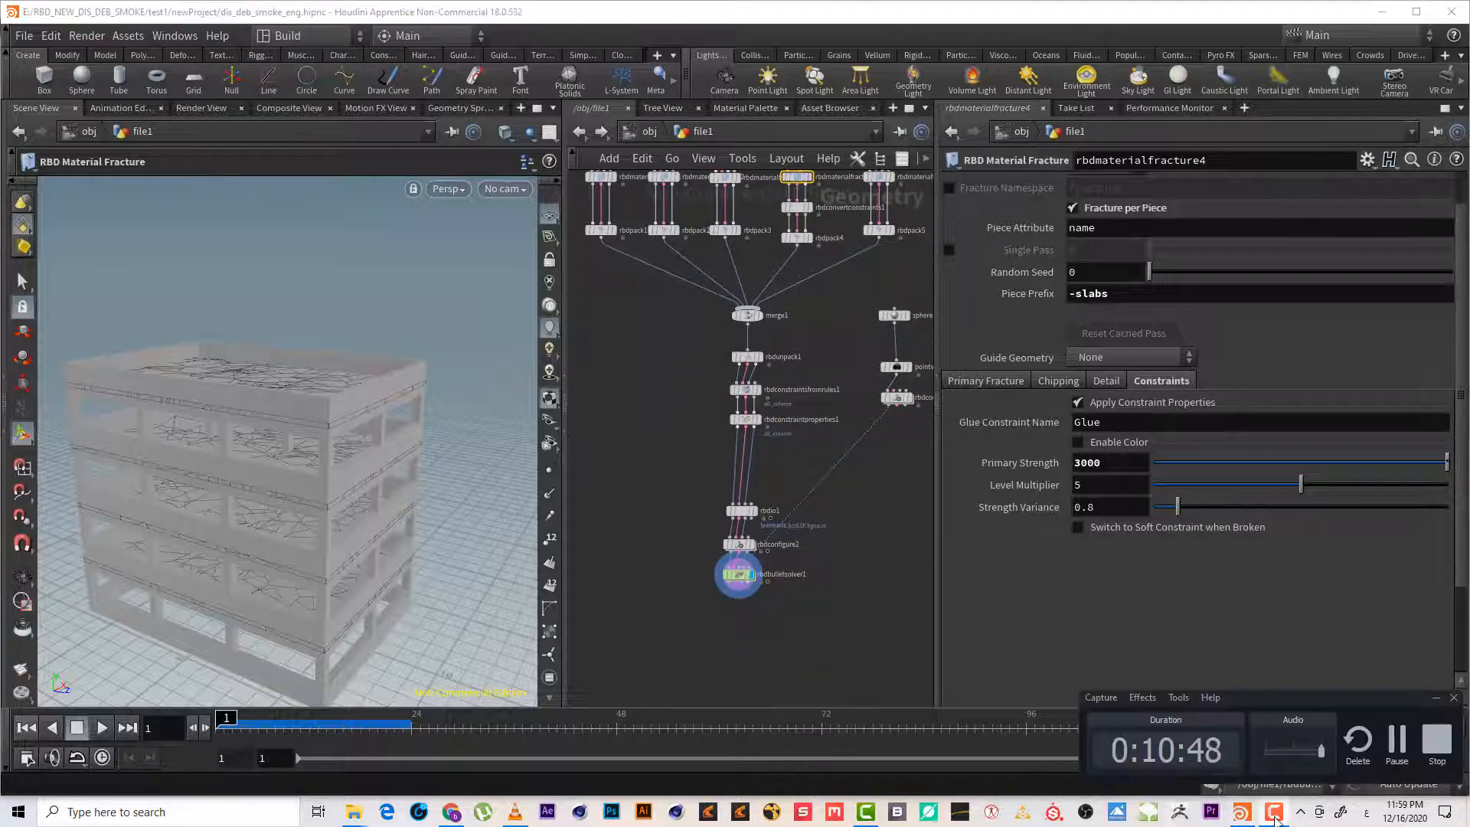
pyautogui.click(1274, 816)
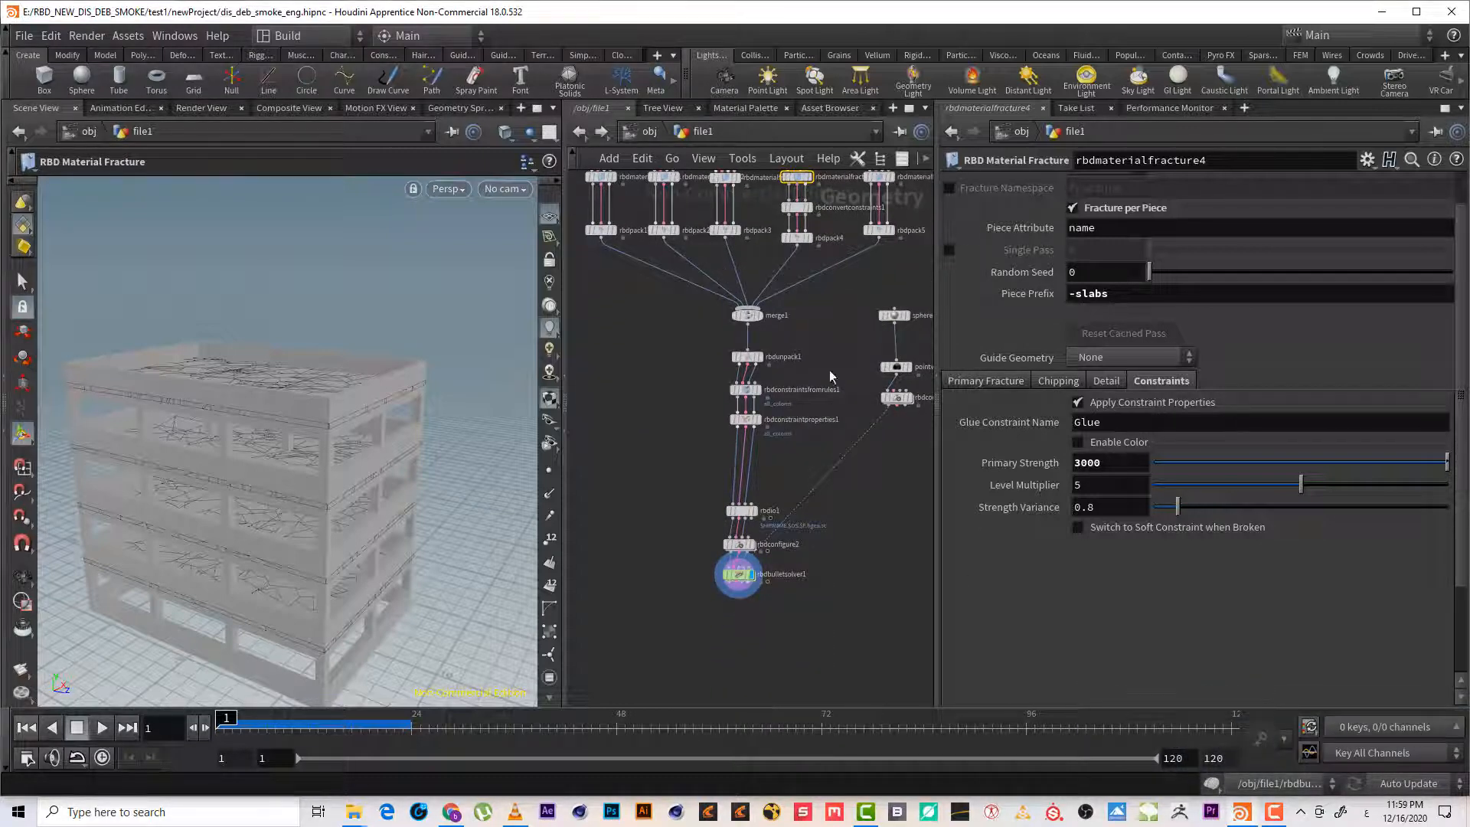
# Review the group rule of rbdconstraintsfromrules1 and the glue settings of rbdconstraintproperties1 for the all_coloms constraints
pyautogui.scroll(3, 700, 415)
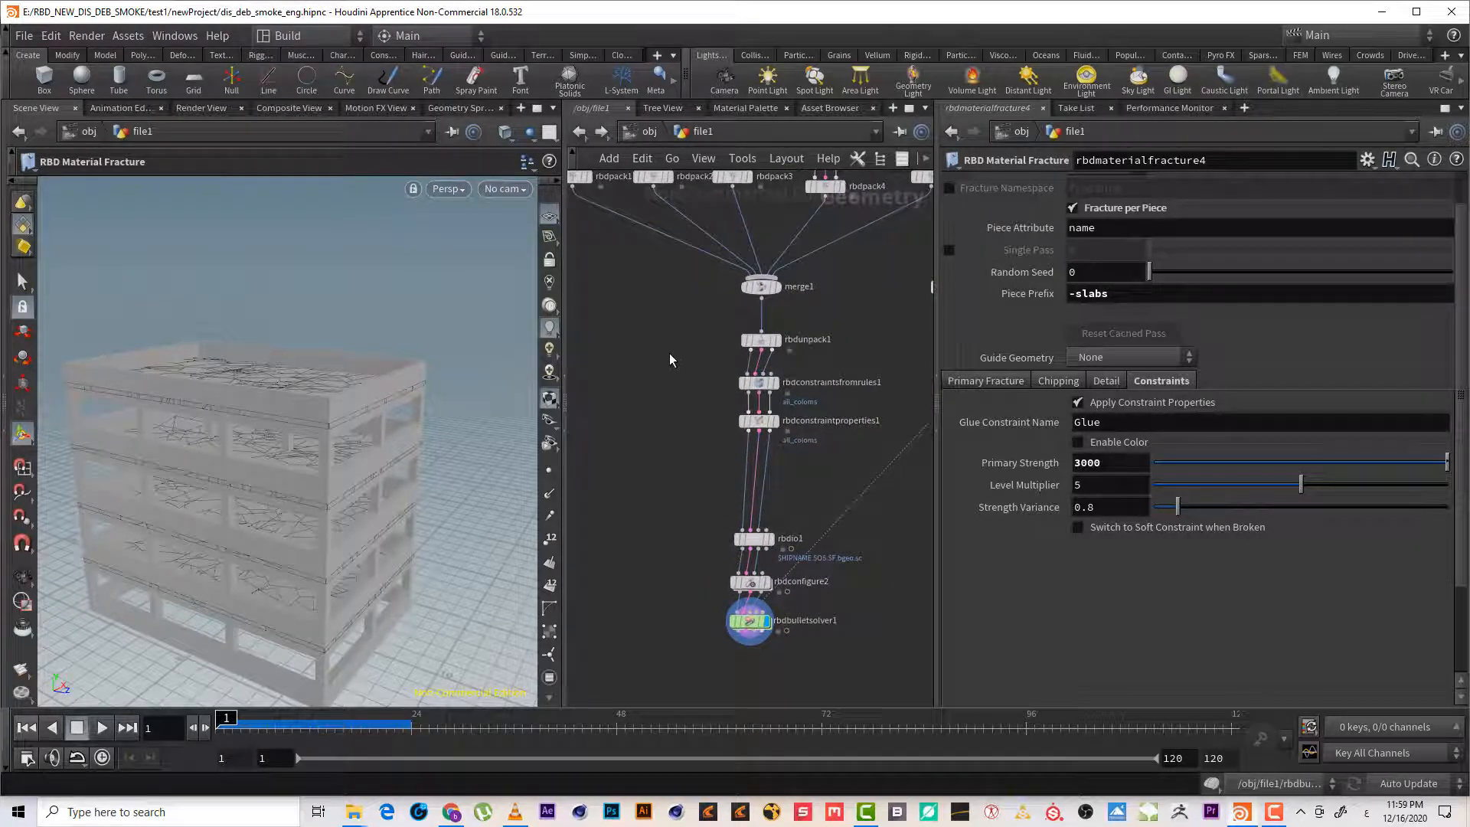
pyautogui.click(756, 382)
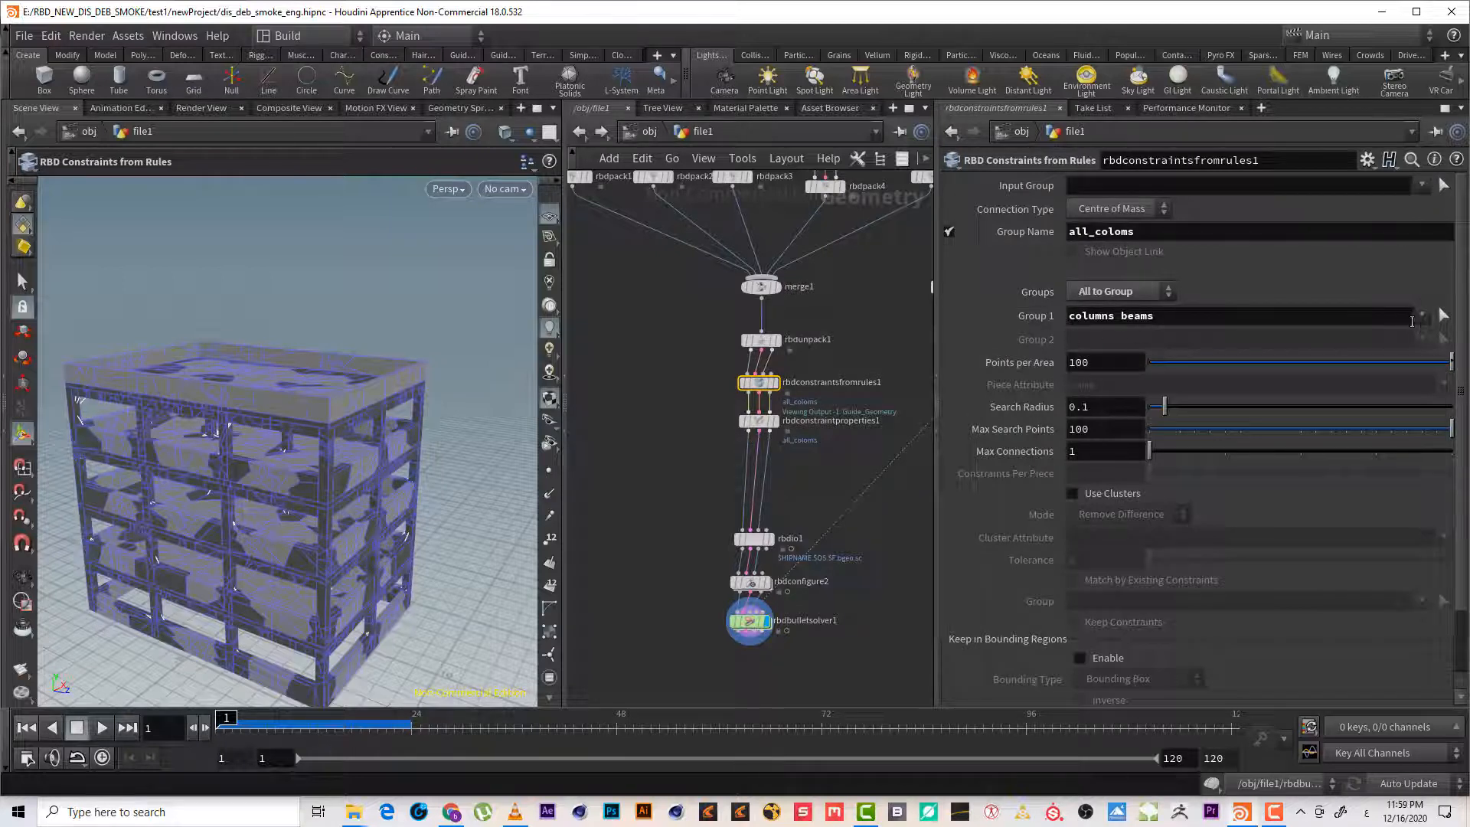
pyautogui.click(1420, 315)
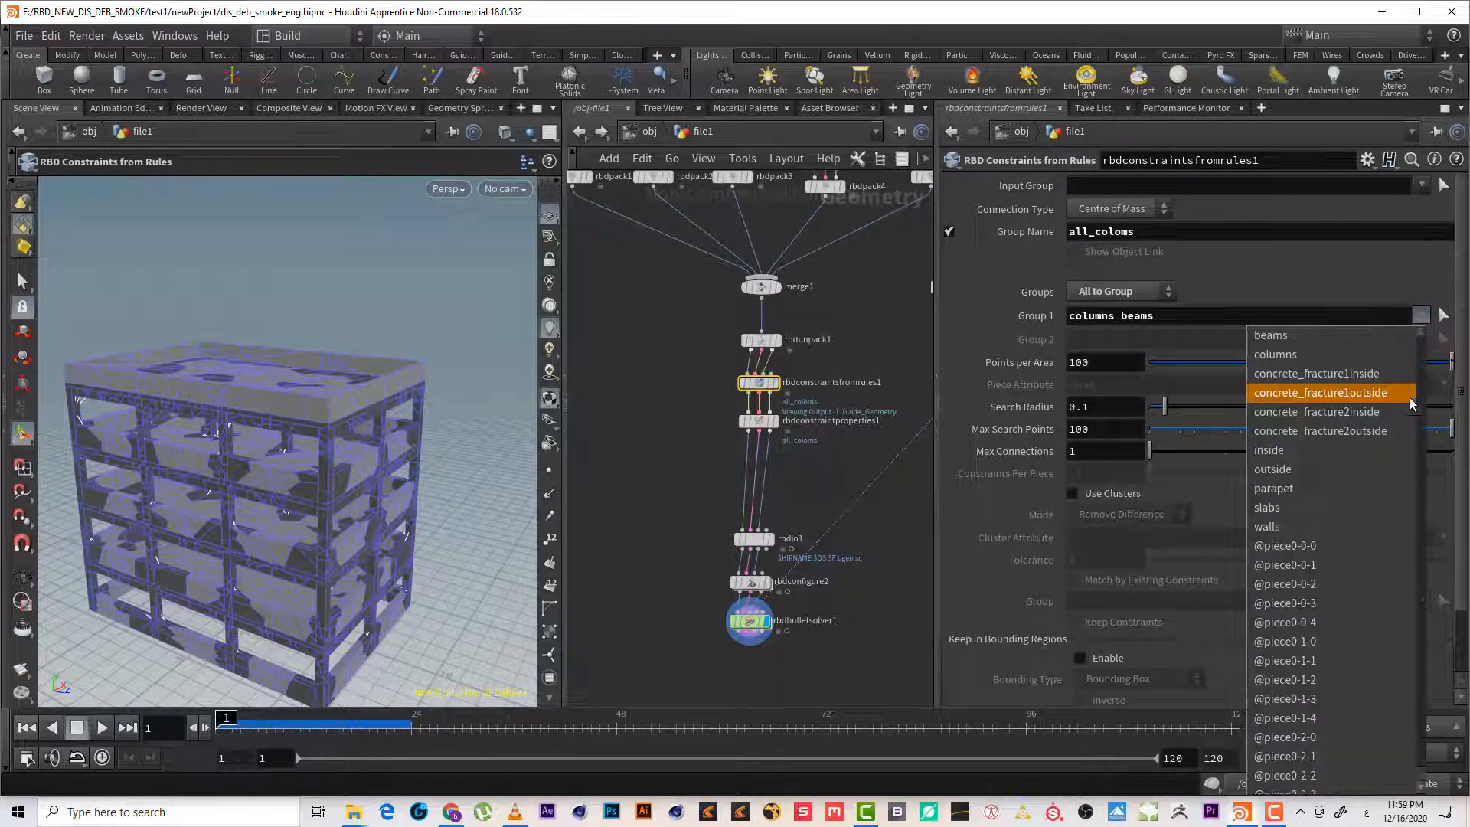
pyautogui.click(1162, 319)
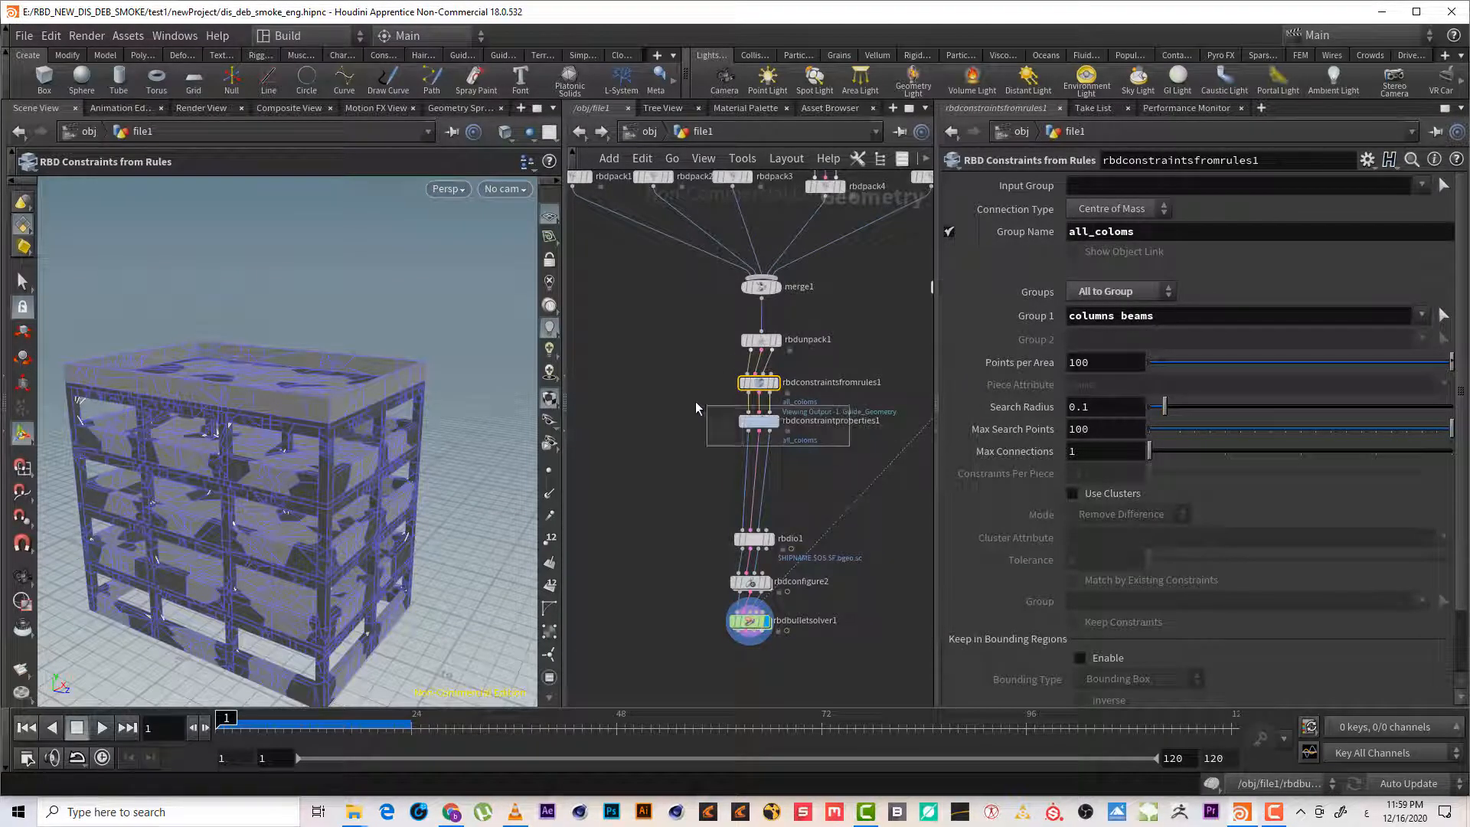
pyautogui.click(758, 420)
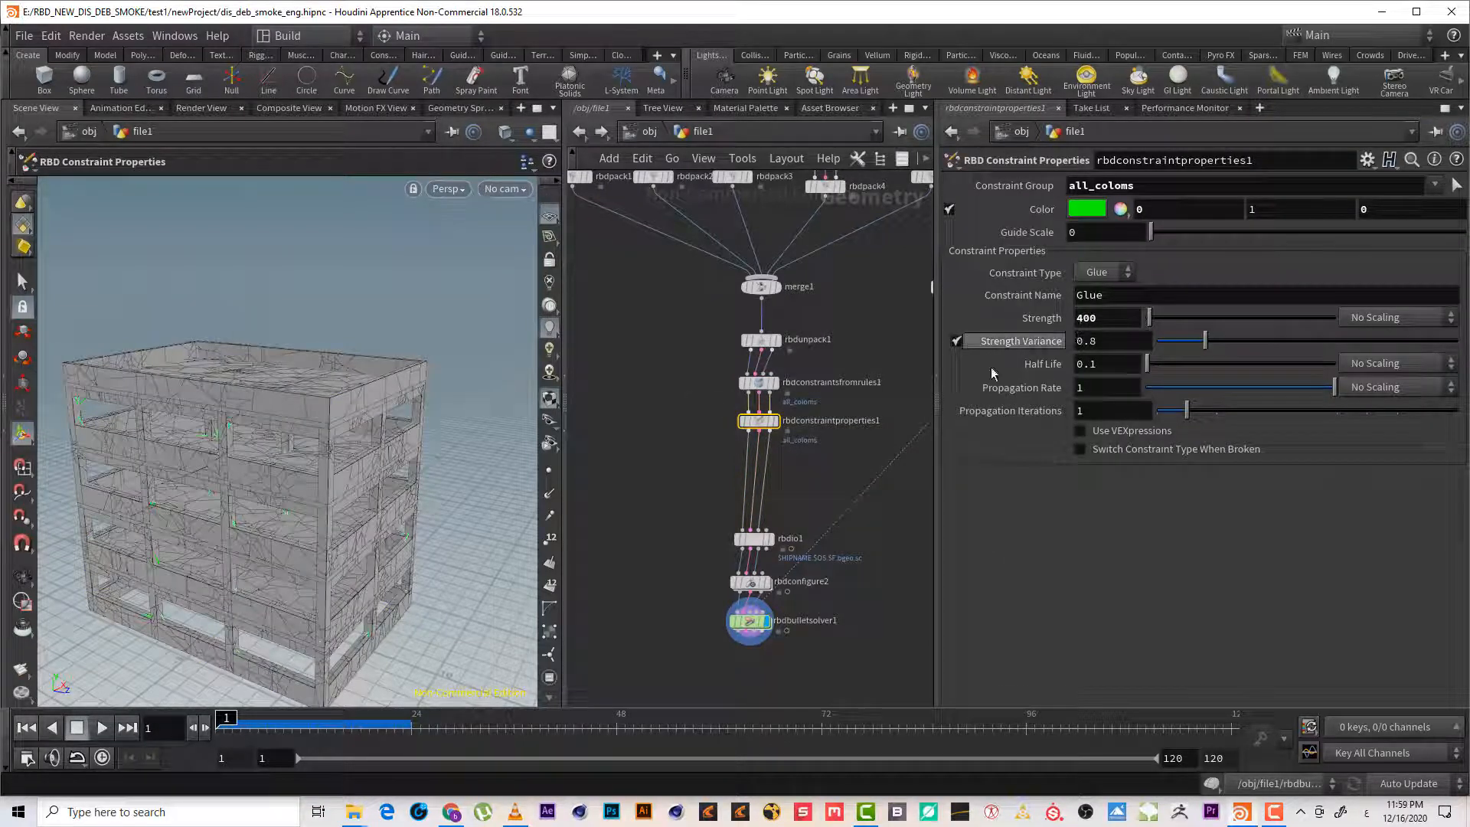
# Frame the whole building and the blue sphere in the viewport and render a flipbook of frames 1 to 120
pyautogui.click(792, 466)
pyautogui.moveTo(240, 355)
pyautogui.keyDown('alt'); pyautogui.mouseDown()
pyautogui.moveTo(193, 380)
pyautogui.moveTo(234, 349)
pyautogui.mouseUp(); pyautogui.keyUp('alt')
pyautogui.keyDown('alt'); pyautogui.moveTo(284, 507); pyautogui.dragTo(204, 512, button='right'); pyautogui.keyUp('alt')
pyautogui.keyDown('alt'); pyautogui.moveTo(203, 513); pyautogui.dragTo(238, 479); pyautogui.keyUp('alt')
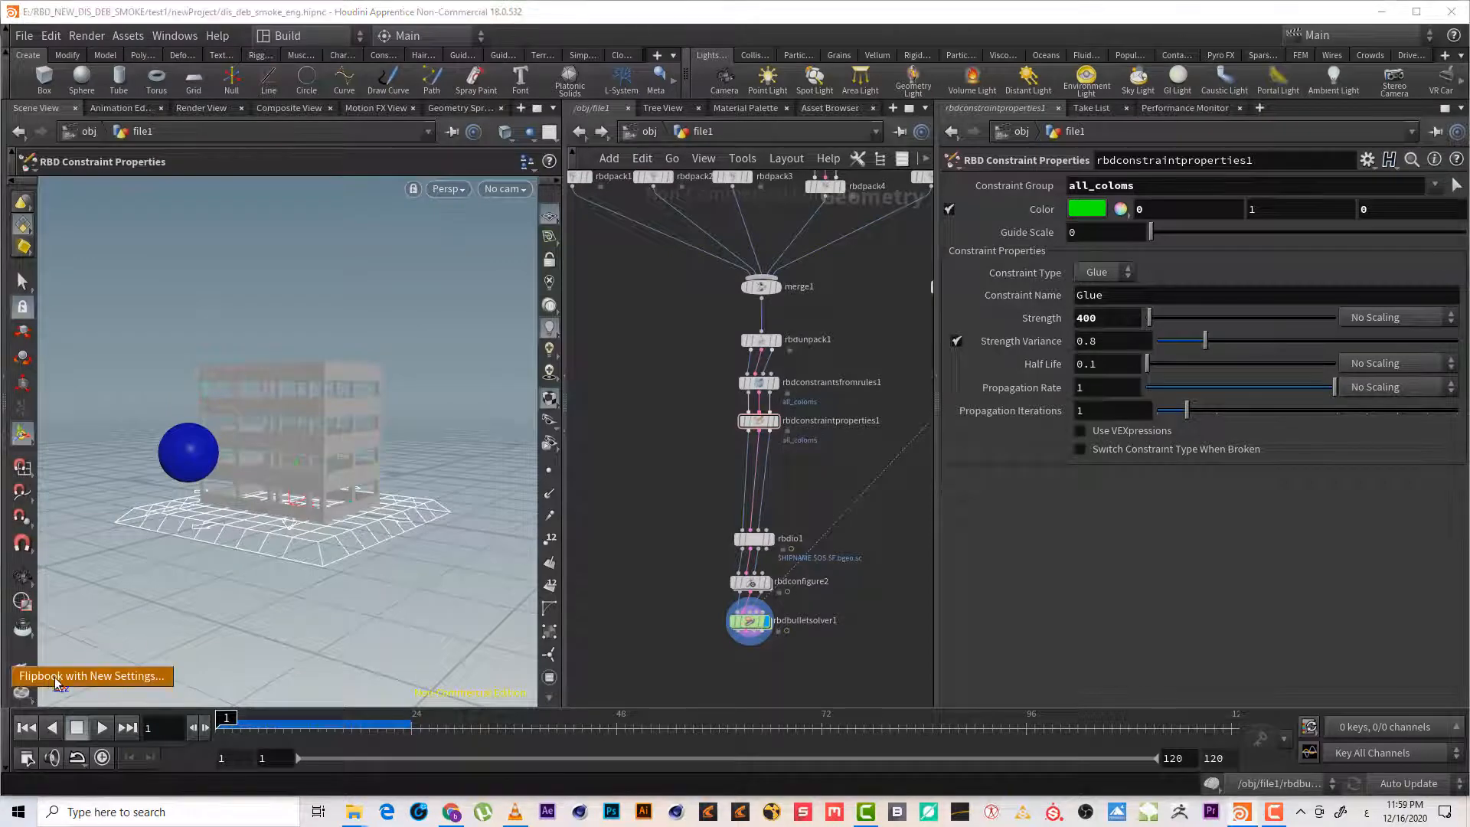
pyautogui.click(20, 671)
pyautogui.click(287, 630)
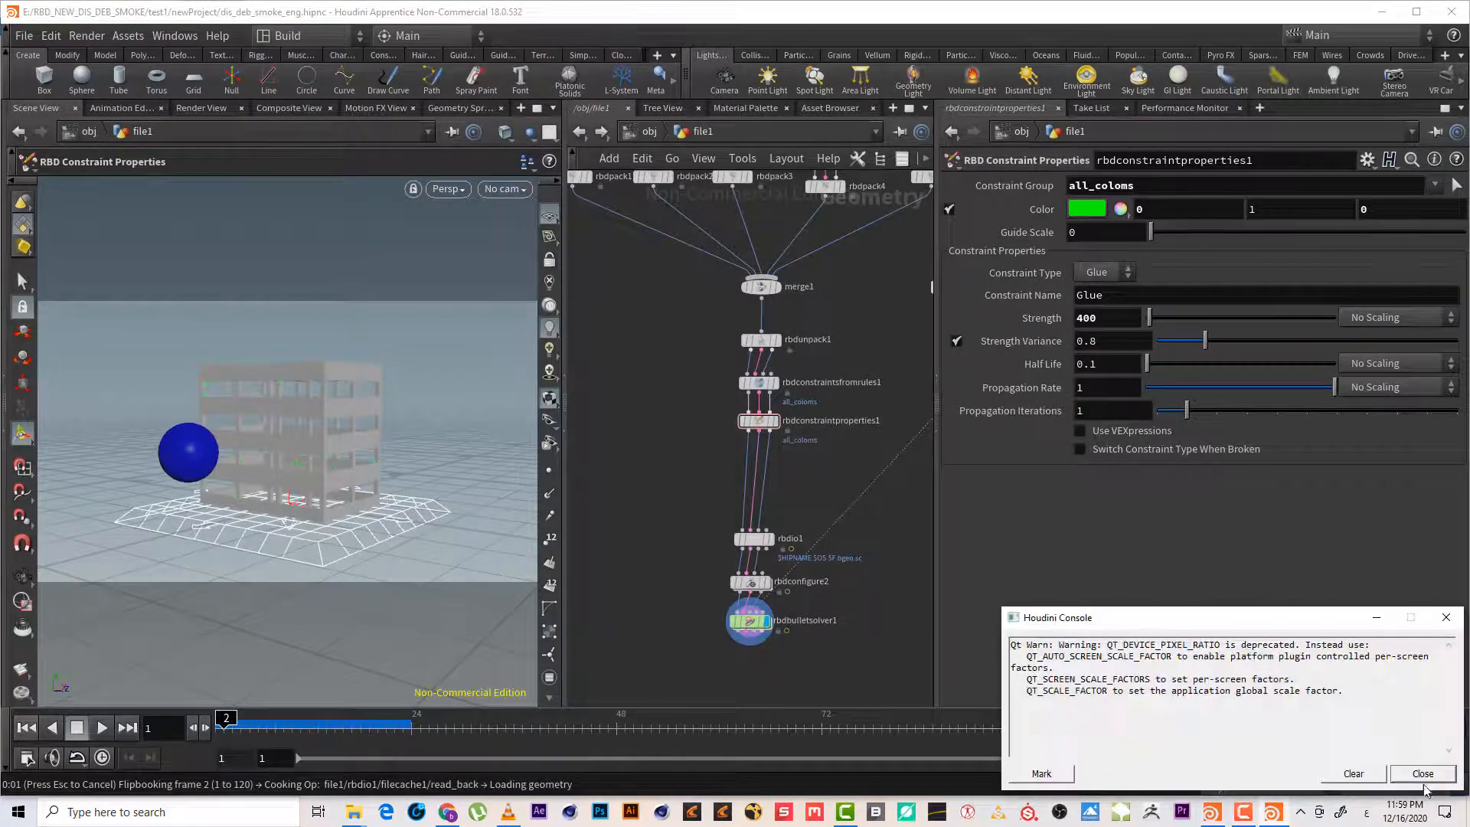
pyautogui.click(1422, 774)
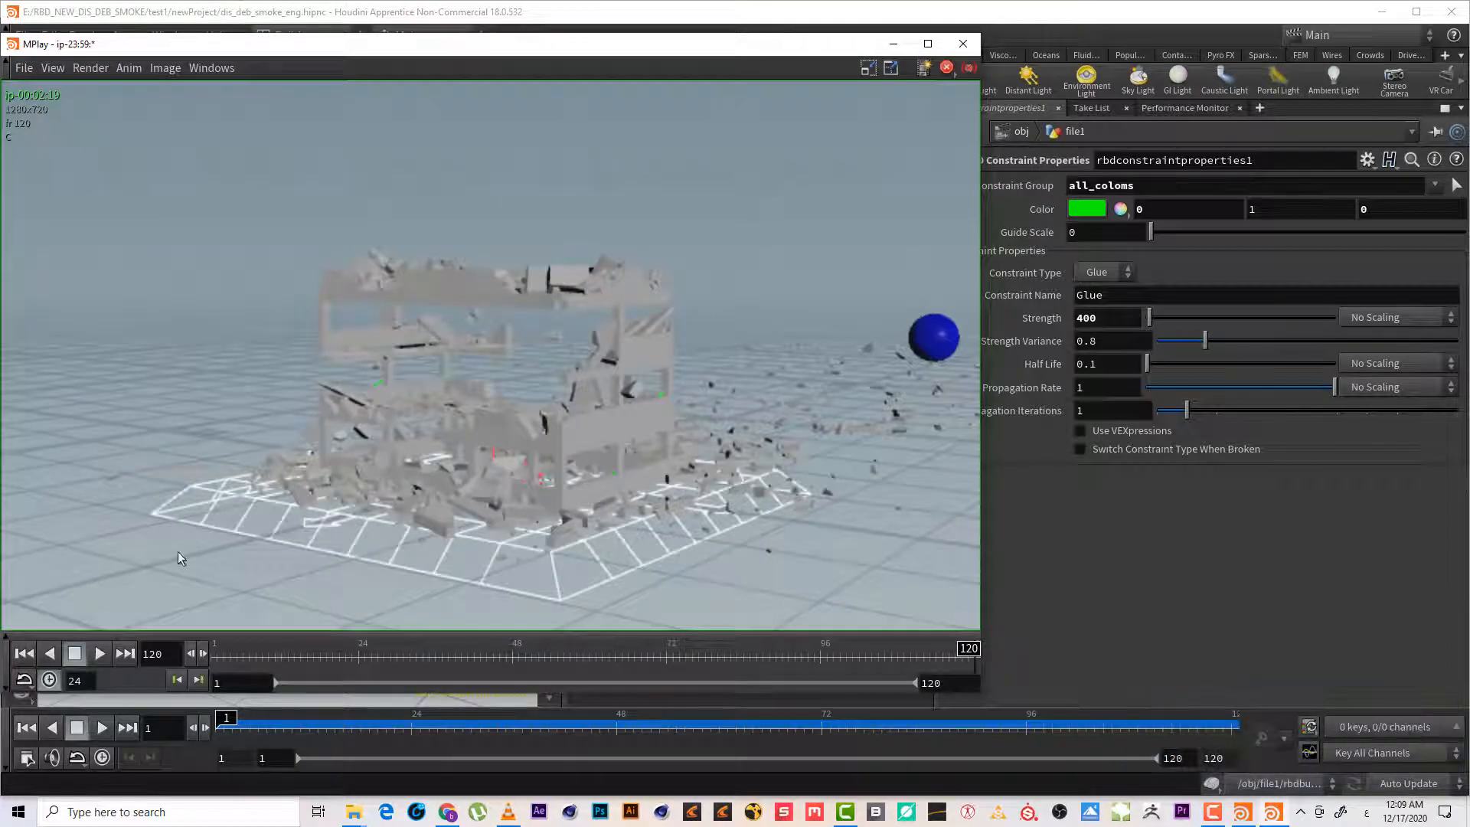
# Play the flipbook from frame 1 to examine how the building breaks under the sphere impact, and close the flipbook window
pyautogui.moveTo(236, 653); pyautogui.dragTo(184, 653)
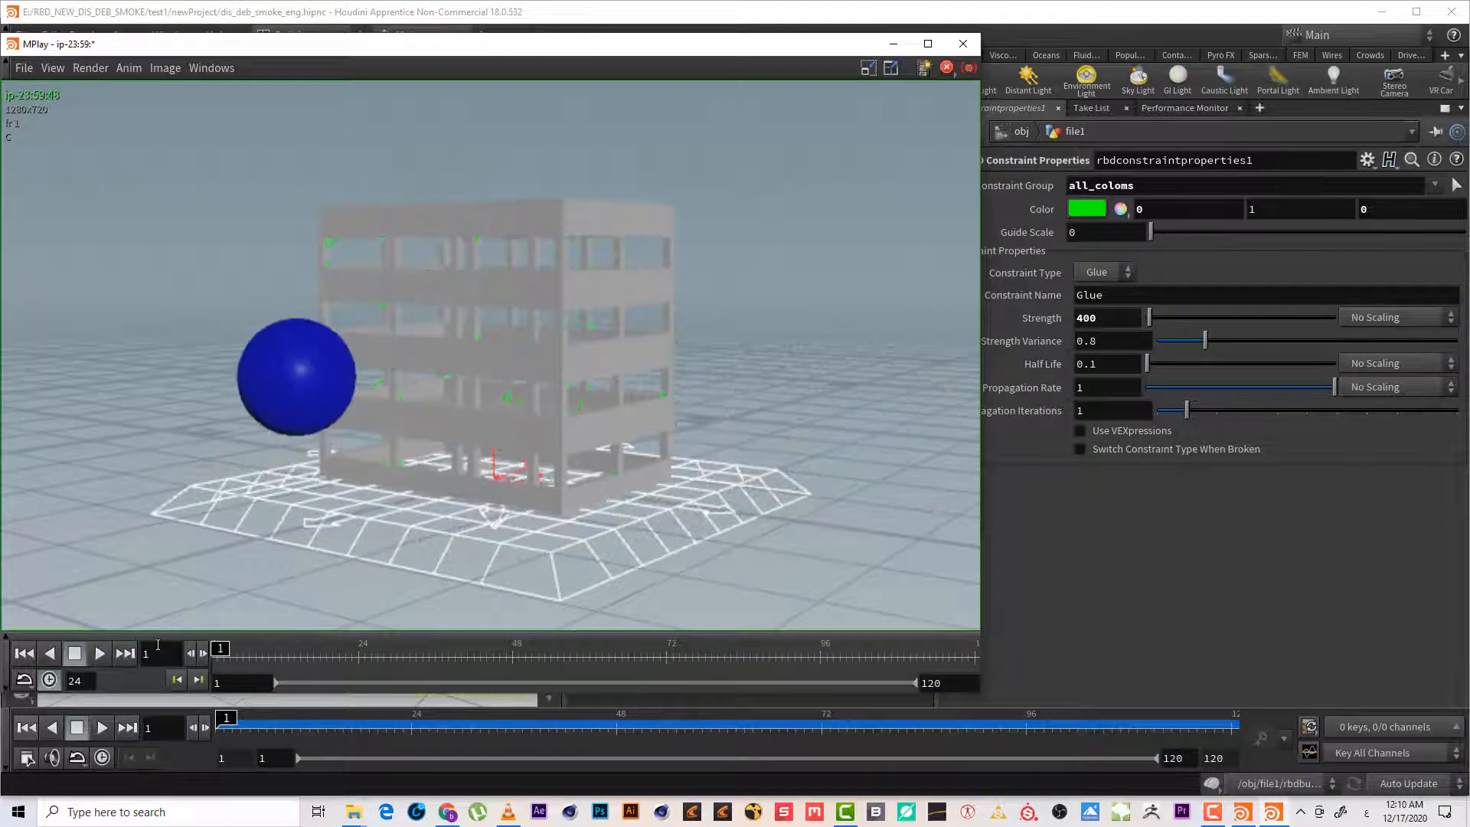
pyautogui.click(101, 654)
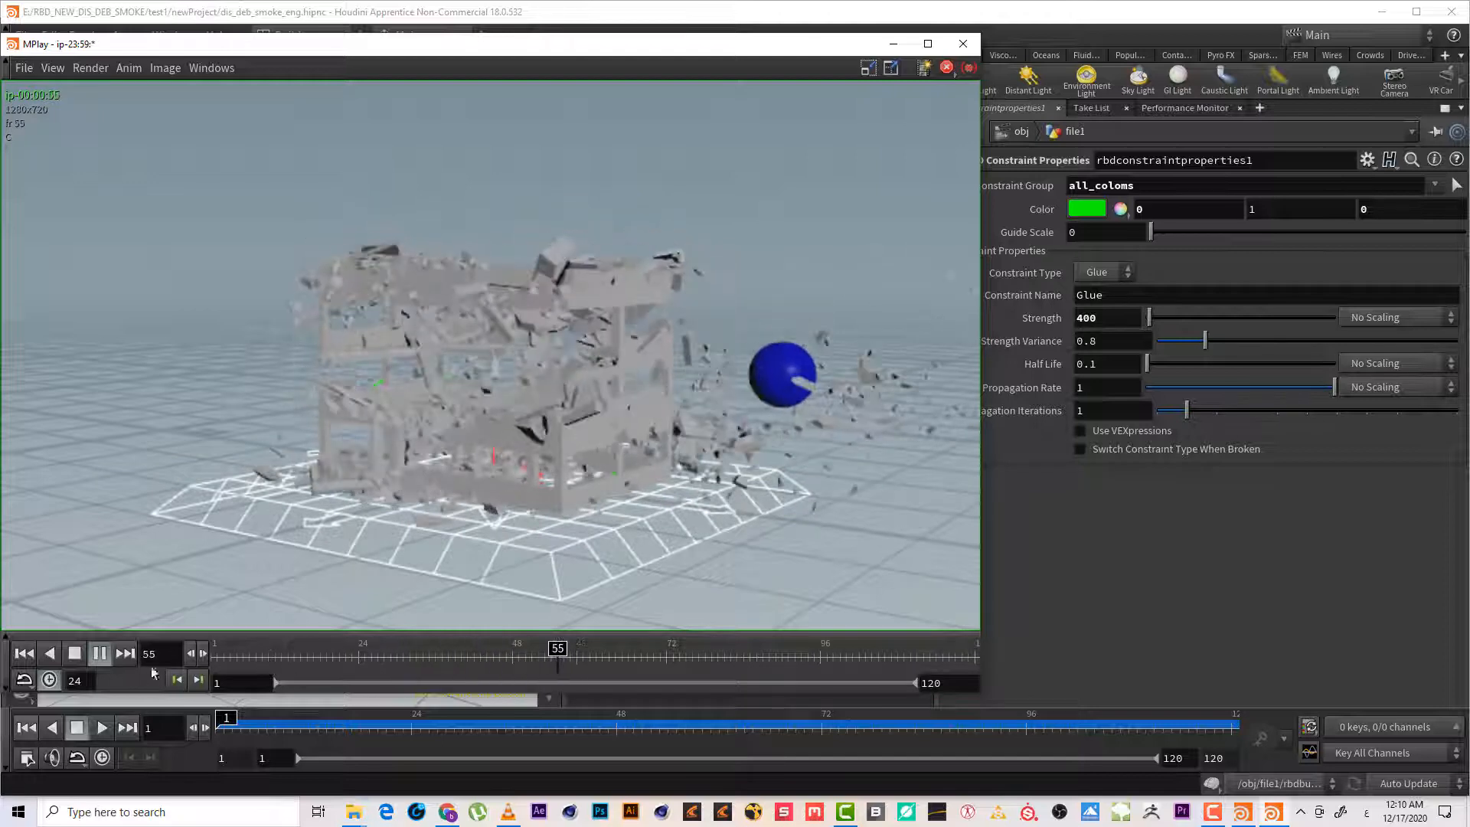
pyautogui.click(74, 658)
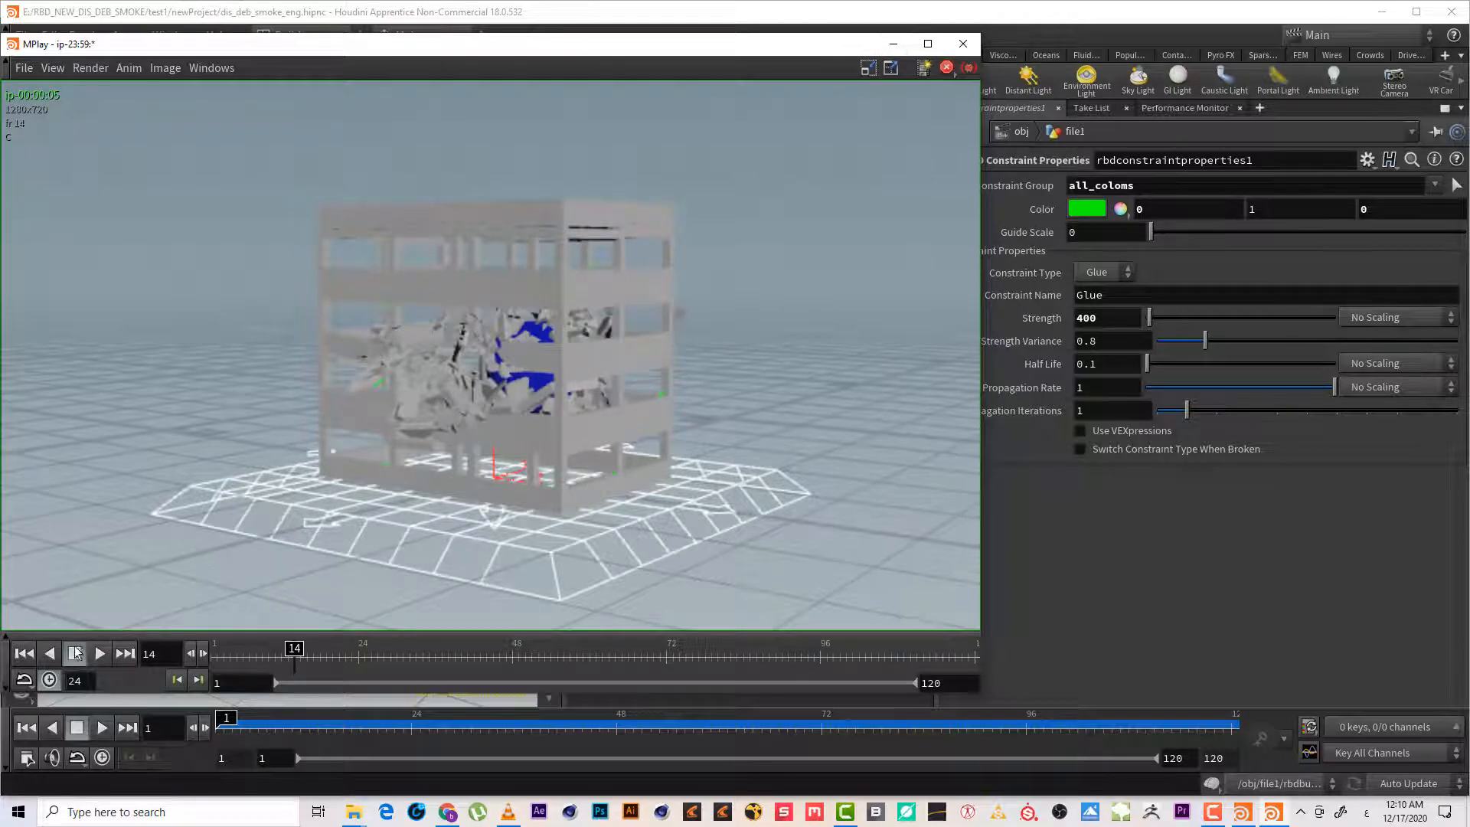
pyautogui.click(100, 653)
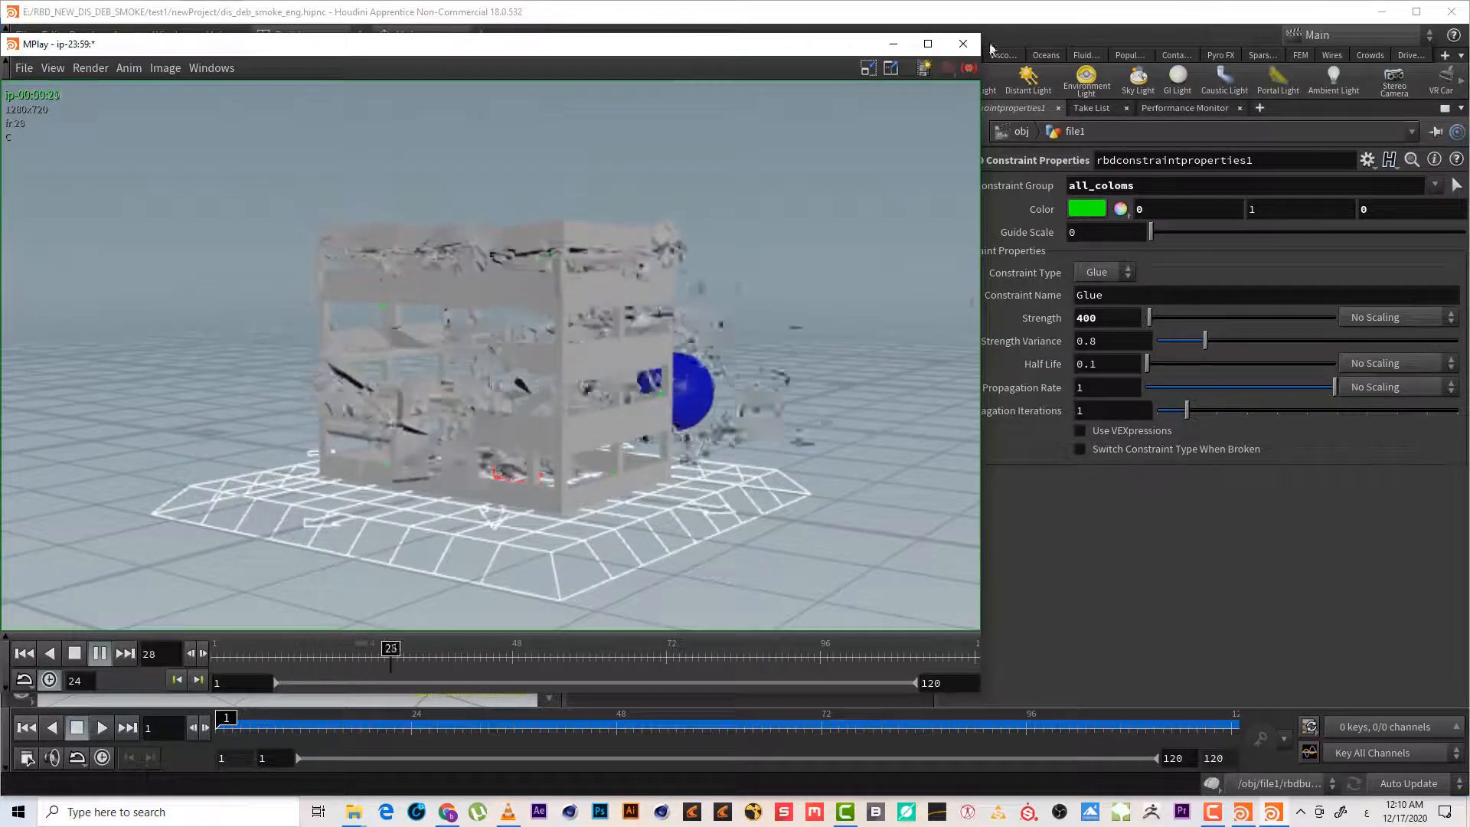
pyautogui.click(963, 43)
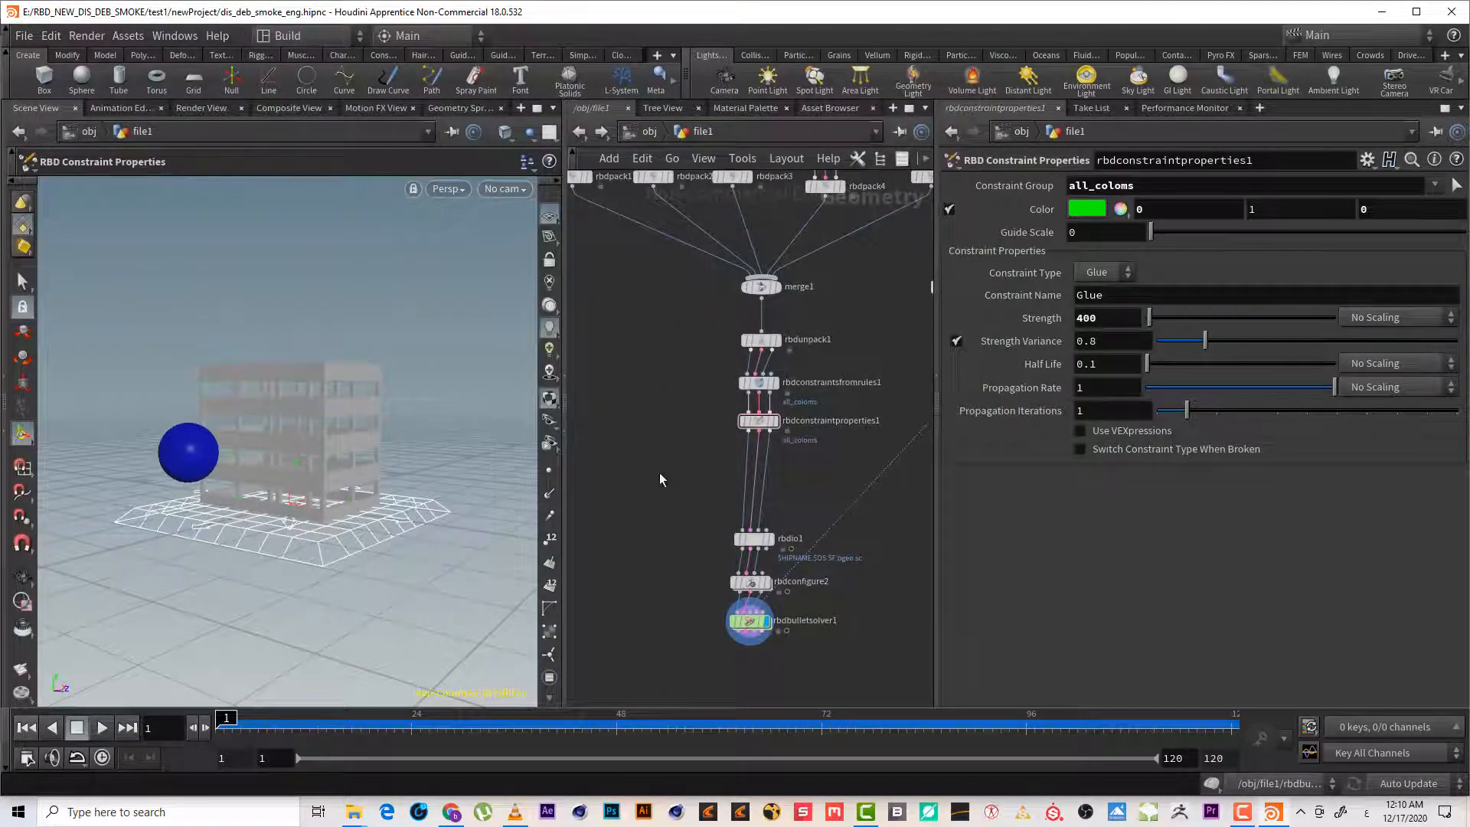
# Enable Keep in Bounding Regions with a Bounding Box on rbdconstraintsfromrules1
pyautogui.scroll(3, 705, 473)
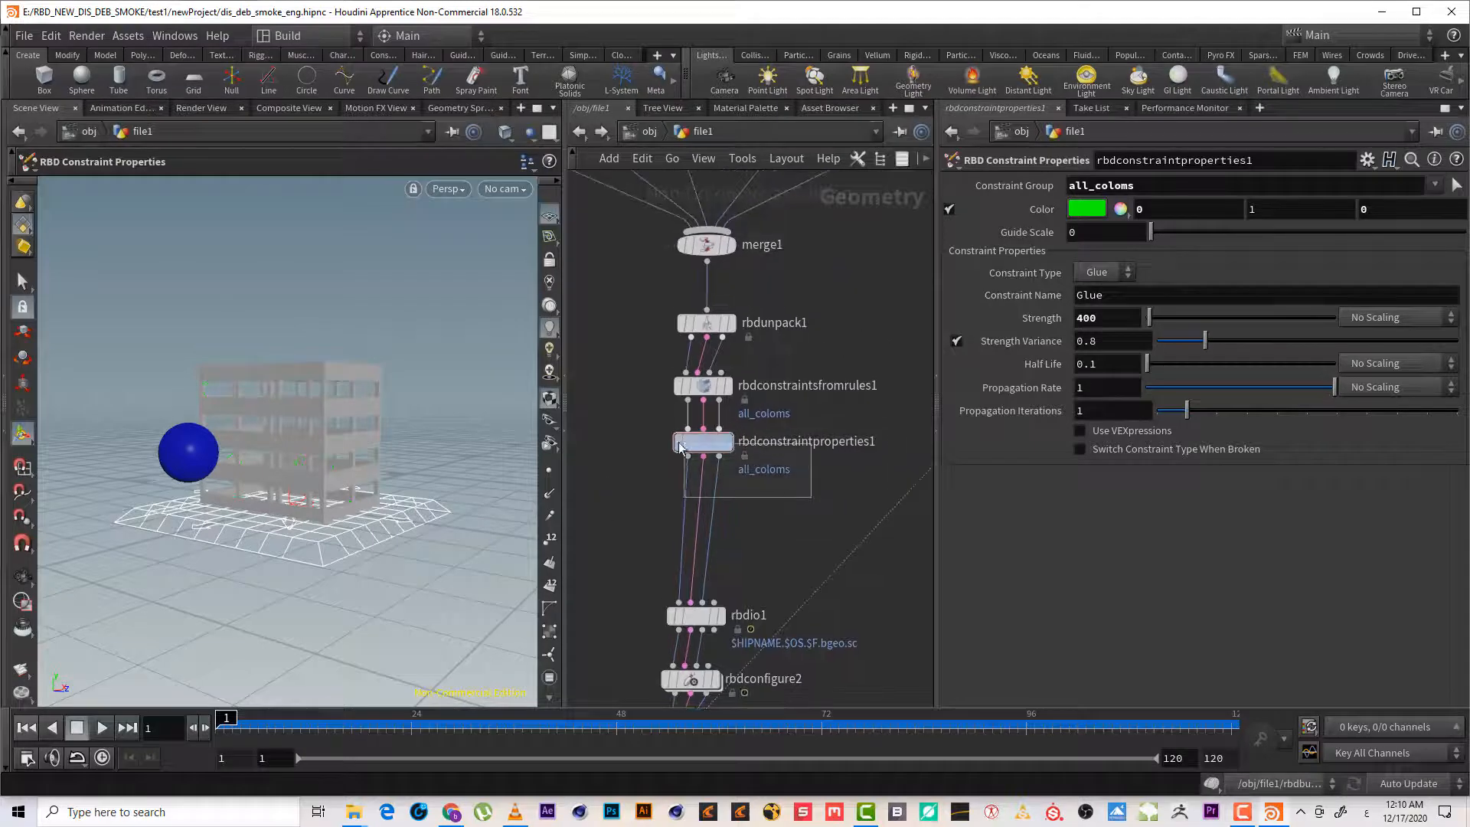
pyautogui.click(680, 448)
pyautogui.scroll(3, 764, 493)
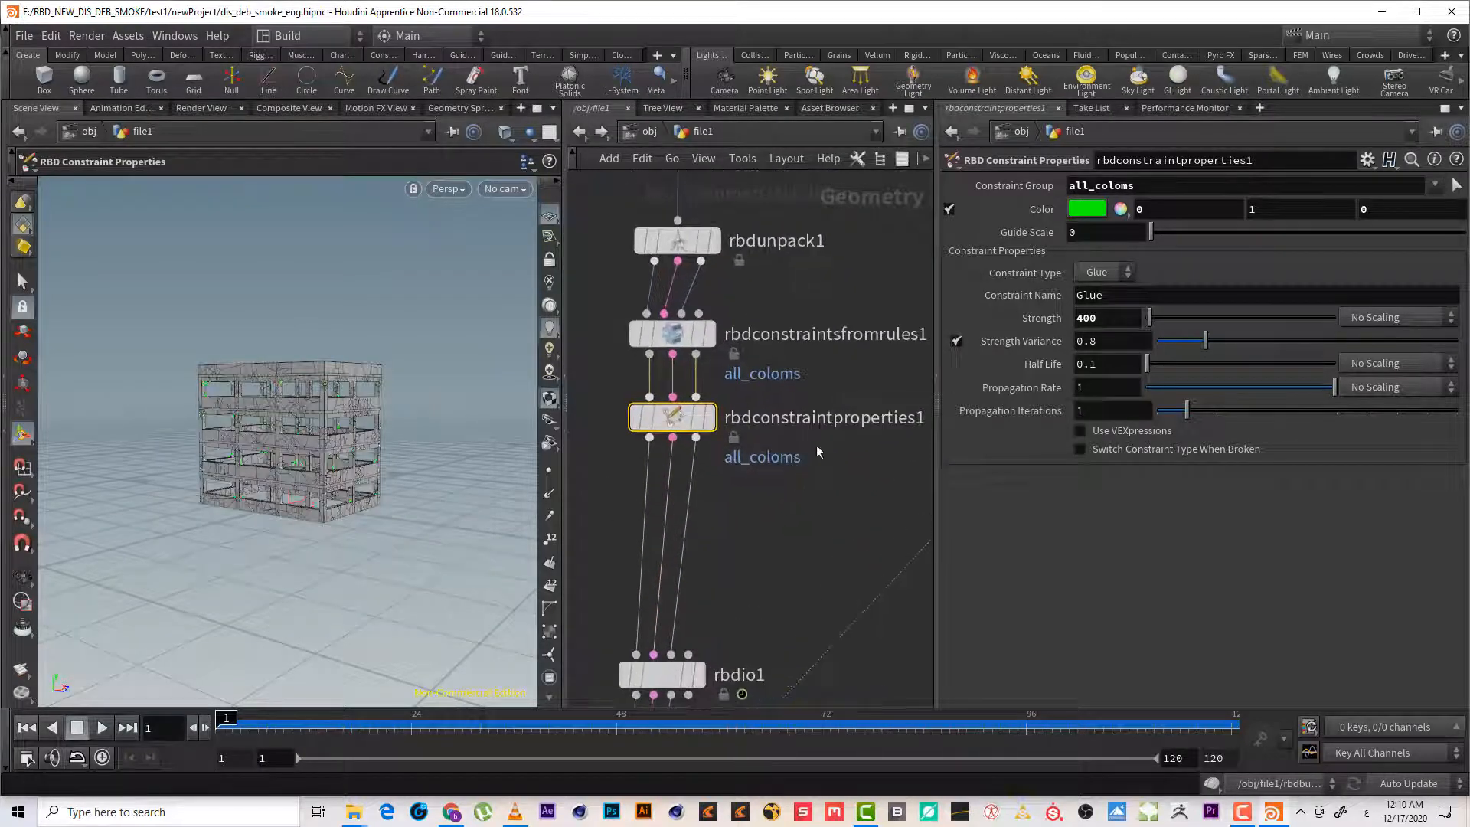
pyautogui.click(672, 333)
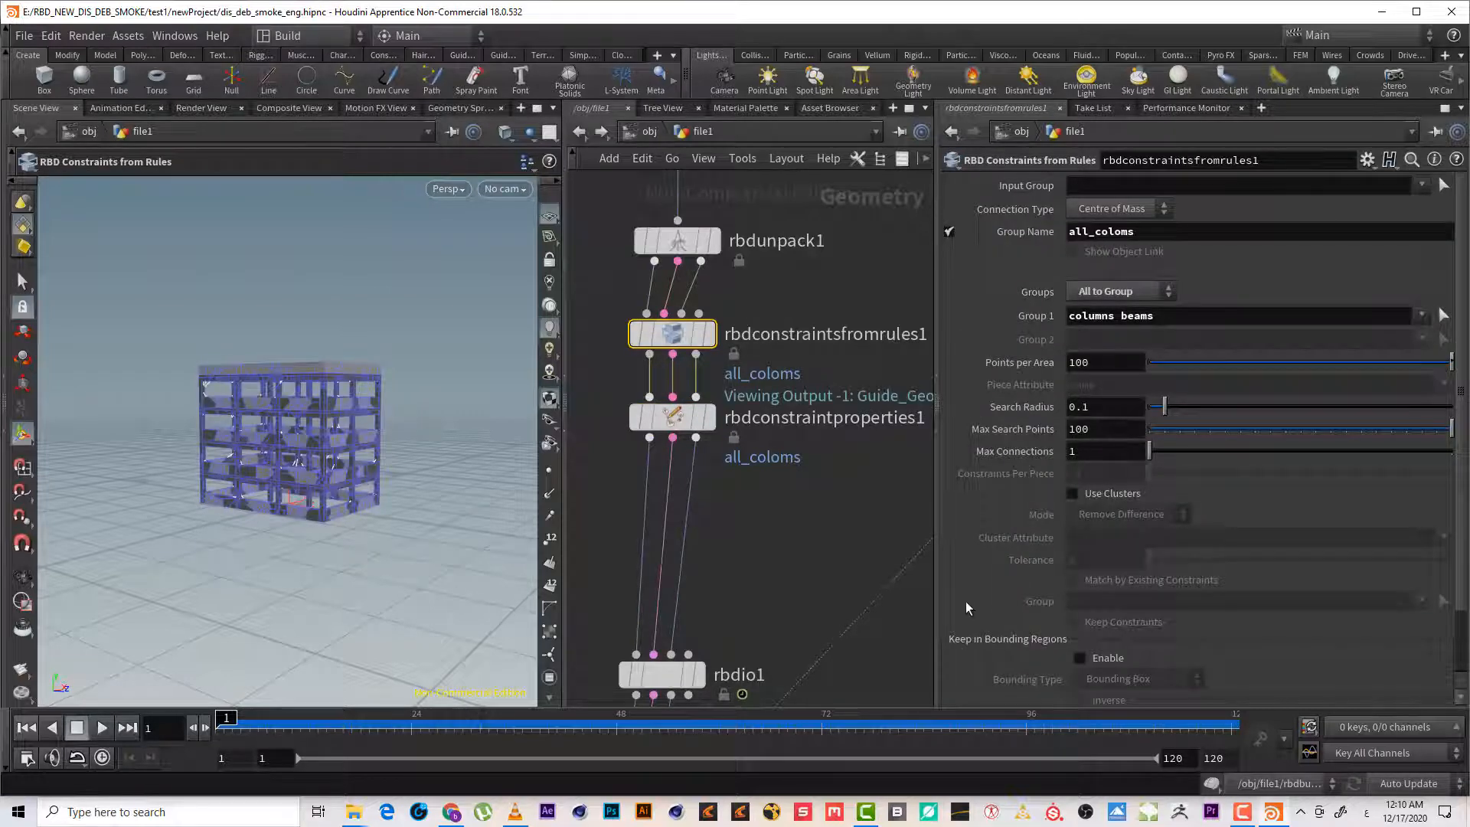
pyautogui.click(1080, 659)
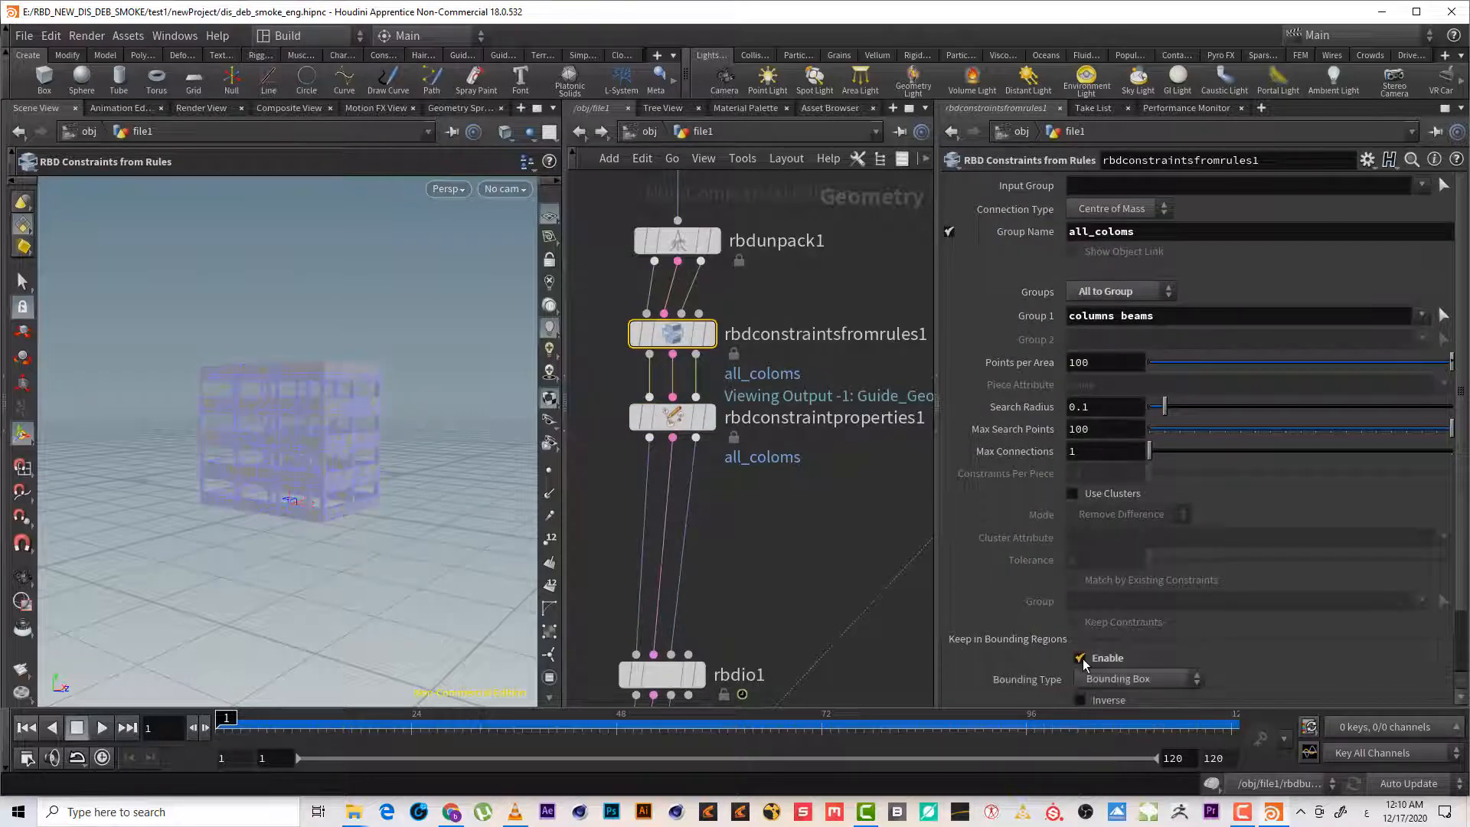
pyautogui.scroll(-3, 1133, 658)
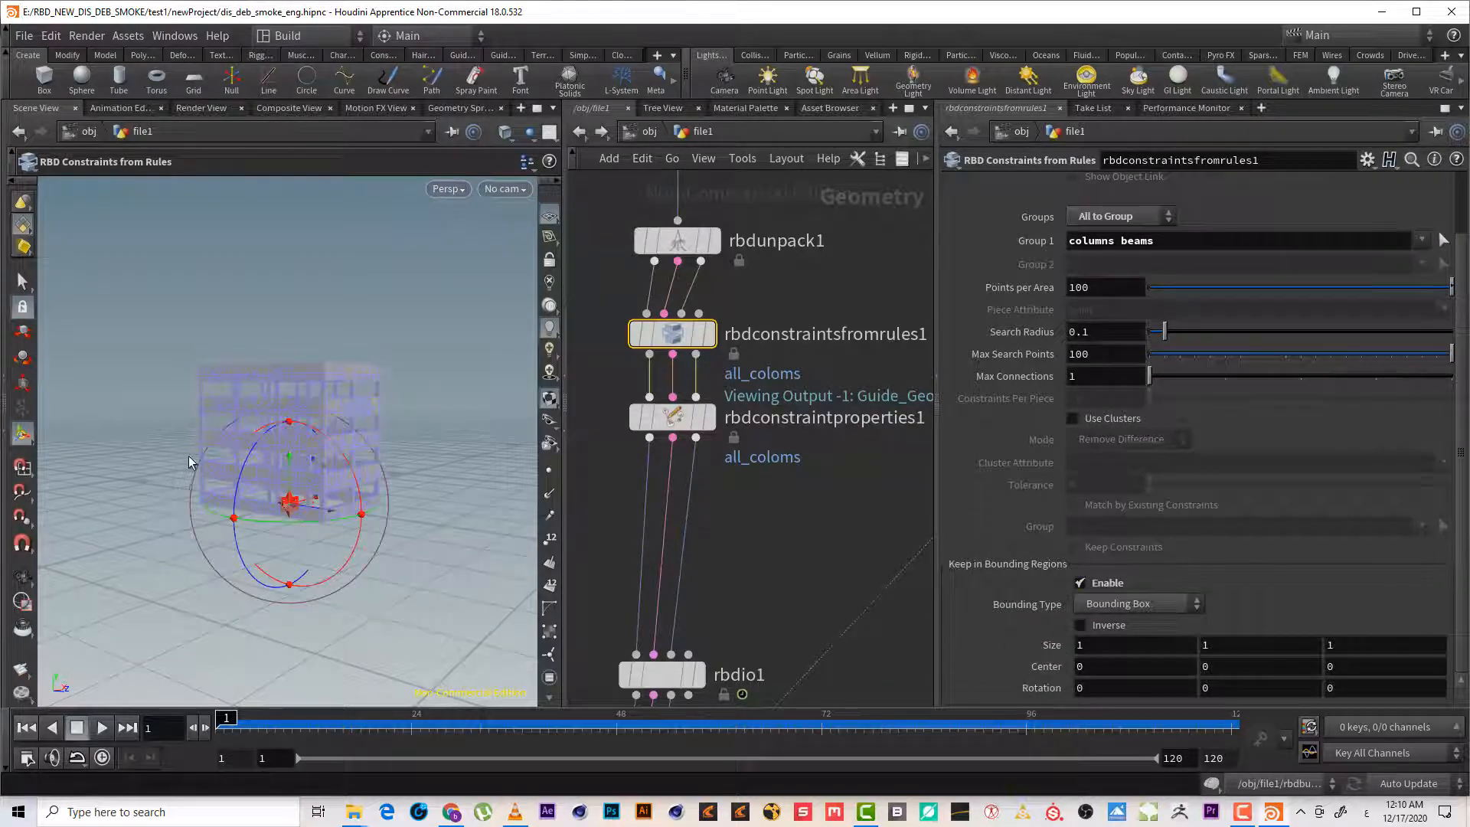
# Reshape the bounding box to about 0.66 × 1.07 × 9.04, centered near (-0.17, 0.03, 3.55), and undo the last handle adjustment
pyautogui.keyDown('alt'); pyautogui.moveTo(237, 462); pyautogui.dragTo(354, 617, button='right'); pyautogui.keyUp('alt')
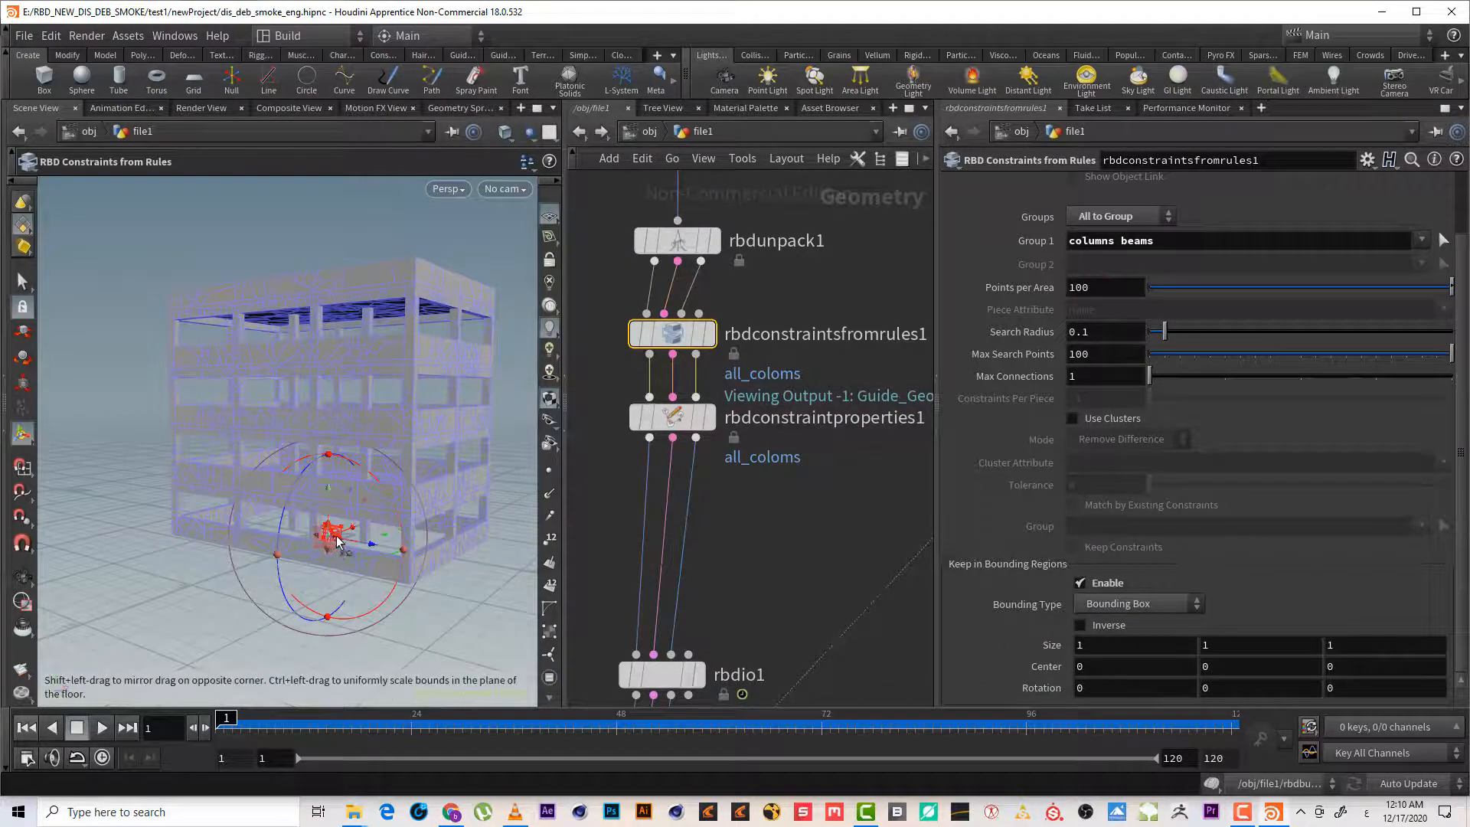
pyautogui.moveTo(334, 544)
pyautogui.mouseDown()
pyautogui.moveTo(335, 567)
pyautogui.moveTo(314, 524)
pyautogui.mouseUp()
pyautogui.hotkey('ctrl', 'z')
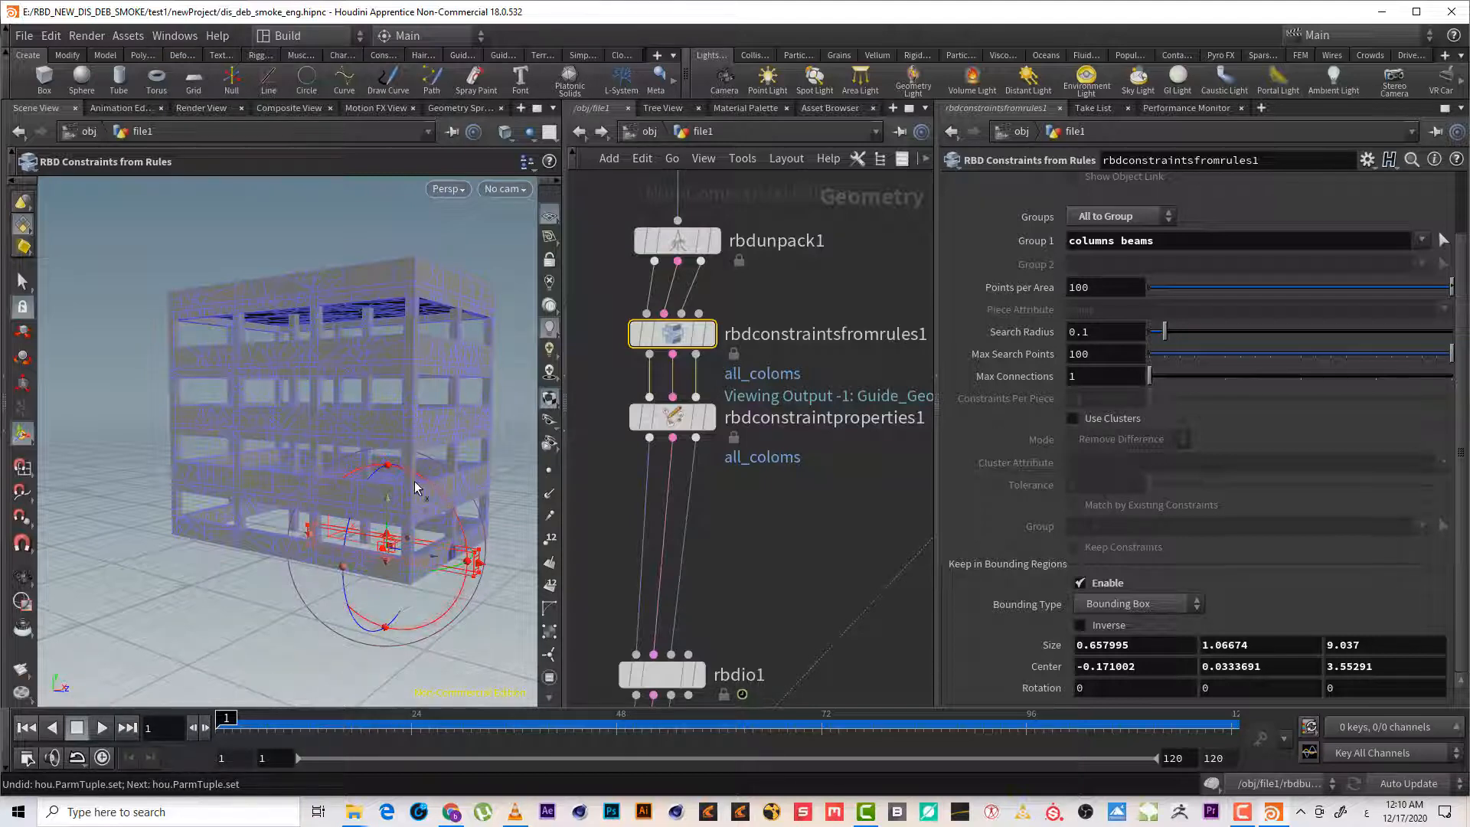
pyautogui.hotkey('alt', '2')
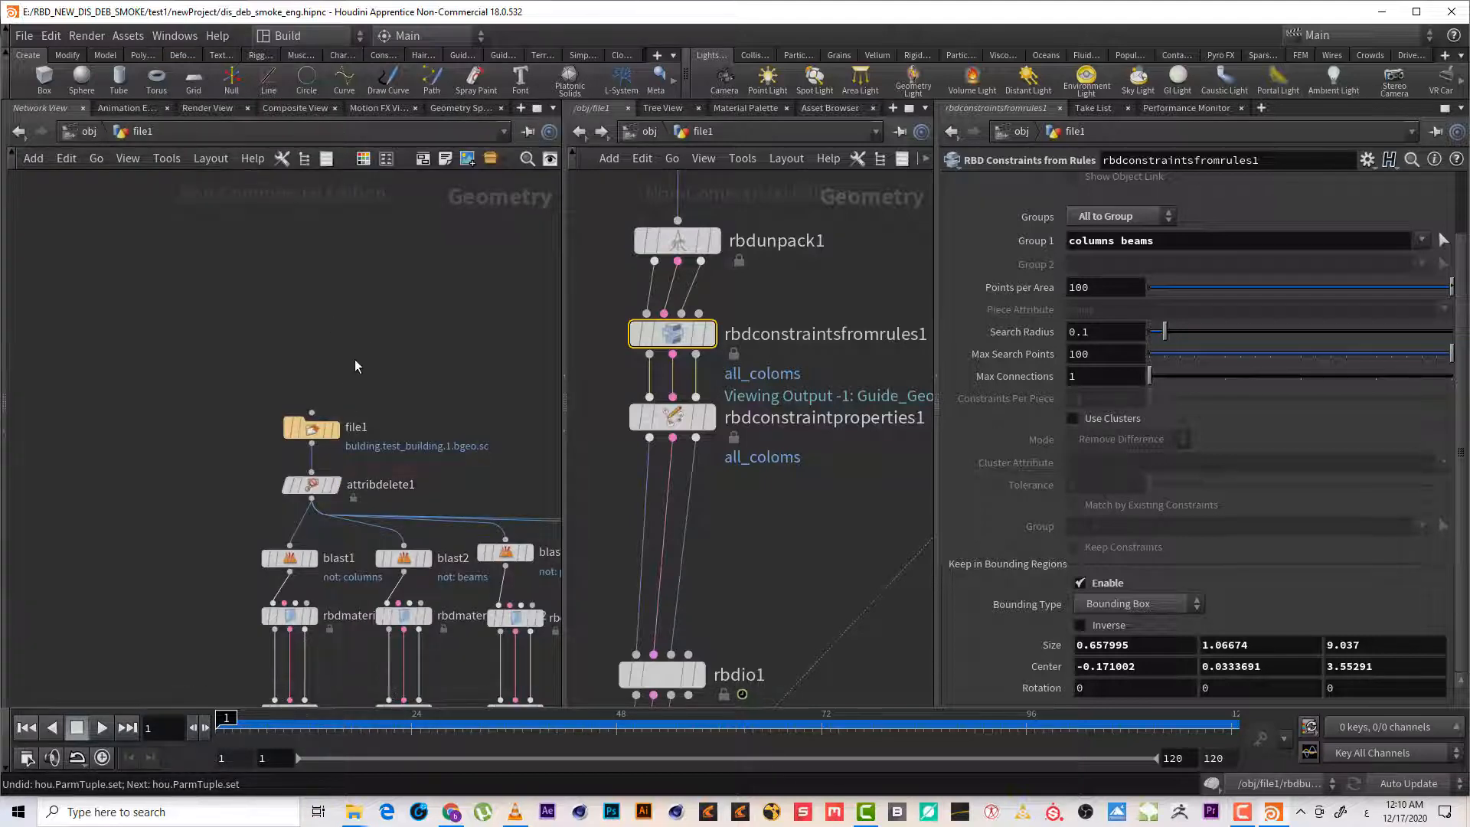
pyautogui.click(130, 107)
pyautogui.click(202, 107)
pyautogui.click(292, 107)
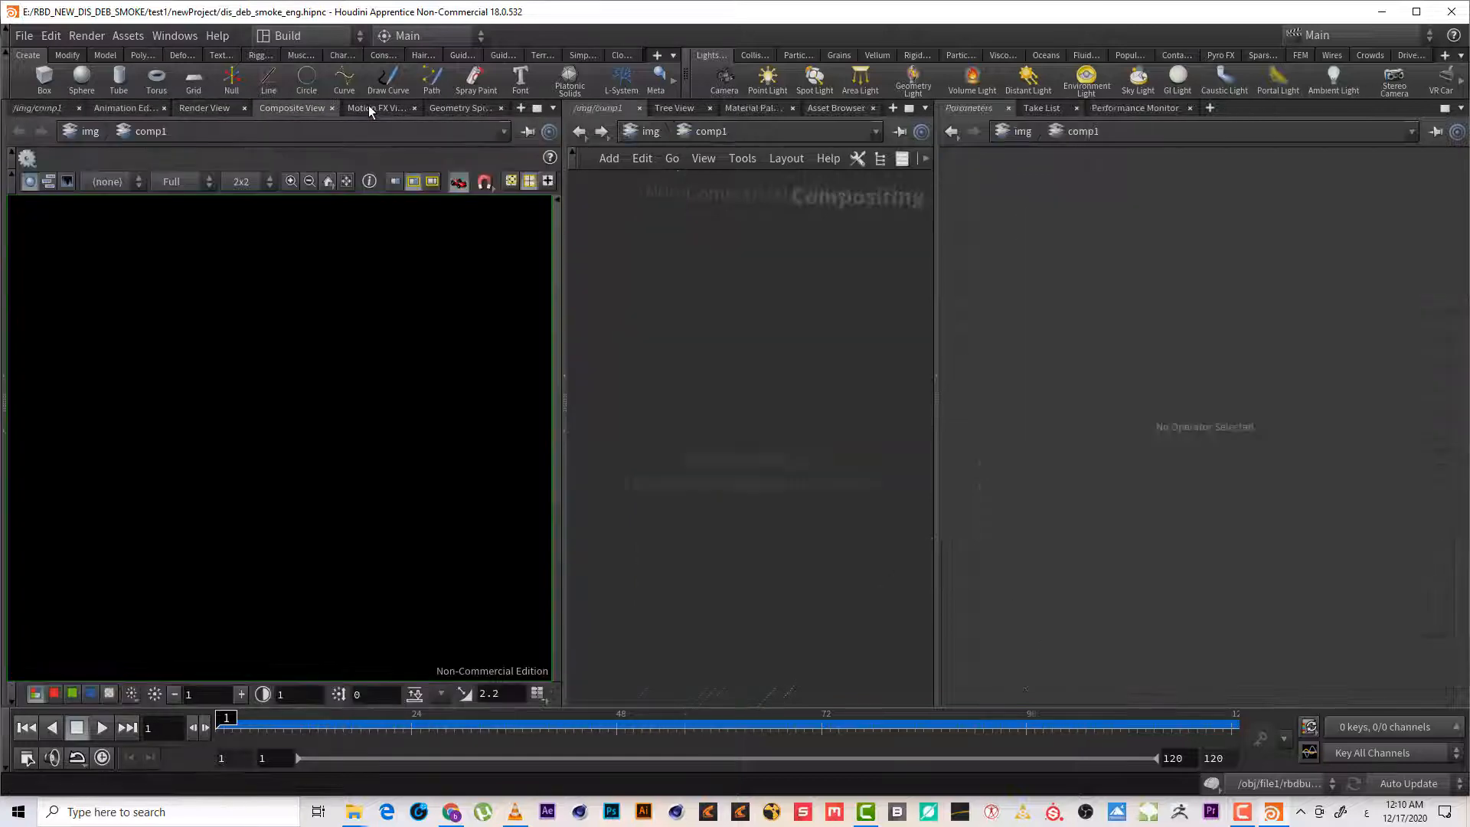
pyautogui.click(369, 107)
pyautogui.click(457, 107)
# Add a new Scene View pane to the viewport area and bring the building into view
pyautogui.click(520, 108)
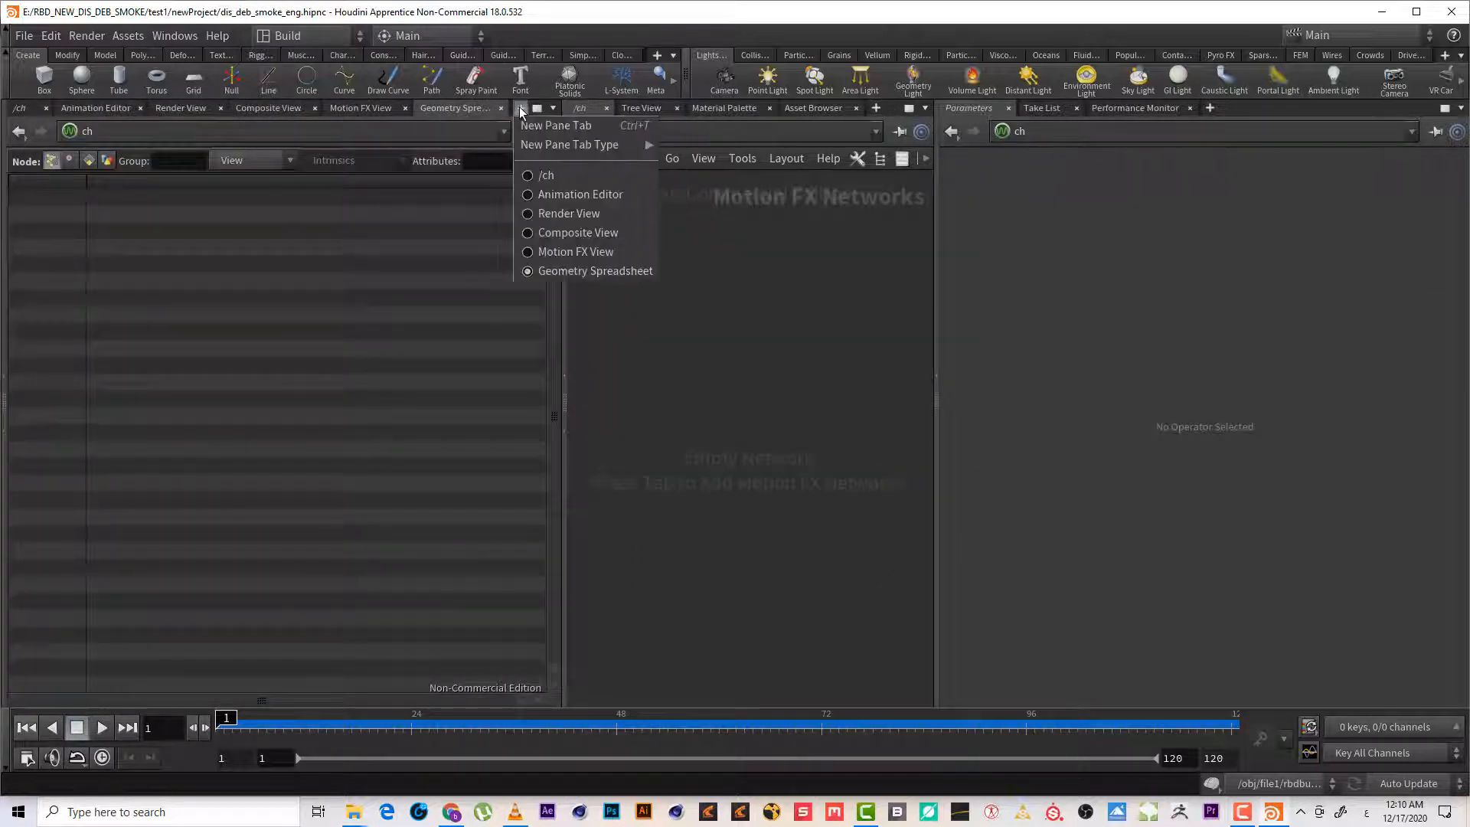
pyautogui.moveTo(579, 145)
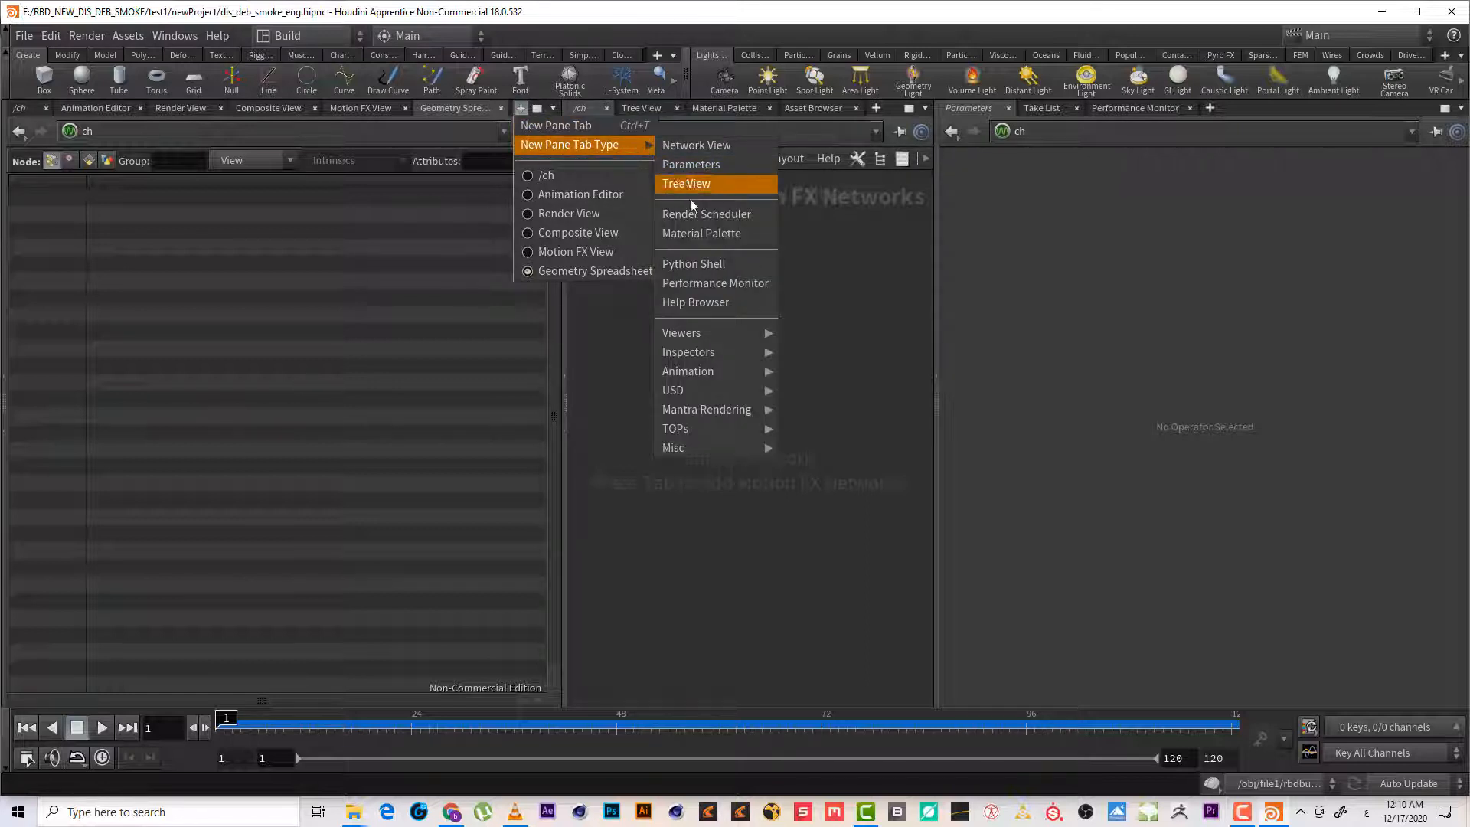
pyautogui.moveTo(724, 333)
pyautogui.click(804, 331)
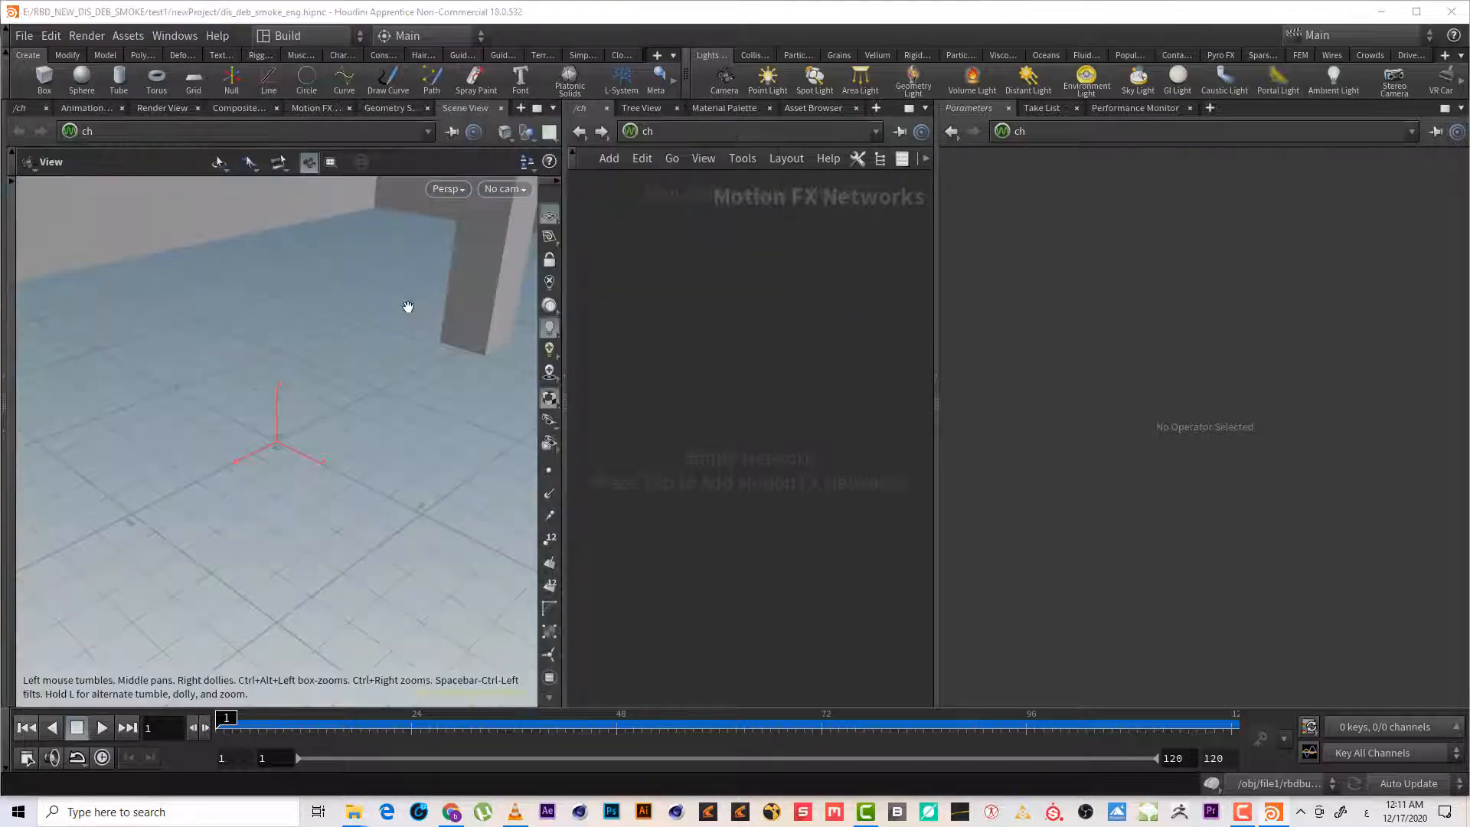
pyautogui.moveTo(290, 315); pyautogui.dragTo(660, 457, button='right')
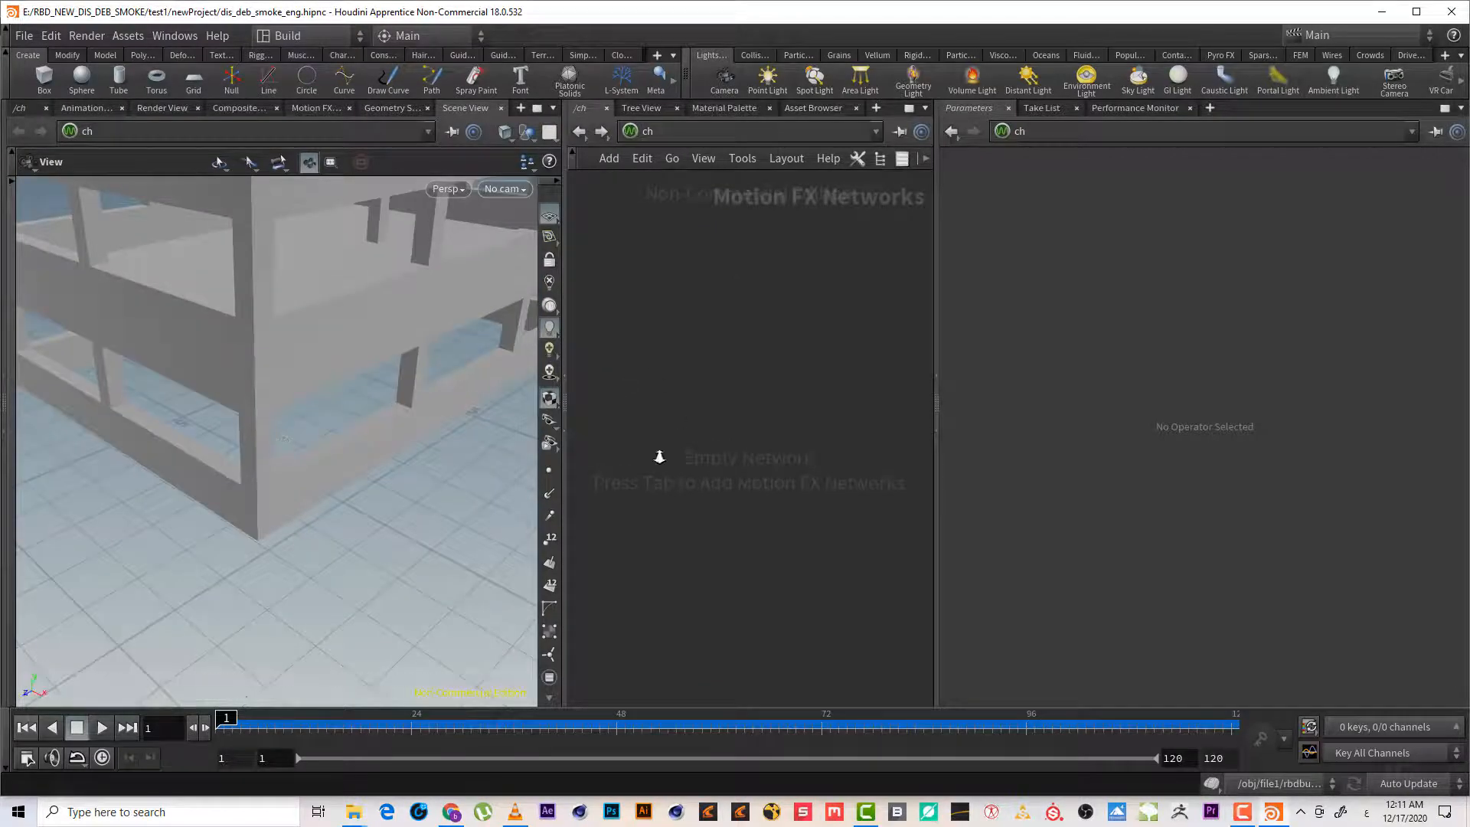
# Return to the file1 geometry network inside obj and reframe the building, the sphere and the all_coloms constraint nodes
pyautogui.click(630, 132)
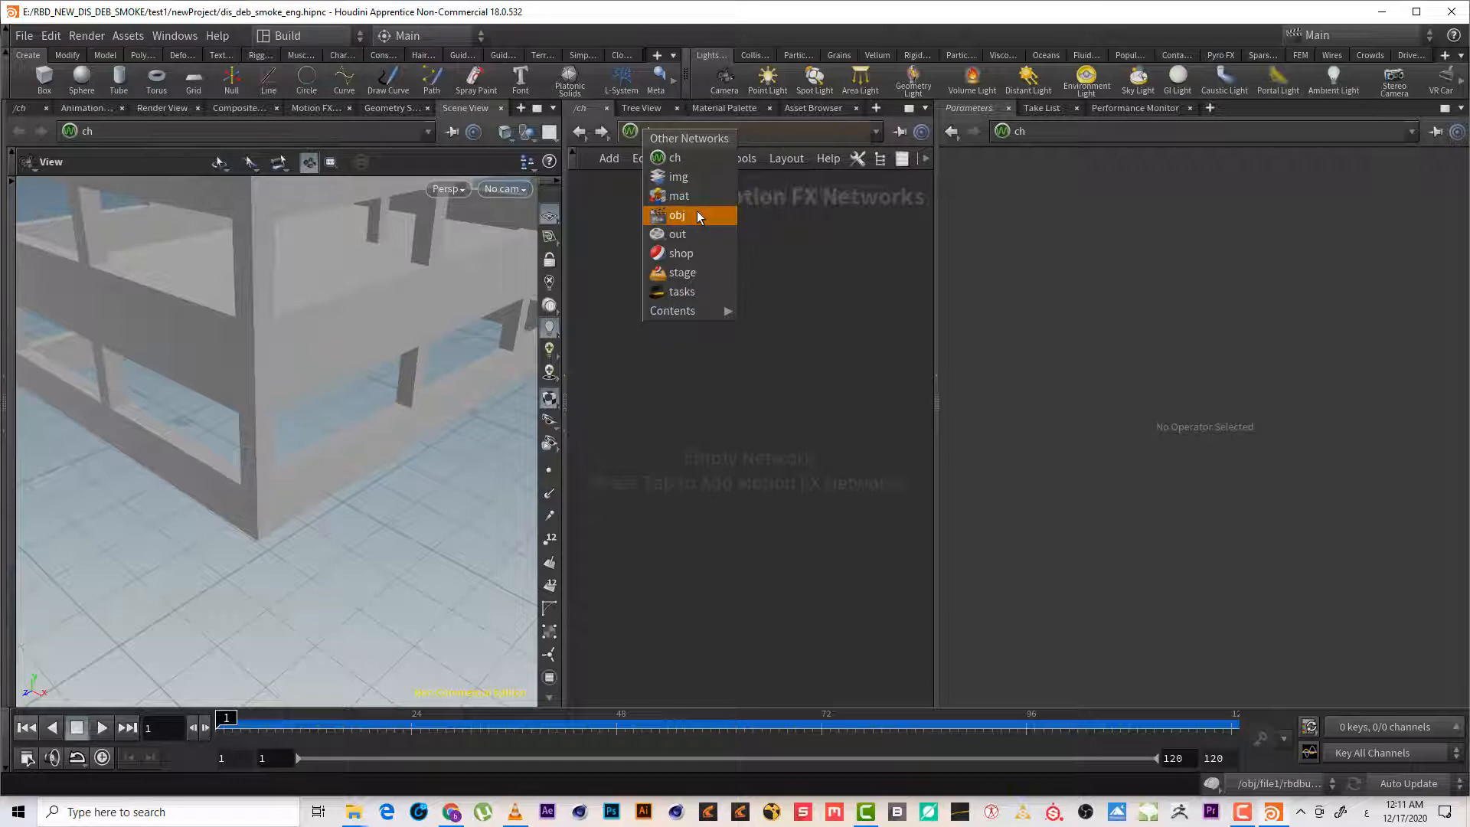
pyautogui.click(696, 212)
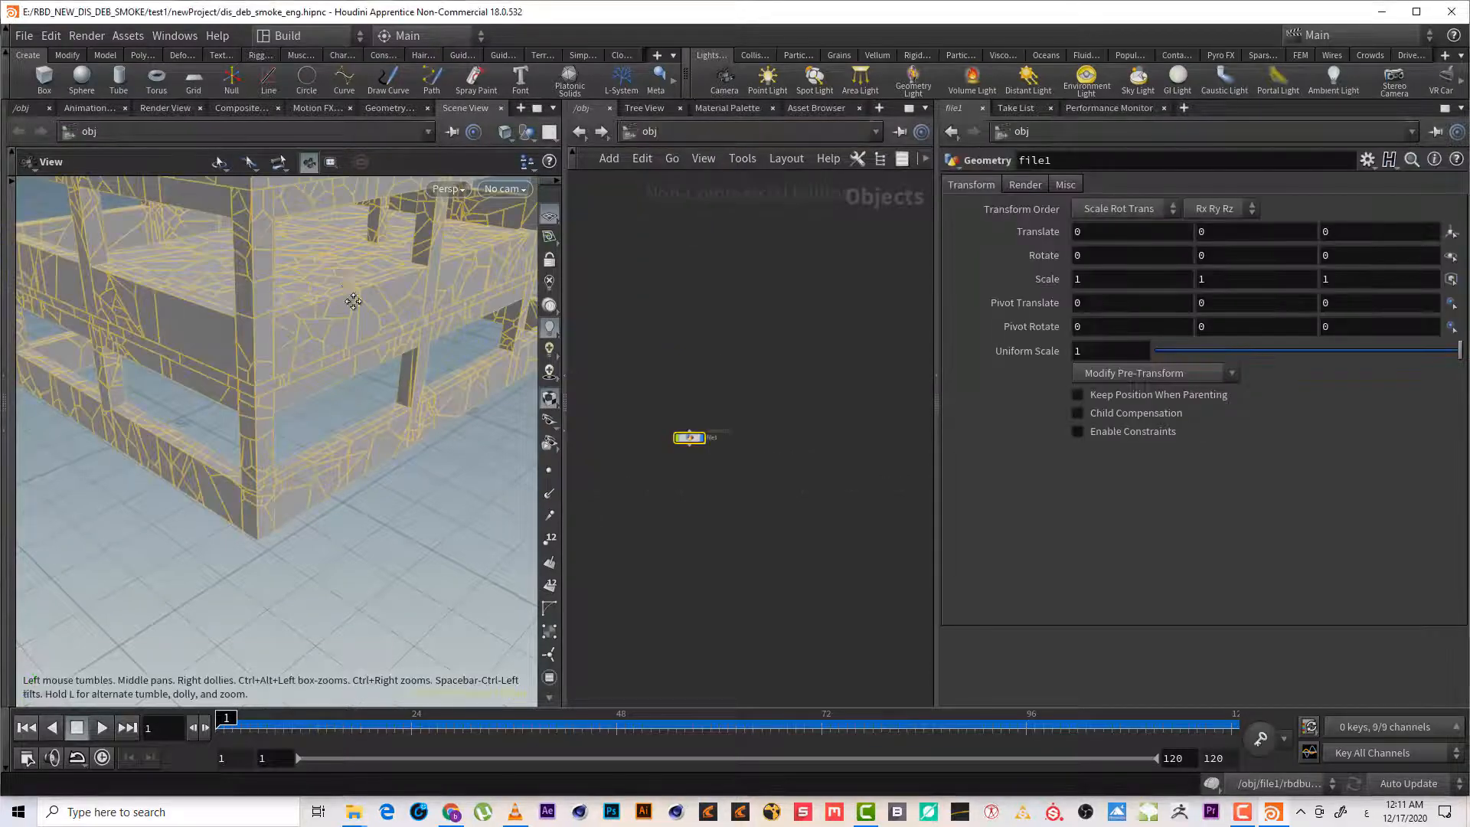
pyautogui.doubleClick(682, 438)
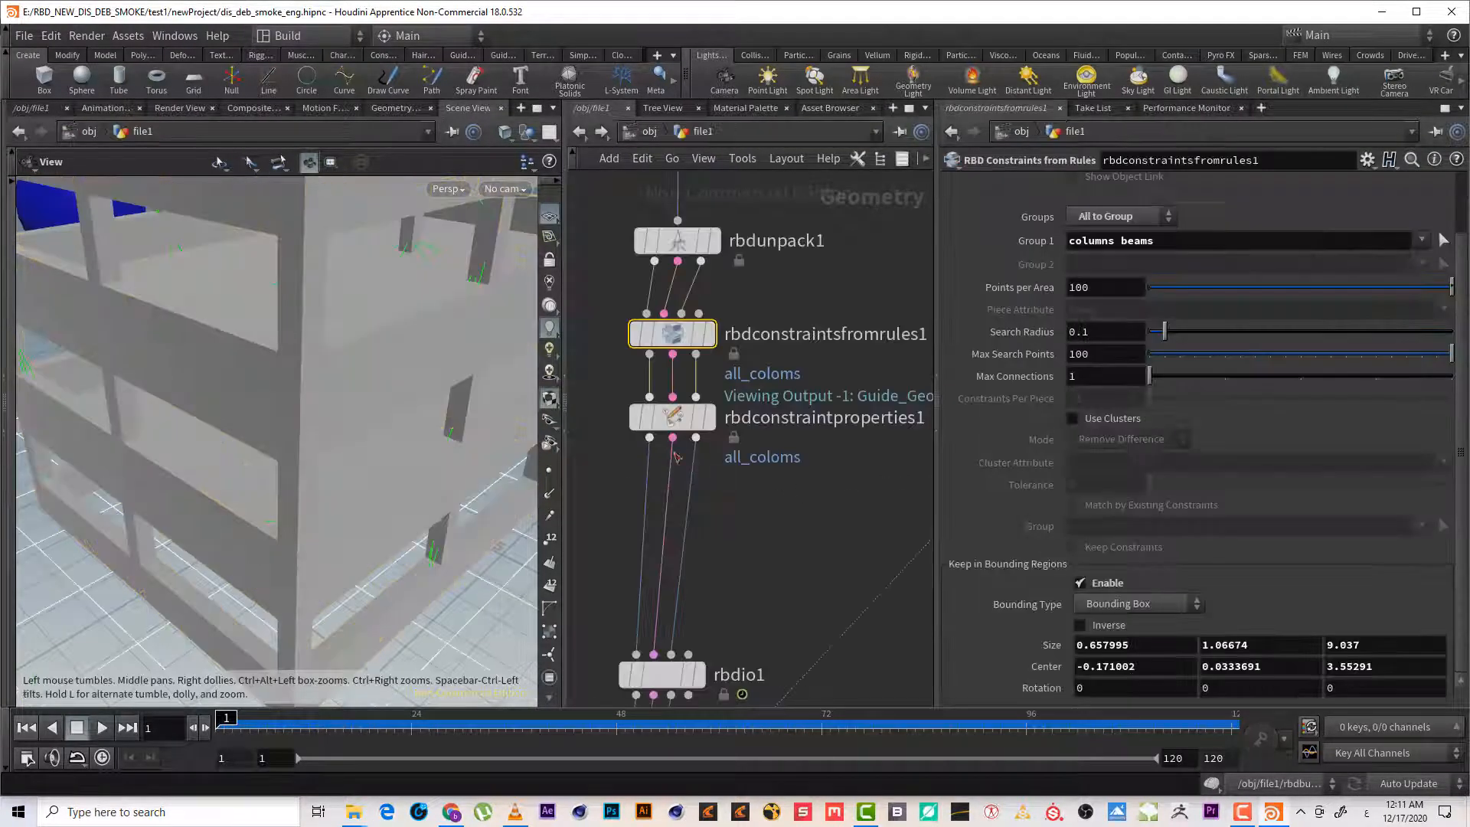
pyautogui.moveTo(352, 406); pyautogui.dragTo(399, 388)
pyautogui.moveTo(769, 472); pyautogui.dragTo(787, 401, button='middle')
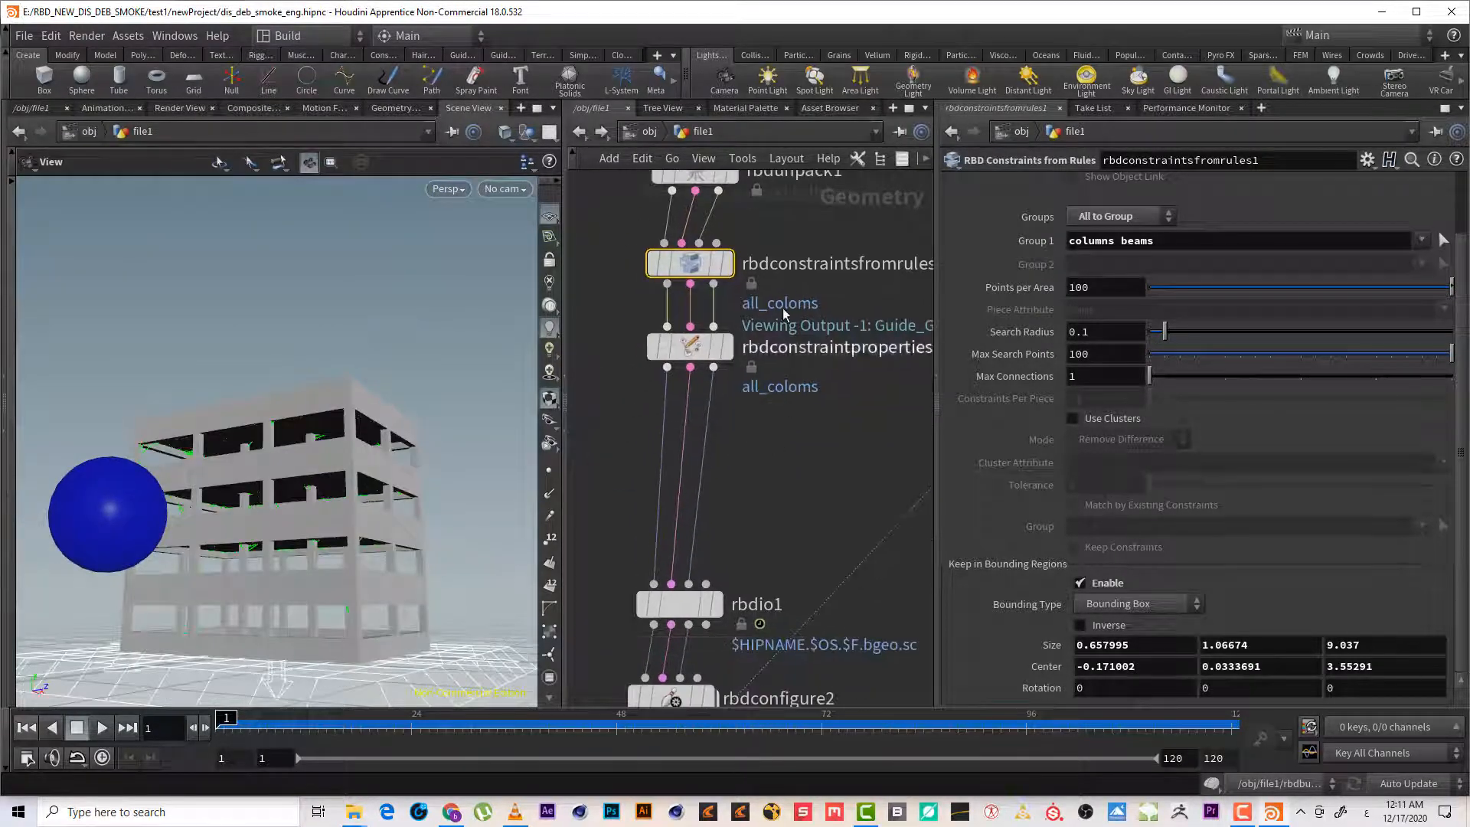
pyautogui.moveTo(809, 301); pyautogui.dragTo(627, 240)
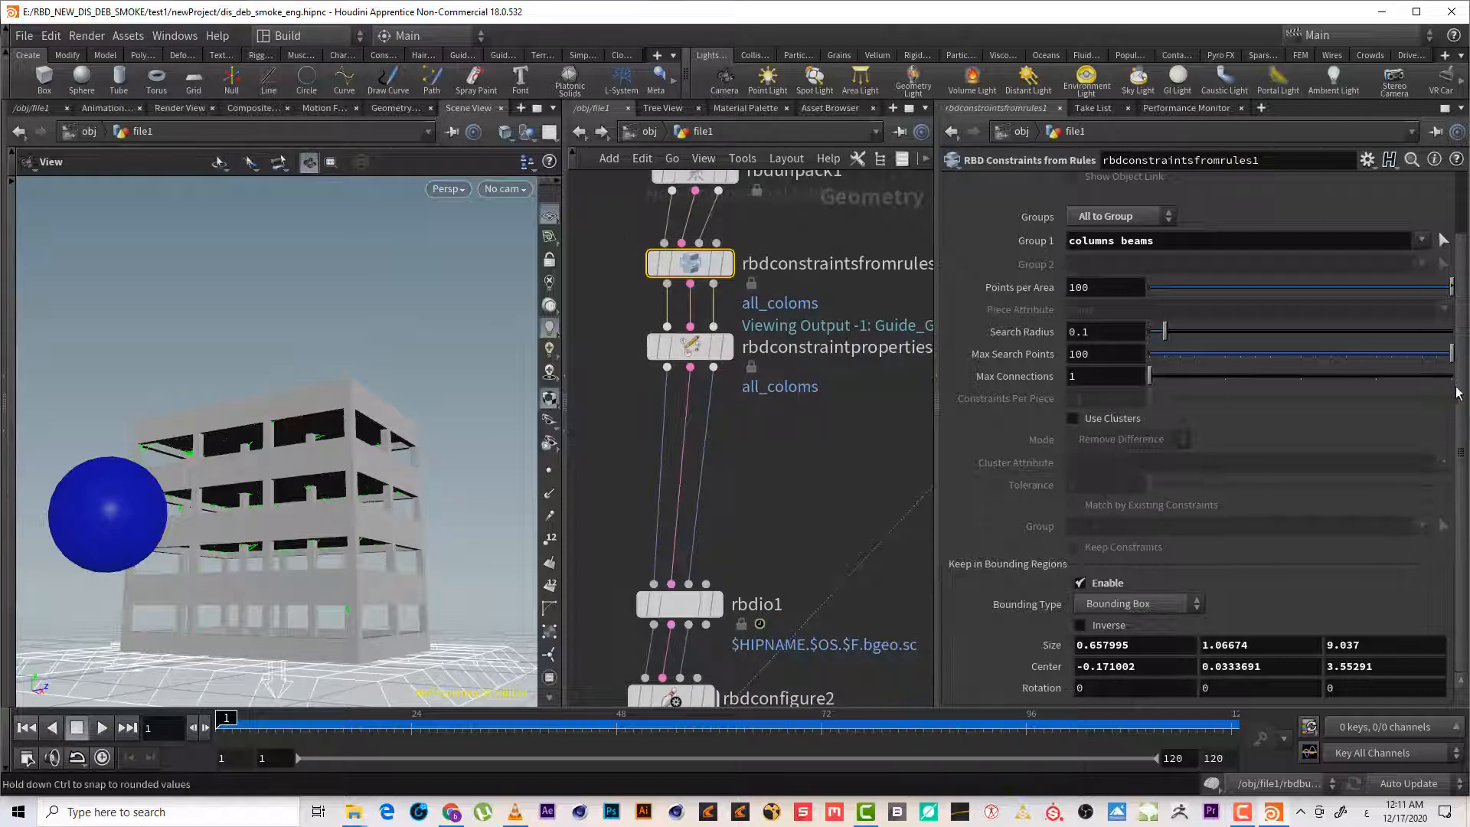
pyautogui.moveTo(306, 536); pyautogui.dragTo(368, 570)
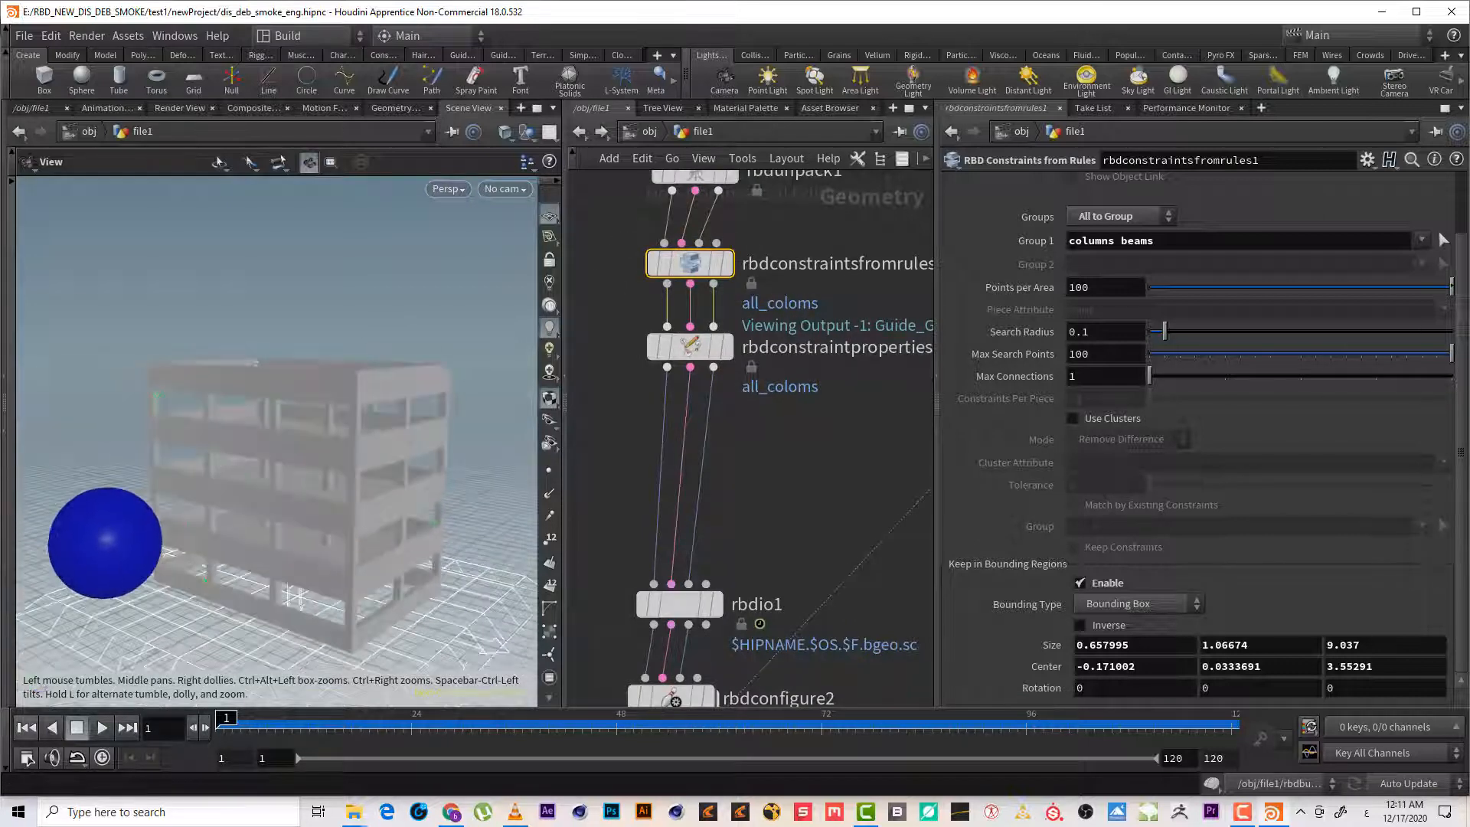
# Display the bounding box handles of rbdconstraintsfromrules1 and stretch the box in top view to about 11.35 × 14.63 around the building's footprint
pyautogui.click(11, 183)
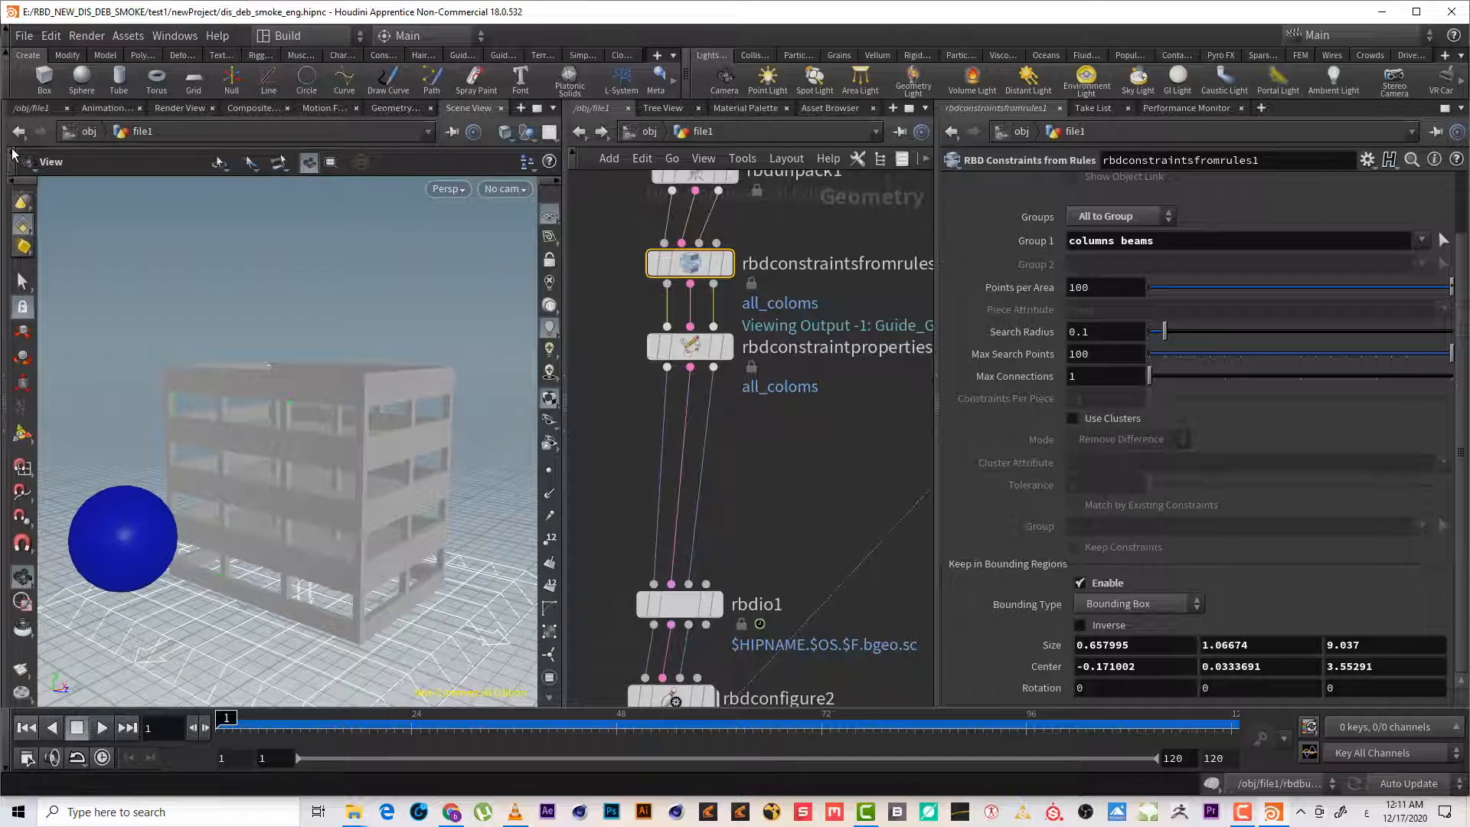
pyautogui.click(22, 433)
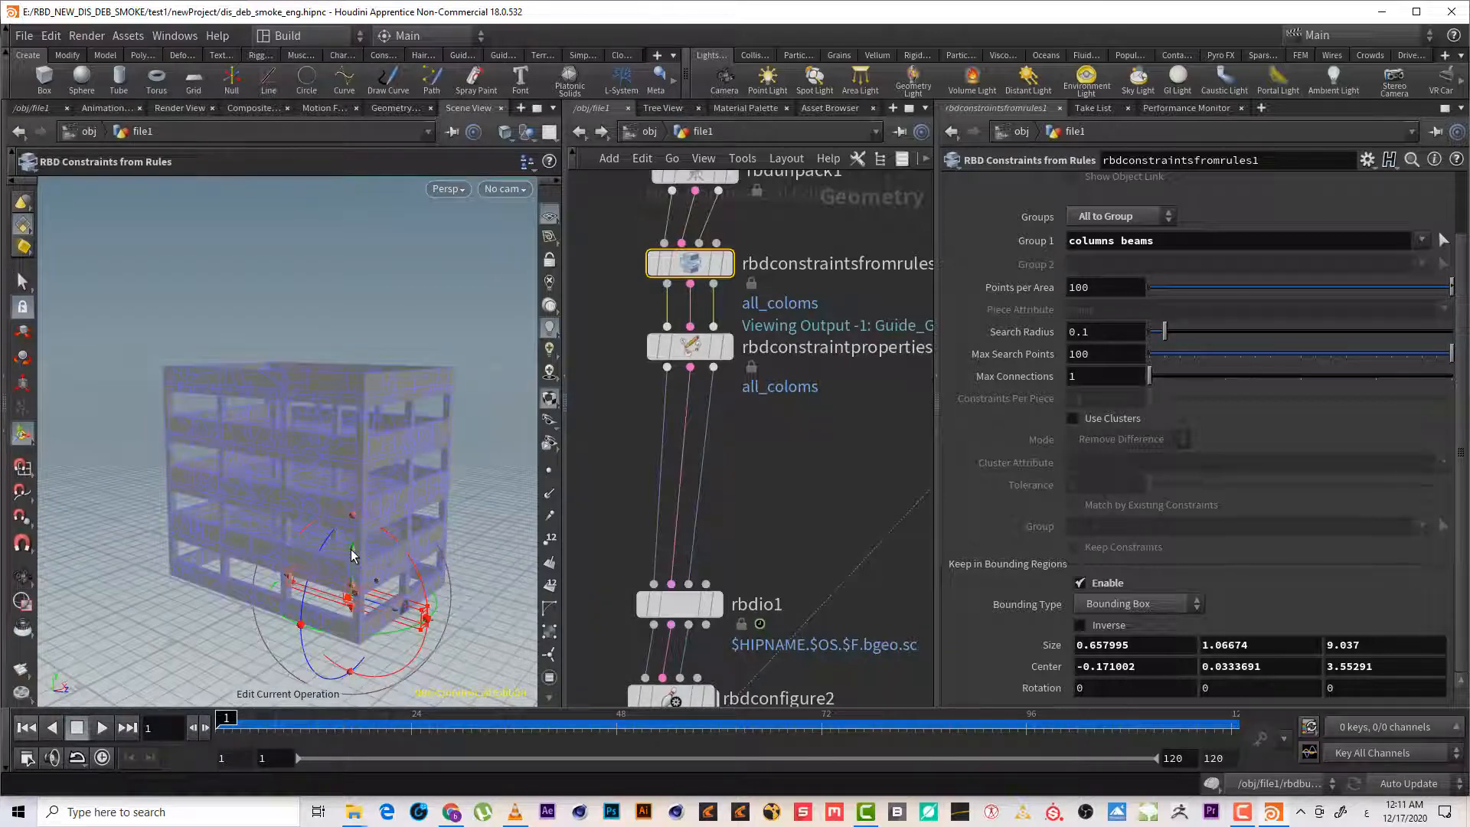
pyautogui.hotkey('space', '2')
pyautogui.moveTo(283, 394); pyautogui.dragTo(310, 198)
pyautogui.moveTo(293, 441); pyautogui.dragTo(464, 436)
pyautogui.moveTo(273, 438); pyautogui.dragTo(101, 423)
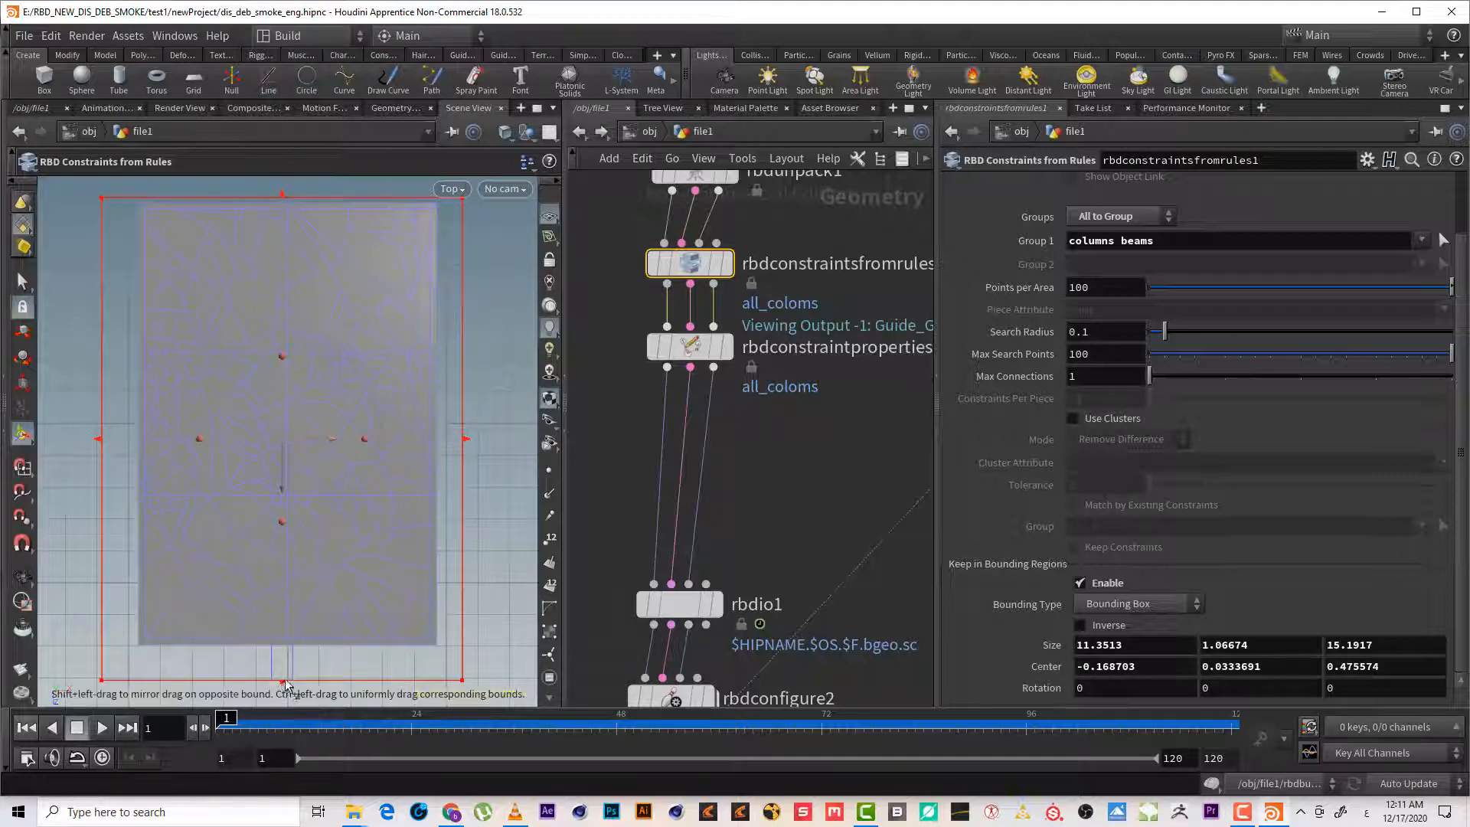
pyautogui.moveTo(278, 678); pyautogui.dragTo(286, 662)
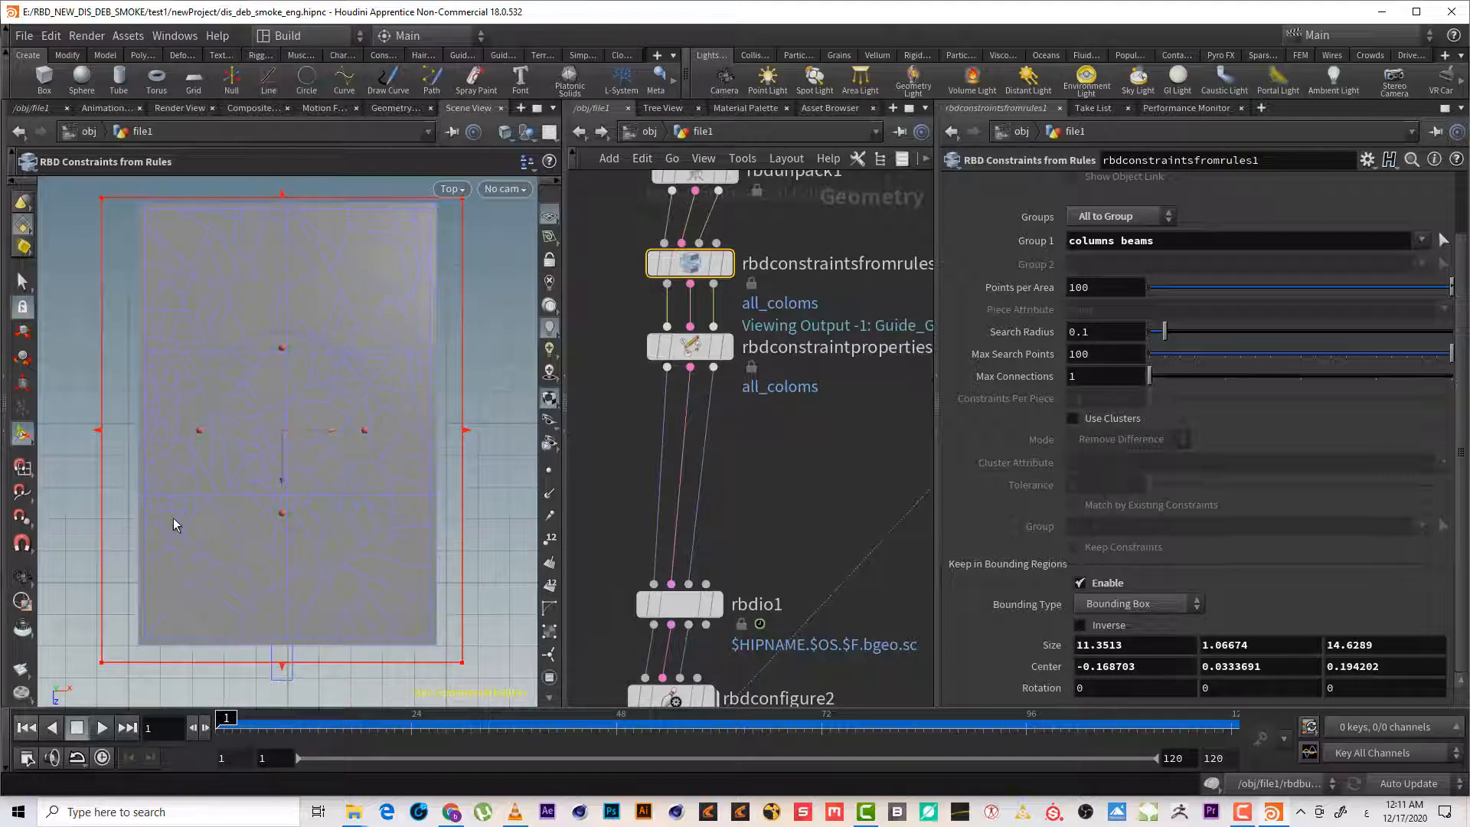
# Raise the top of the bounding box above the roof to a height of about 14.42, with its center near Y 6.71
pyautogui.hotkey('space', '3')
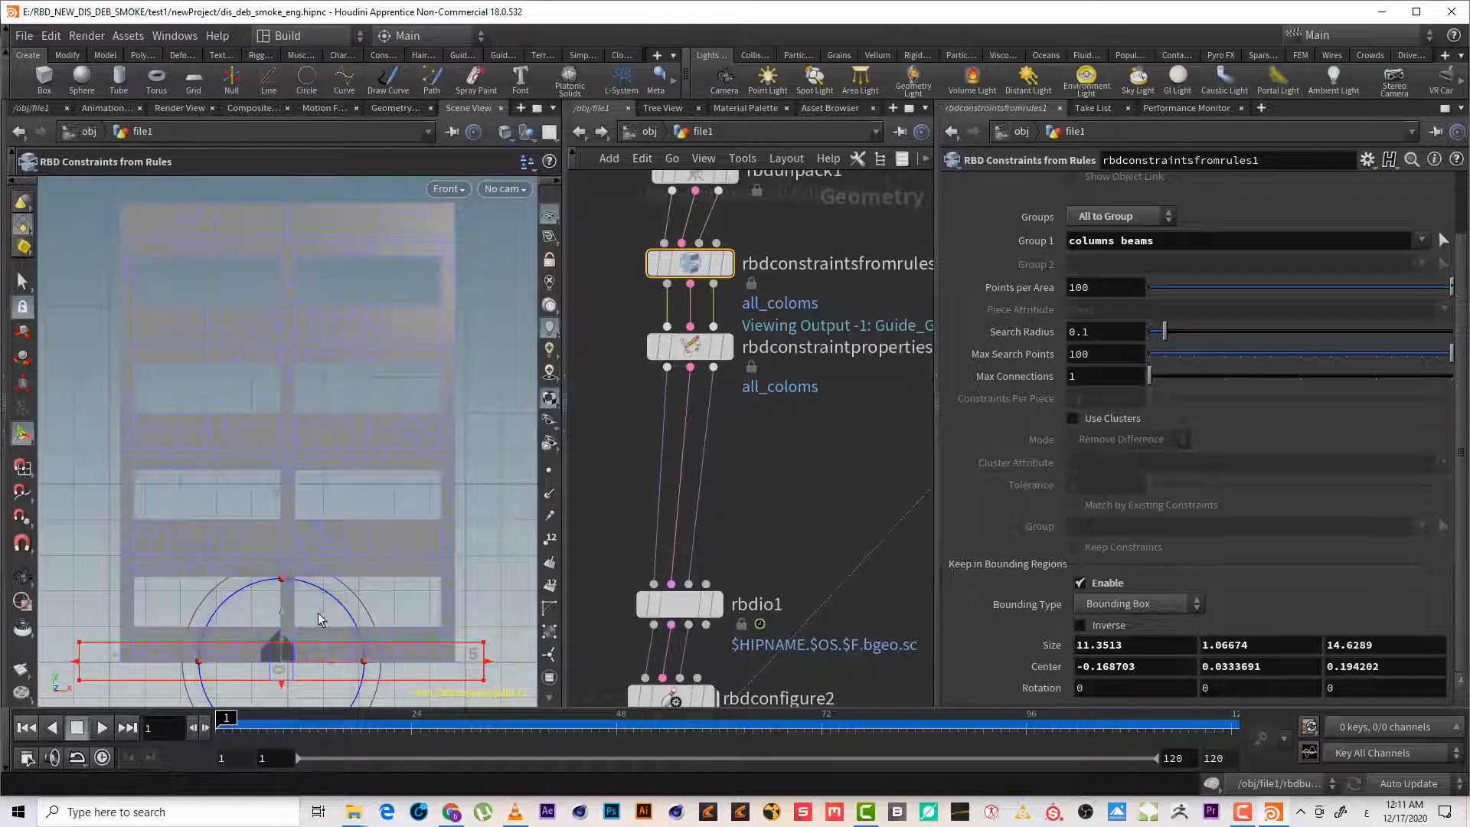
pyautogui.moveTo(280, 649); pyautogui.dragTo(329, 186)
pyautogui.hotkey('space', '1')
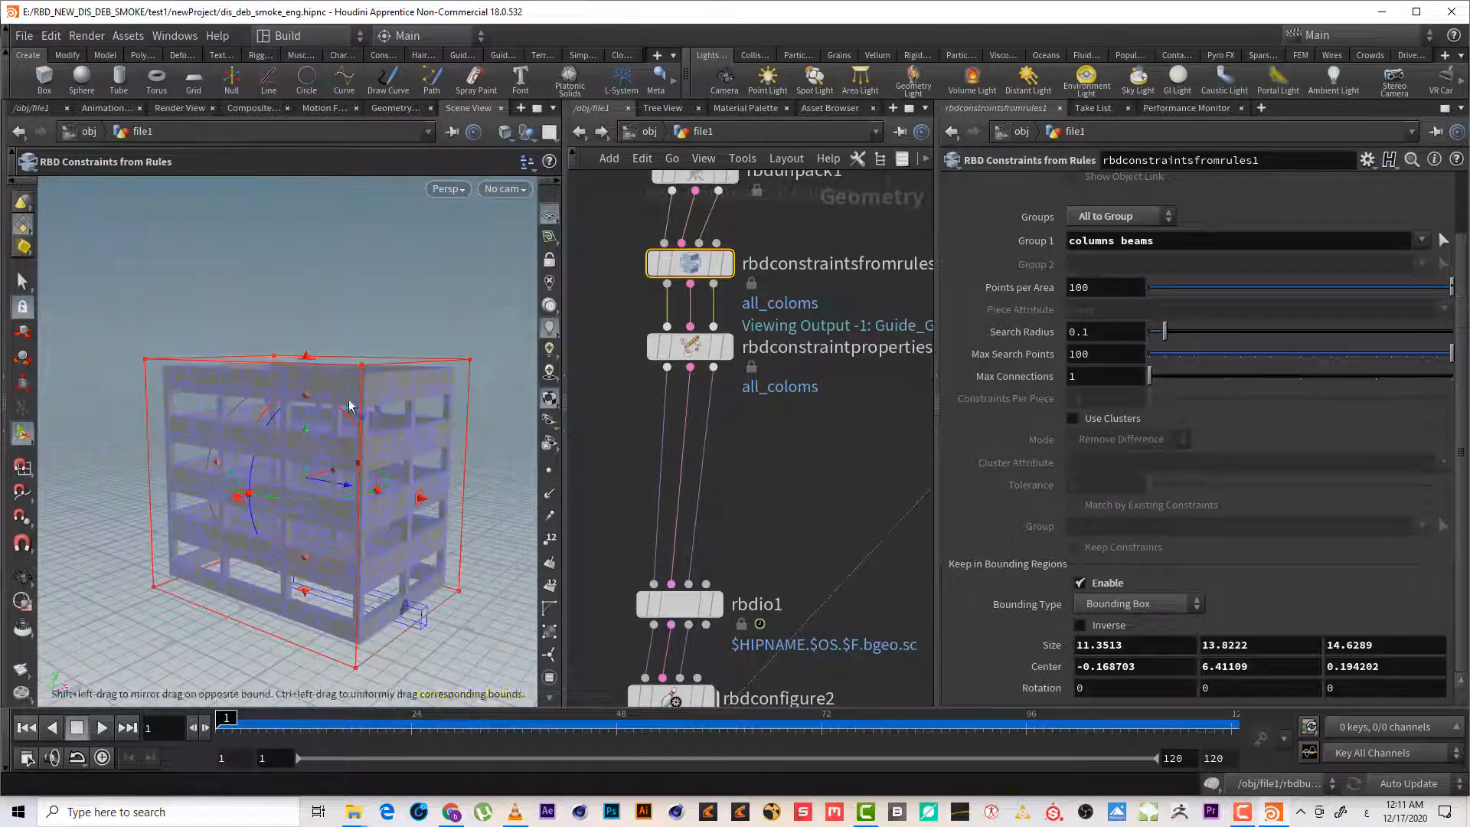
pyautogui.press('Escape')
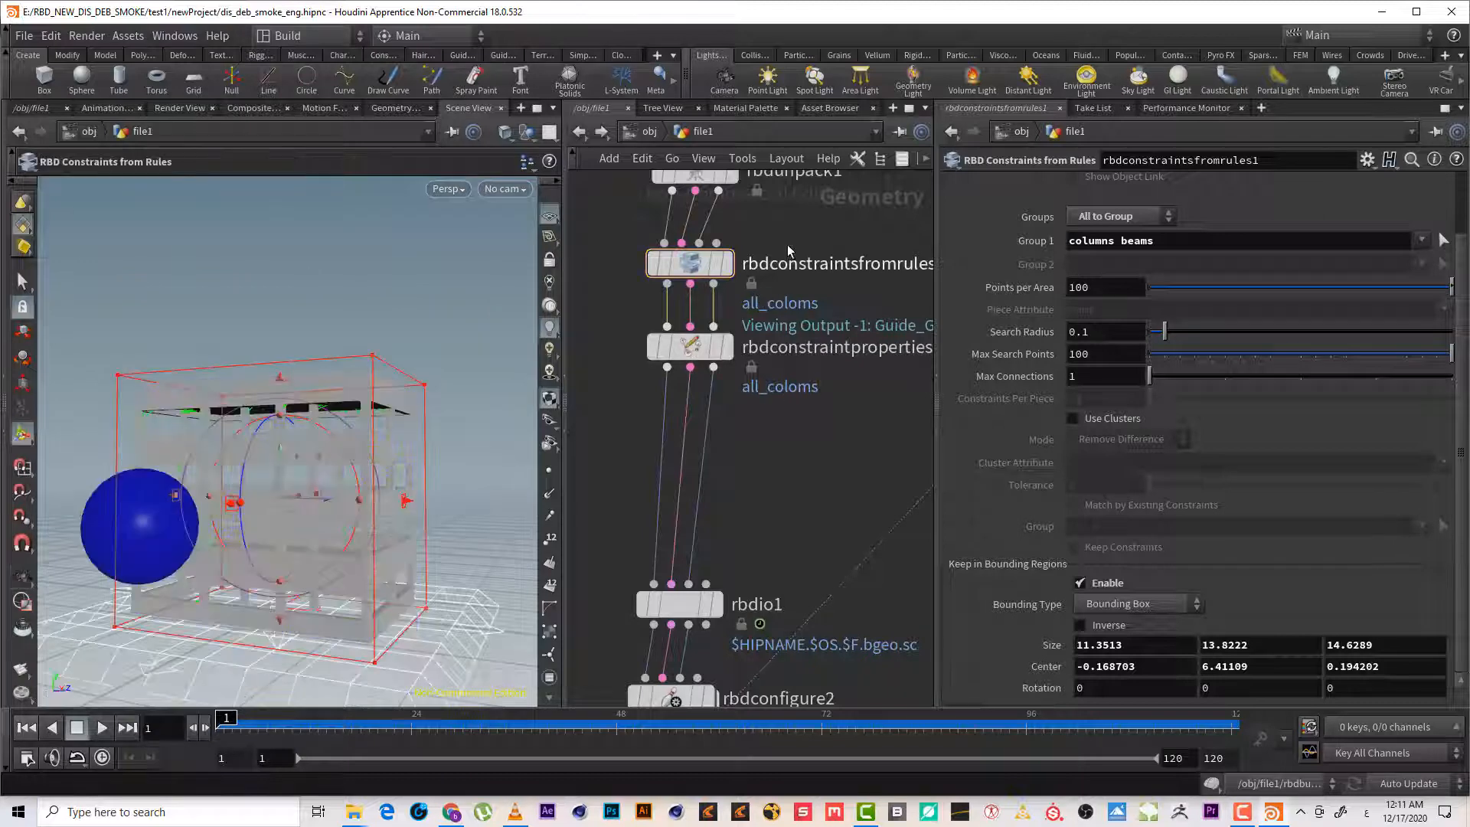
pyautogui.keyDown('alt'); pyautogui.moveTo(259, 464); pyautogui.dragTo(243, 482); pyautogui.keyUp('alt')
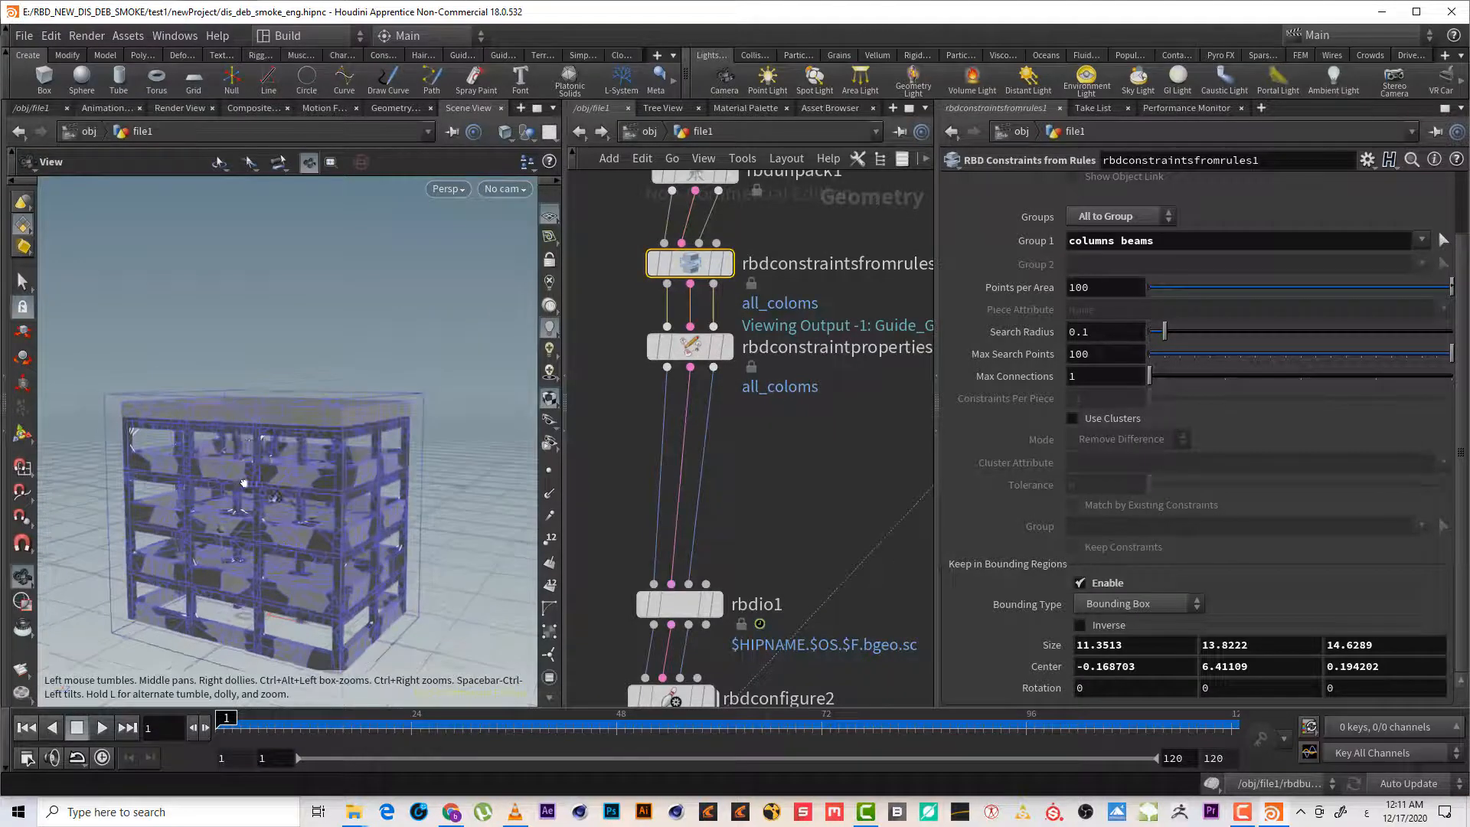
pyautogui.moveTo(273, 392); pyautogui.dragTo(270, 388)
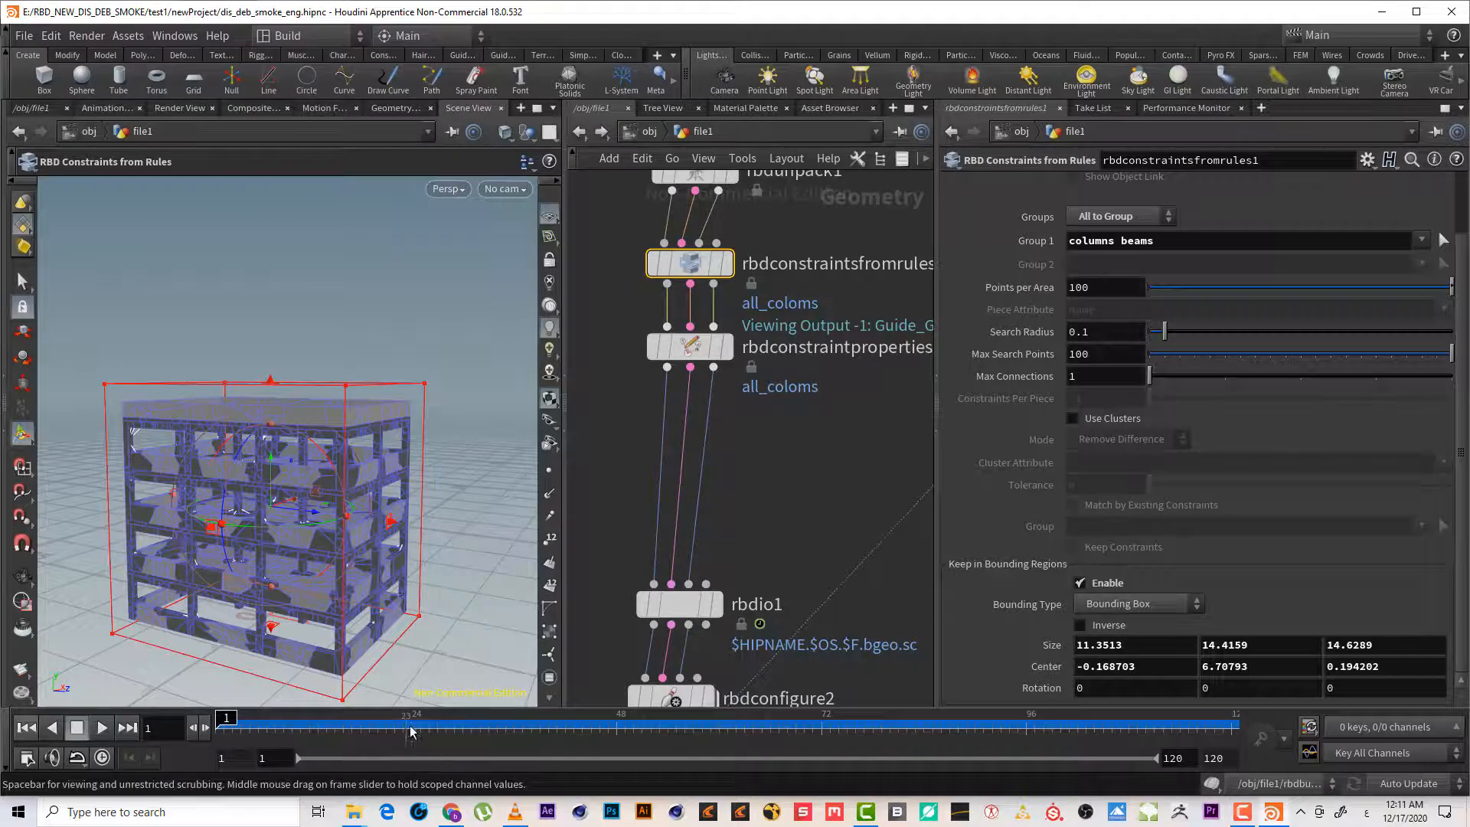
# Inspect the building's destruction at frame 25 from a lower perspective angle
pyautogui.moveTo(866, 546); pyautogui.dragTo(874, 394, button='middle')
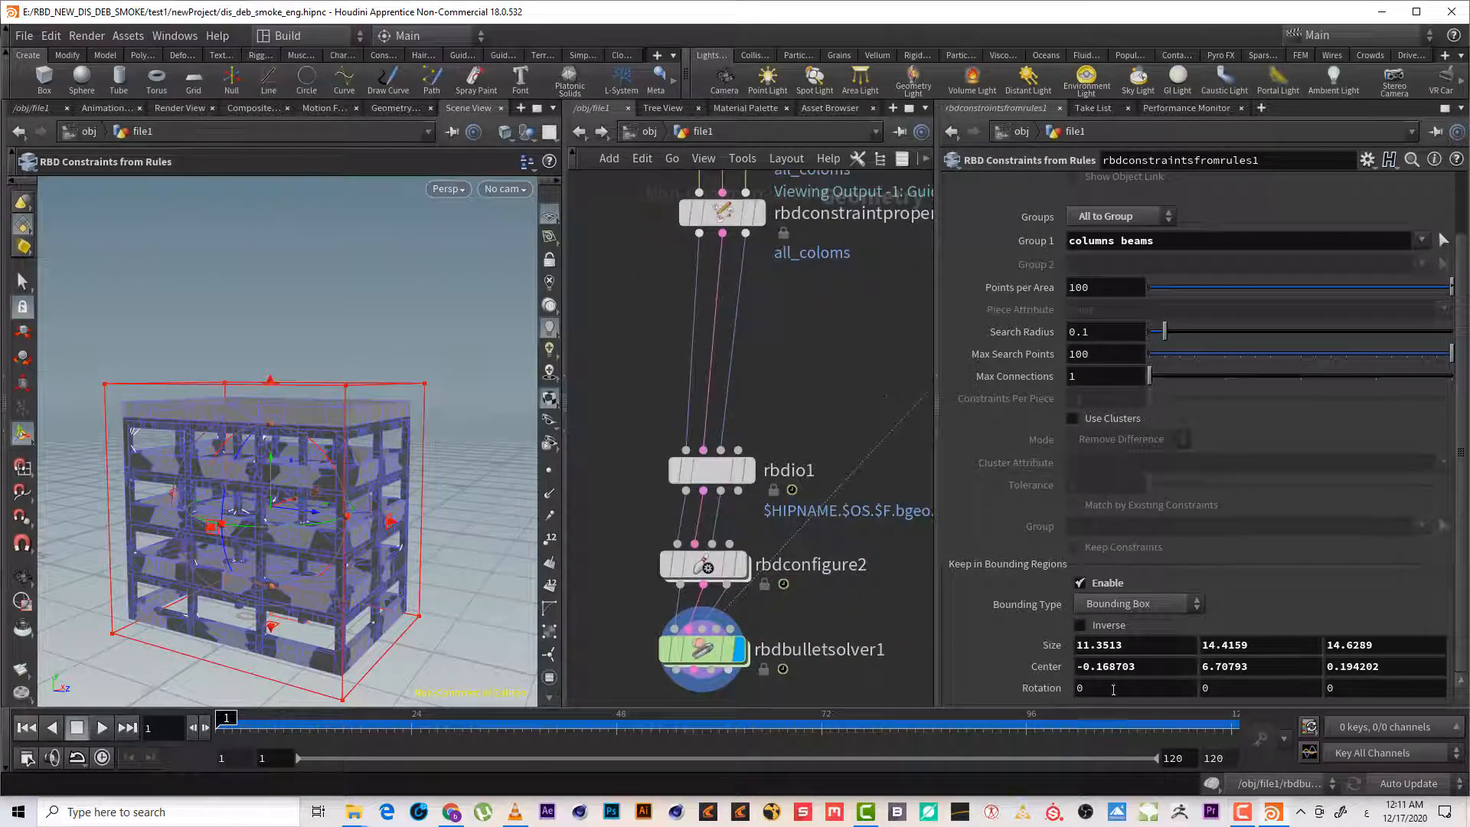
pyautogui.click(428, 745)
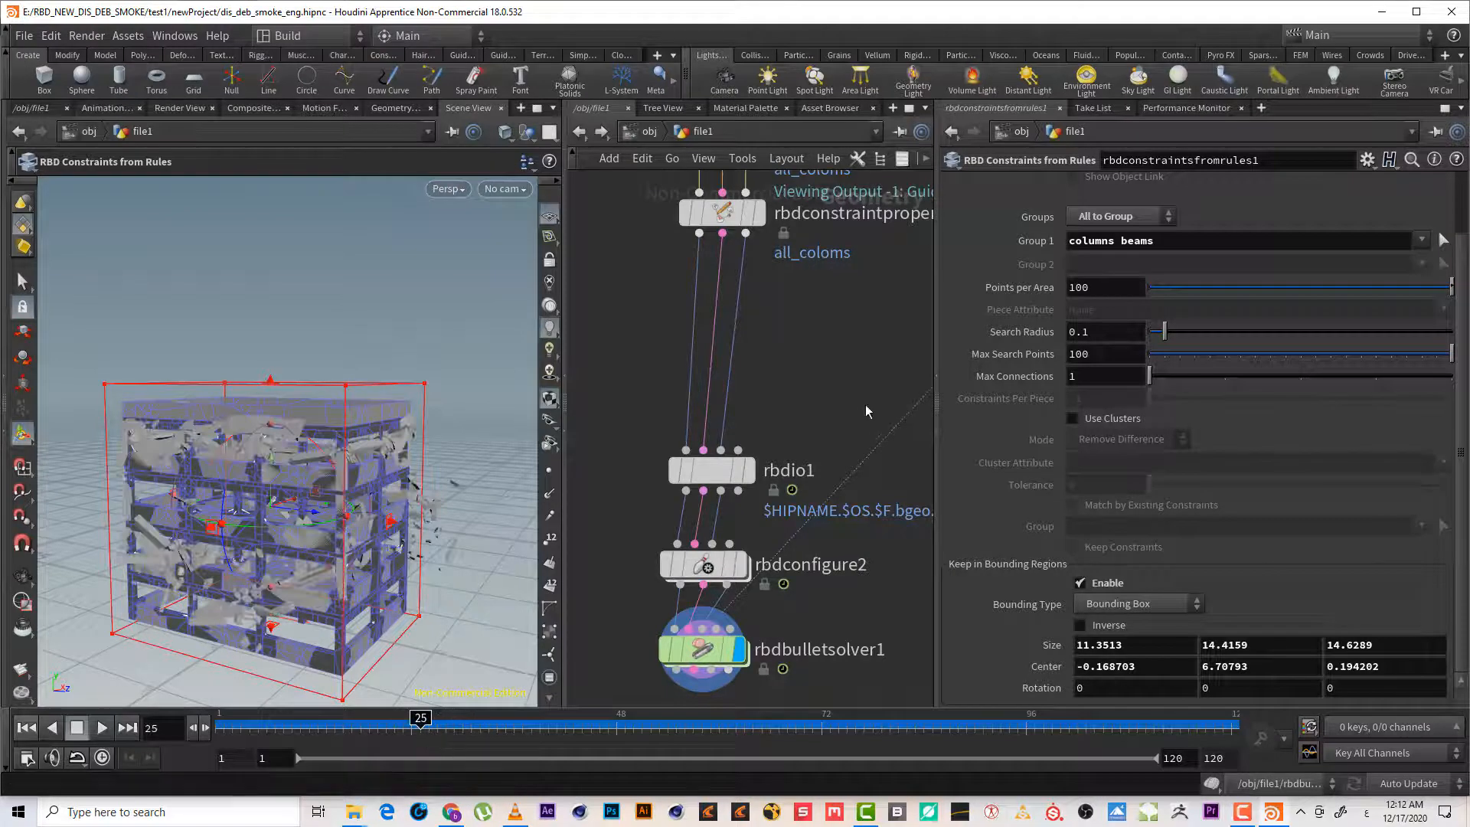
pyautogui.press('space')
pyautogui.moveTo(309, 575); pyautogui.dragTo(339, 498, button='middle')
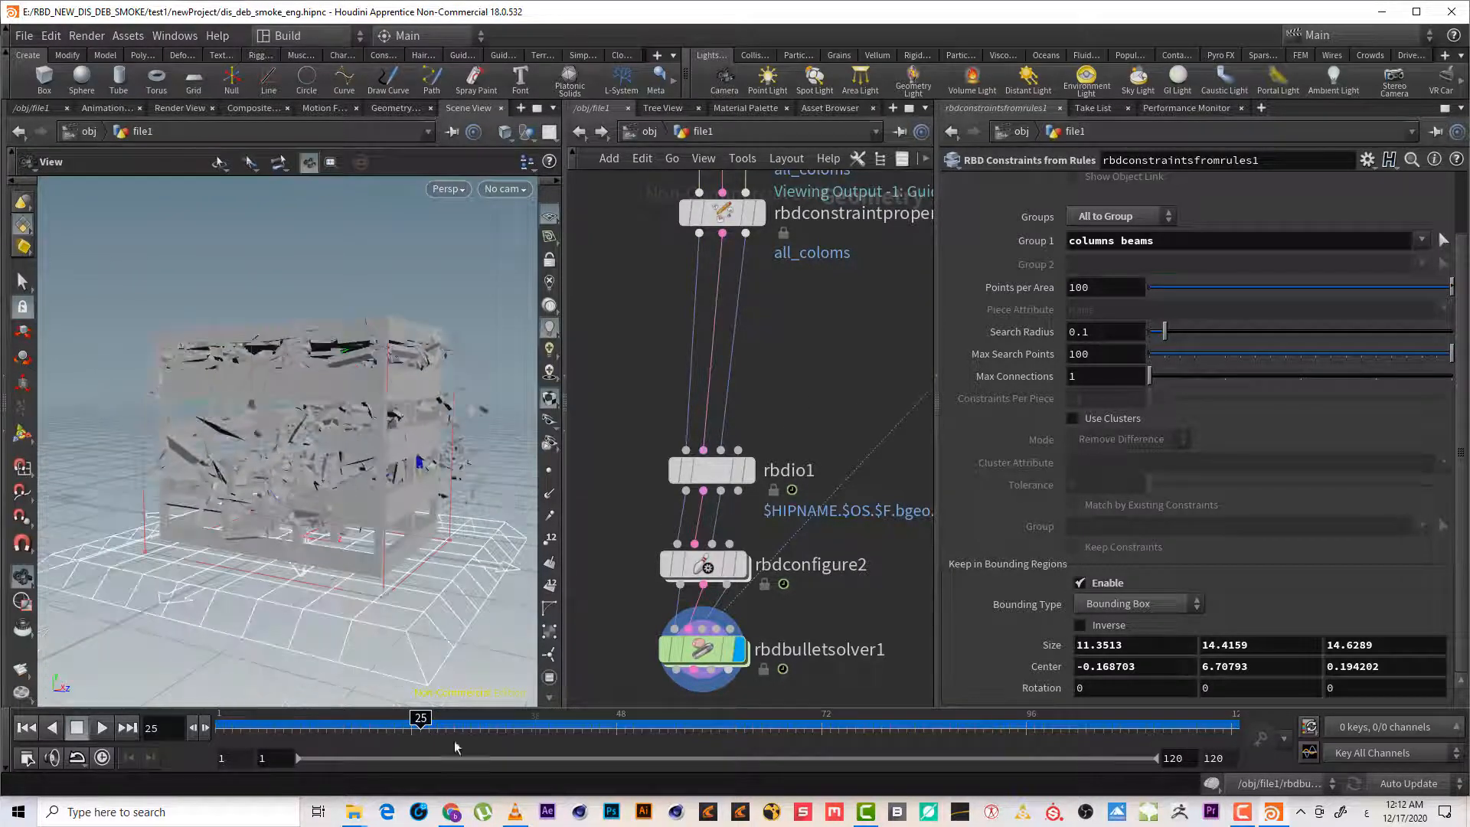
# Keyframe the bounding box's Size and Center on rbdconstraintsfromrules1 at frame 48
pyautogui.click(617, 723)
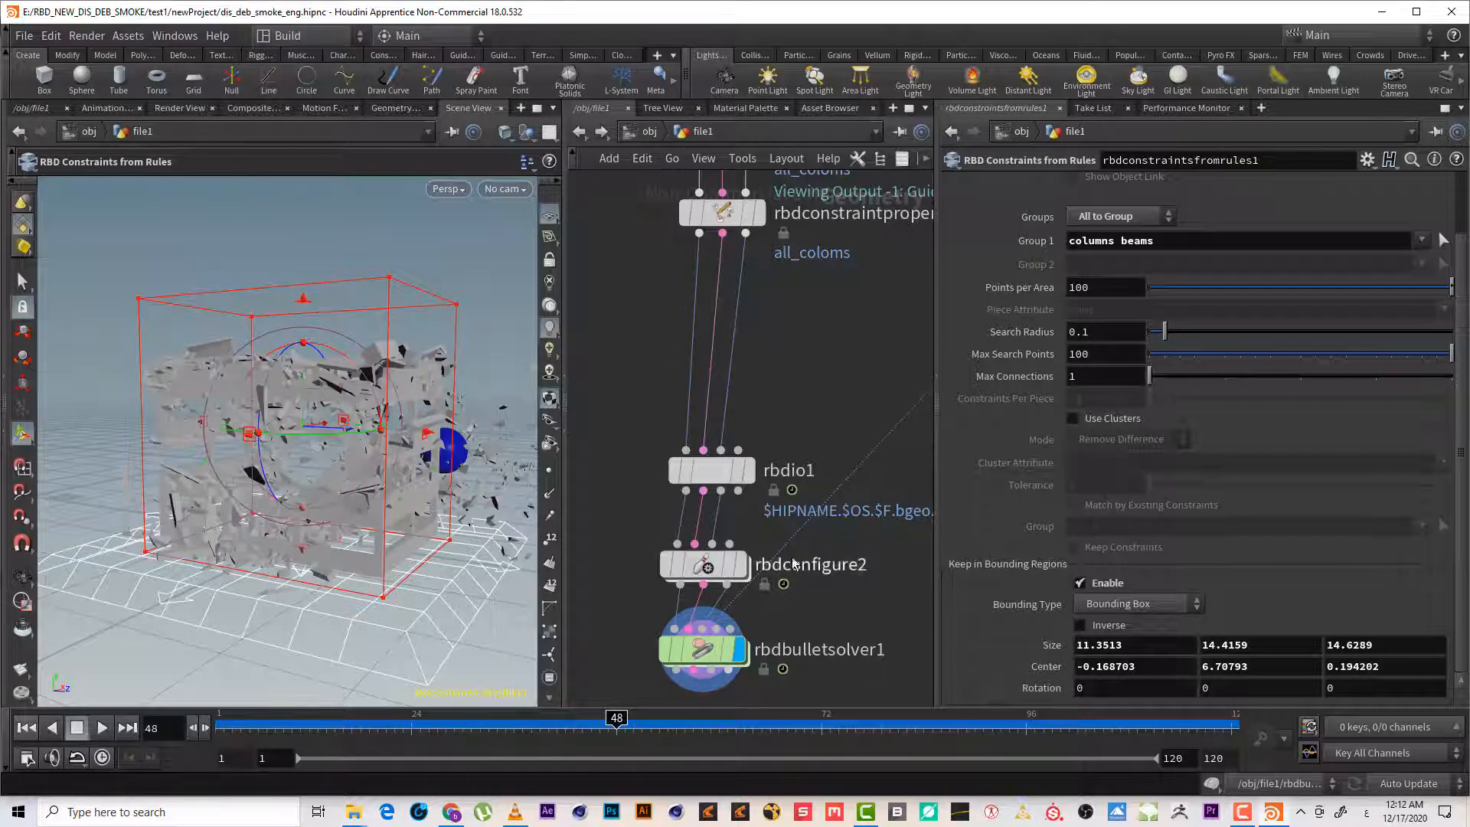
pyautogui.moveTo(830, 301); pyautogui.dragTo(834, 425, button='middle')
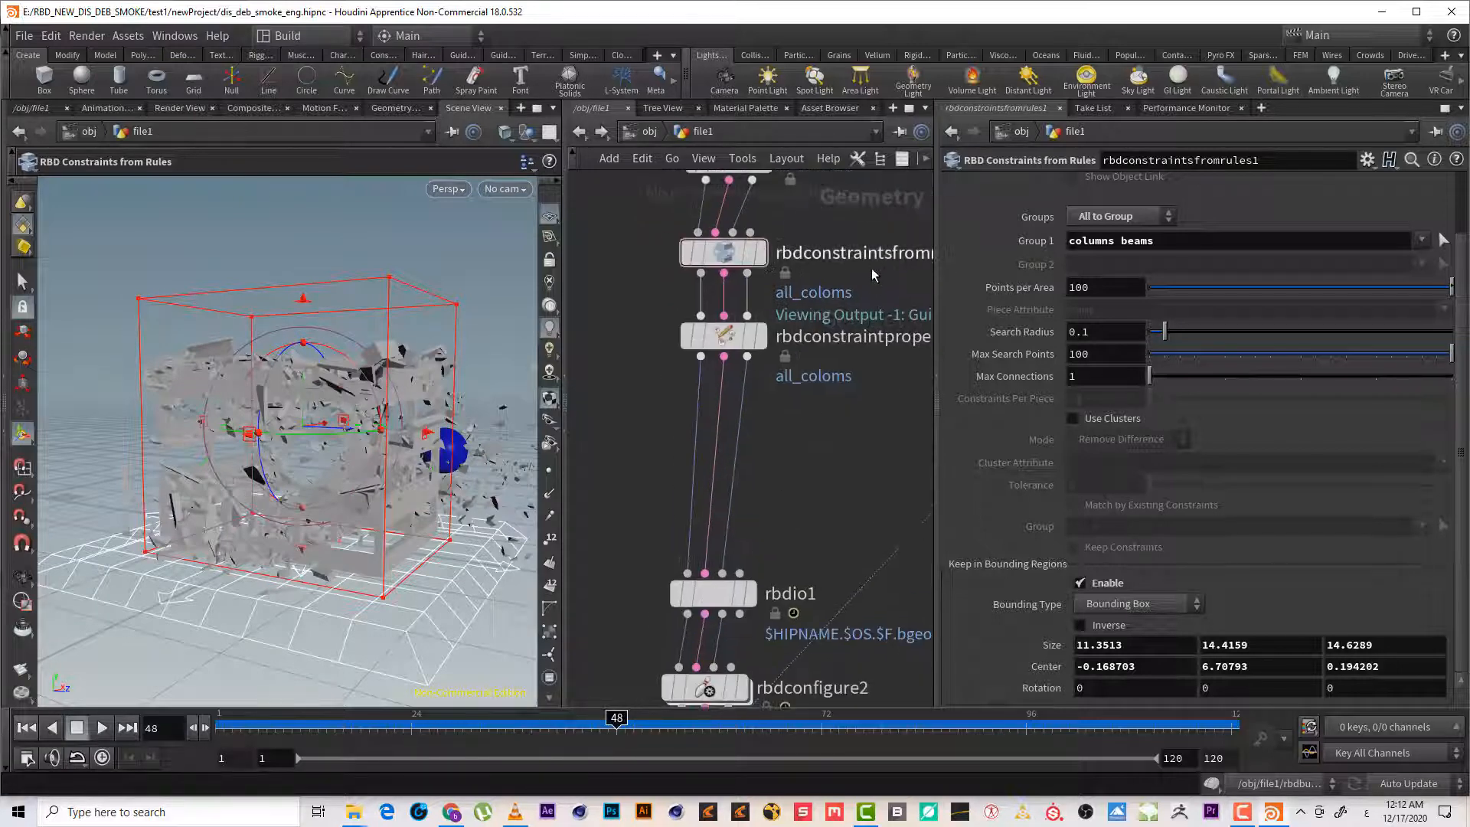
pyautogui.keyDown('alt'); pyautogui.click(1055, 643); pyautogui.keyUp('alt')
pyautogui.keyDown('alt'); pyautogui.click(1052, 672); pyautogui.keyUp('alt')
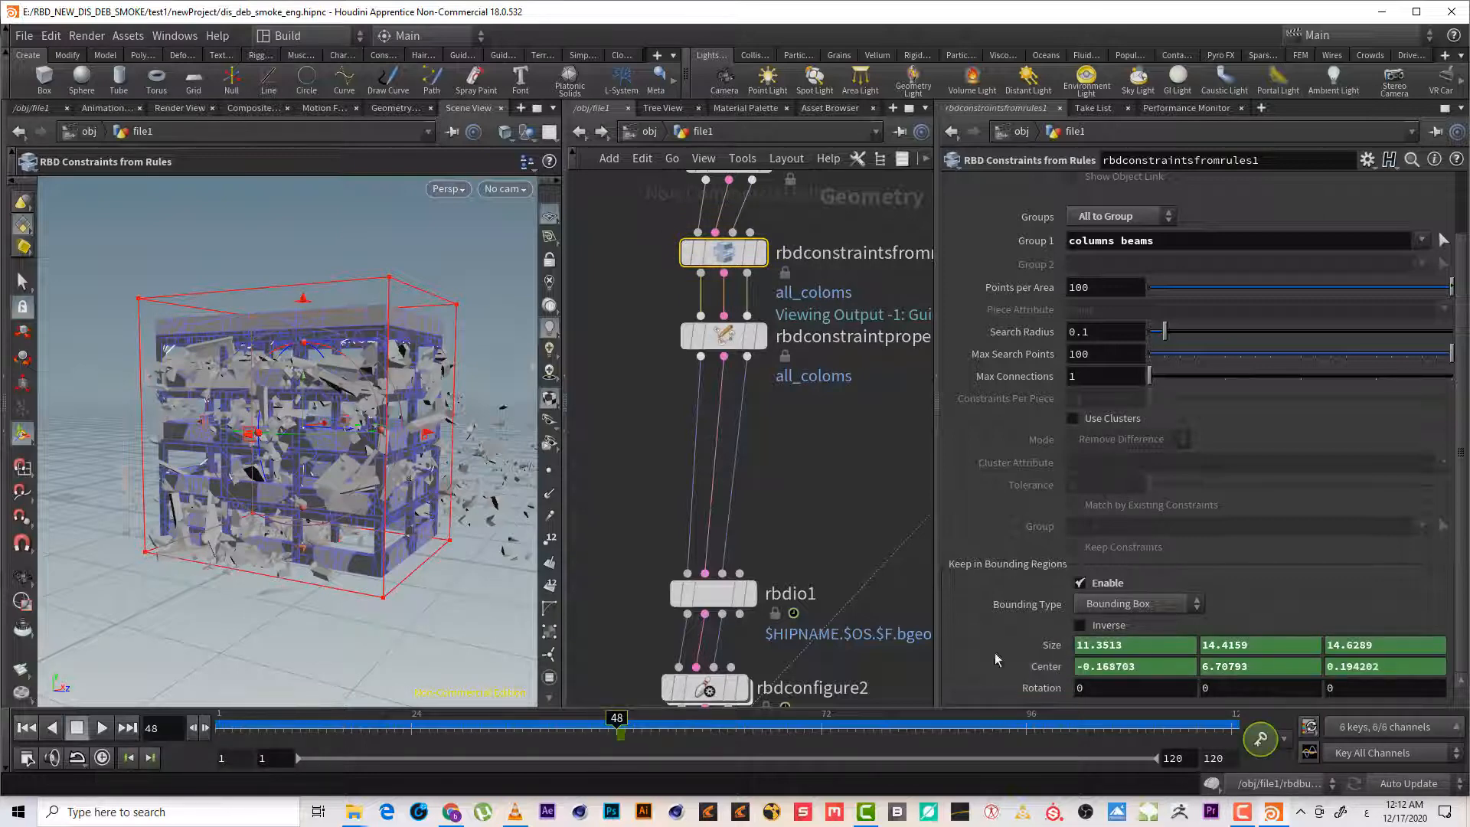
# At frame 66, lower the bounding box's top to a height of about 2.66, centered near Y 0.83, and keyframe Size and Center
pyautogui.click(770, 726)
pyautogui.moveTo(309, 303); pyautogui.dragTo(315, 520)
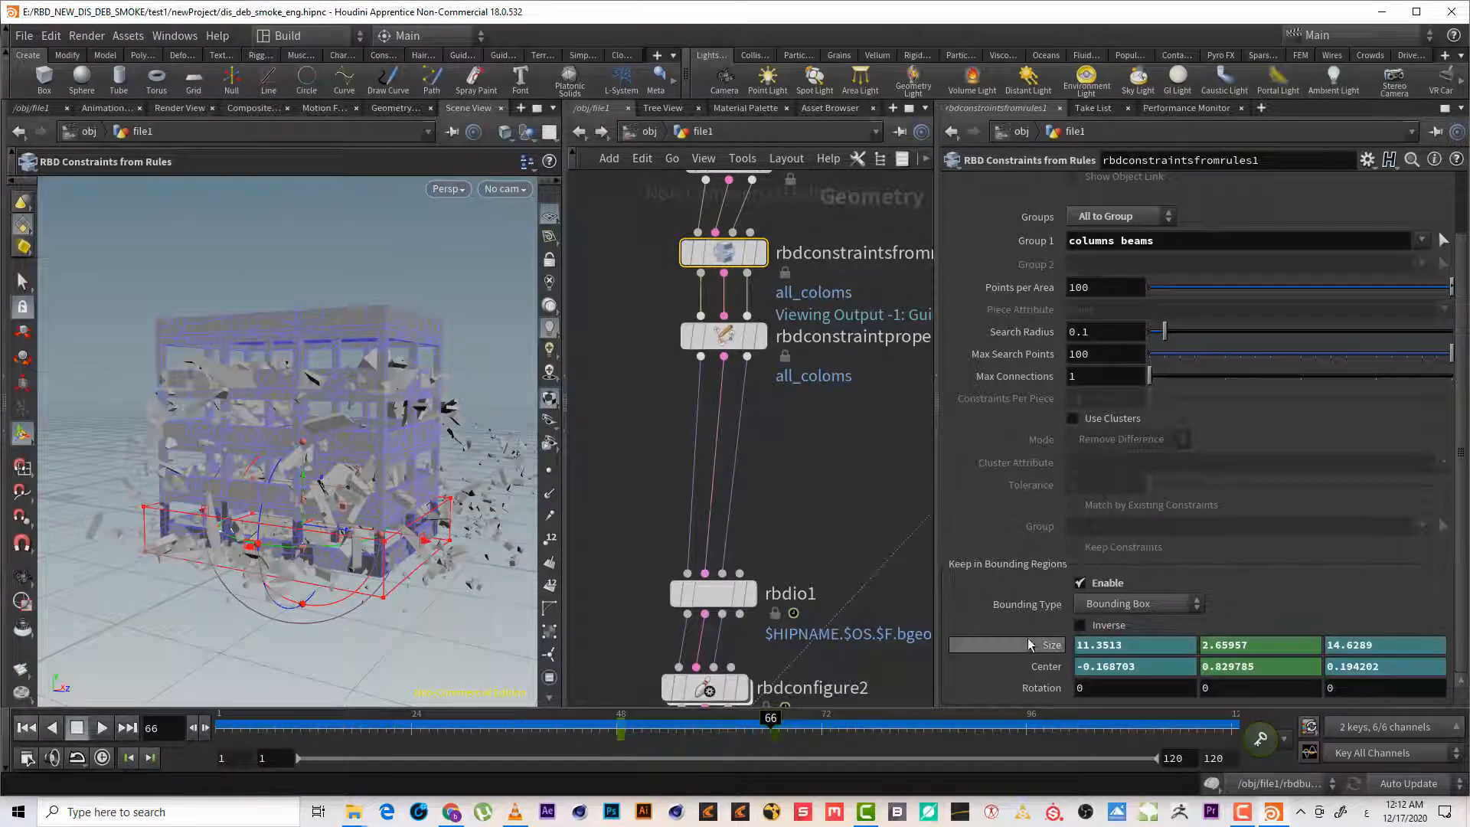
pyautogui.keyDown('alt'); pyautogui.click(1047, 668); pyautogui.keyUp('alt')
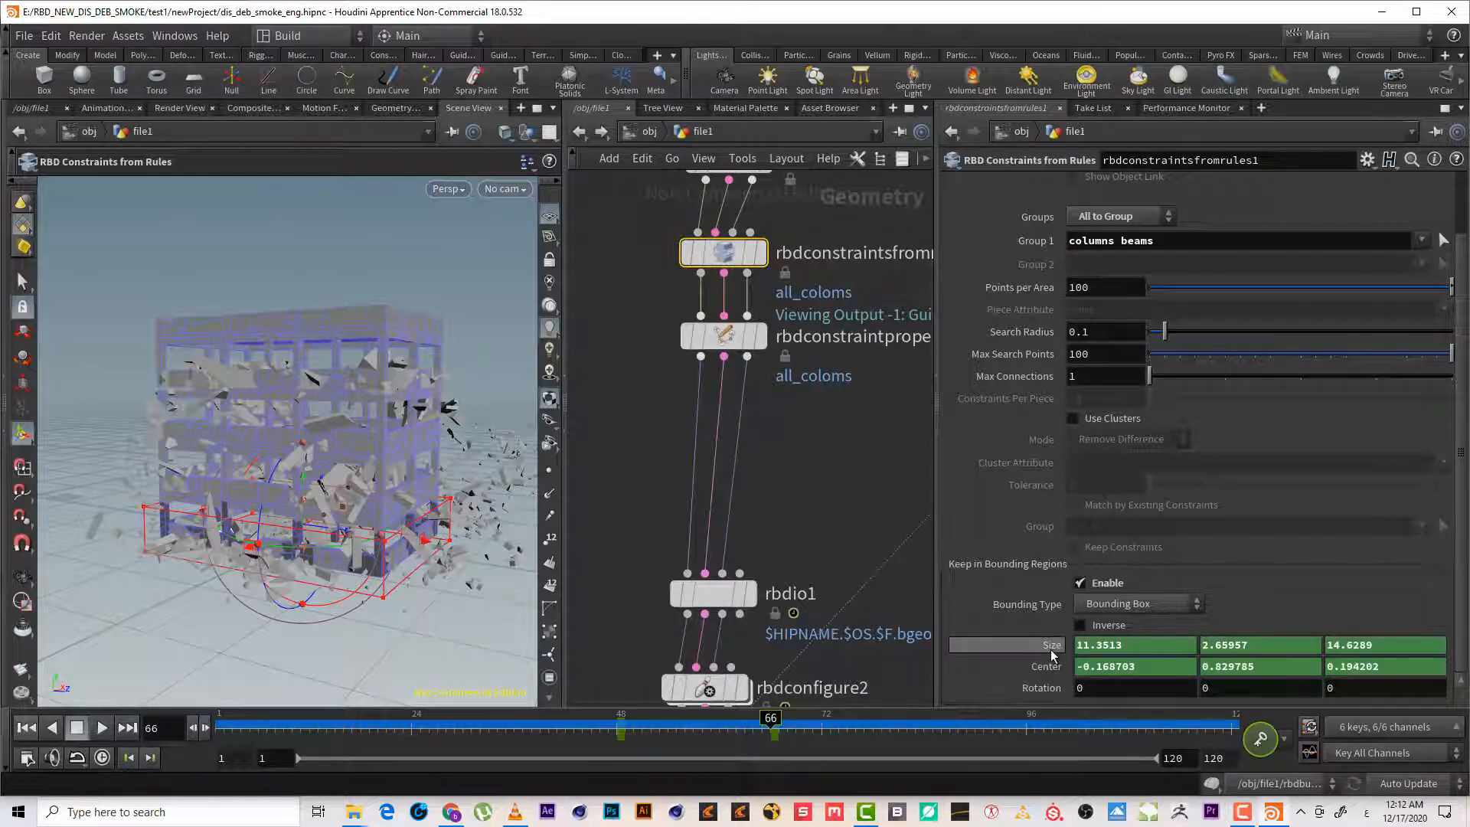
# Save the rbdio1 geometry, constraints and proxy to disk for frames 1 to 120 and close the console window
pyautogui.moveTo(798, 445); pyautogui.dragTo(796, 308, button='middle')
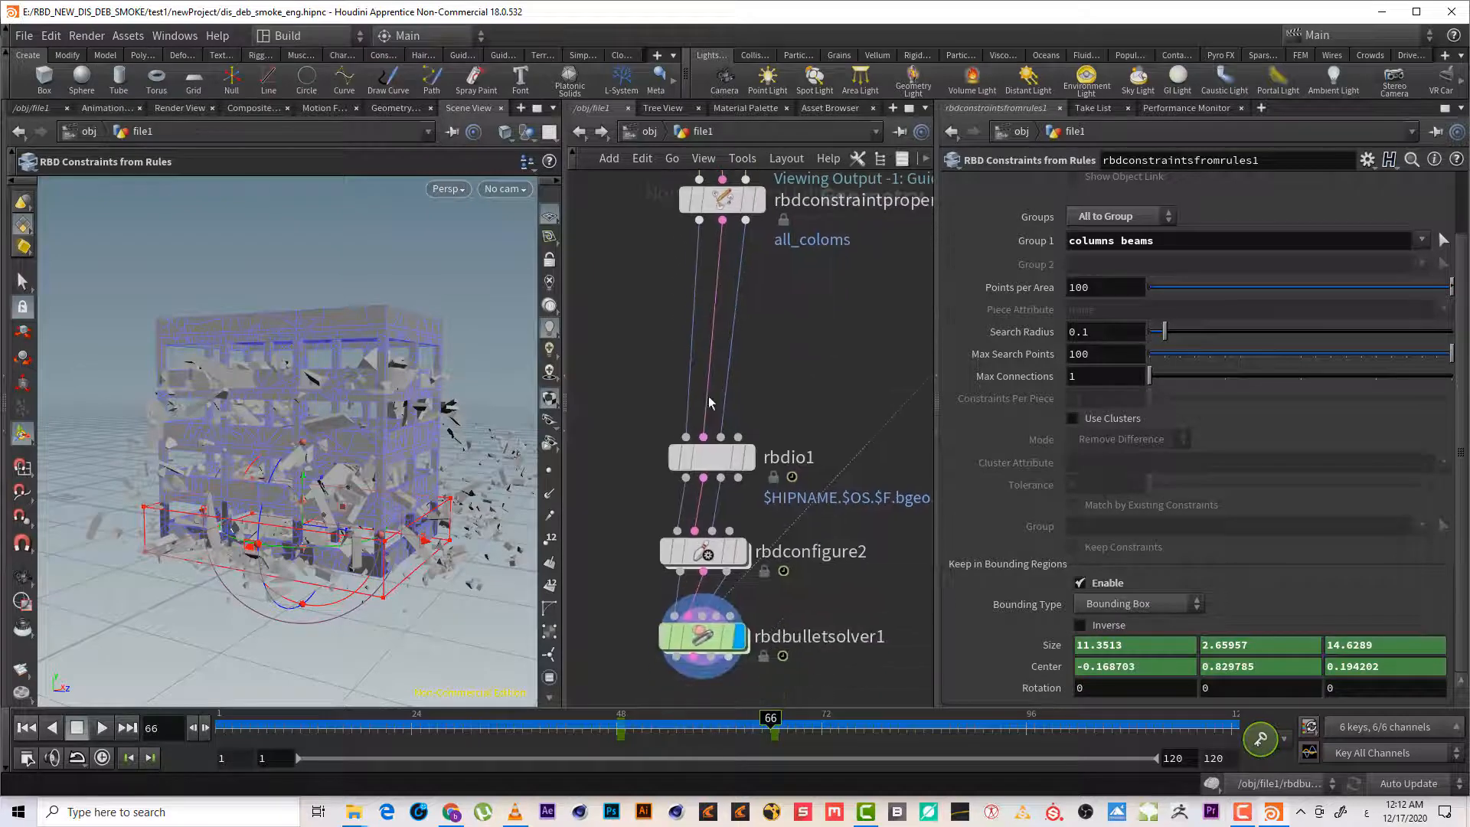
pyautogui.click(756, 463)
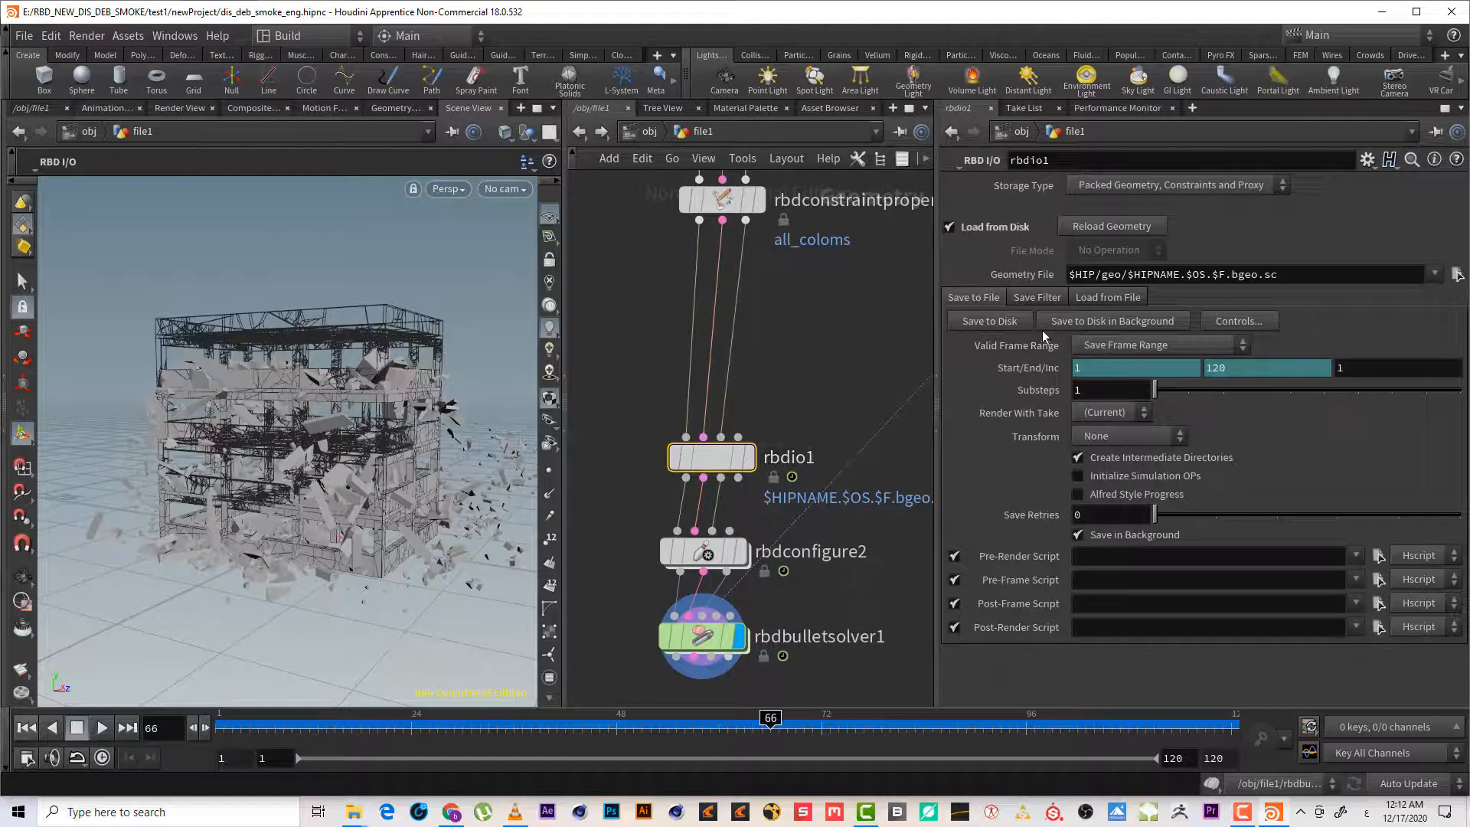
pyautogui.click(1013, 317)
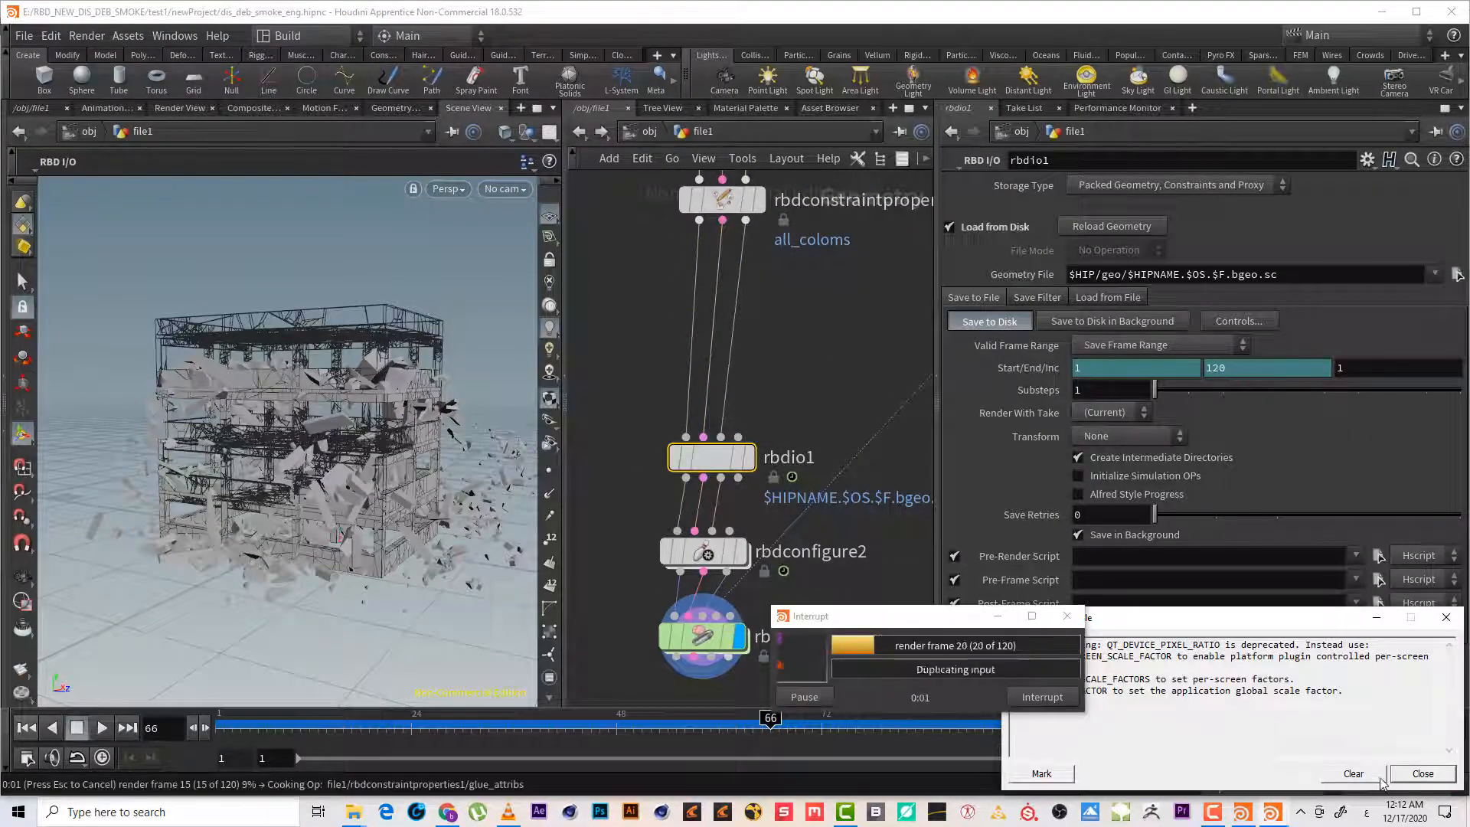
pyautogui.click(1422, 768)
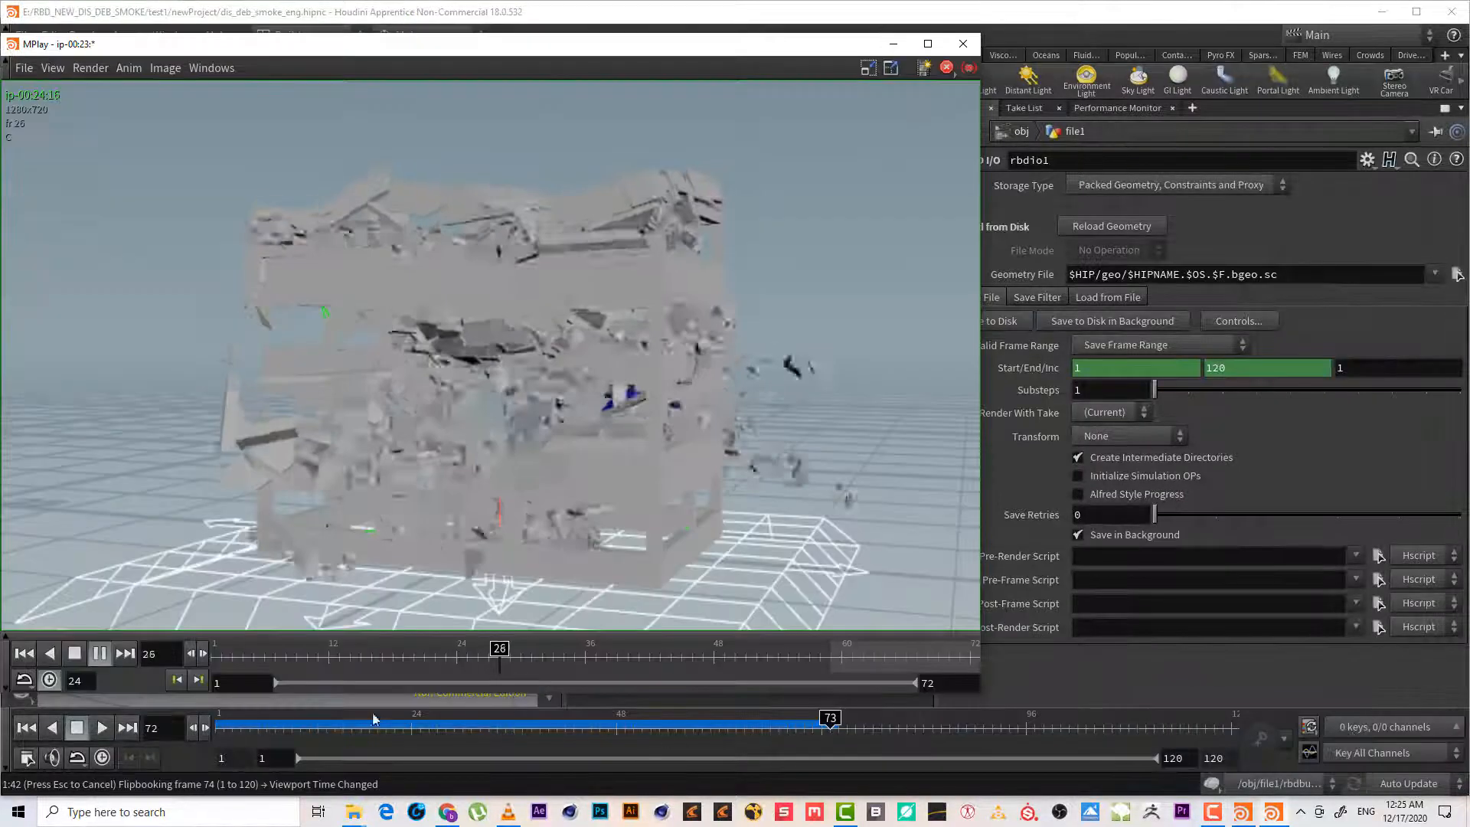
# Play and scrub the simulation flipbook in MPlay from frame 1 to examine how the building collapses
pyautogui.click(100, 653)
pyautogui.moveTo(253, 657); pyautogui.dragTo(200, 660)
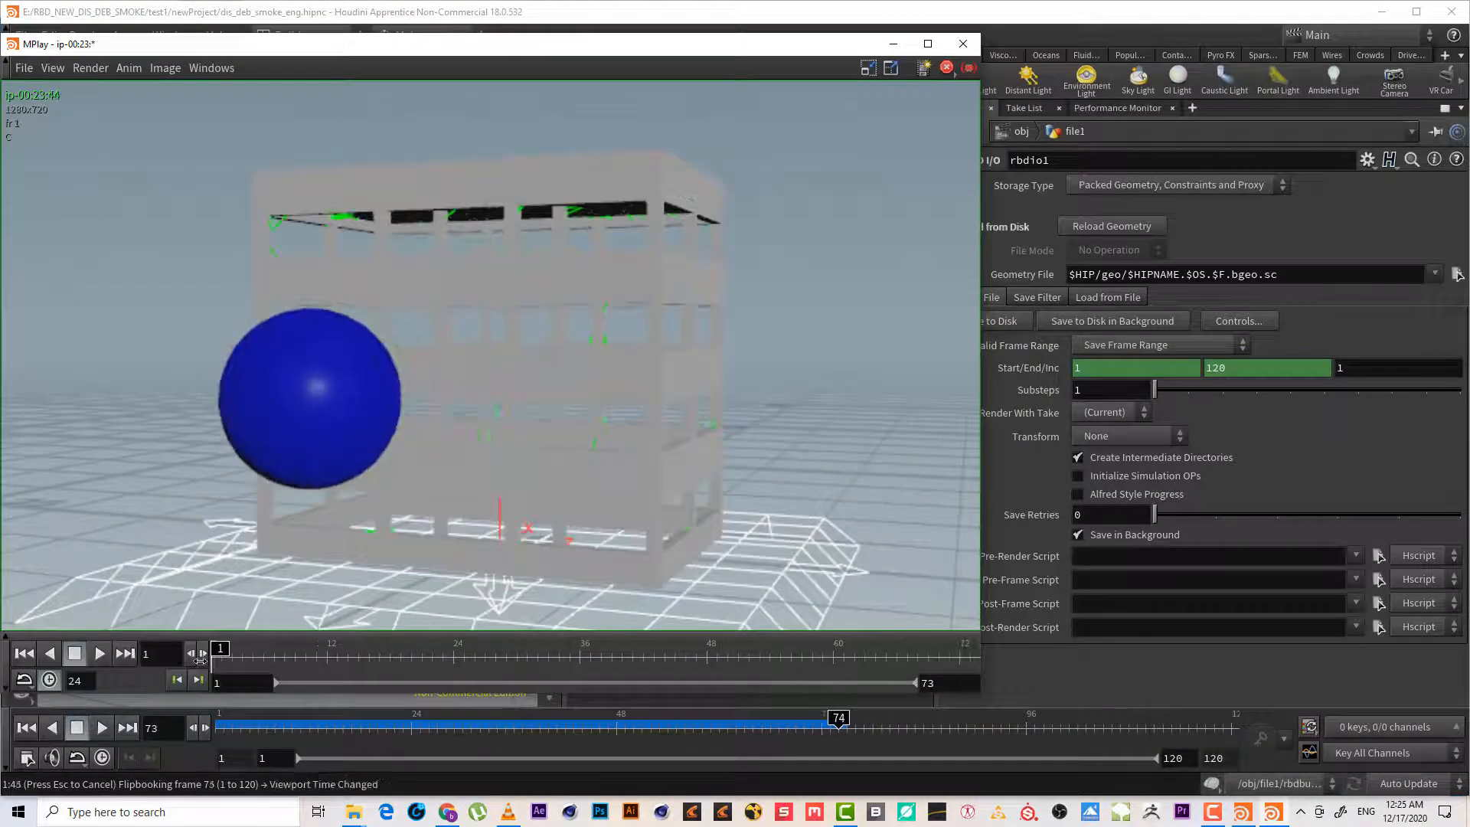
pyautogui.click(100, 654)
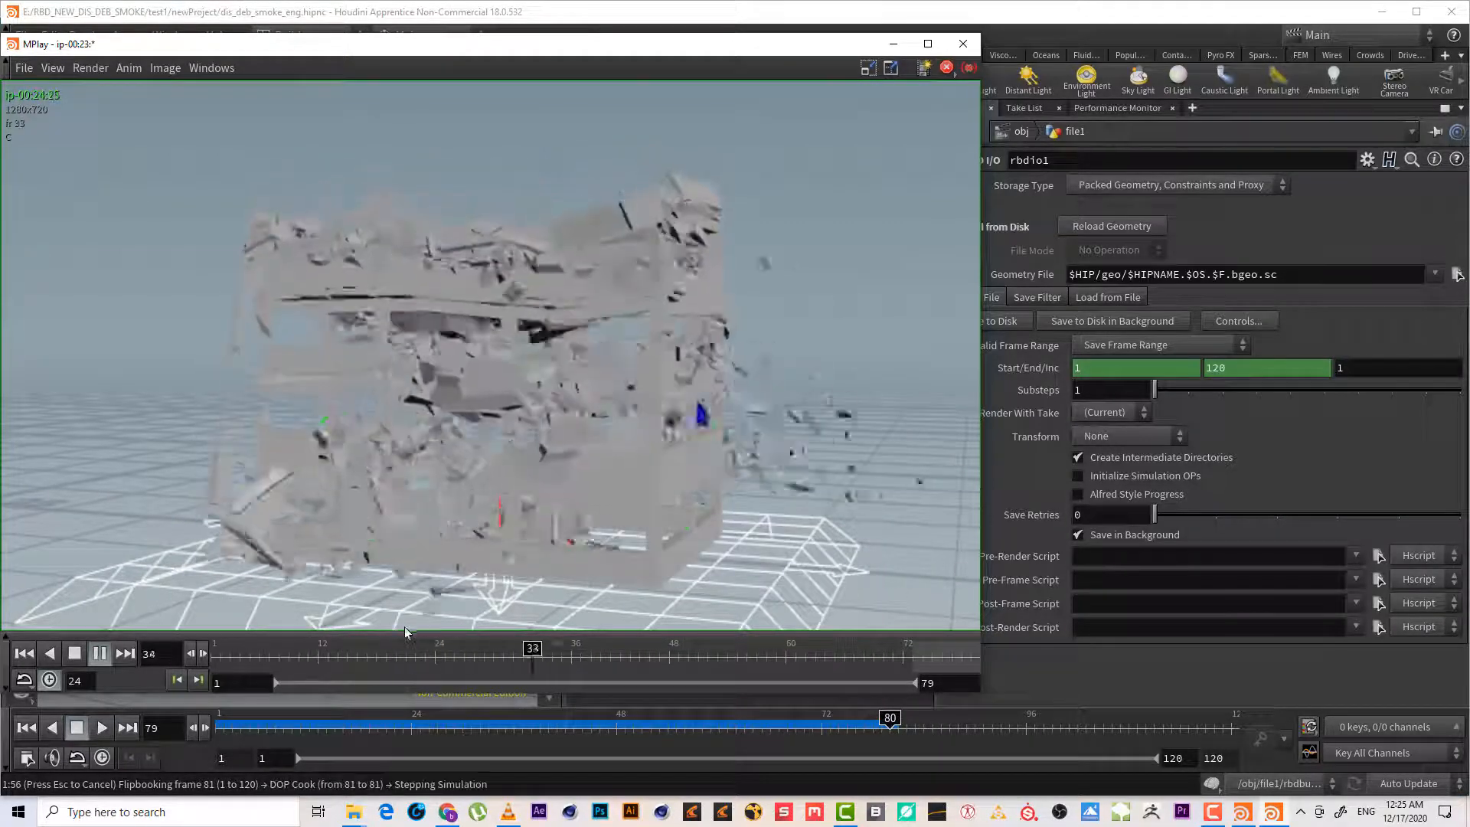
pyautogui.moveTo(421, 647)
pyautogui.mouseDown()
pyautogui.moveTo(310, 655)
pyautogui.moveTo(794, 668)
pyautogui.moveTo(382, 665)
pyautogui.moveTo(418, 668)
pyautogui.mouseUp()
pyautogui.moveTo(559, 672); pyautogui.dragTo(105, 668)
pyautogui.click(99, 655)
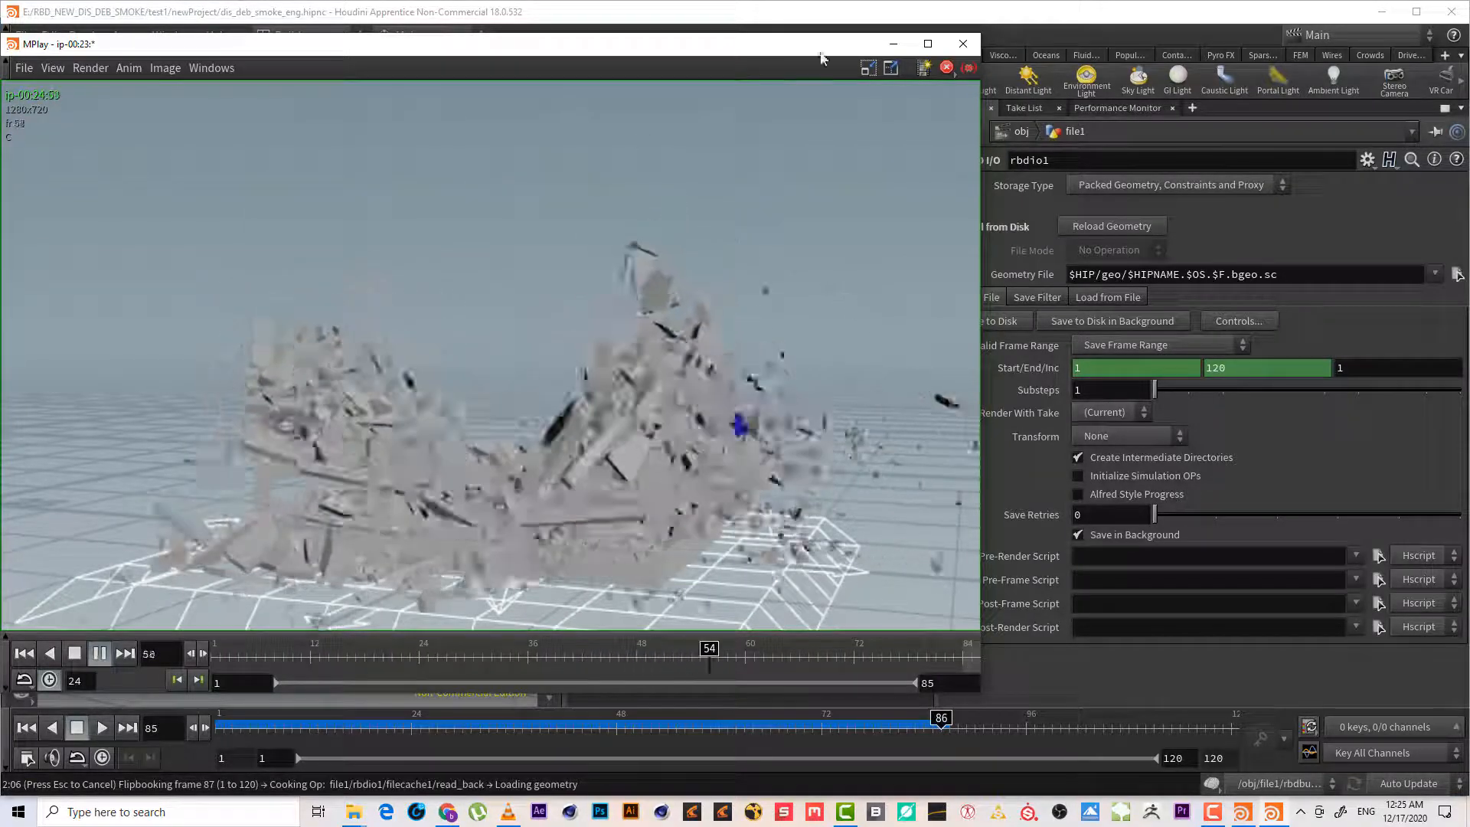
# Scrub the flipbook up to frame 66 to examine the collapse, close MPlay and cancel the remaining flipbook frames
pyautogui.click(946, 67)
pyautogui.click(234, 657)
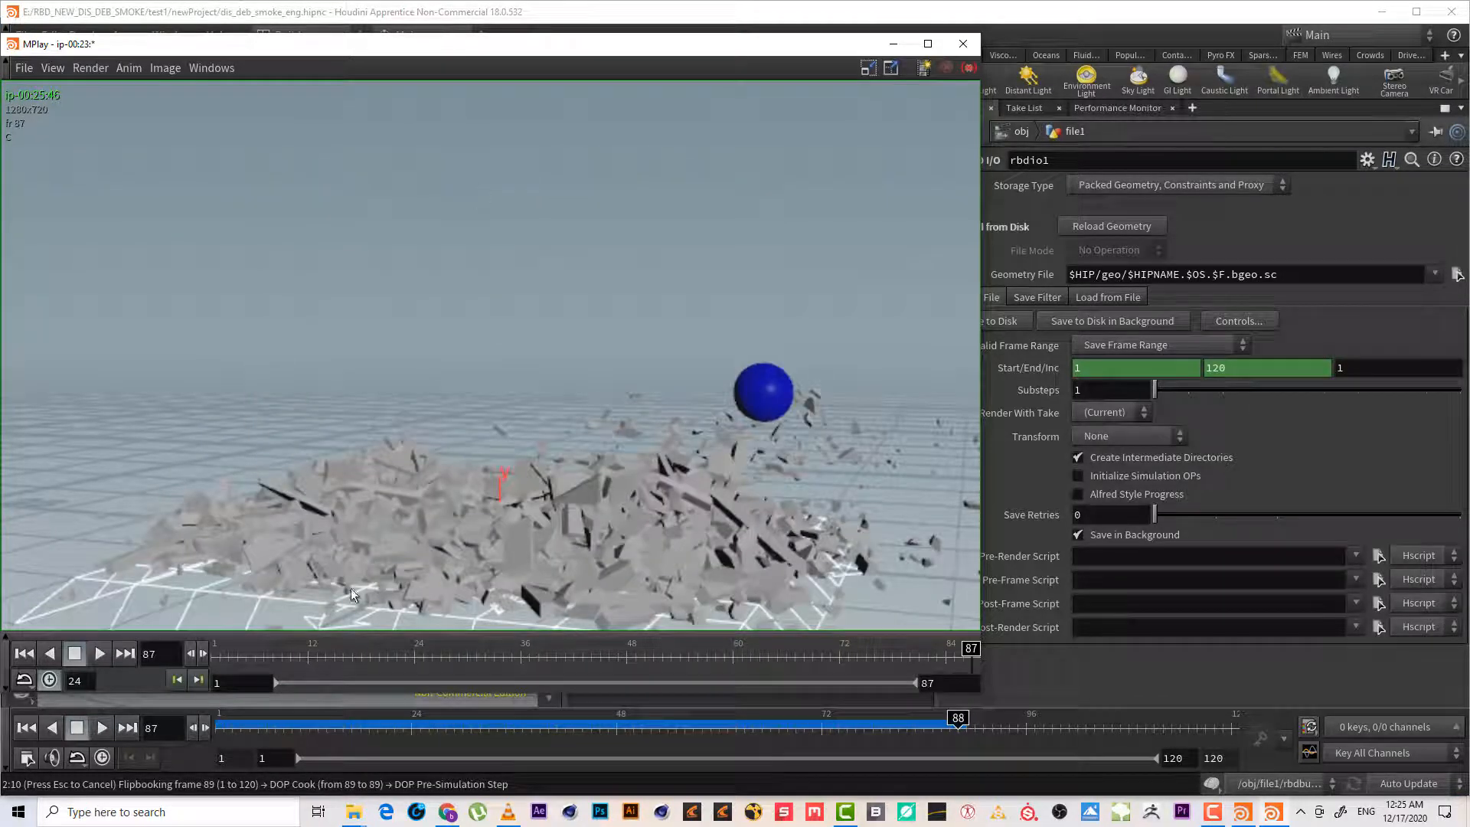
pyautogui.moveTo(300, 652); pyautogui.dragTo(772, 667)
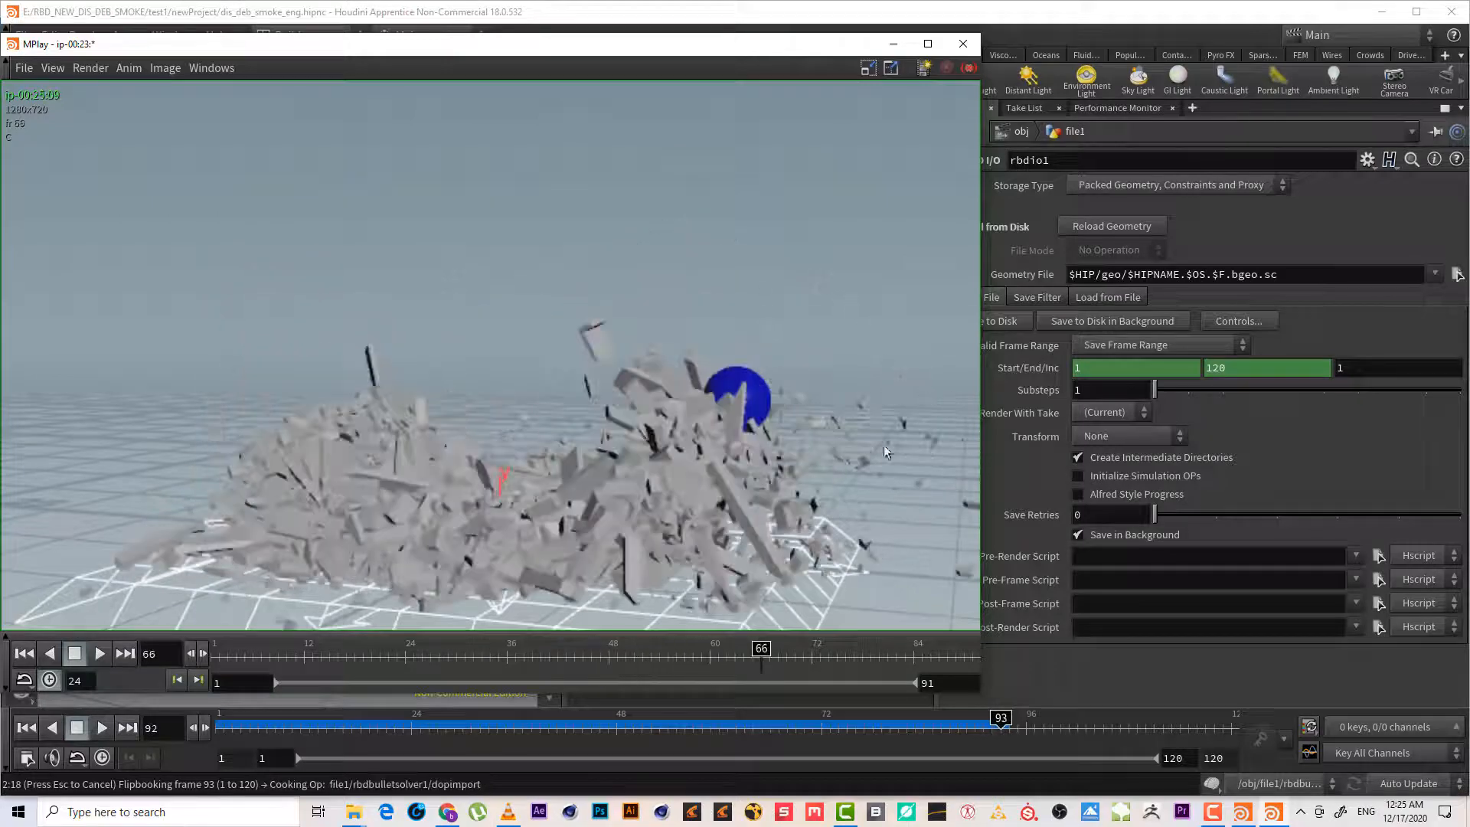
pyautogui.click(975, 44)
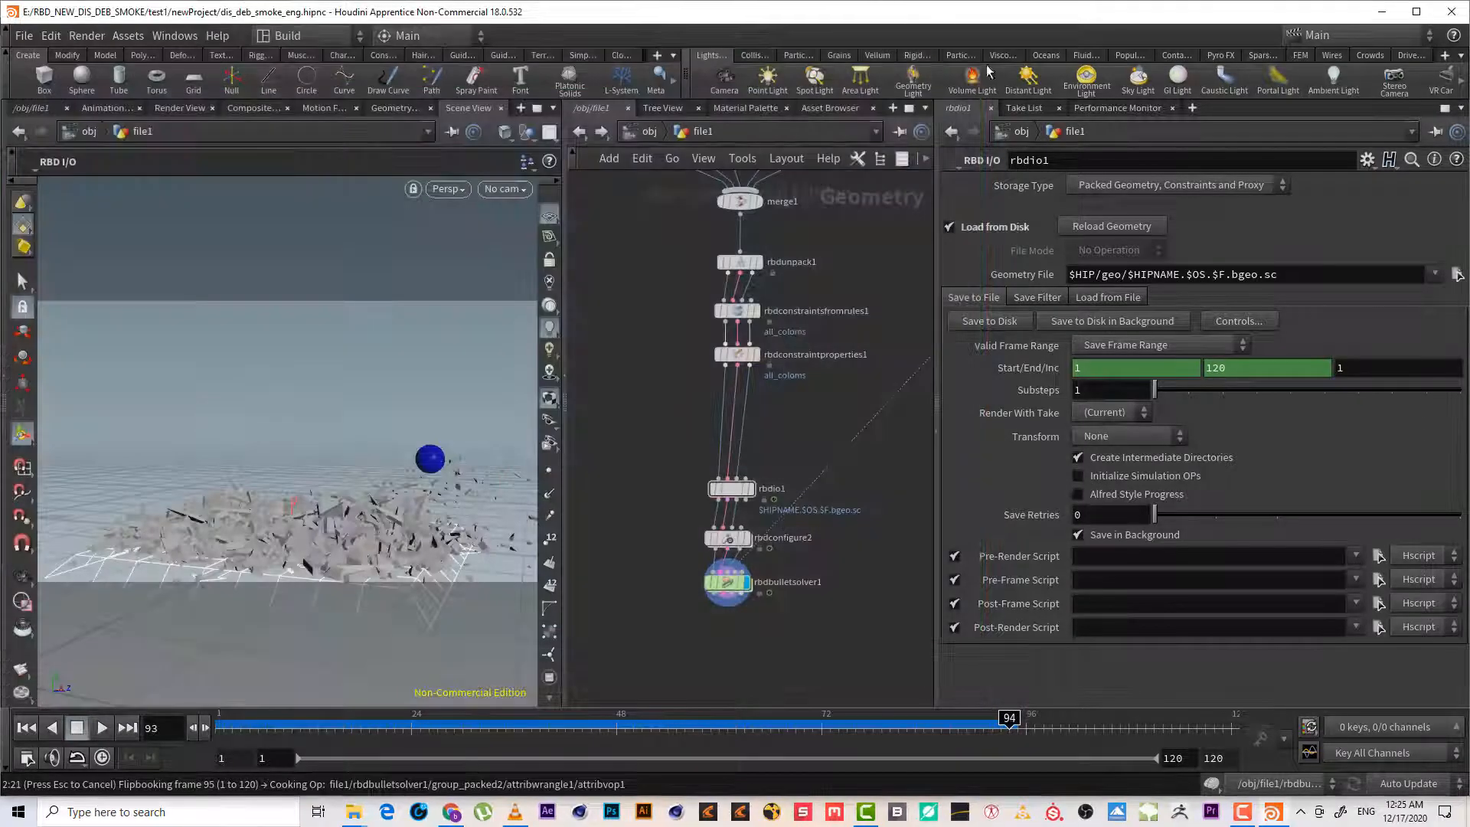
pyautogui.press('Escape')
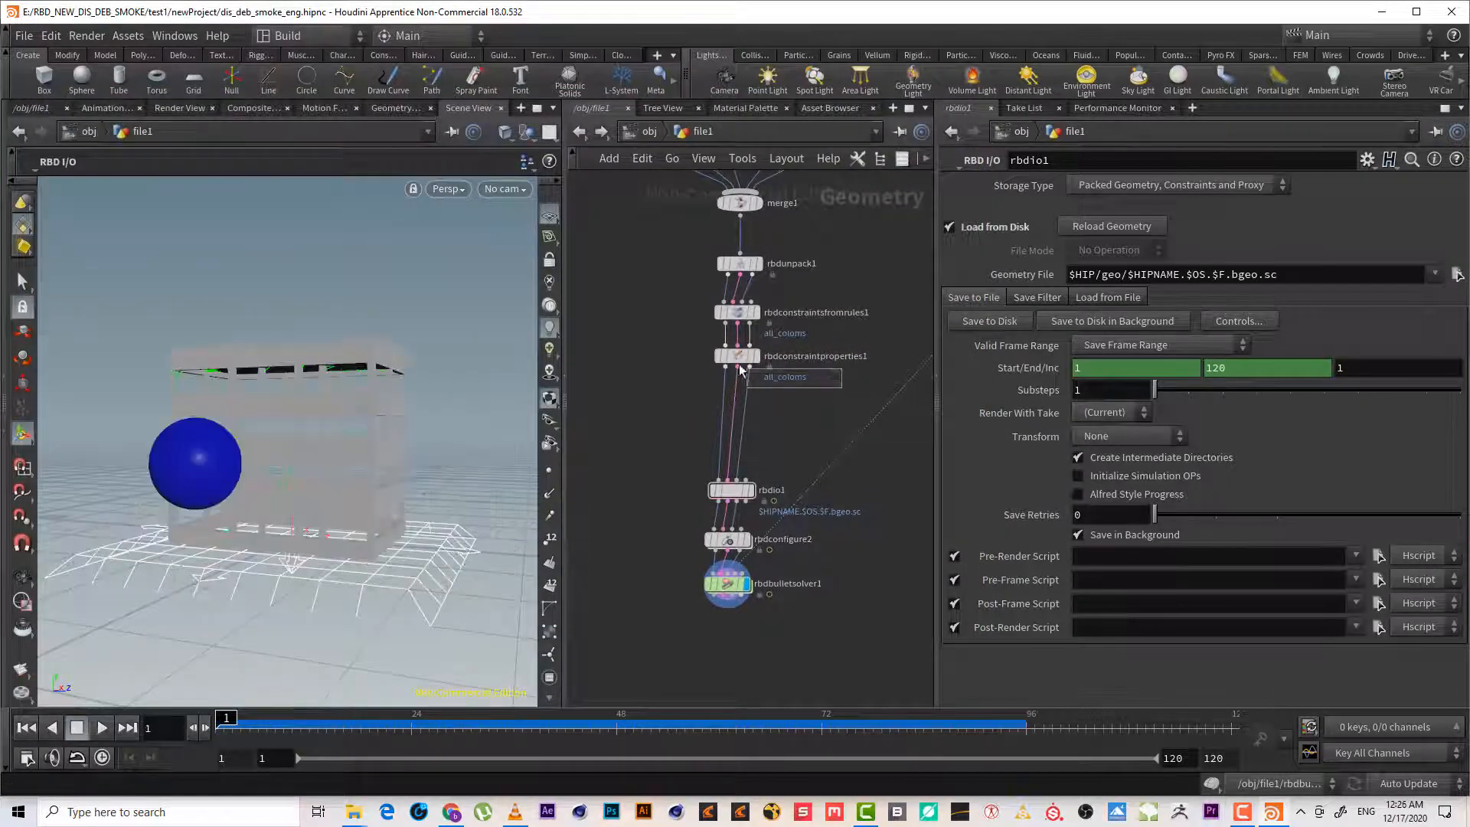
# Display rbdconstraintsfromrules1 and scrub to frame 16 to examine the bounding box animation
pyautogui.click(737, 356)
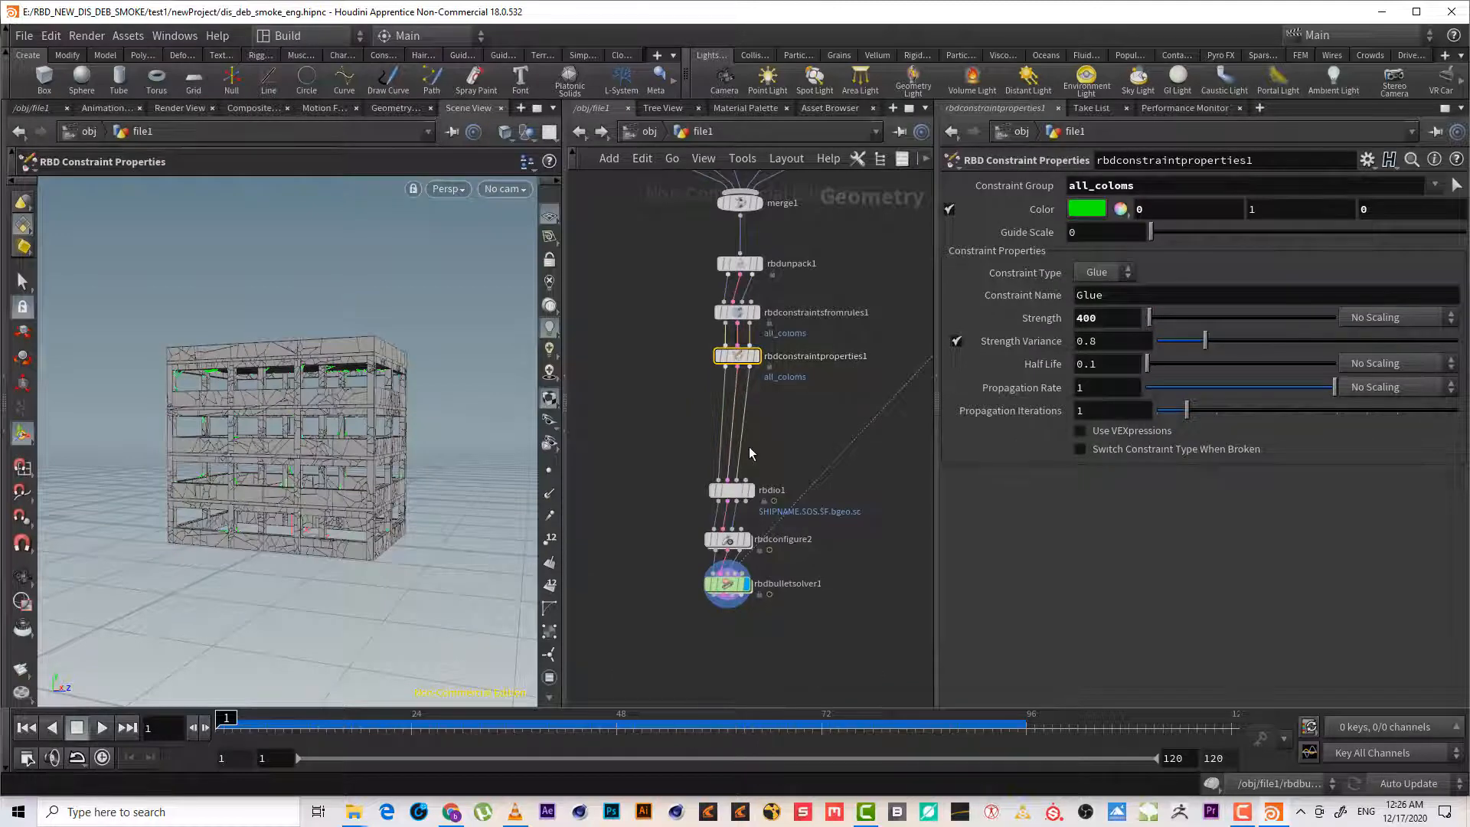
pyautogui.moveTo(696, 494); pyautogui.dragTo(696, 495)
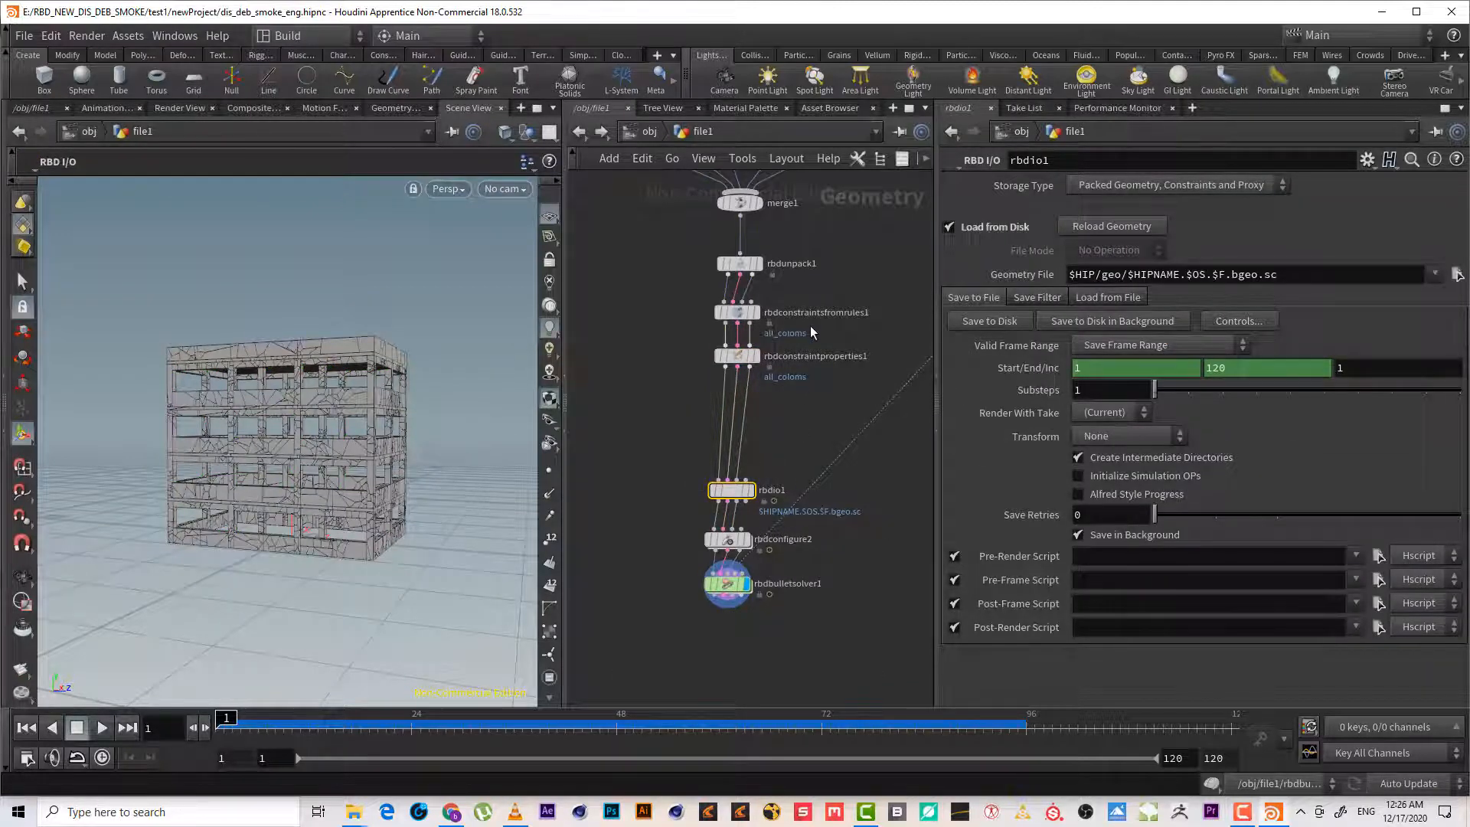
pyautogui.click(738, 355)
pyautogui.moveTo(679, 328); pyautogui.dragTo(791, 259)
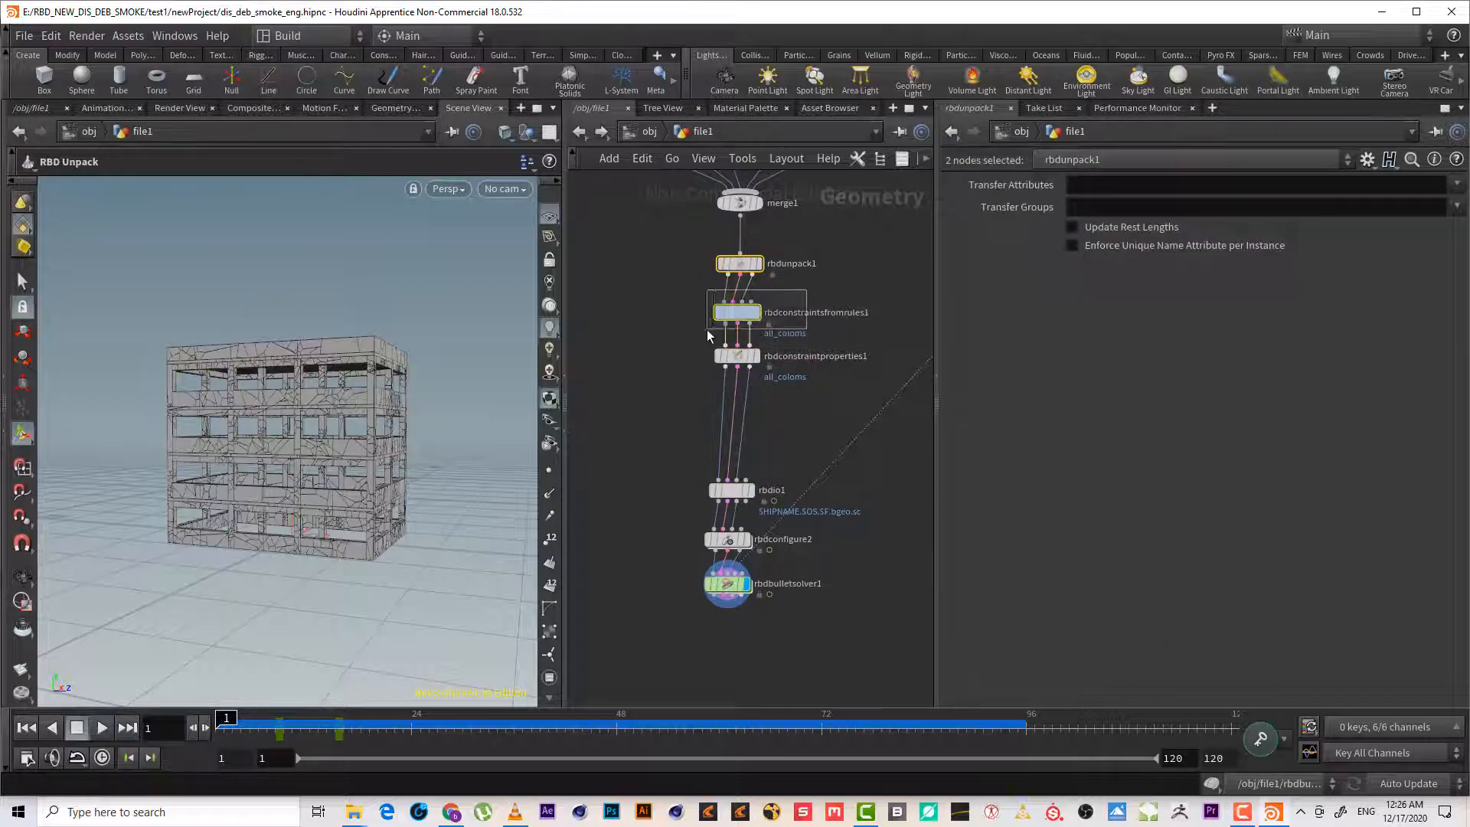
pyautogui.moveTo(706, 335); pyautogui.dragTo(706, 334)
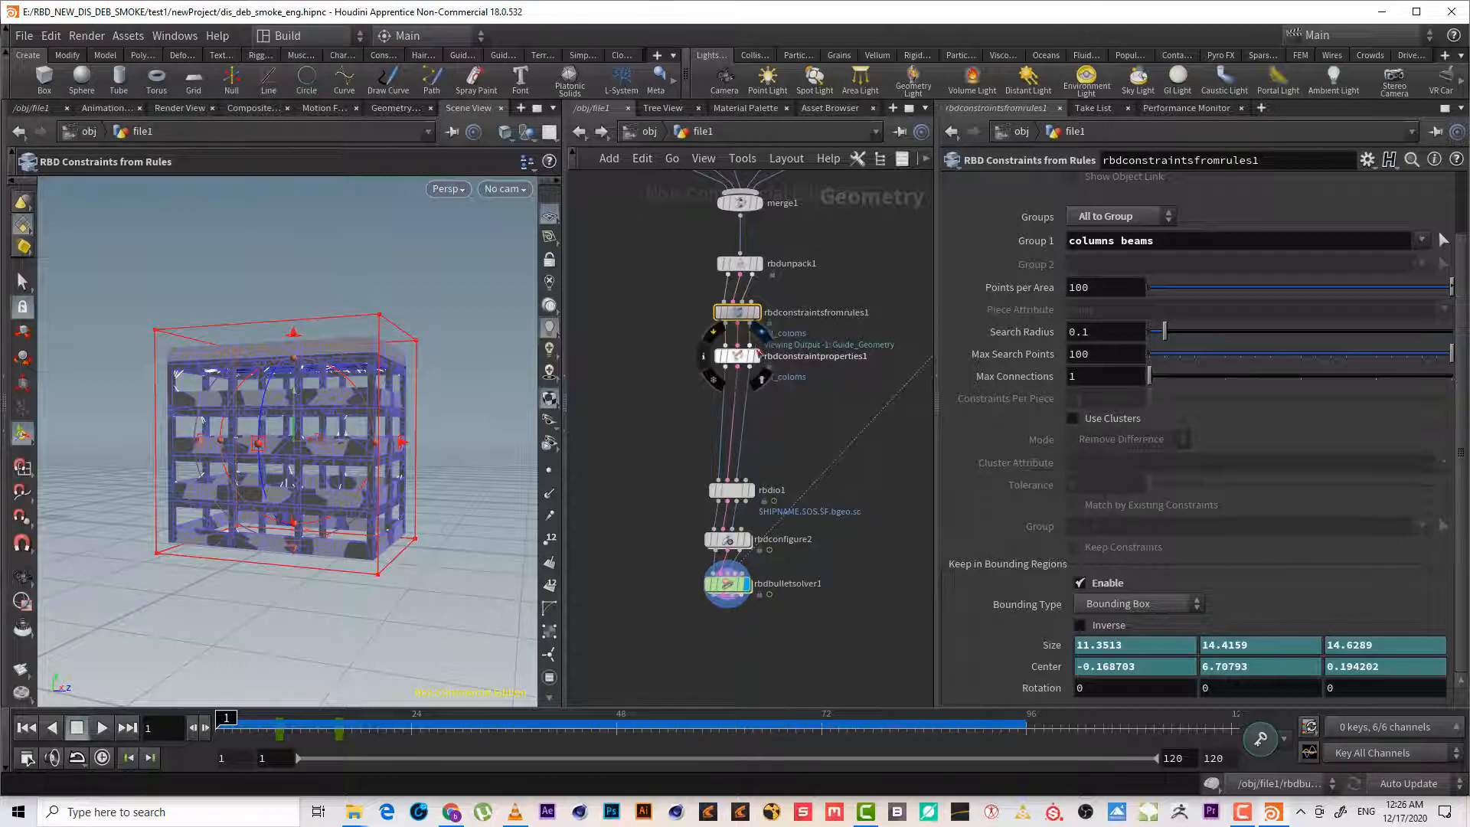
pyautogui.click(754, 312)
pyautogui.moveTo(293, 715); pyautogui.dragTo(344, 718)
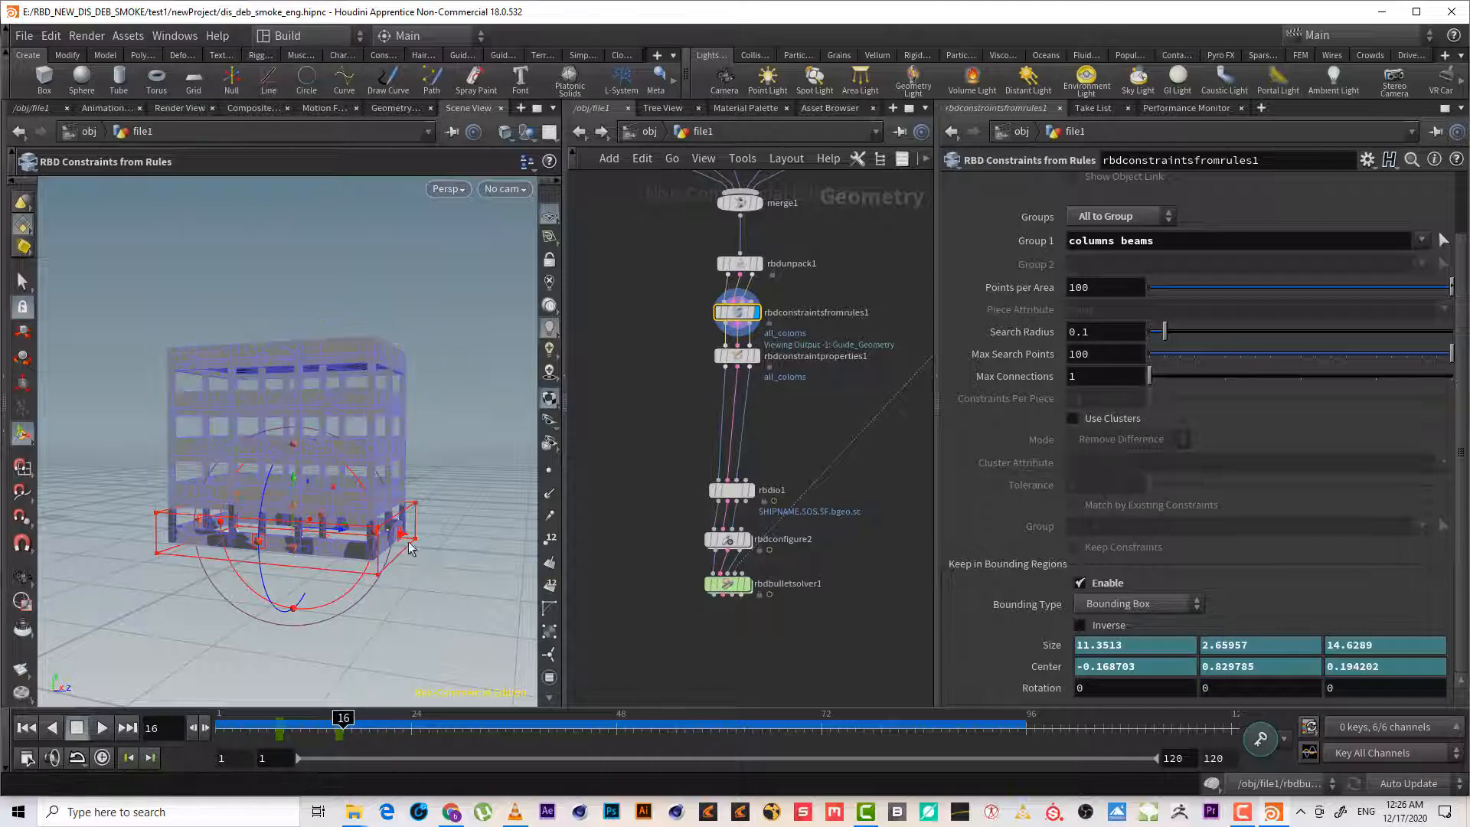
pyautogui.click(796, 445)
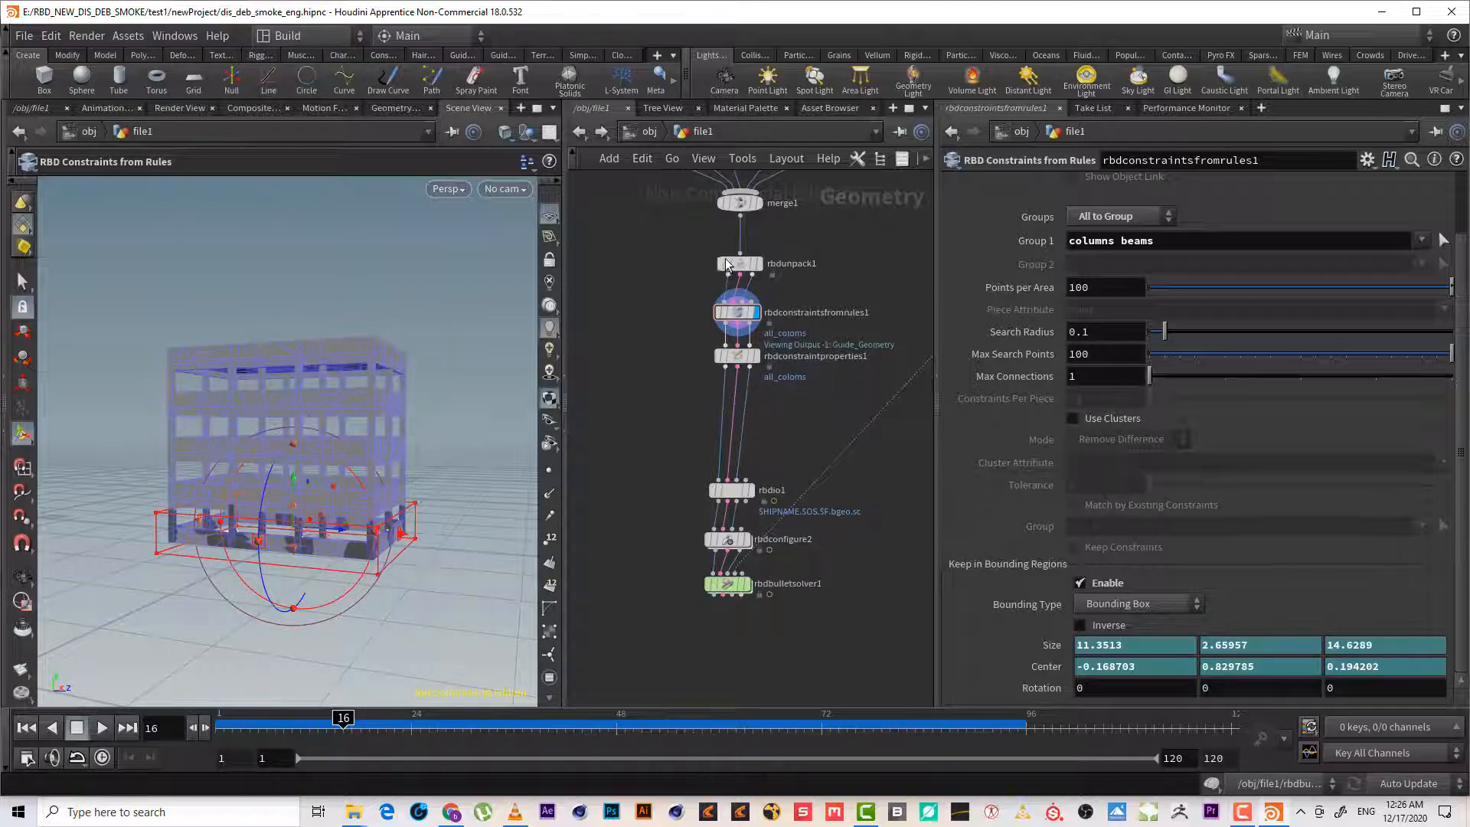
# Examine the rbdunpack1 node information, the rbdpack2 node and the constraint settings of rbdmaterialfracture1, viewing the fractured building around
pyautogui.moveTo(714, 265); pyautogui.dragTo(784, 552, button='middle')
pyautogui.click(784, 552)
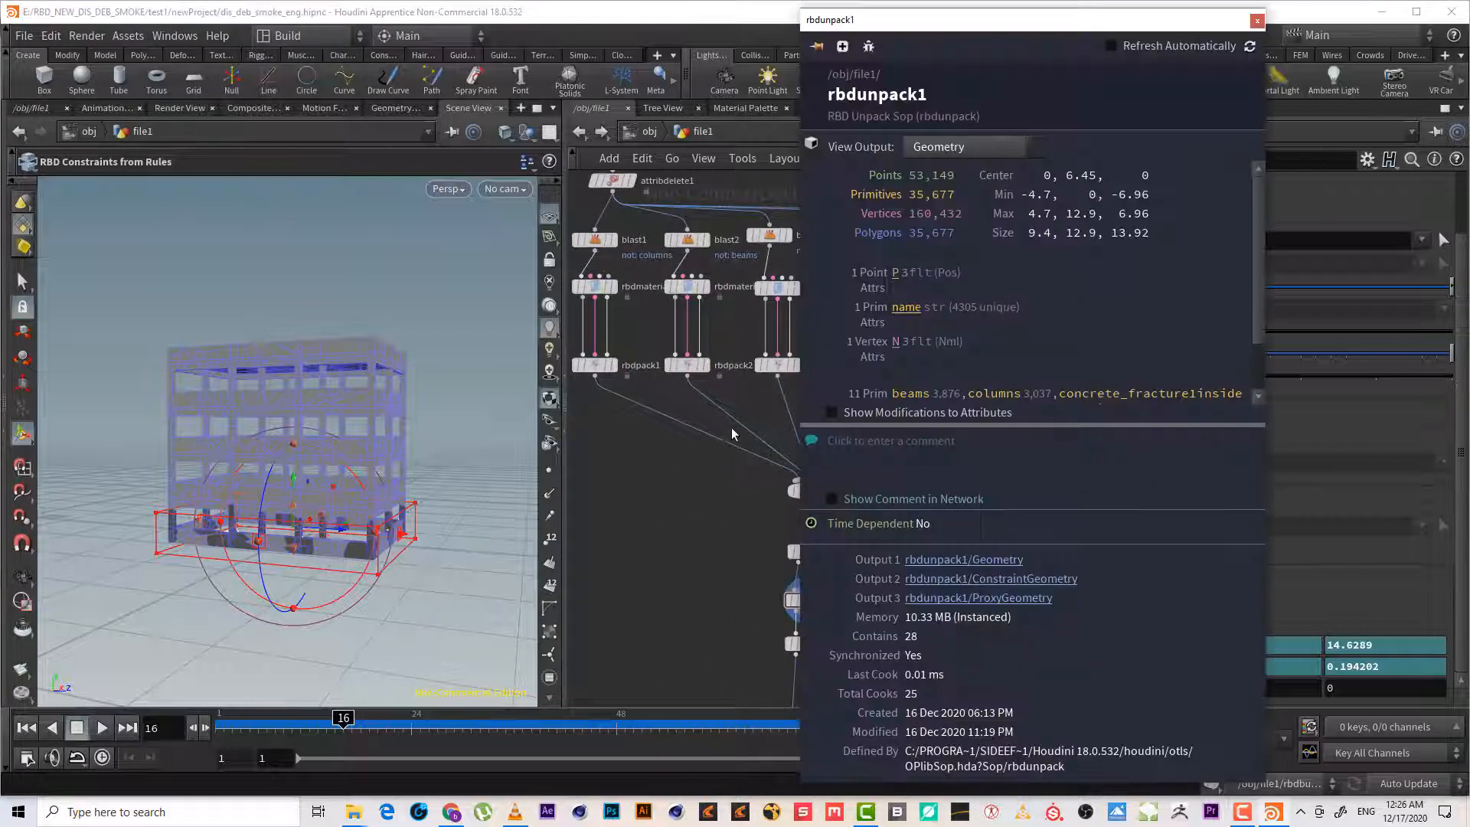
pyautogui.click(687, 365)
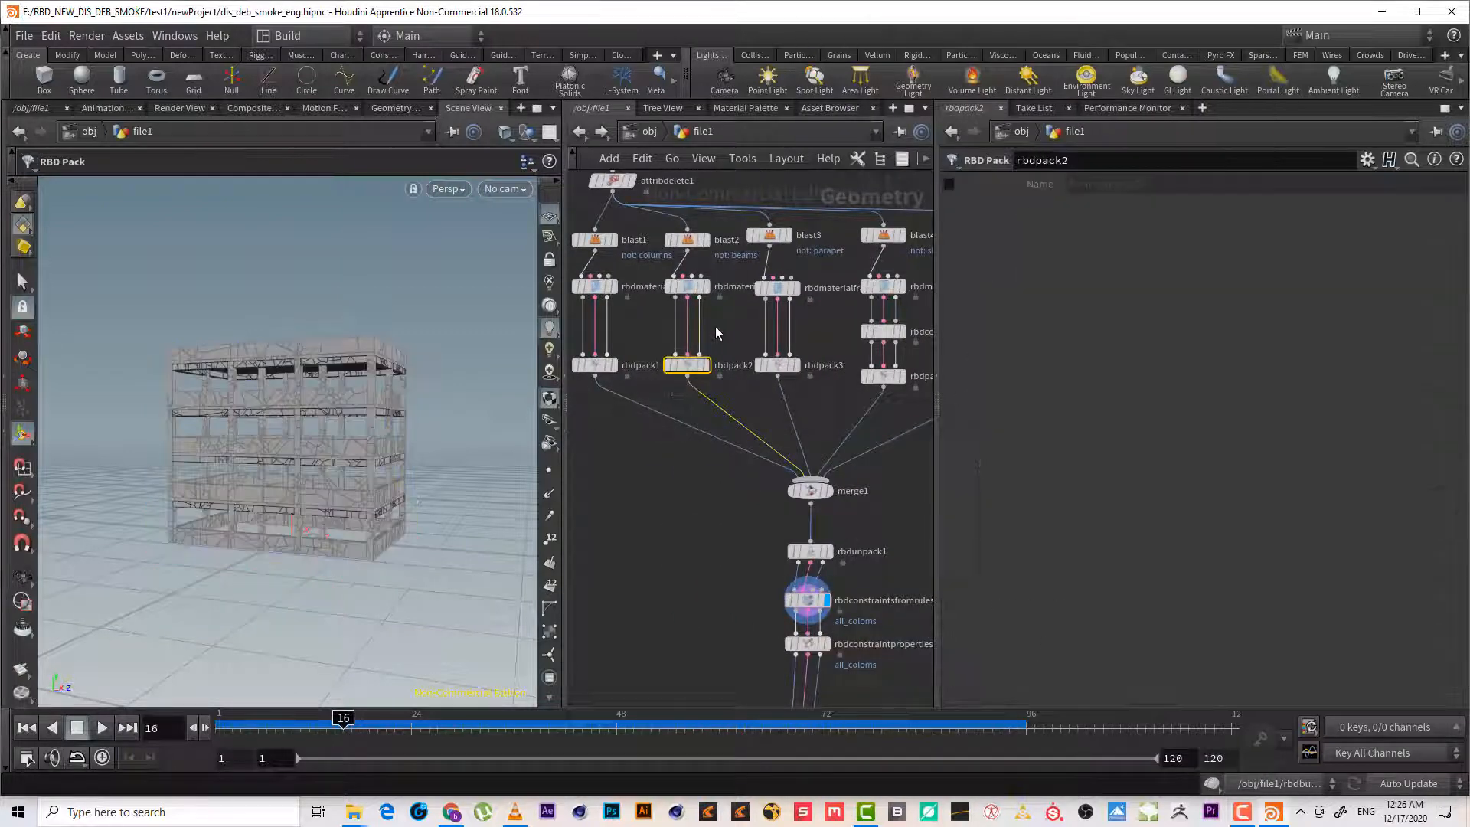
pyautogui.click(595, 287)
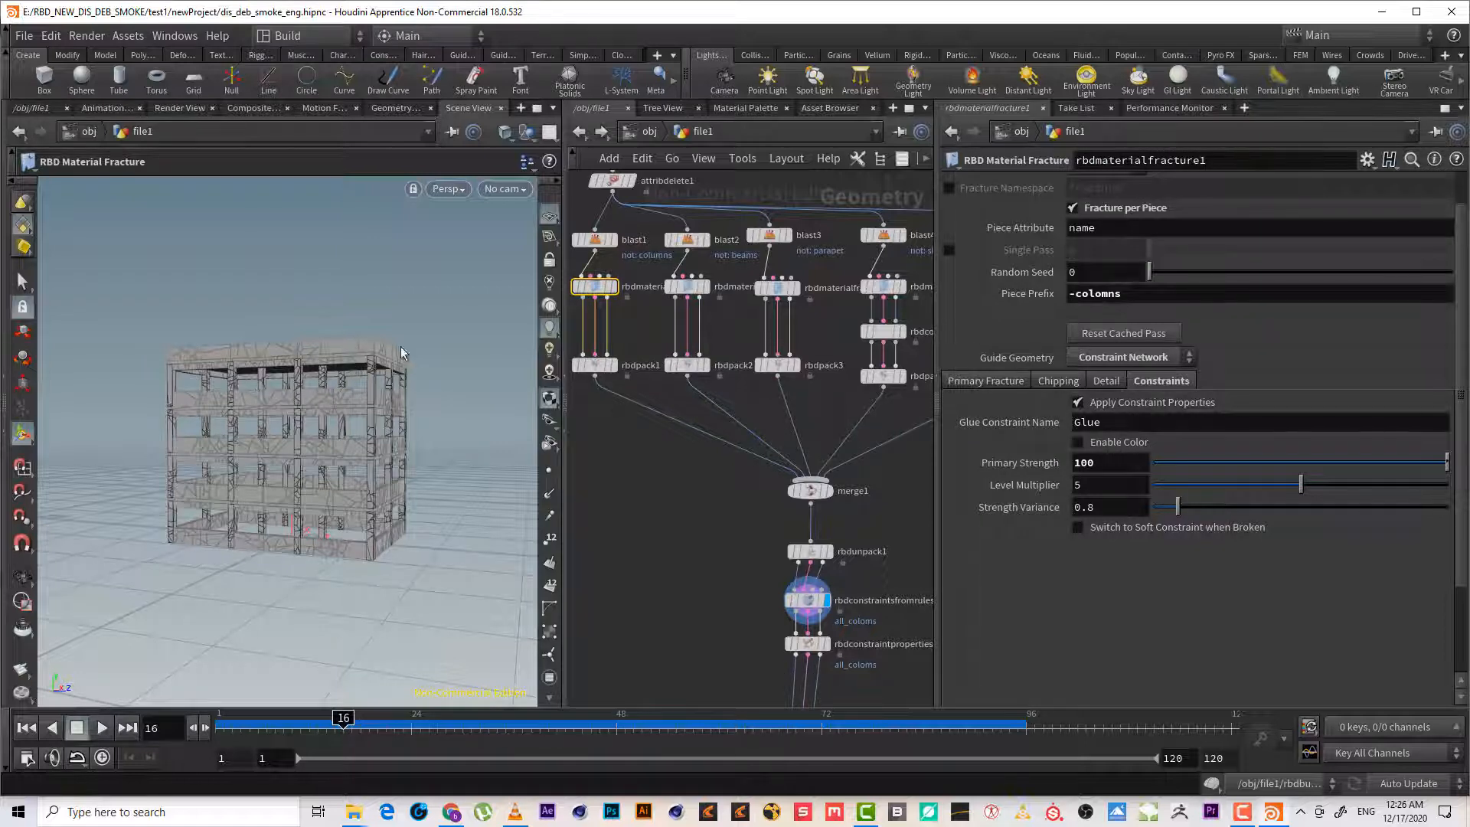
pyautogui.moveTo(402, 346); pyautogui.dragTo(358, 338)
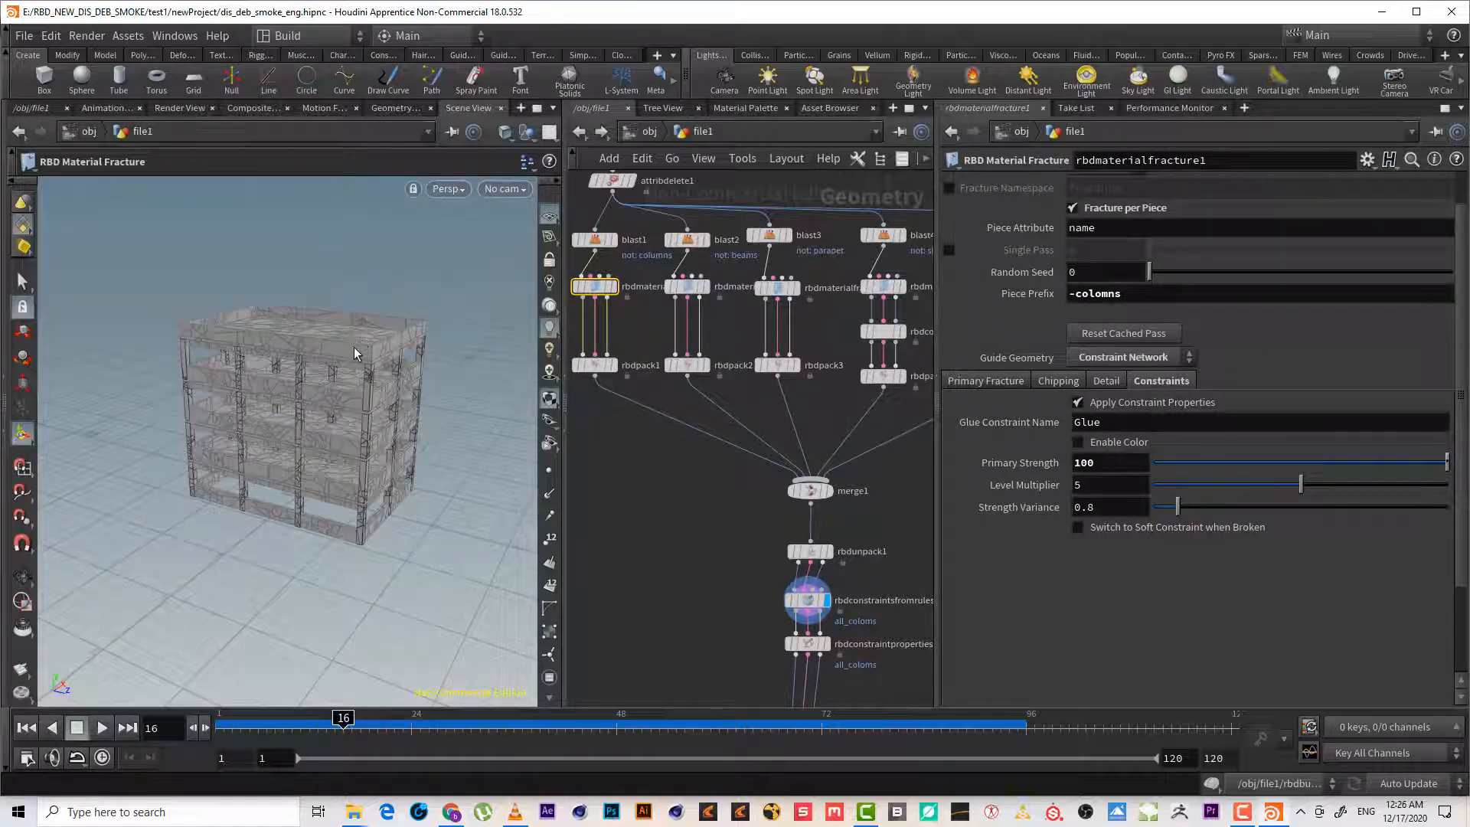
pyautogui.moveTo(683, 529); pyautogui.dragTo(714, 415, button='middle')
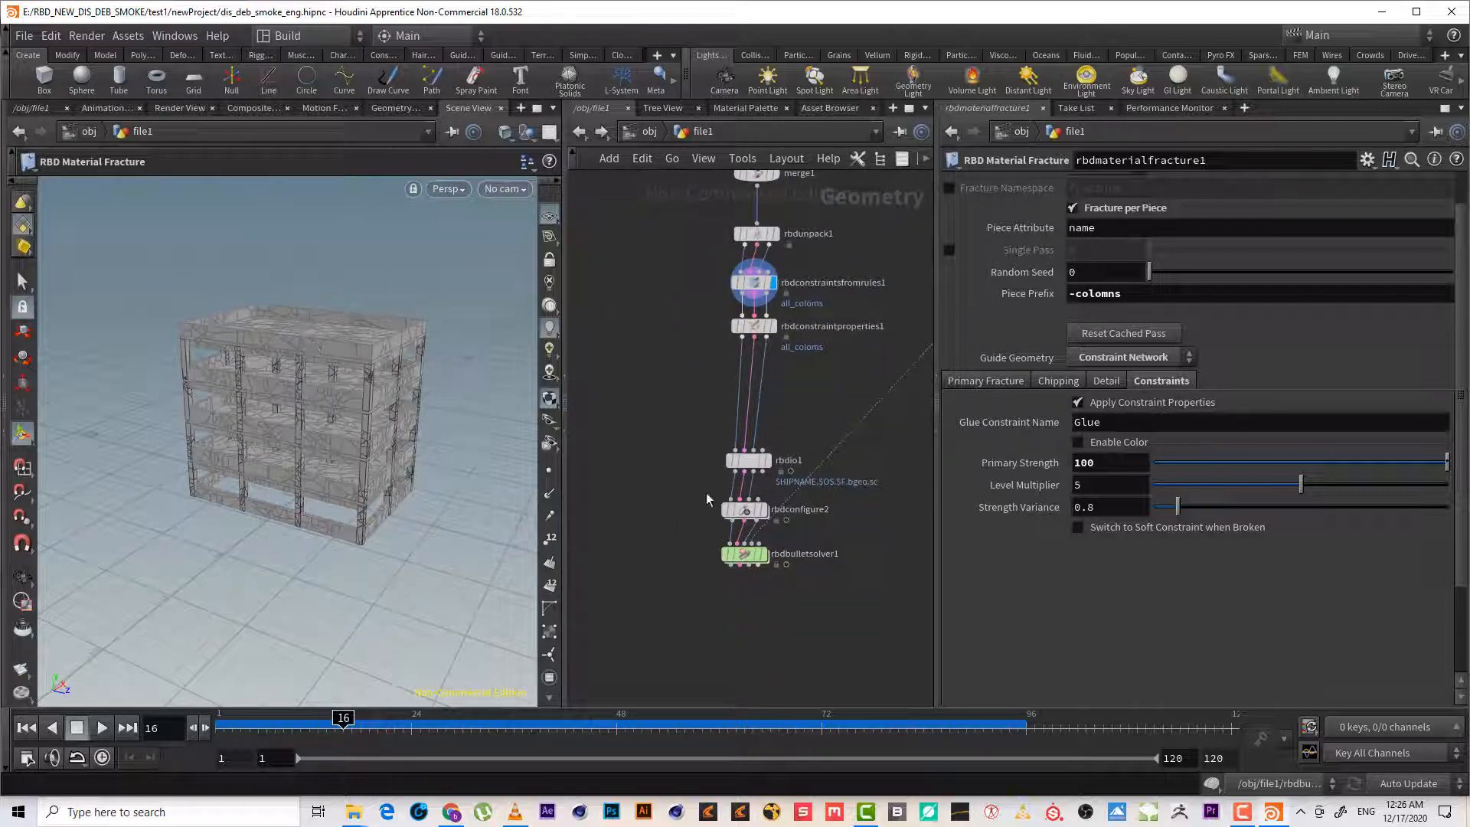
pyautogui.keyDown('alt'); pyautogui.moveTo(442, 467); pyautogui.dragTo(330, 417); pyautogui.keyUp('alt')
pyautogui.click(1243, 815)
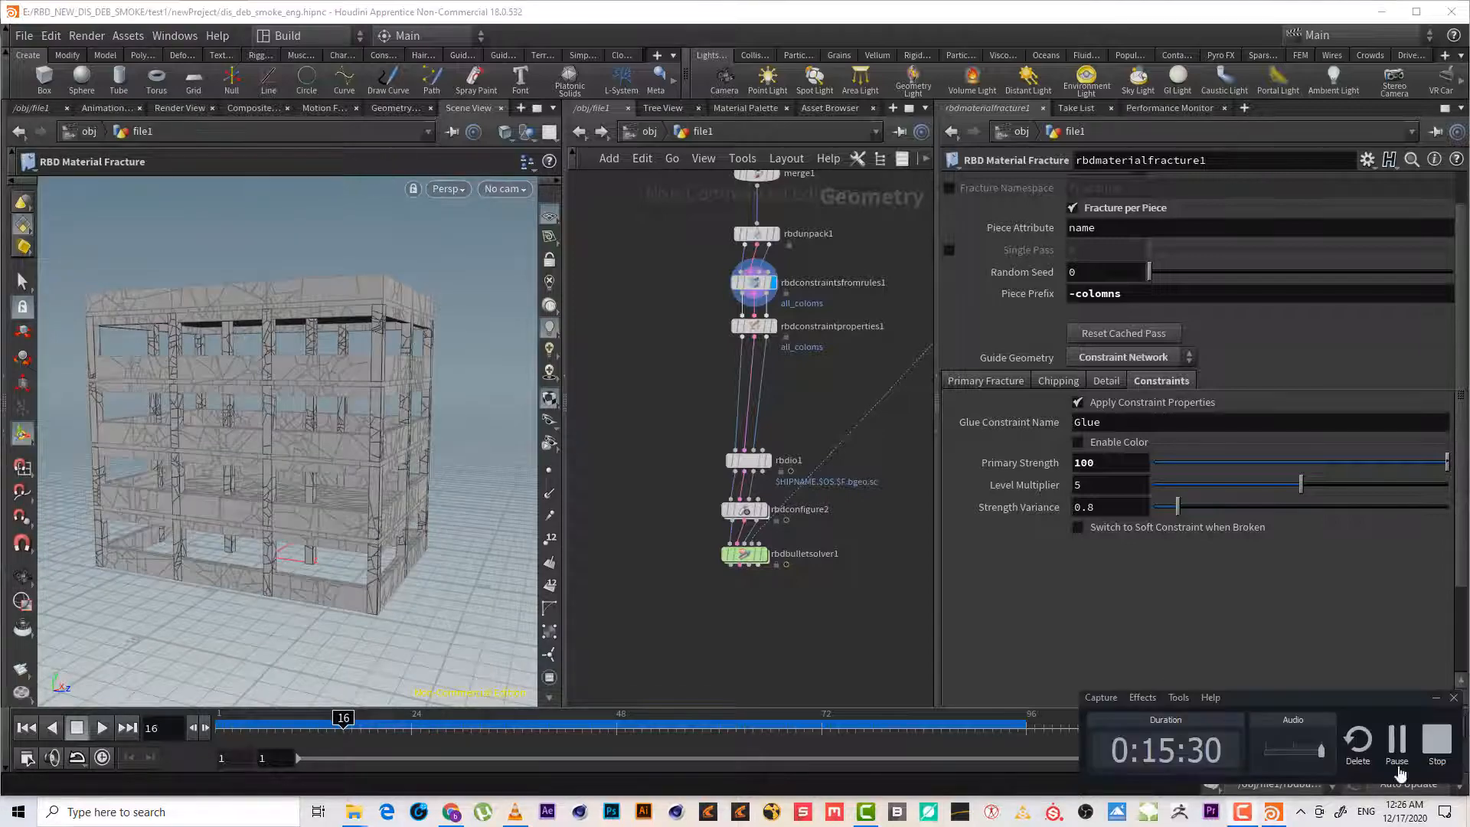